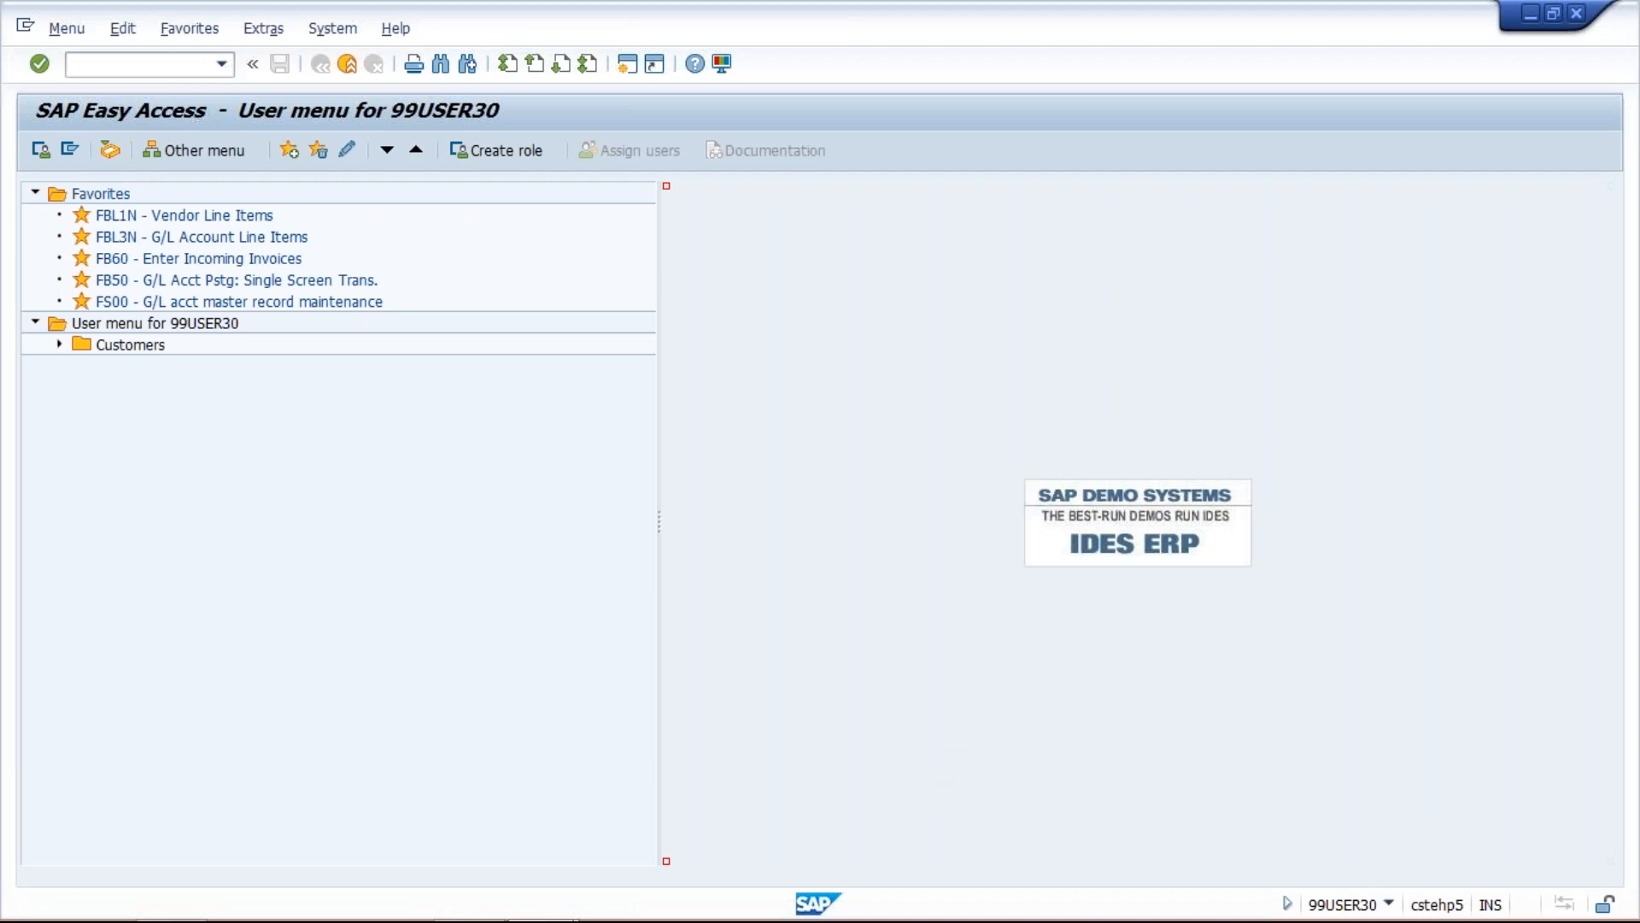
# Start transaction FBL3N for the G/L account line item display.
pyautogui.click(174, 68)
pyautogui.write('FBL3N')
pyautogui.press('Return')
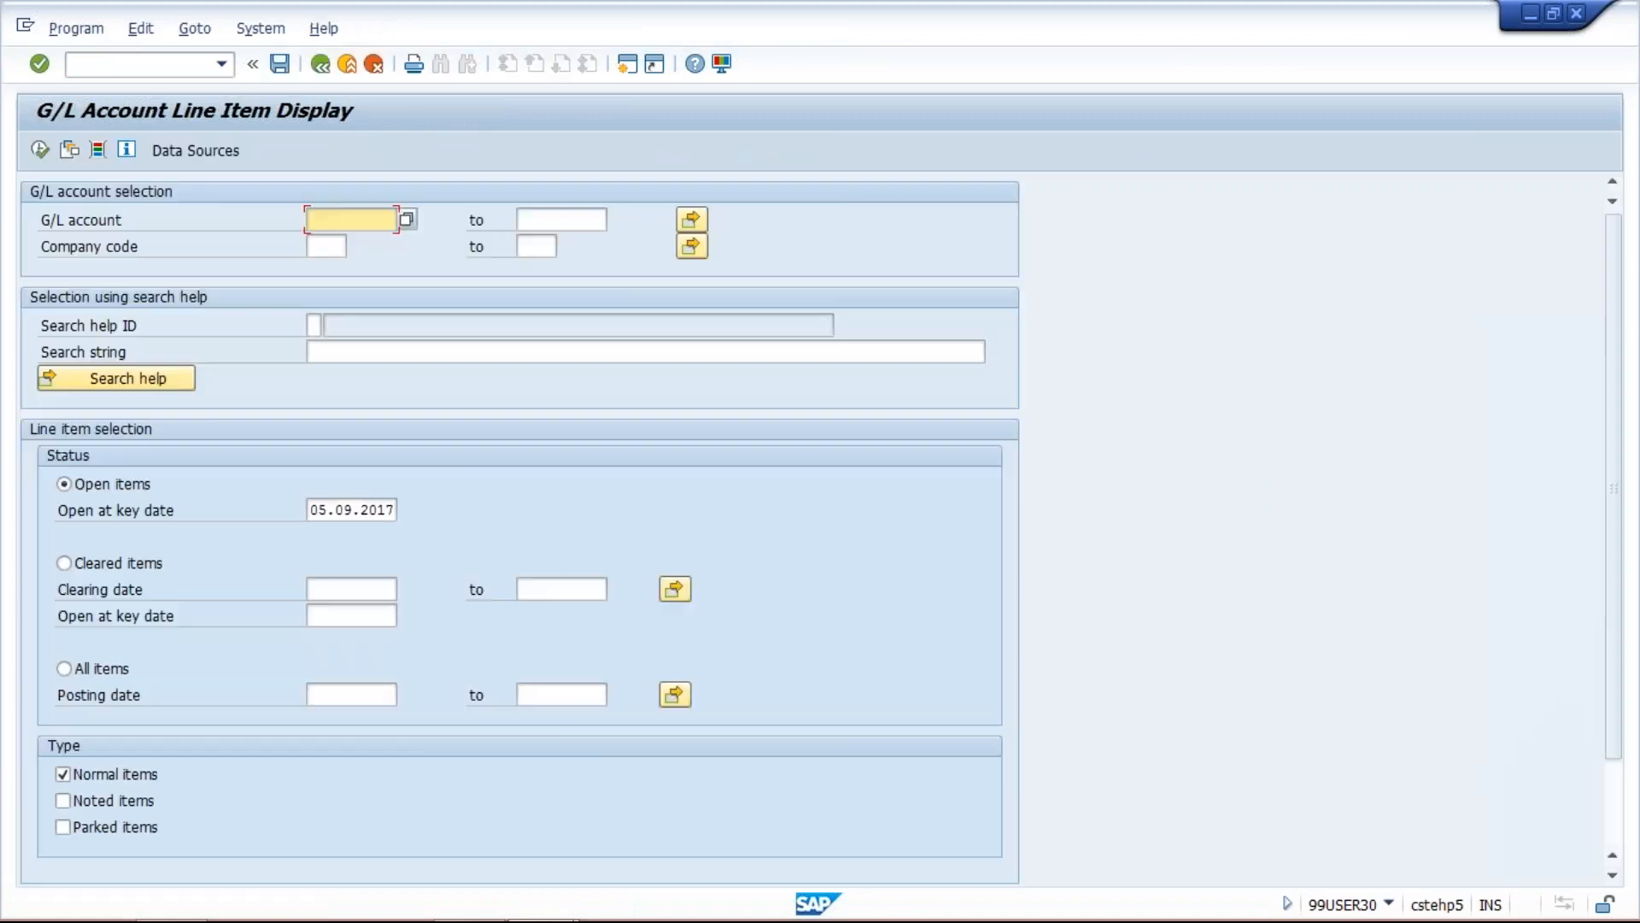
# Run the line item report for G/L account 1000 in company code TM10.
pyautogui.click(326, 246)
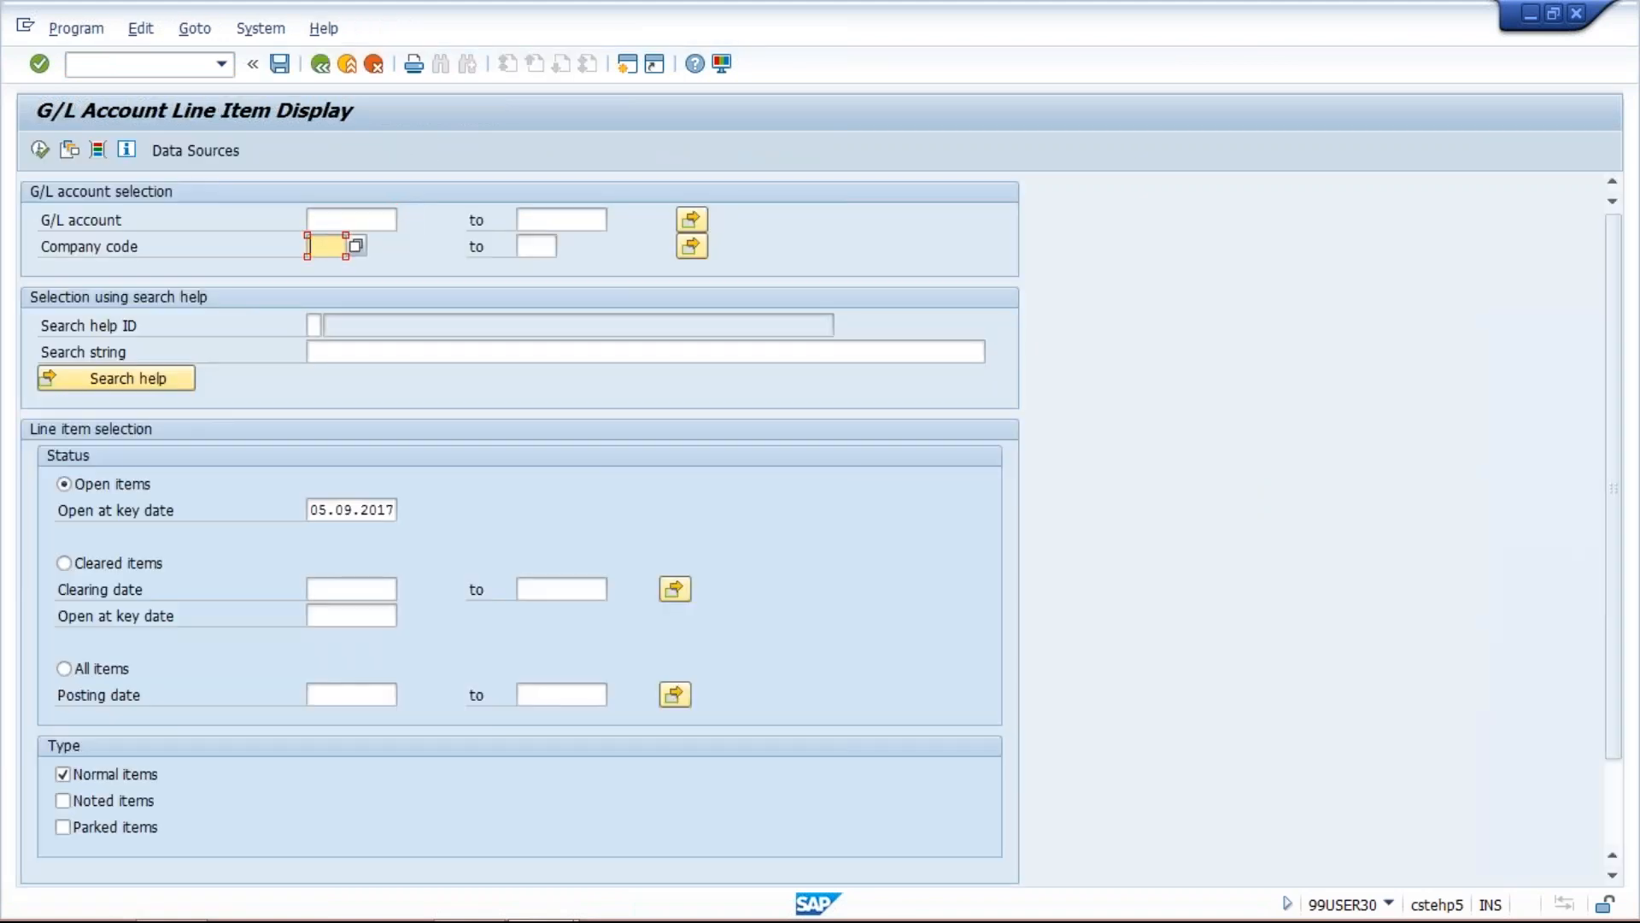
pyautogui.write('T')
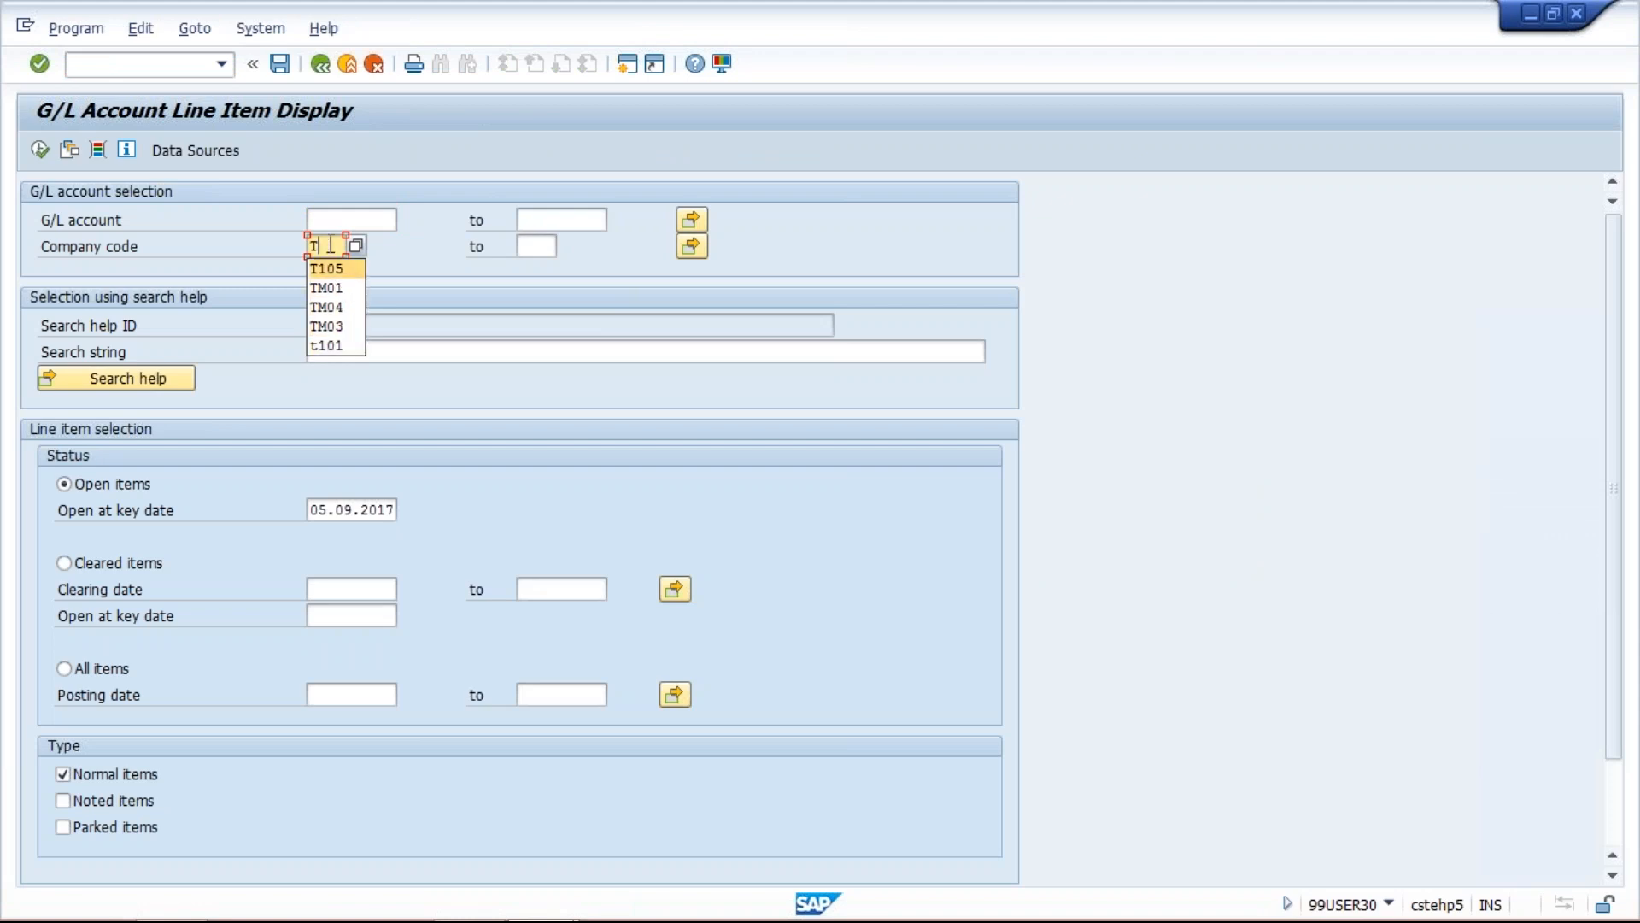
pyautogui.write('M10')
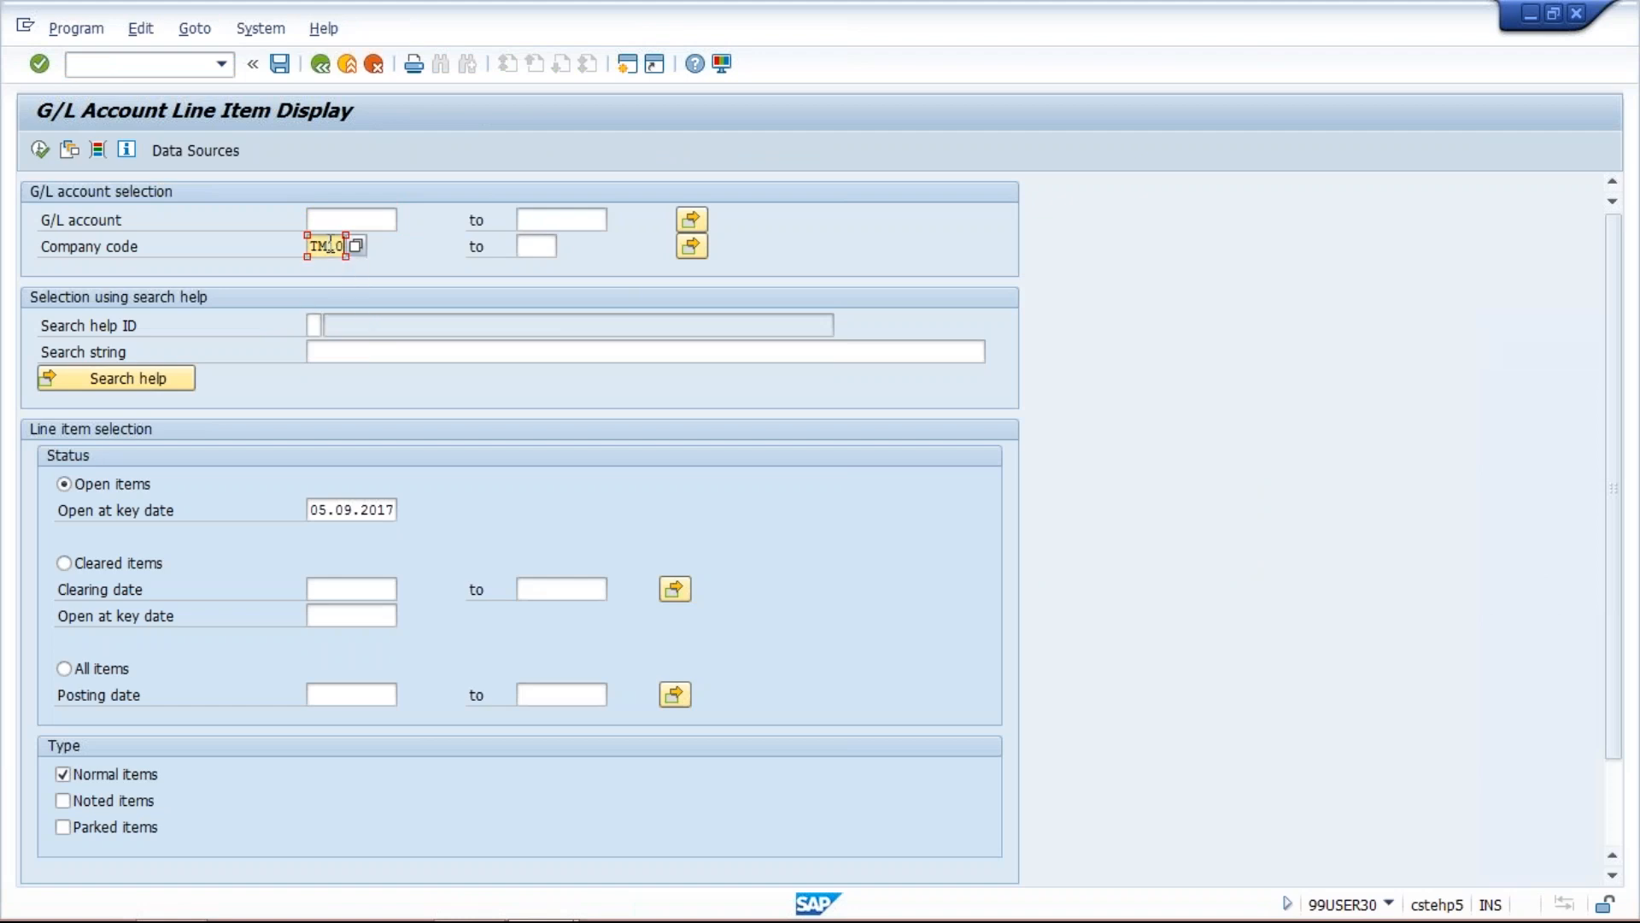
pyautogui.click(366, 219)
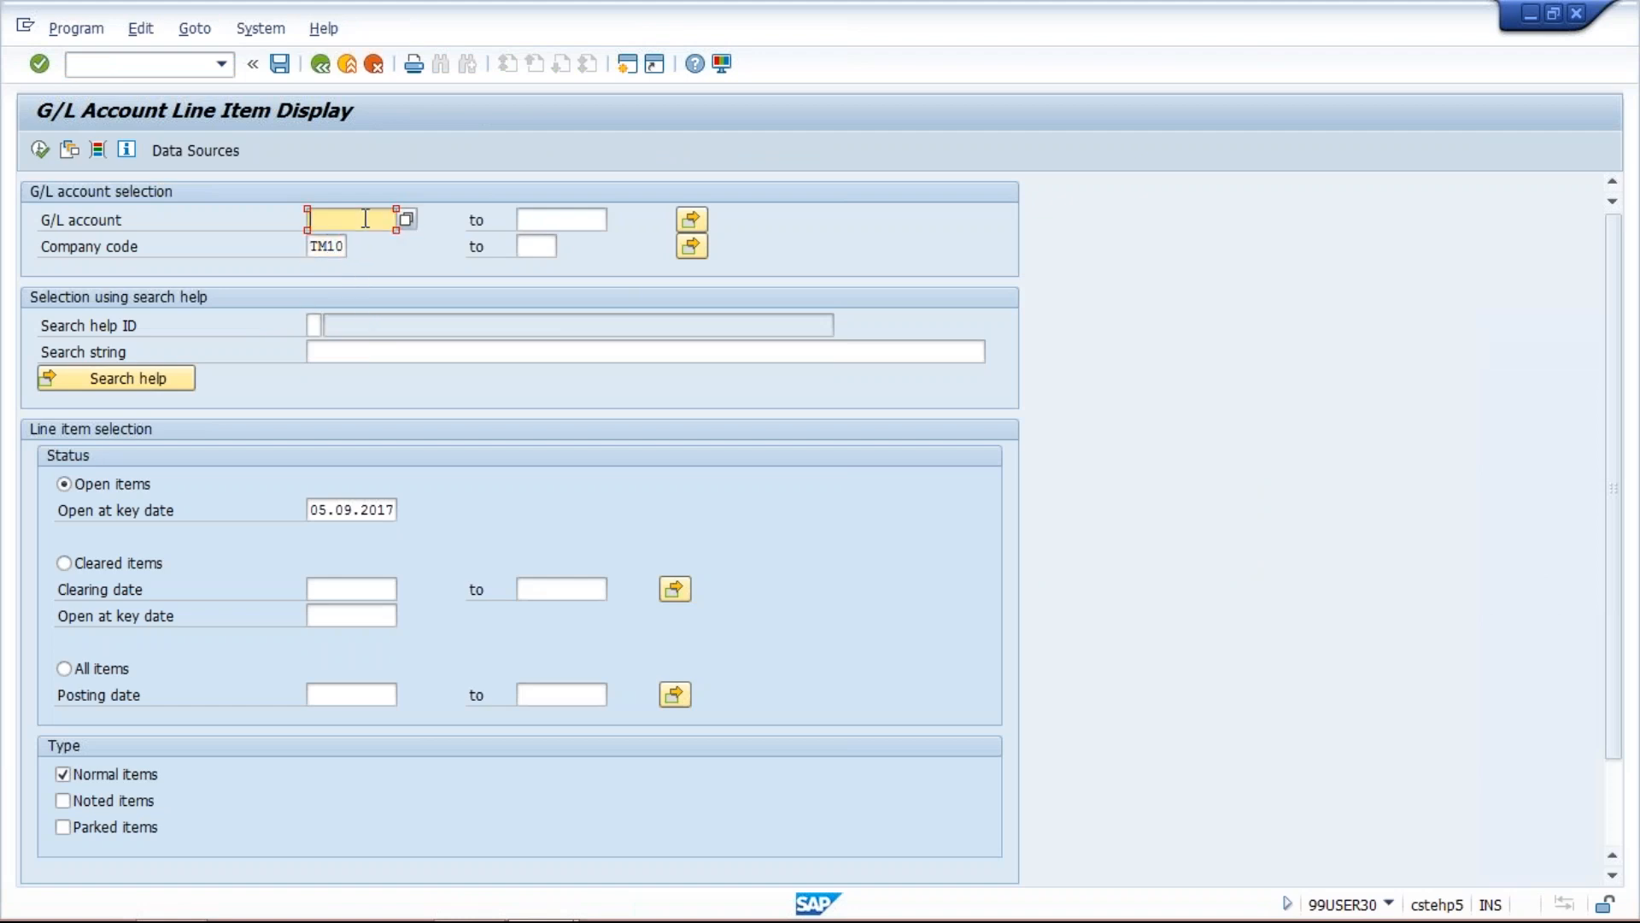
pyautogui.write('1000')
pyautogui.click(39, 152)
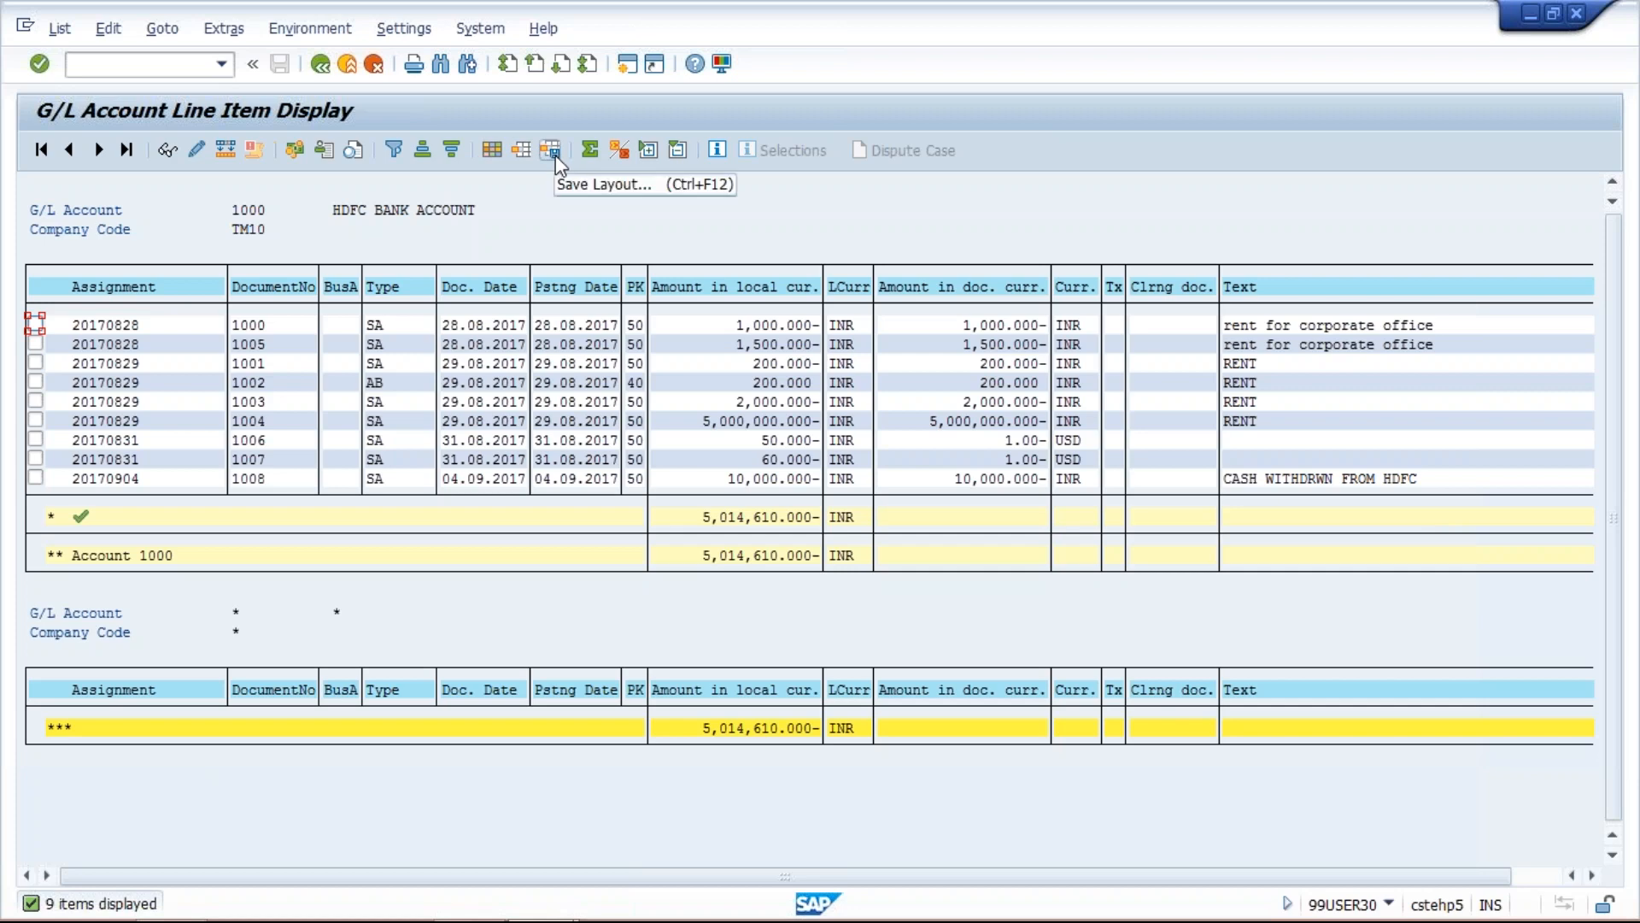
# Add the hidden Net due date field before Posting Key in the layout and apply the change.
pyautogui.click(494, 150)
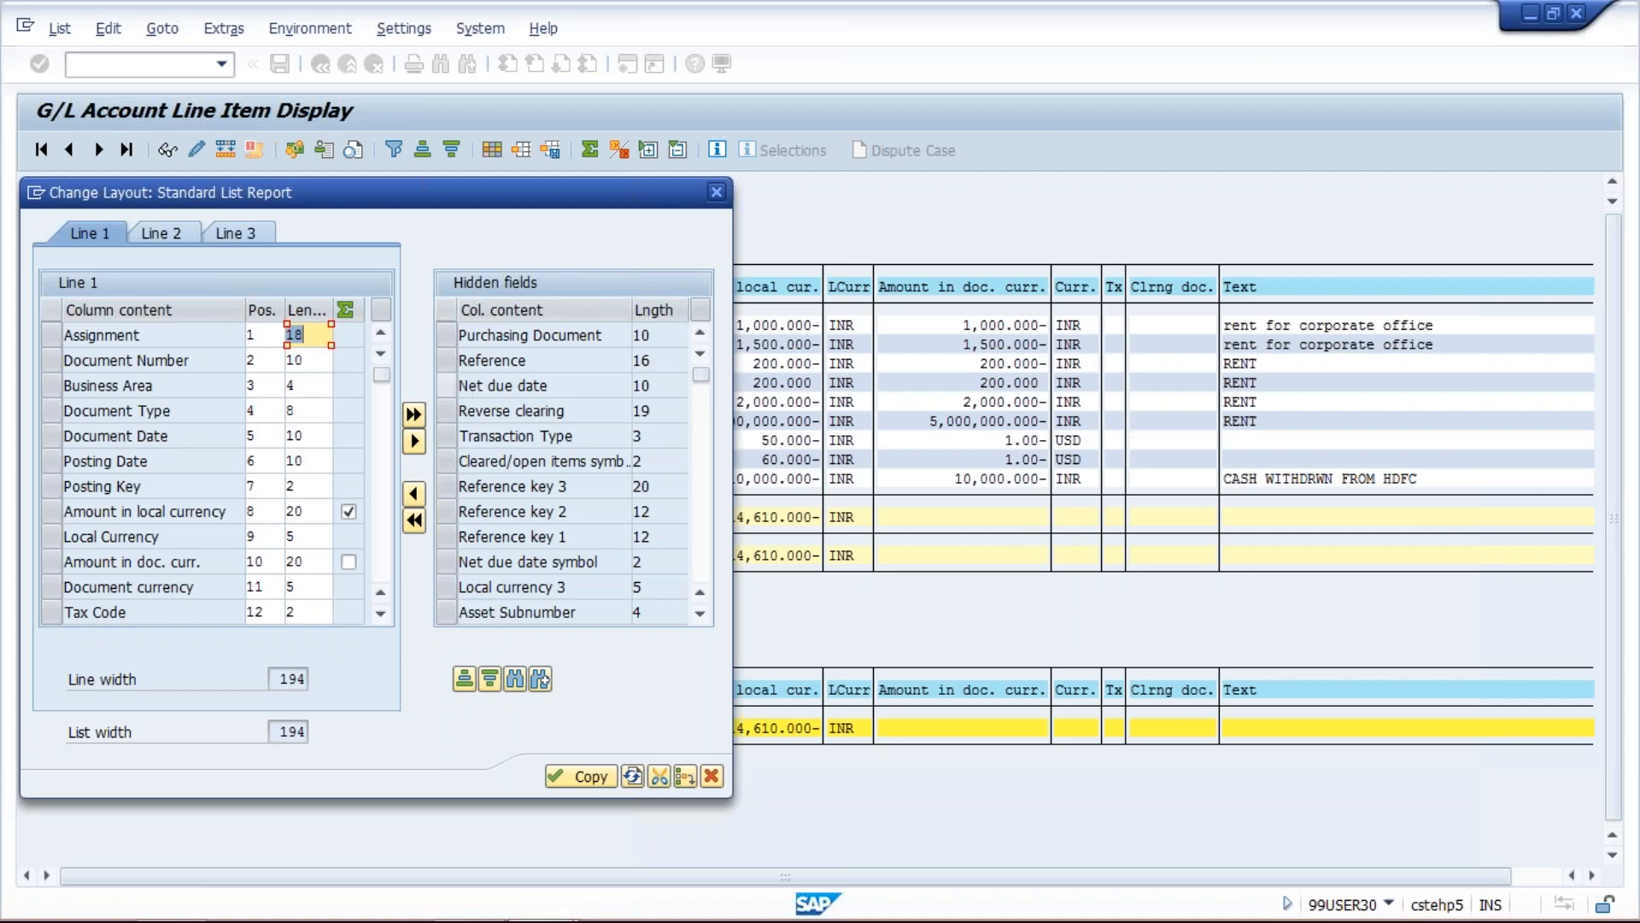
pyautogui.click(564, 386)
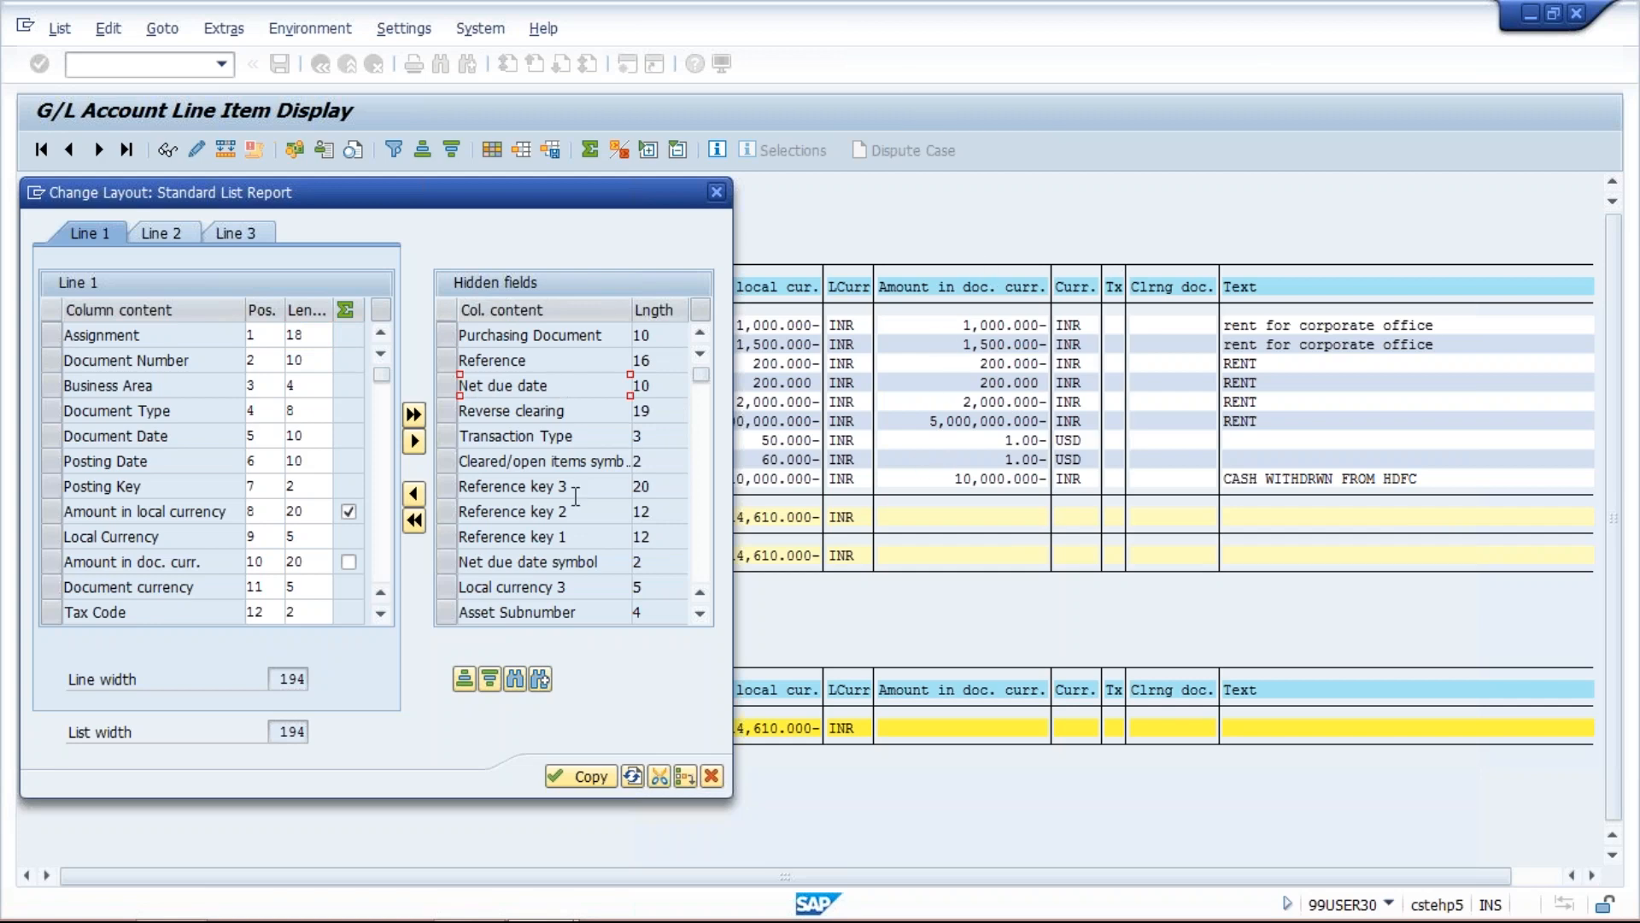
pyautogui.click(446, 386)
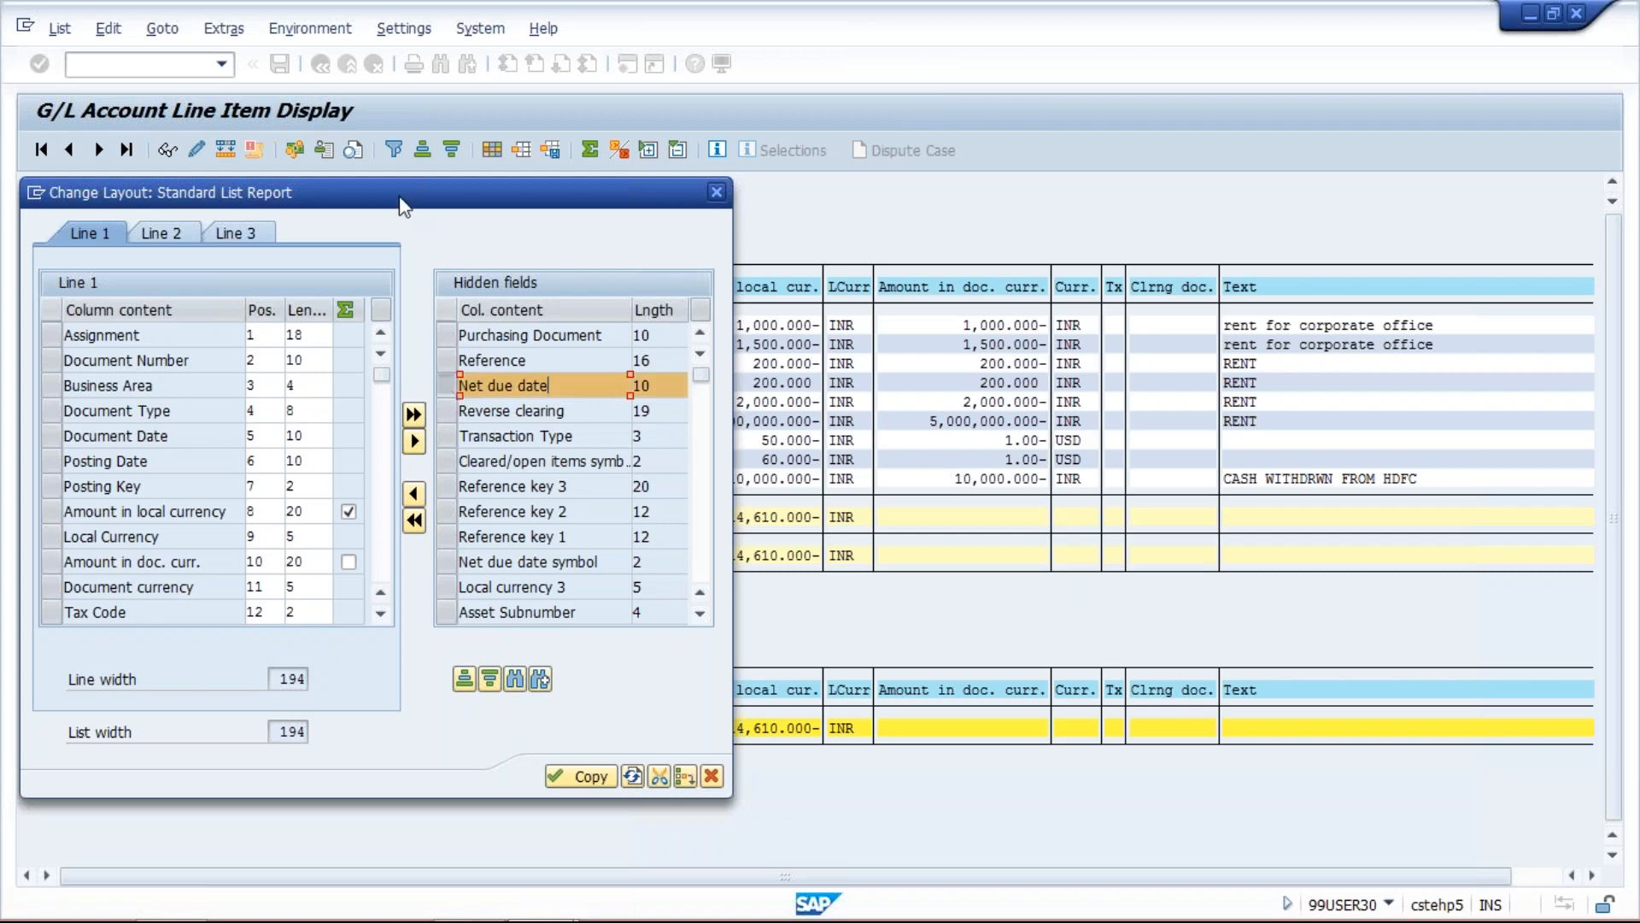
pyautogui.moveTo(400, 201); pyautogui.dragTo(491, 433)
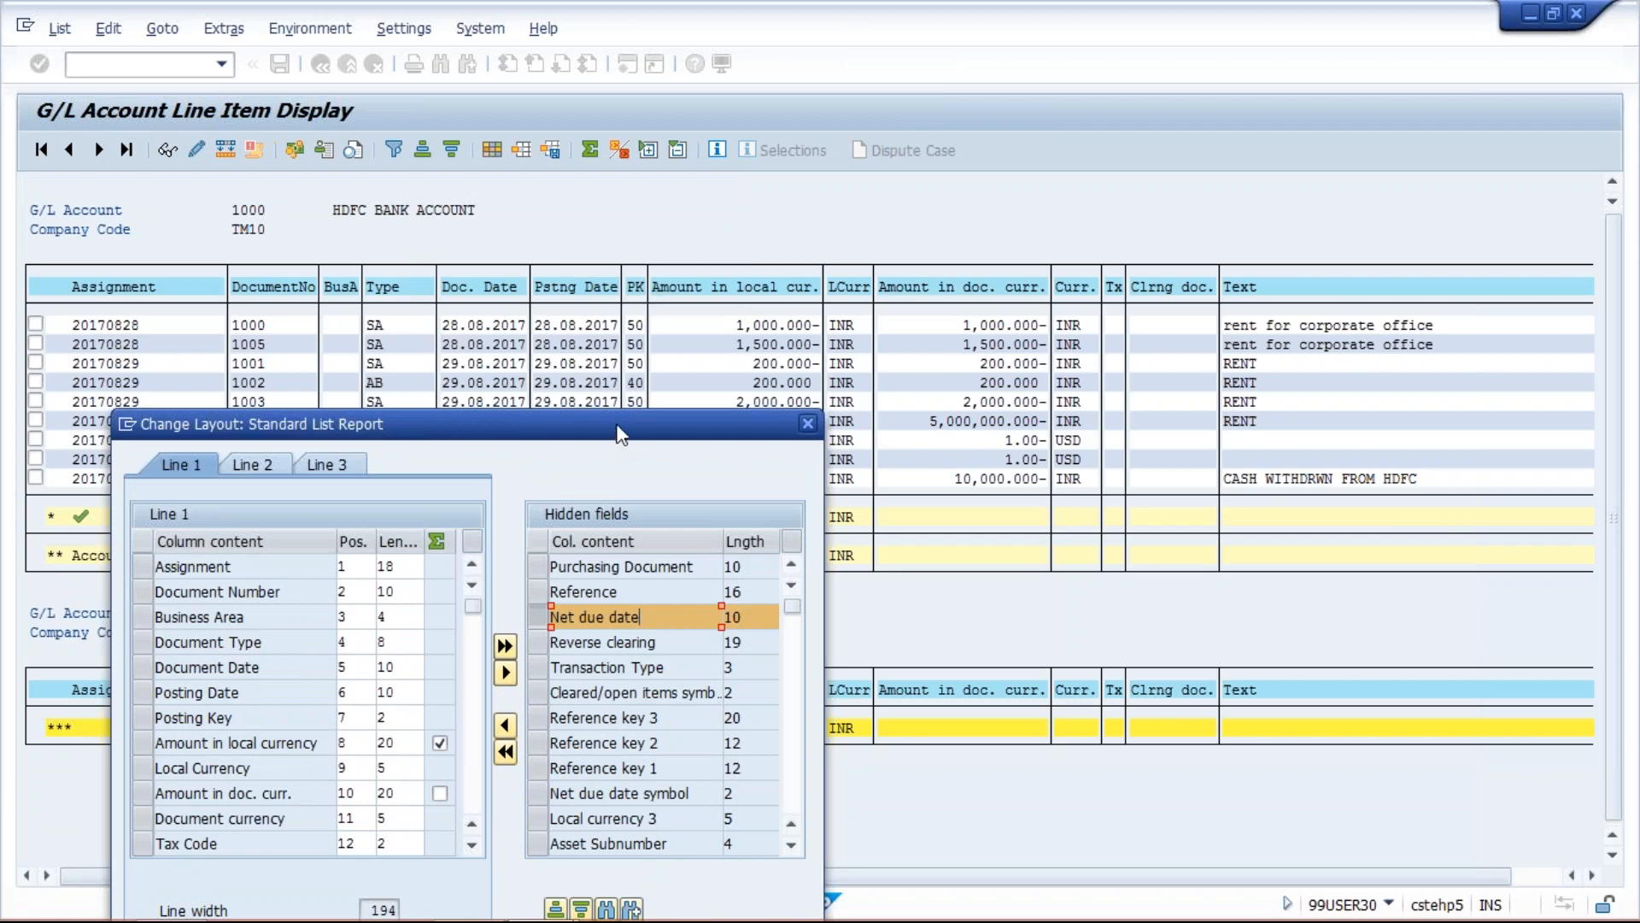
pyautogui.moveTo(621, 434); pyautogui.dragTo(707, 42)
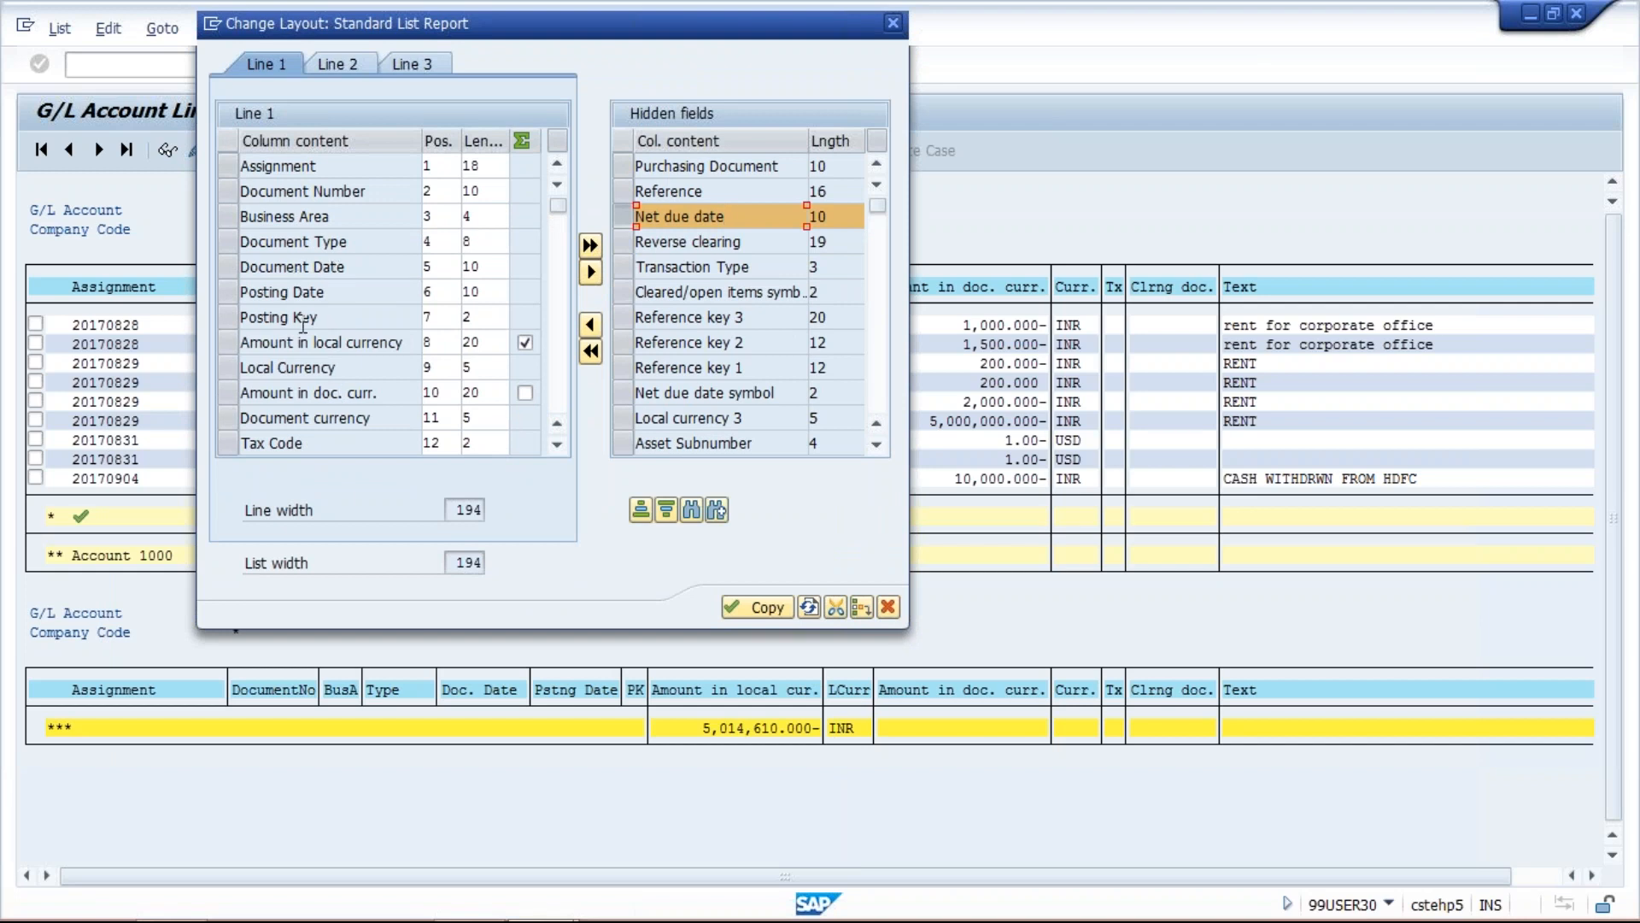
pyautogui.click(228, 315)
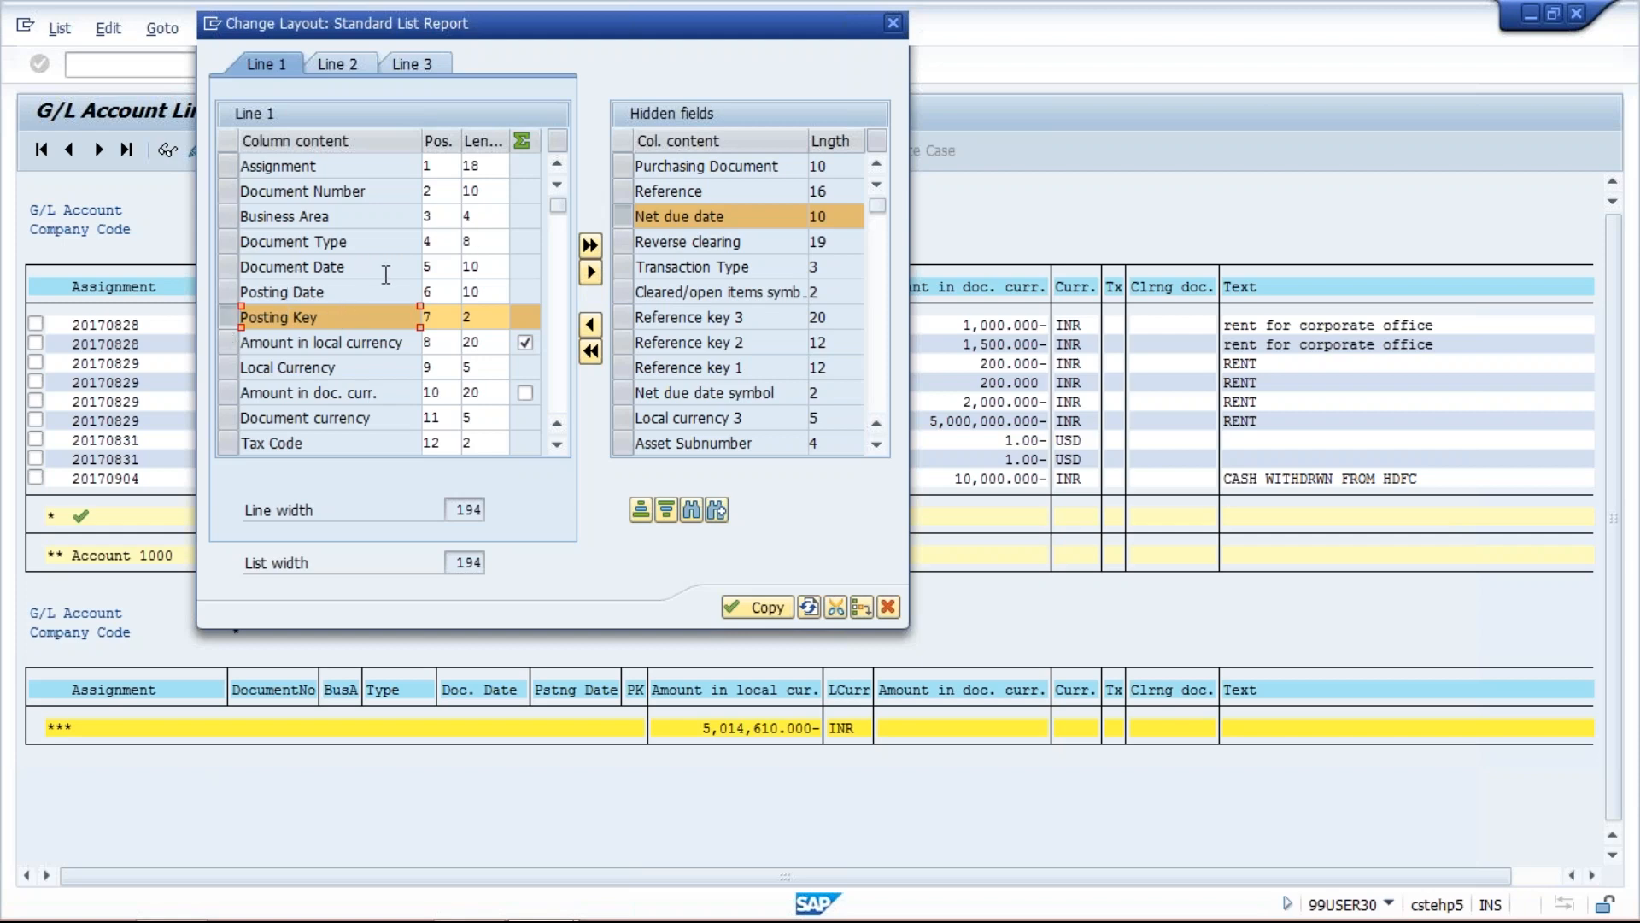
pyautogui.click(591, 325)
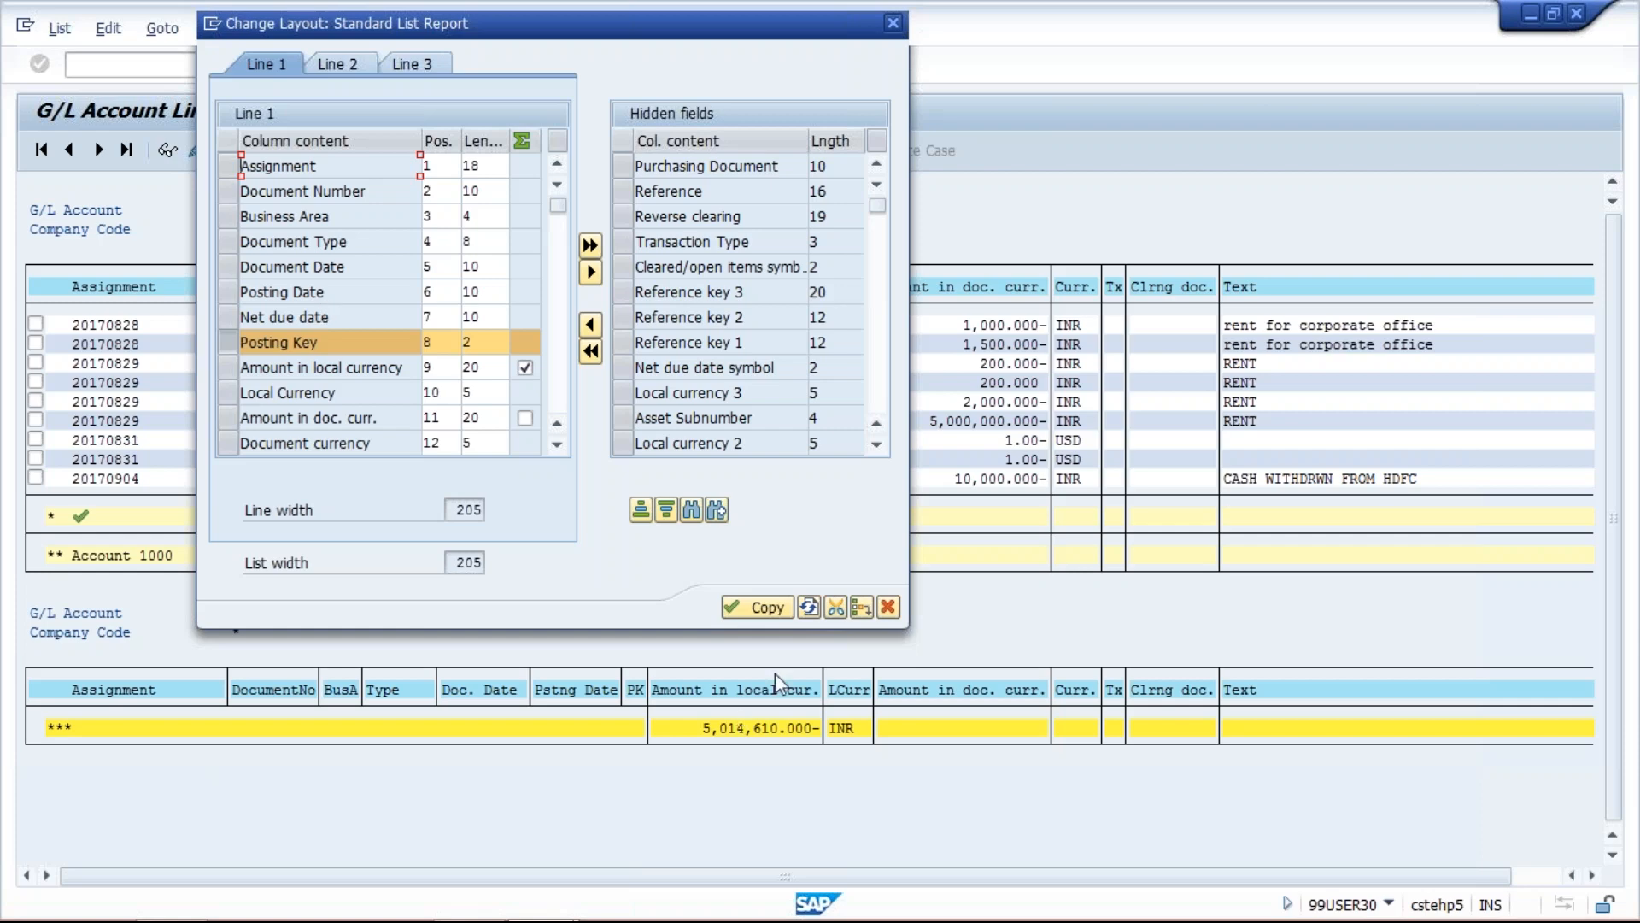
pyautogui.click(767, 609)
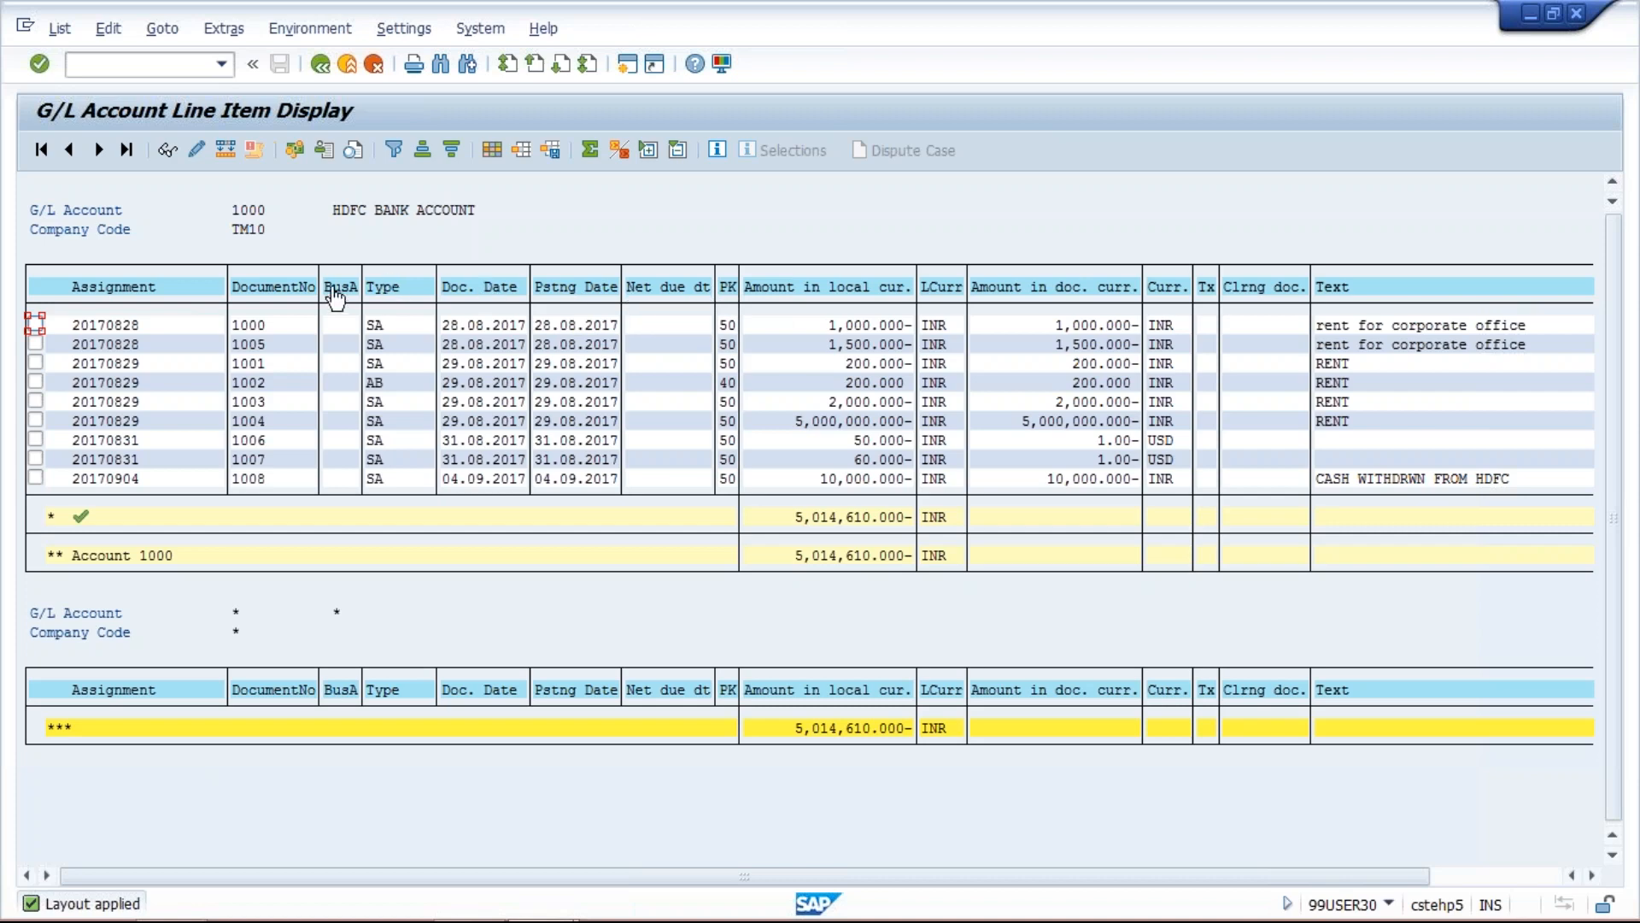
# Hide the Business Area column in the line item layout and apply the change.
pyautogui.click(491, 149)
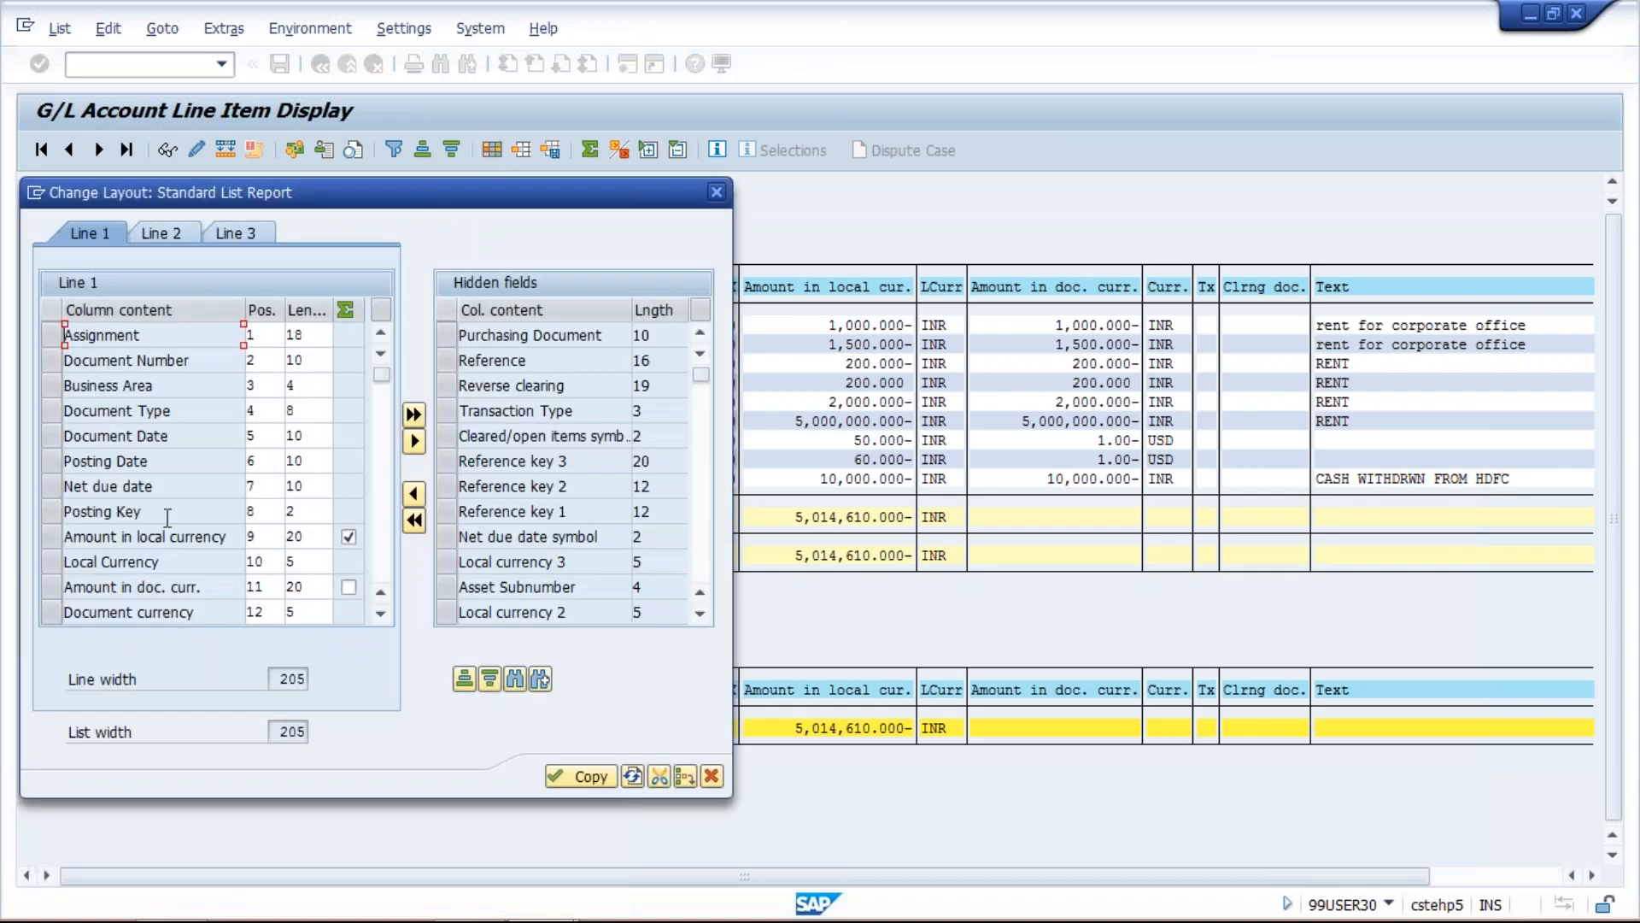
pyautogui.click(53, 389)
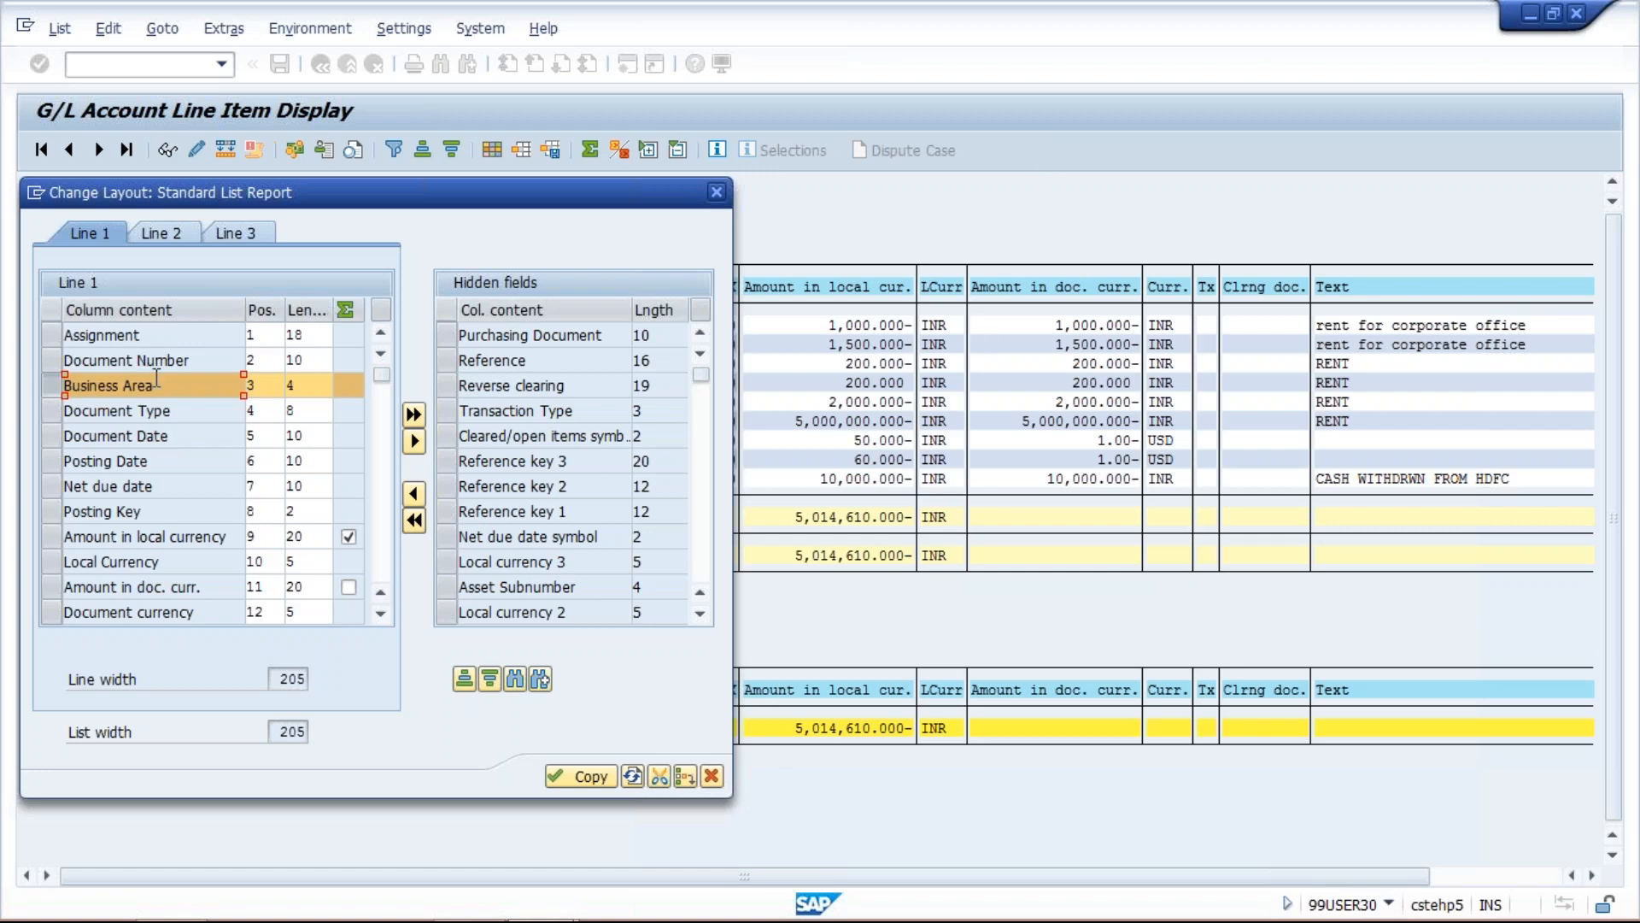
pyautogui.click(51, 386)
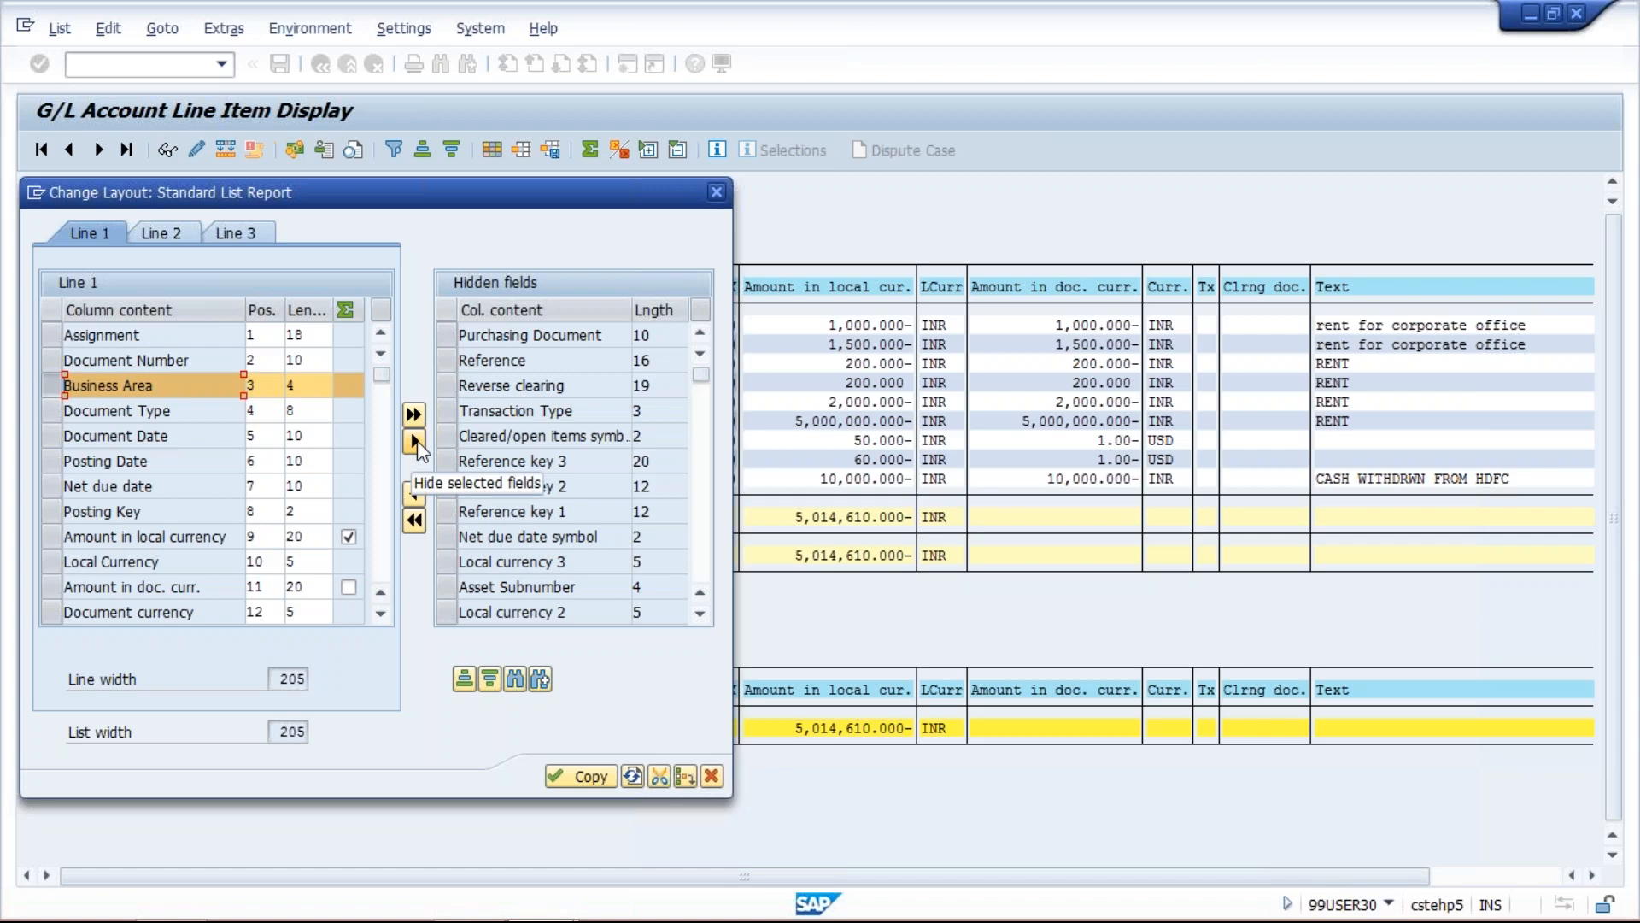
pyautogui.click(415, 440)
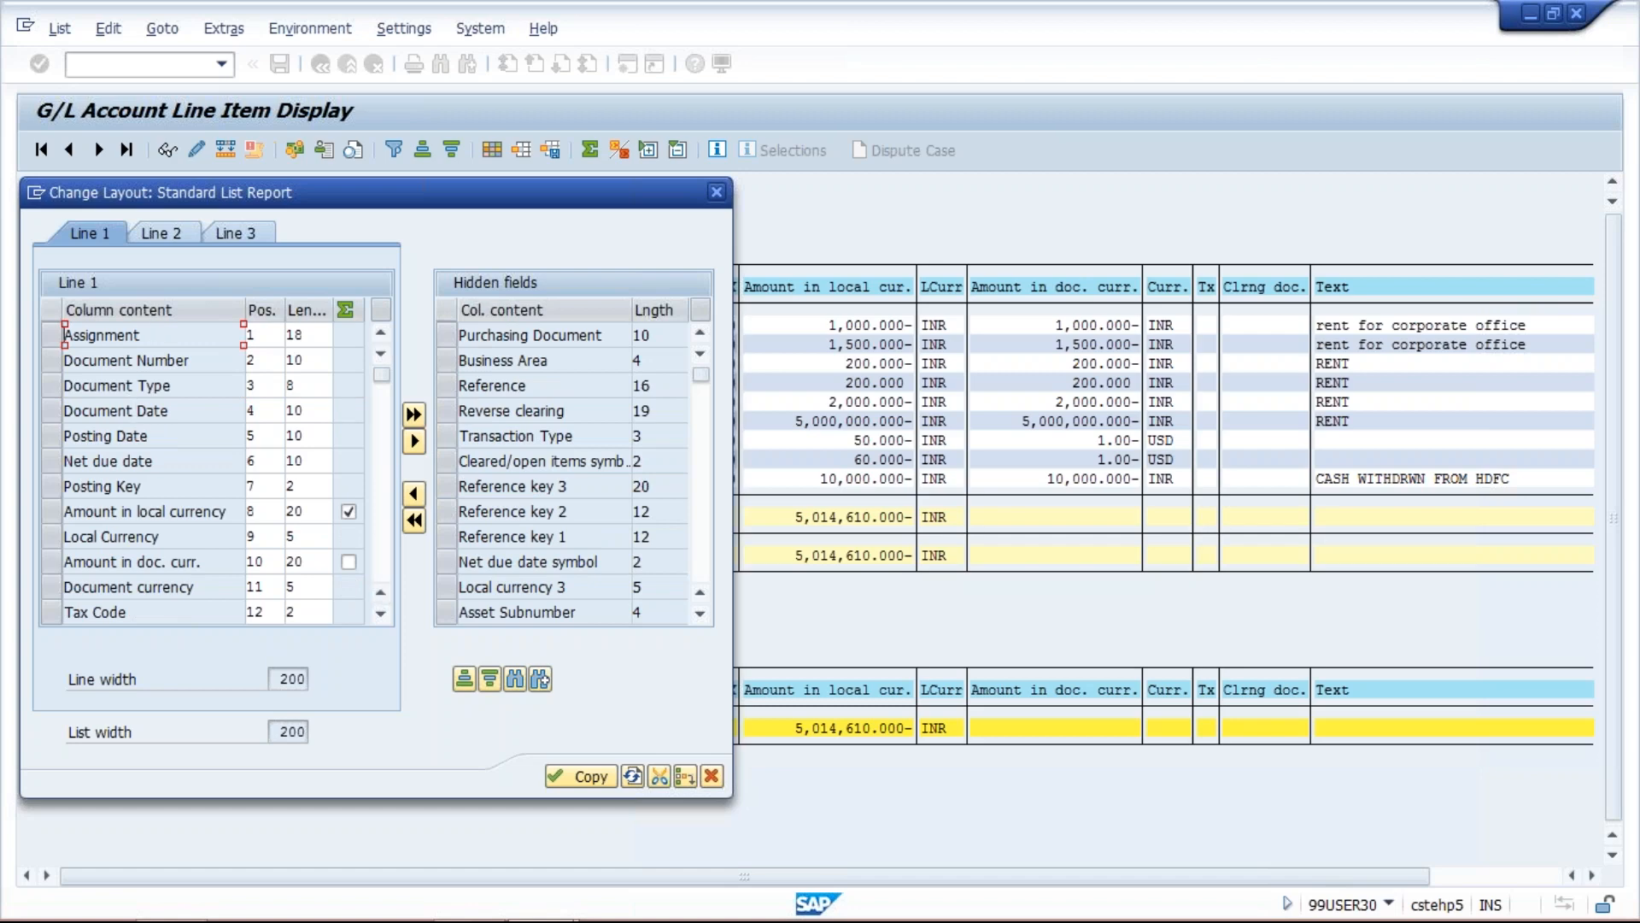
pyautogui.click(581, 777)
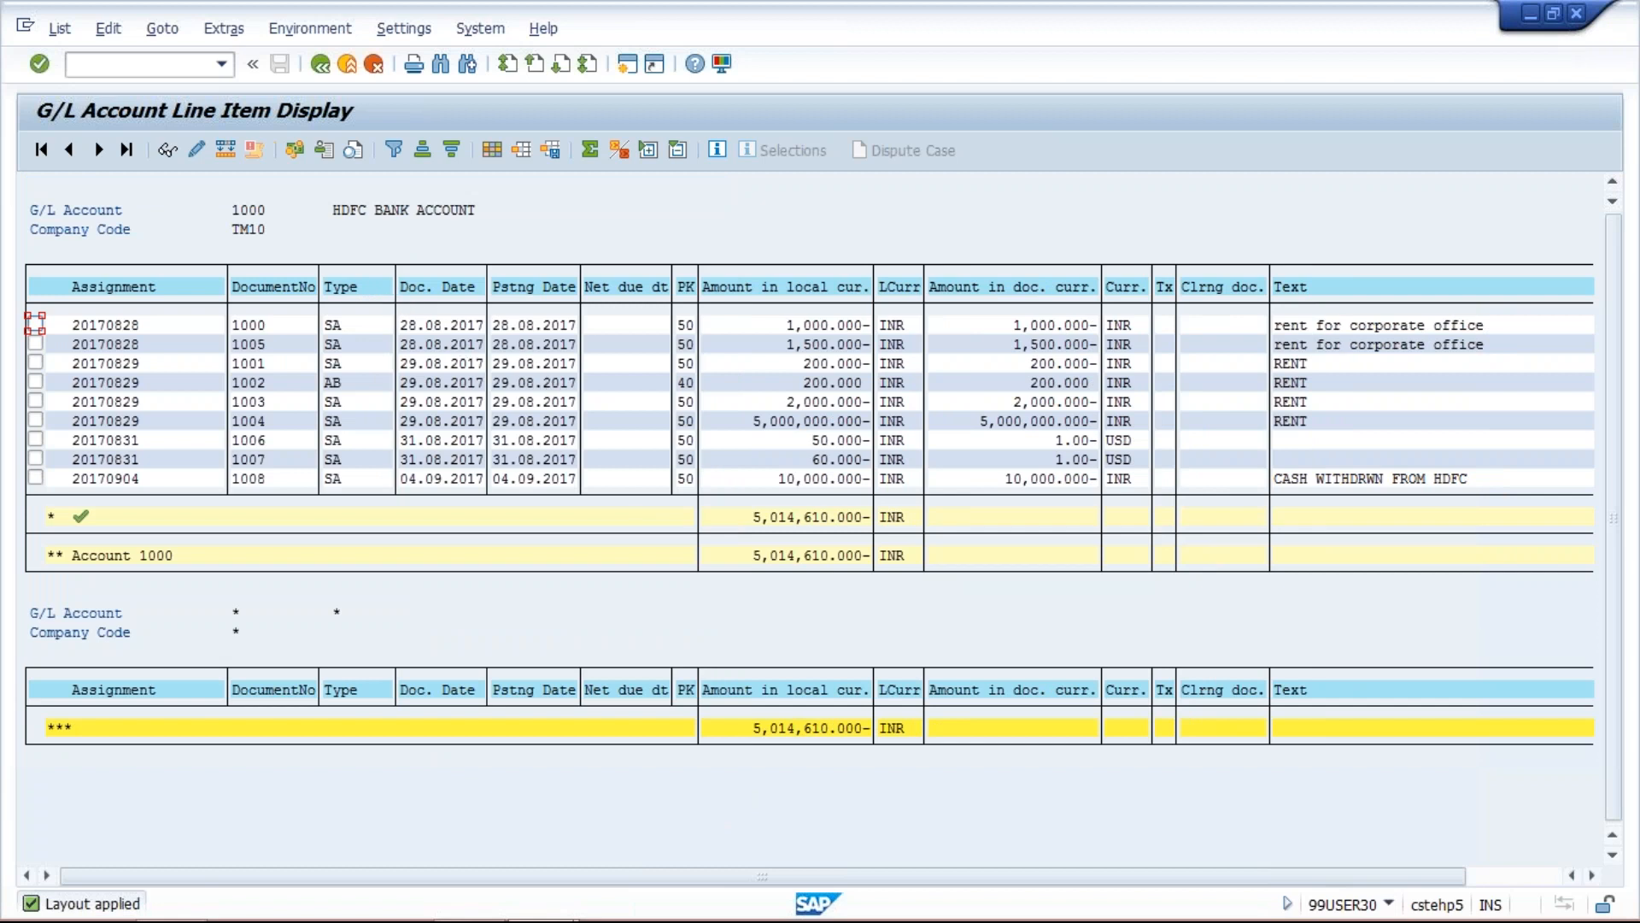
# Rerun the line item report from its selection screen and remove the Business Area column from the displayed layout.
pyautogui.click(320, 64)
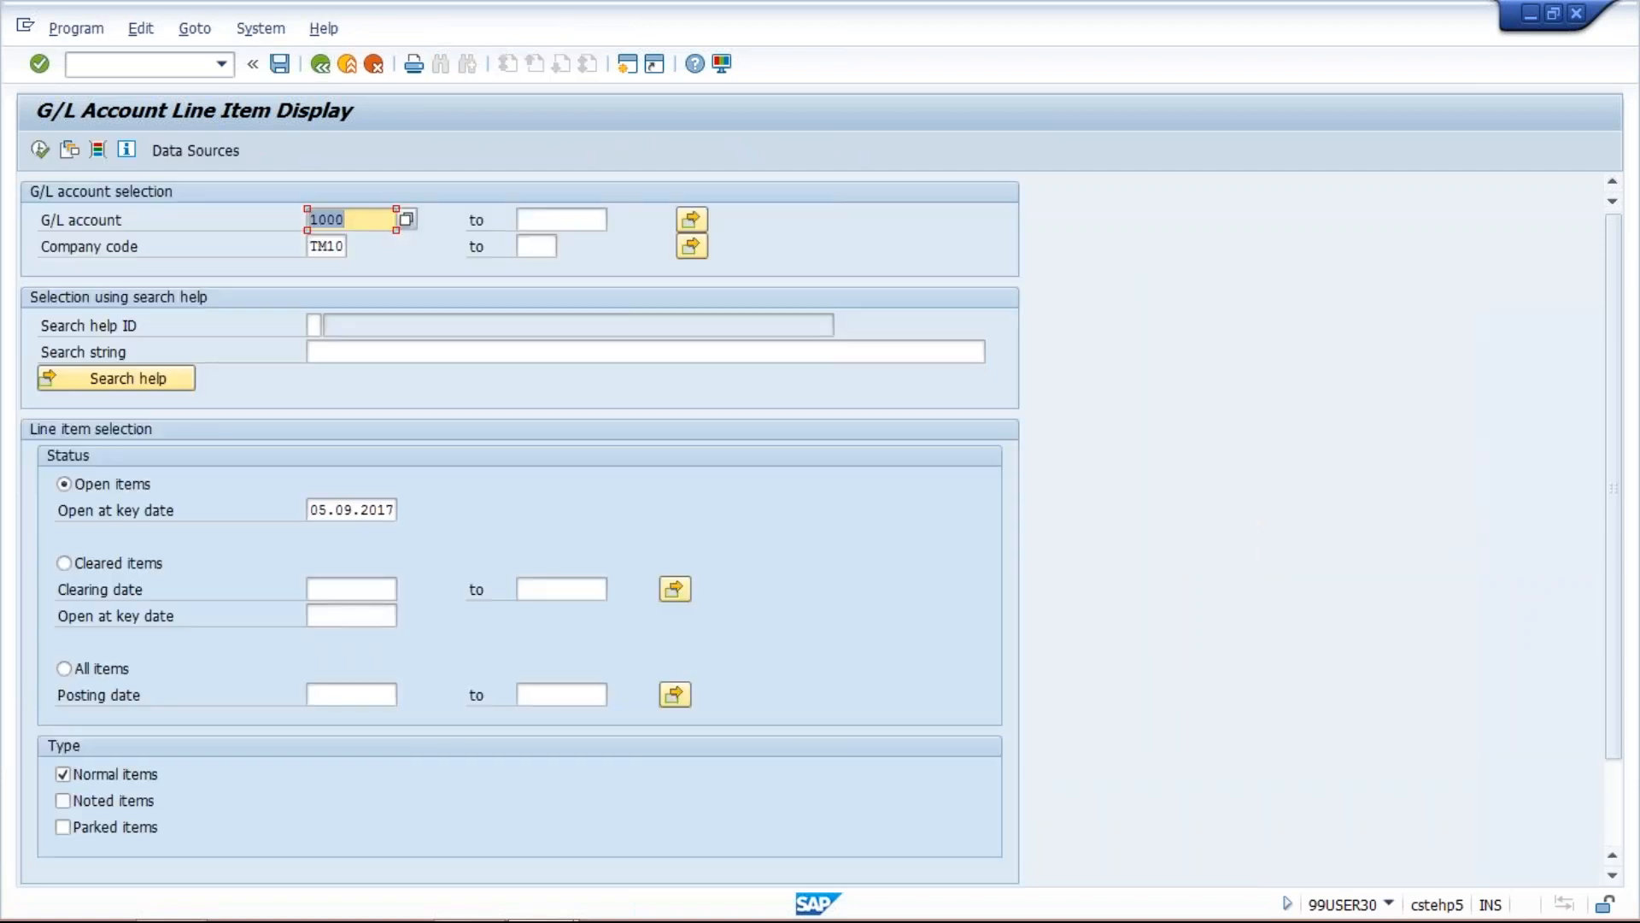
pyautogui.click(40, 150)
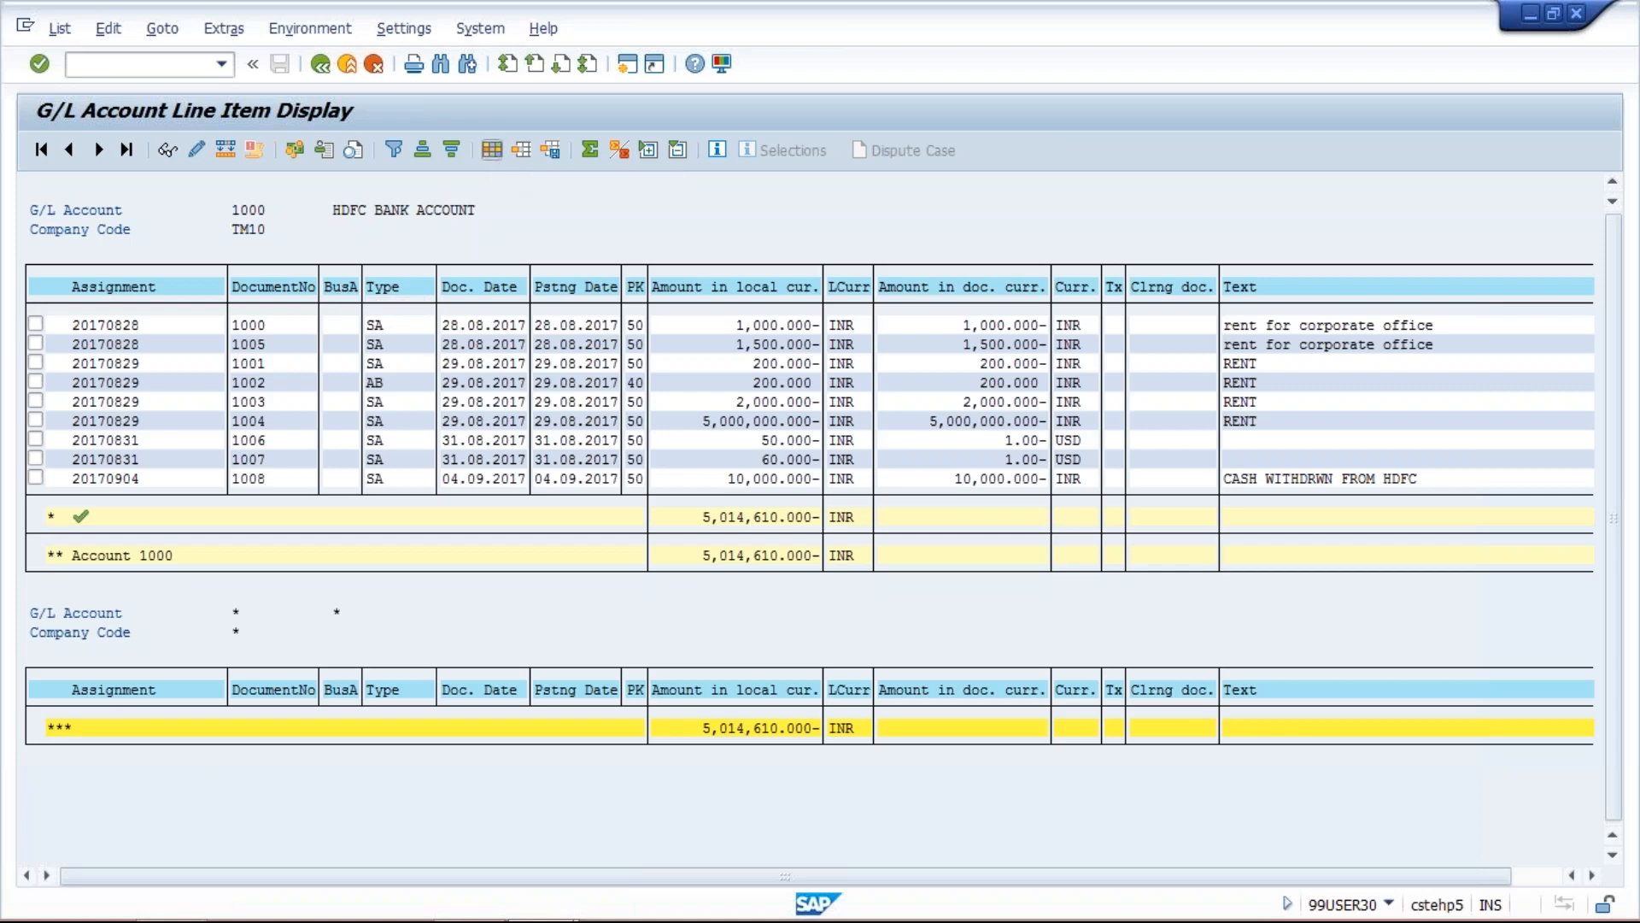
pyautogui.click(492, 149)
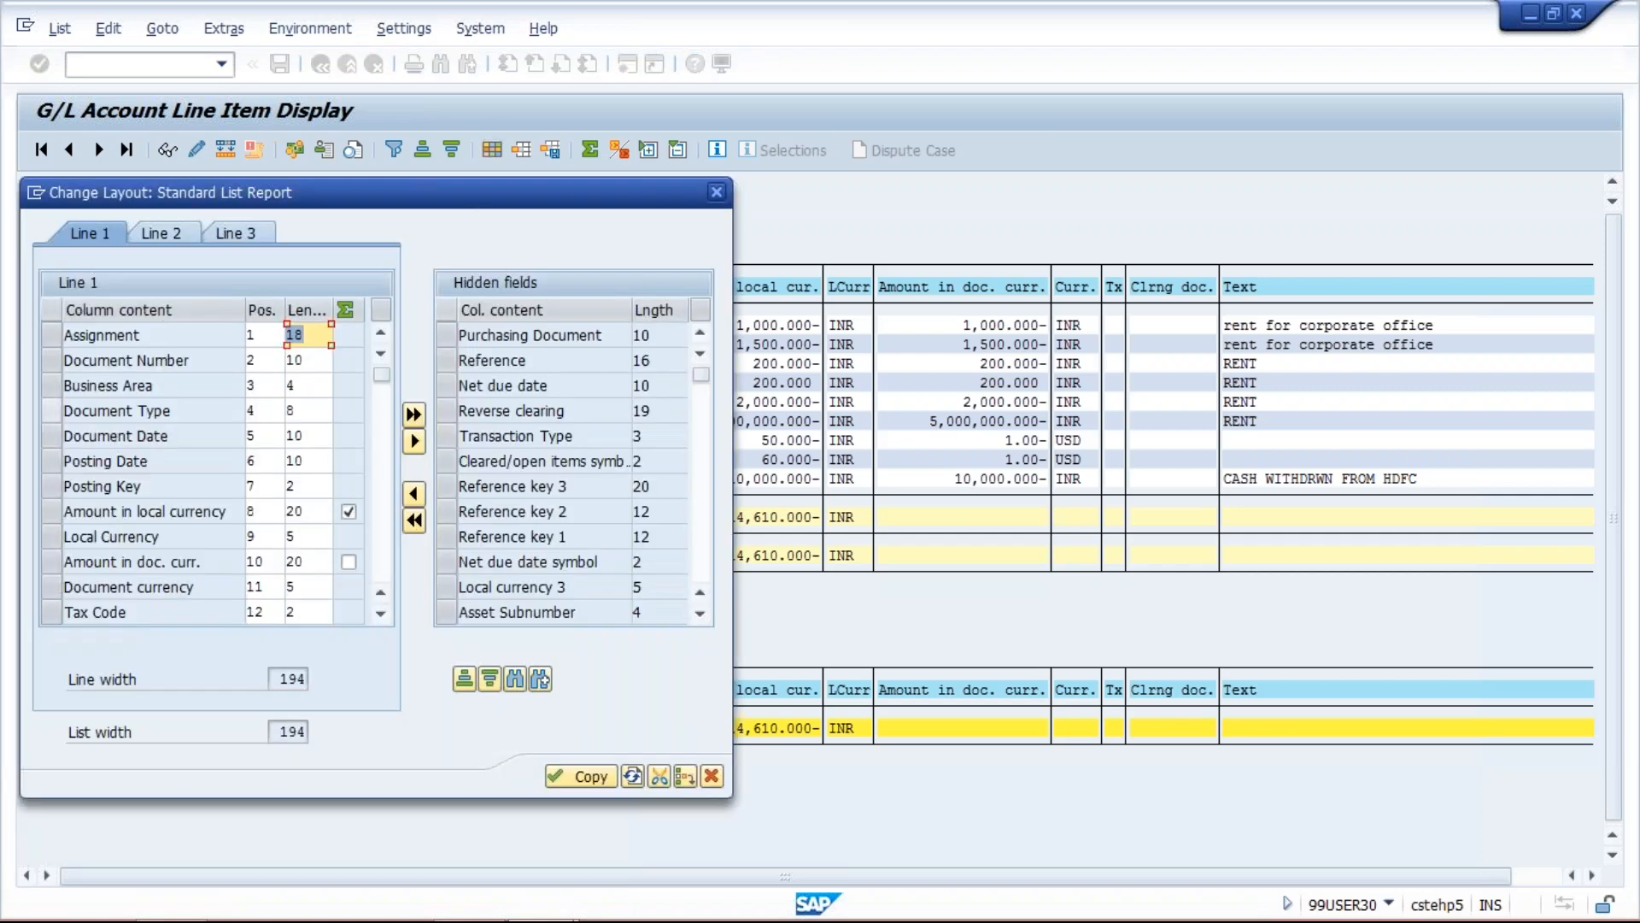
pyautogui.click(51, 385)
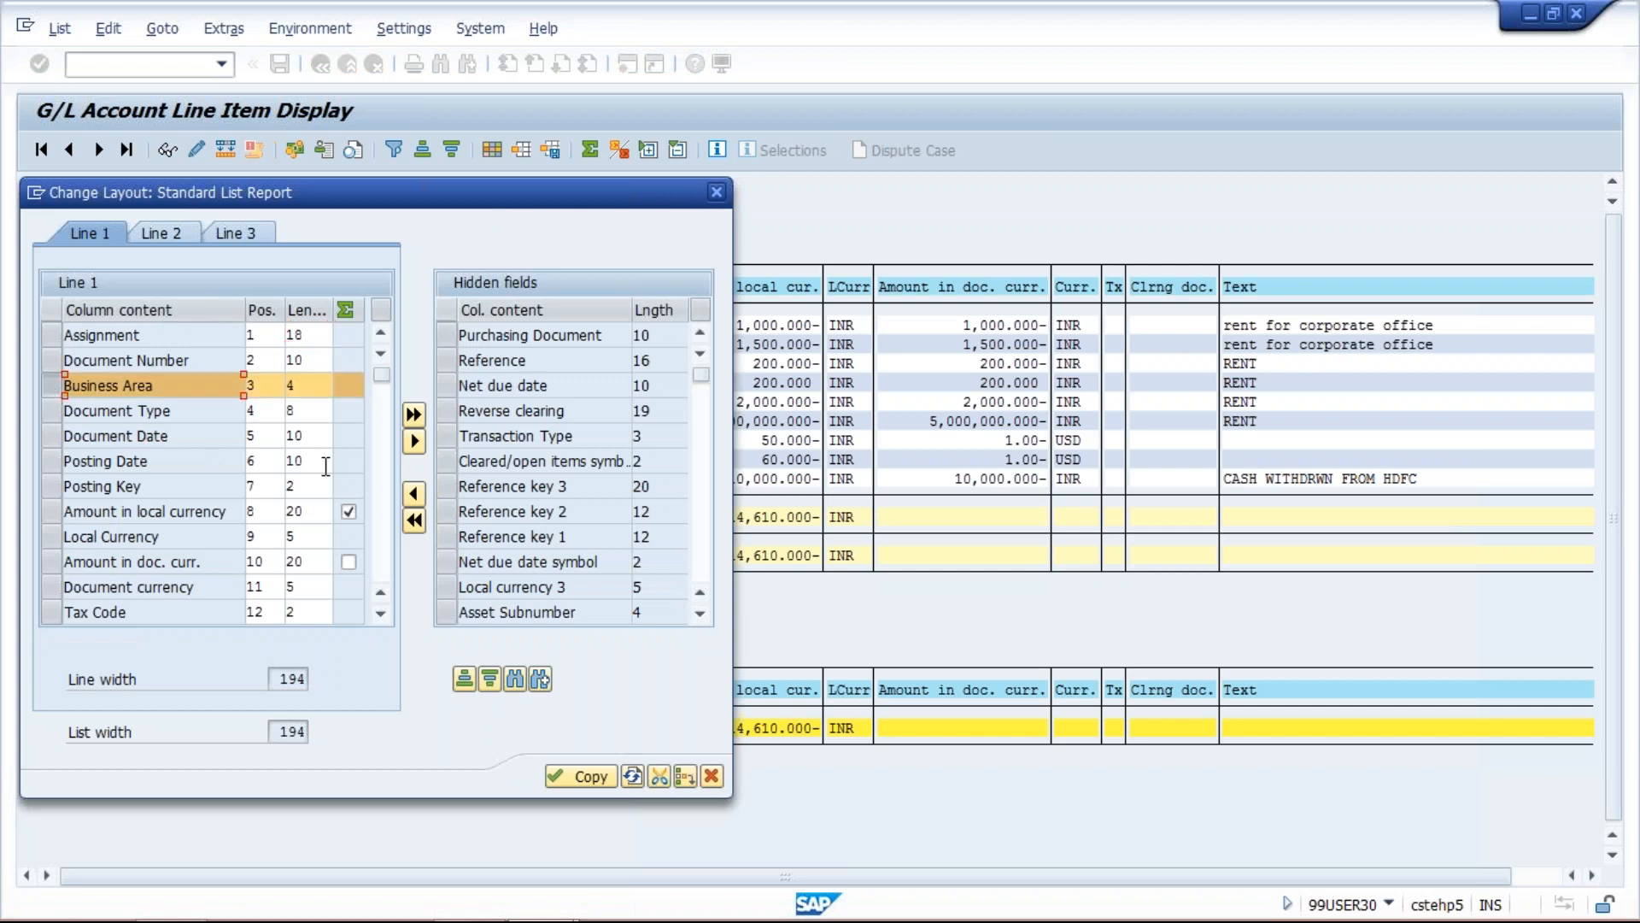
pyautogui.click(414, 440)
pyautogui.click(580, 777)
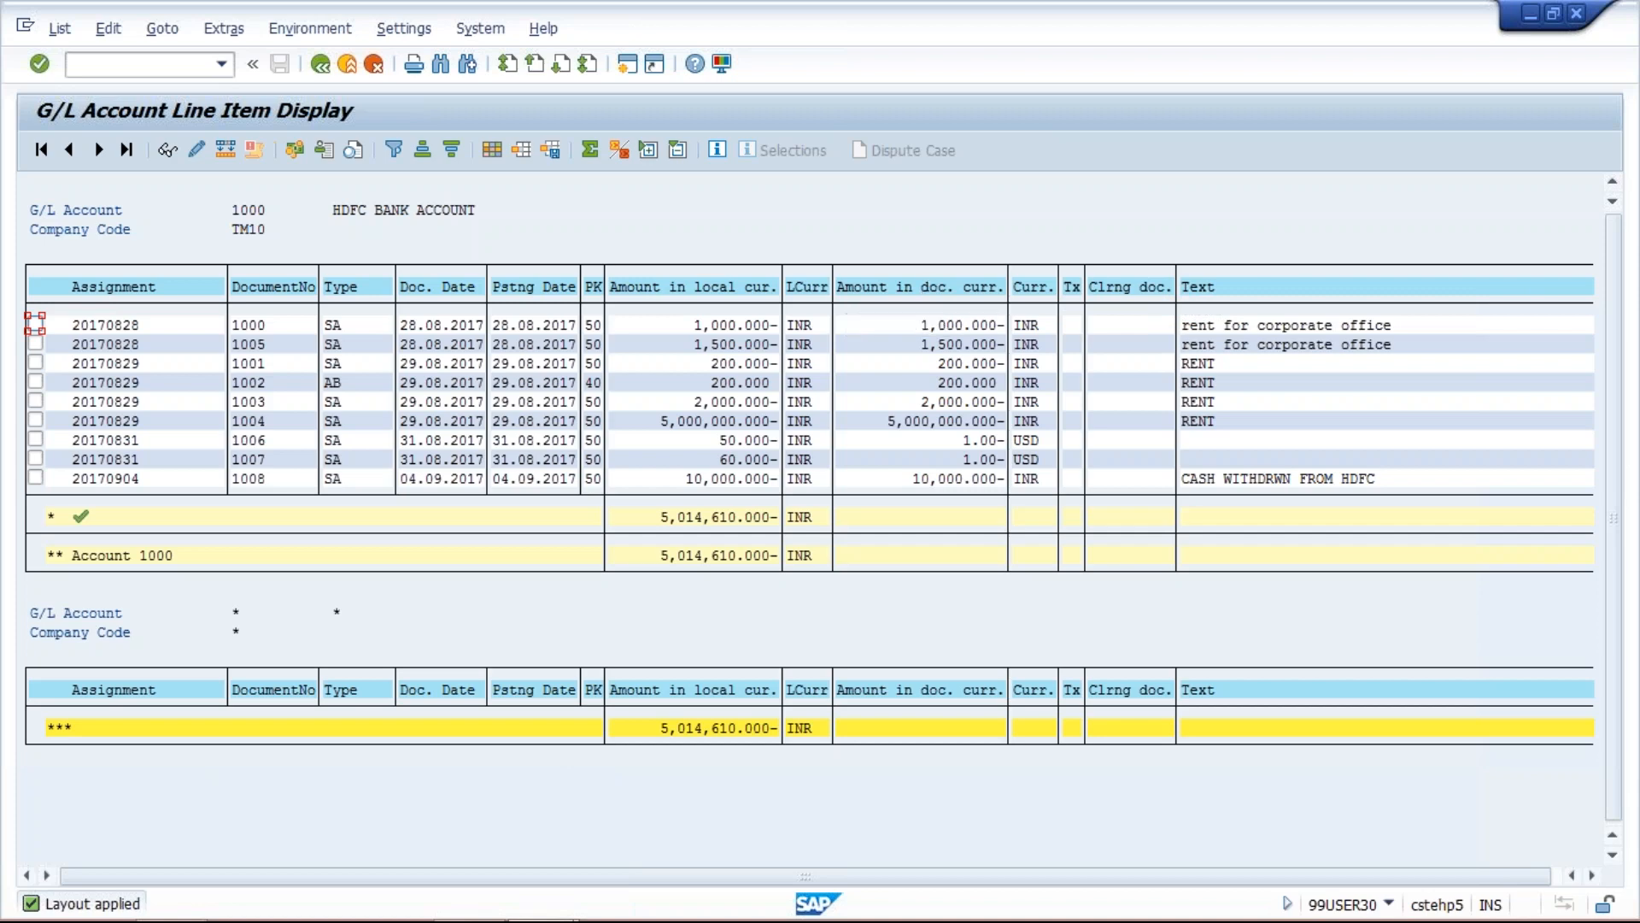
pyautogui.click(491, 154)
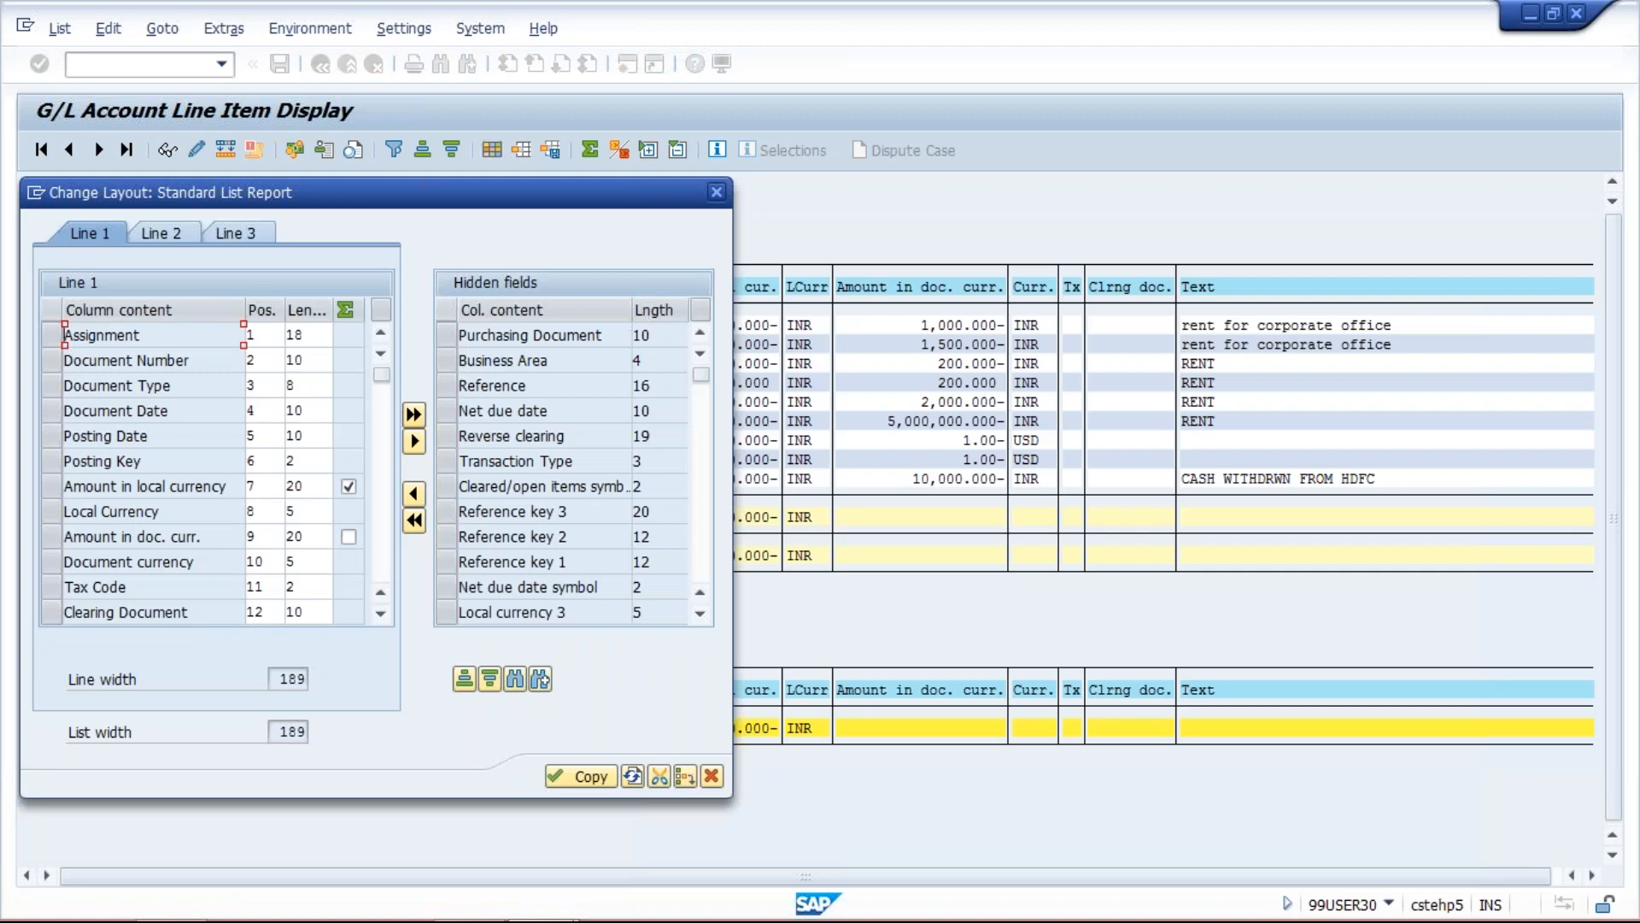
pyautogui.click(717, 193)
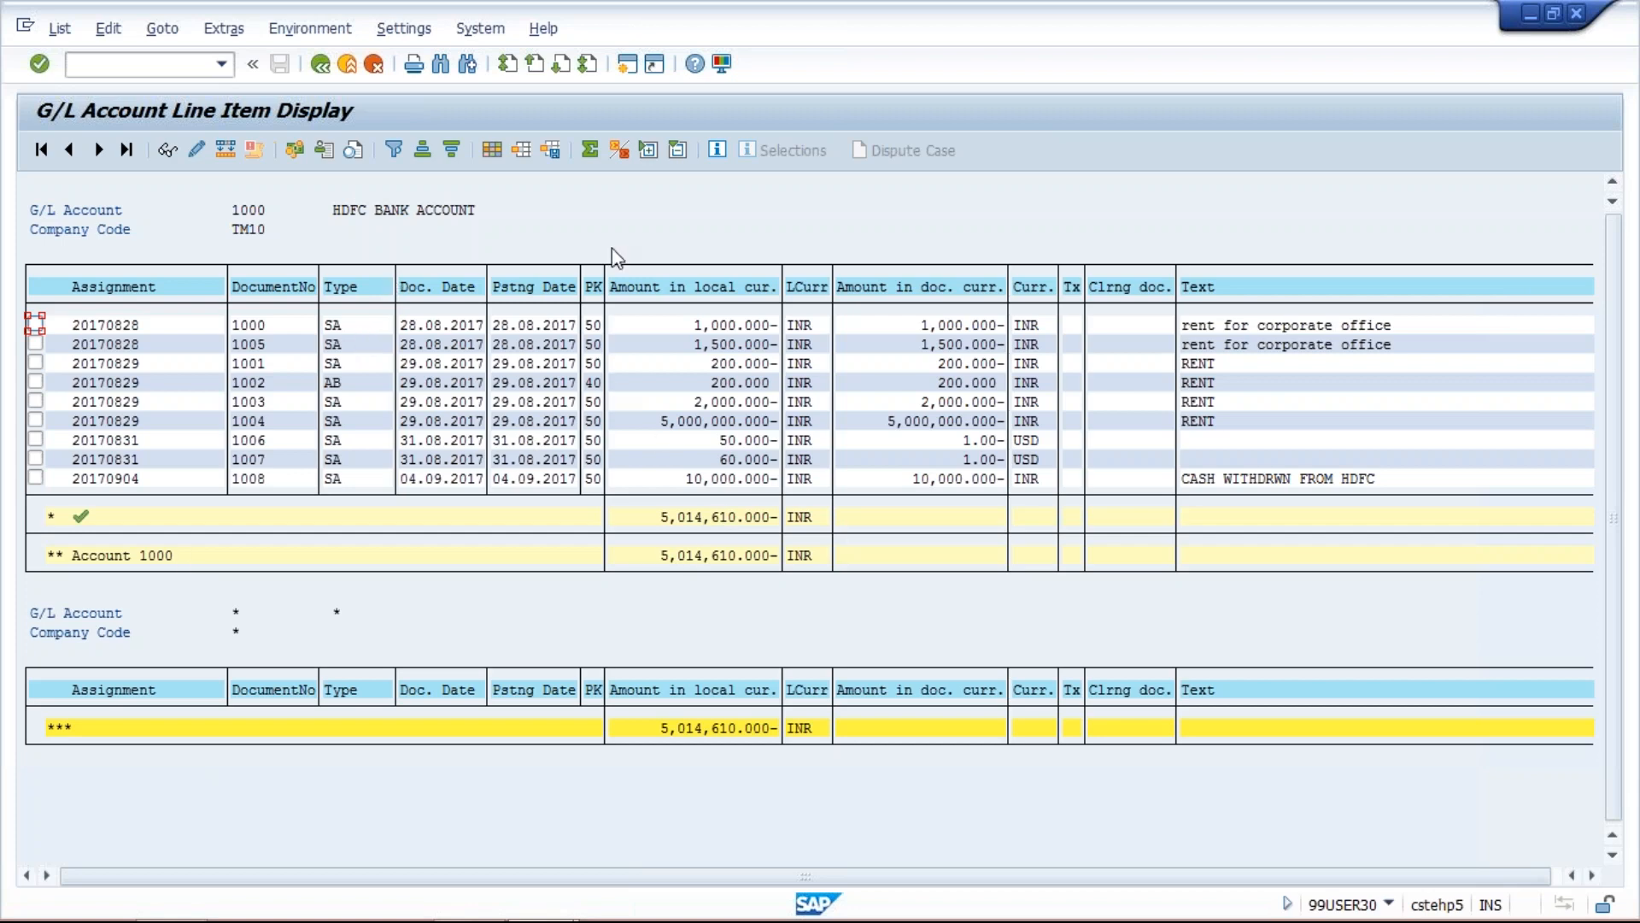
# Save the current layout as /KUMAR1 and choose it from the list of saved layouts.
pyautogui.click(552, 150)
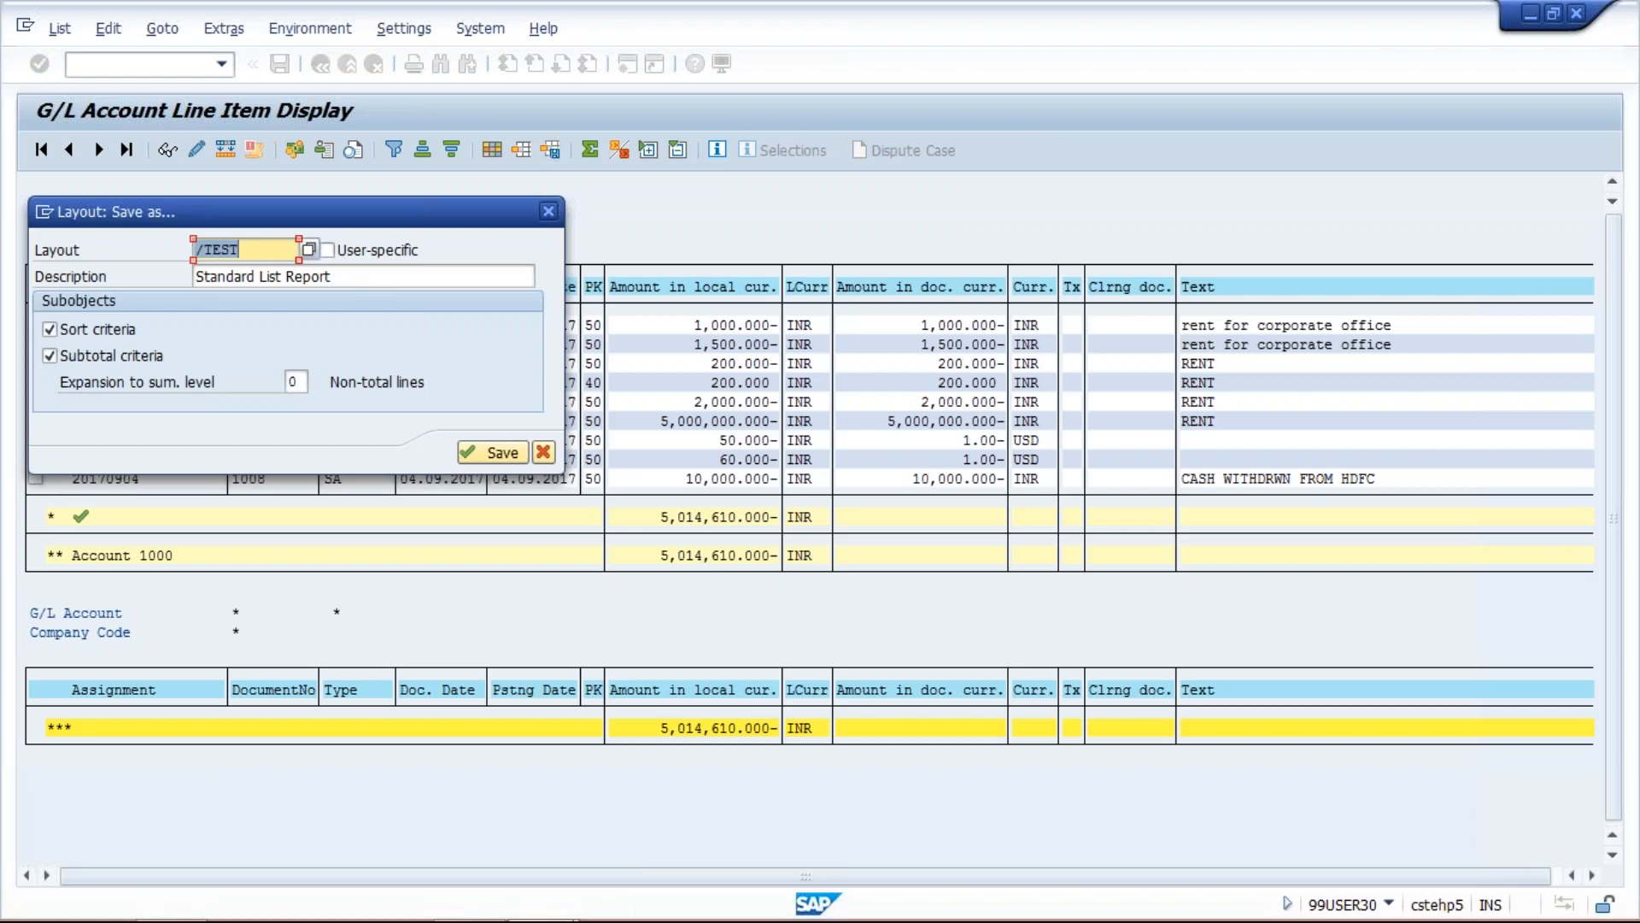
pyautogui.press('BackSpace')
pyautogui.click(258, 250)
pyautogui.write('/')
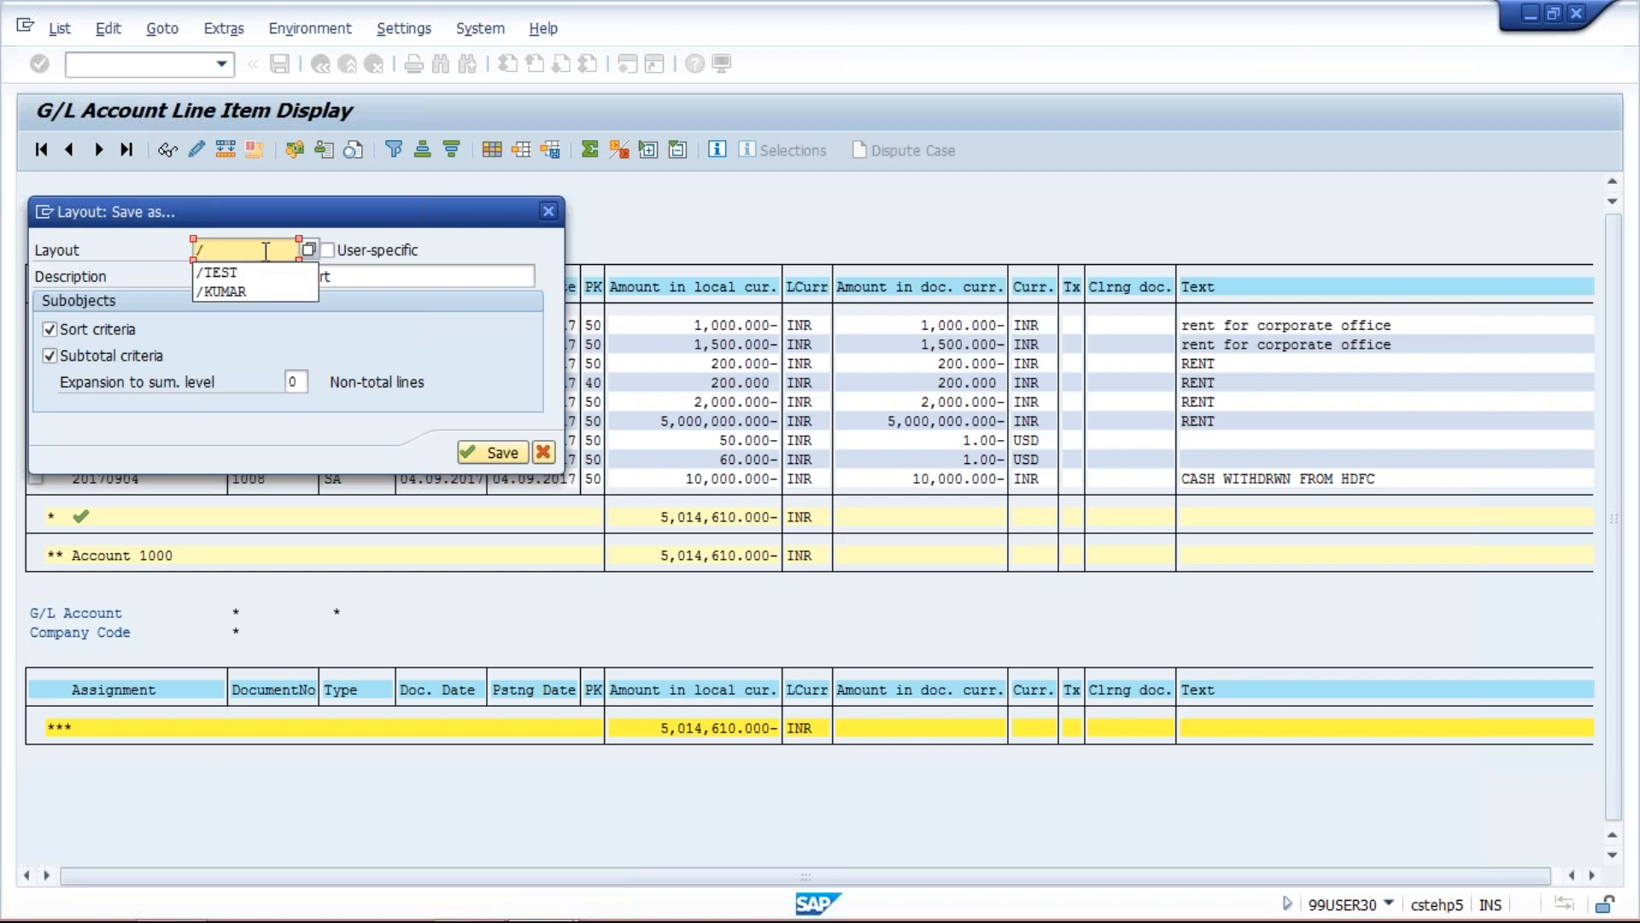
pyautogui.click(265, 252)
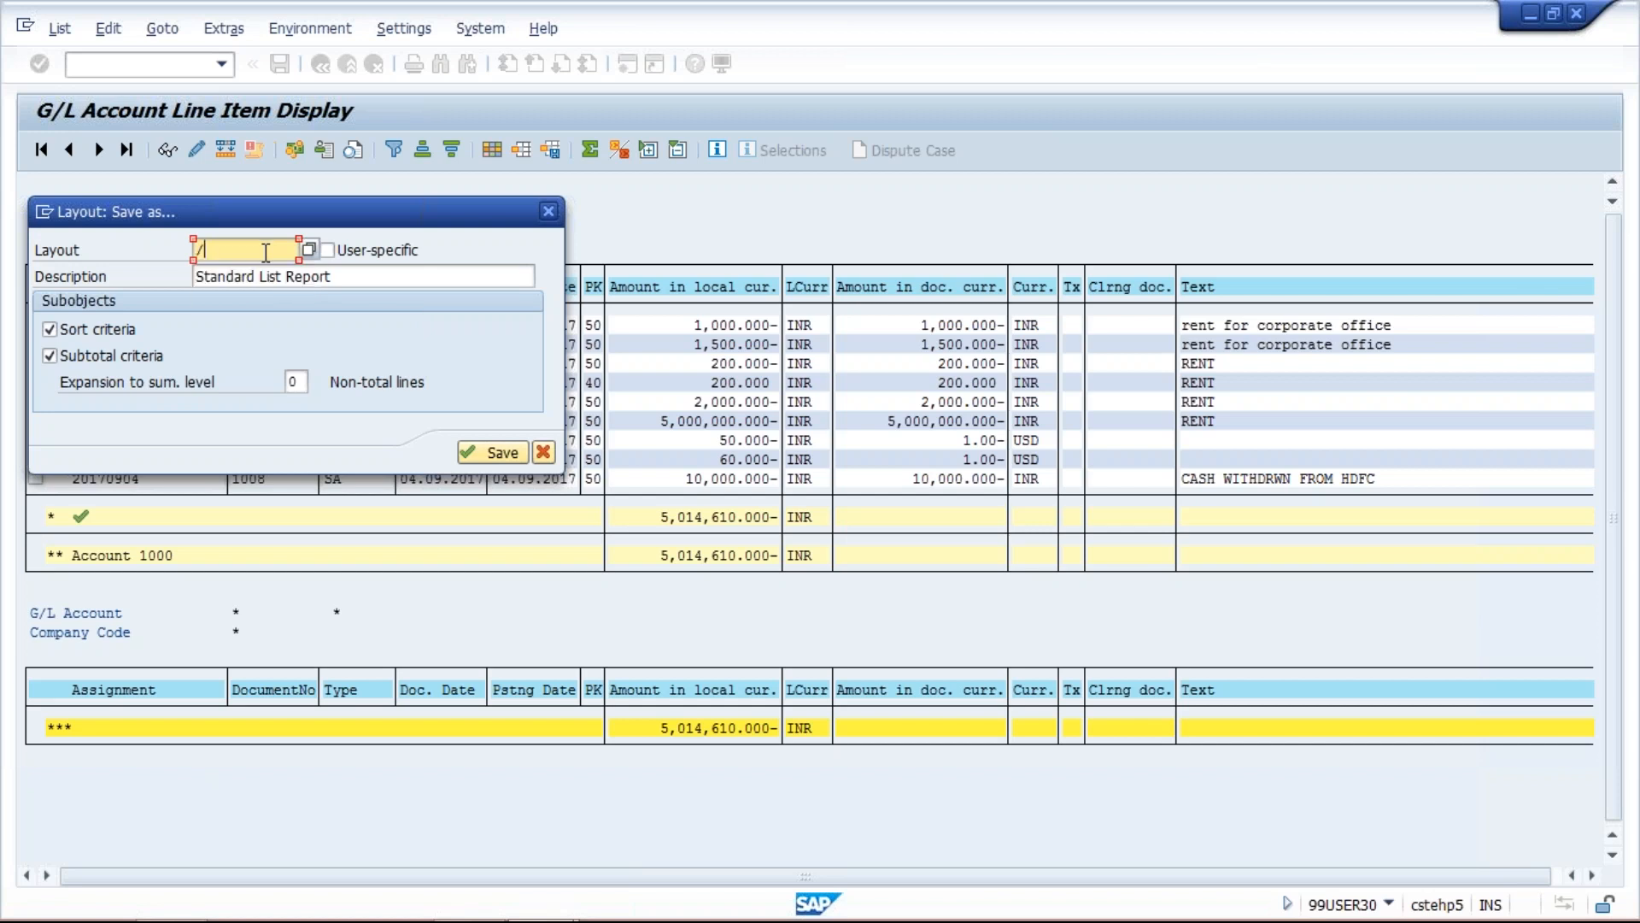
pyautogui.write('KUMAR')
pyautogui.write('1')
pyautogui.click(482, 451)
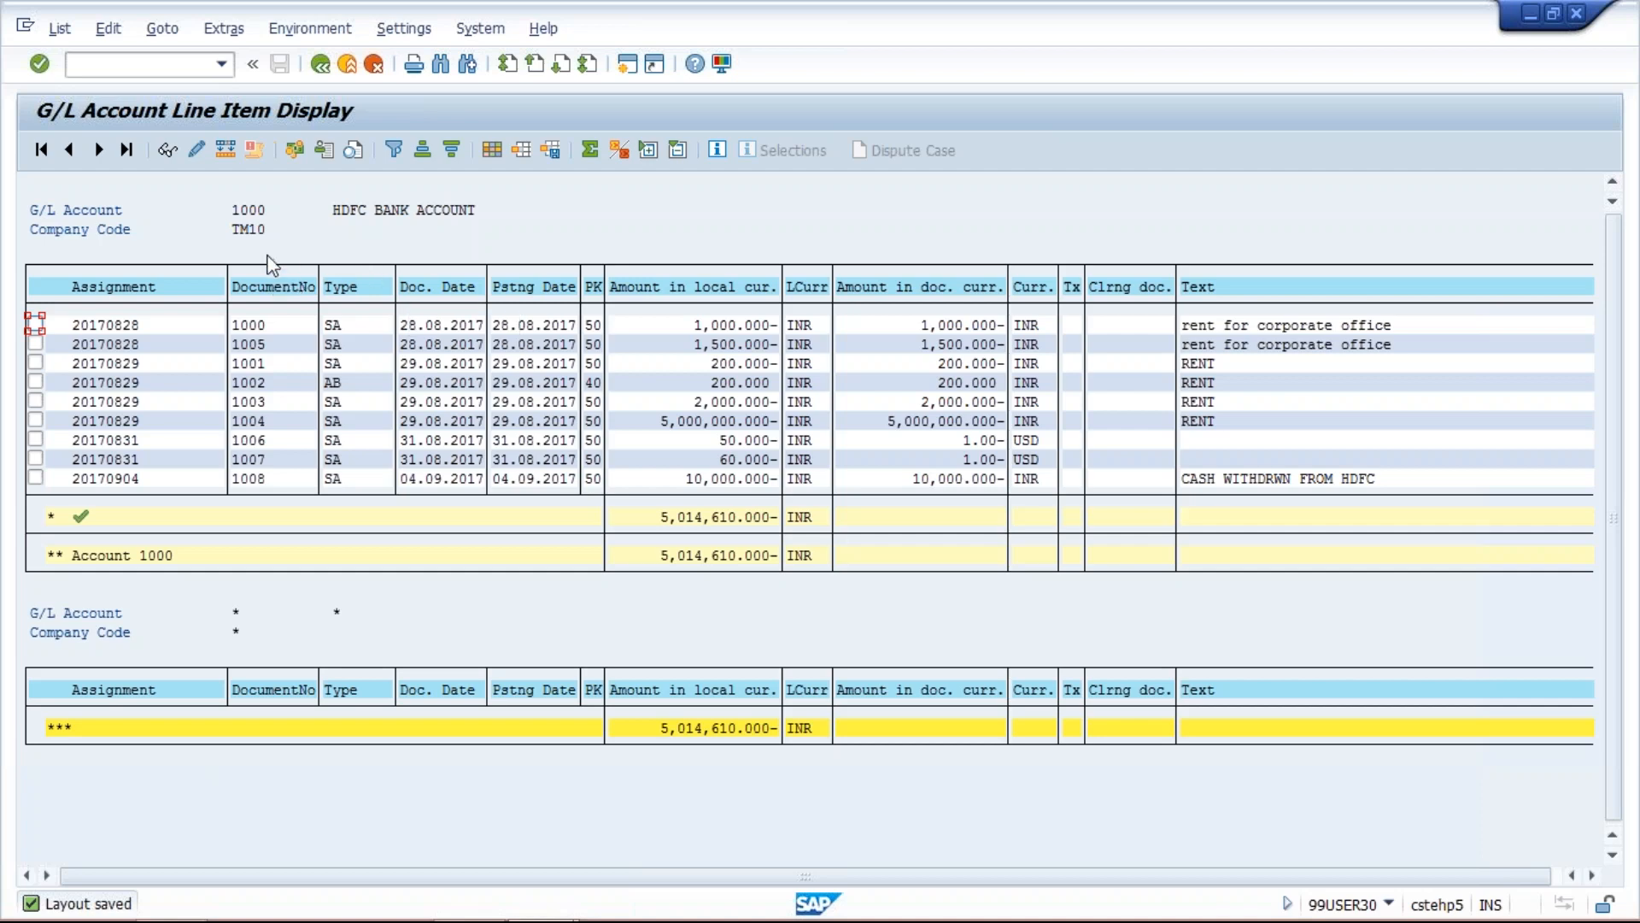
pyautogui.click(522, 152)
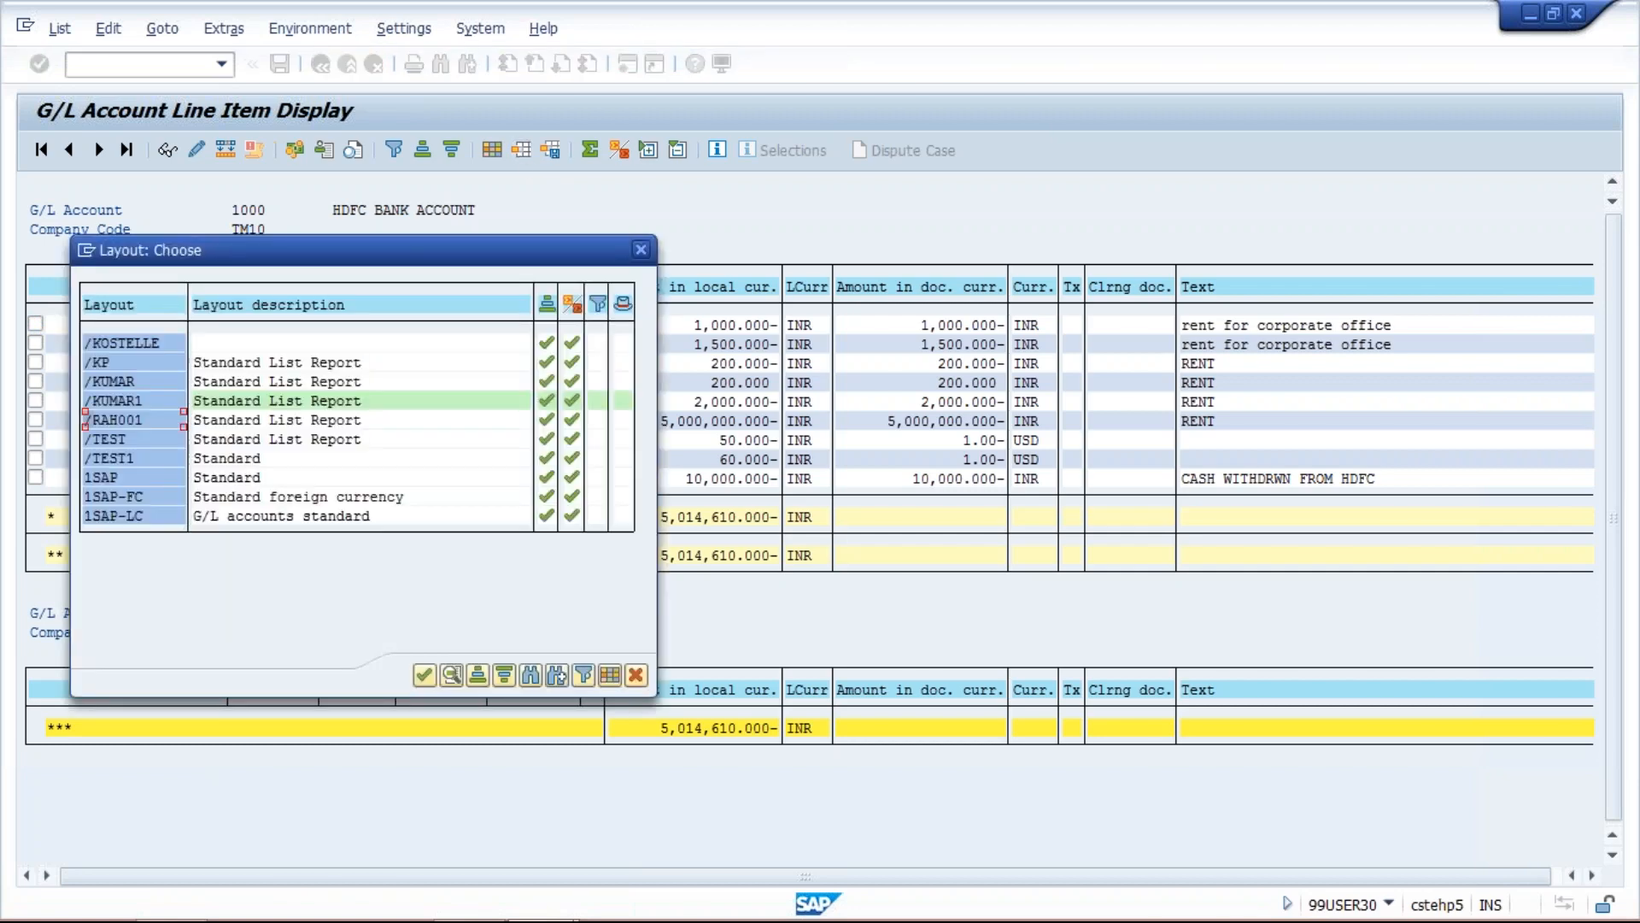
pyautogui.doubleClick(125, 401)
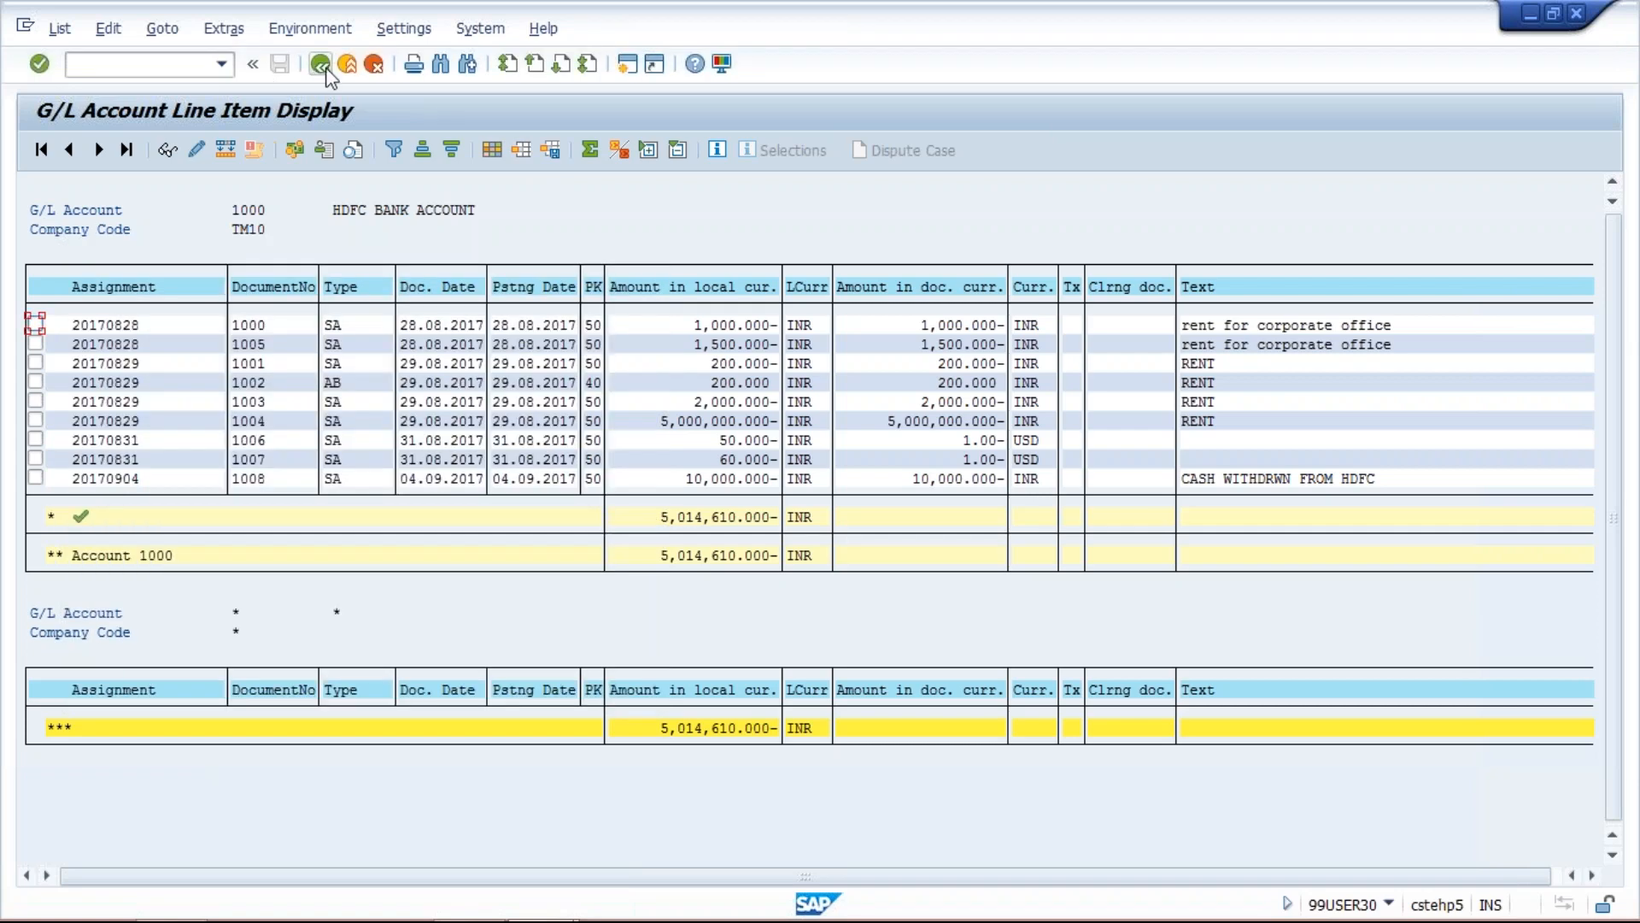
# Rerun the line item report from its selection screen and apply the saved layout /KUMAR1.
pyautogui.click(322, 65)
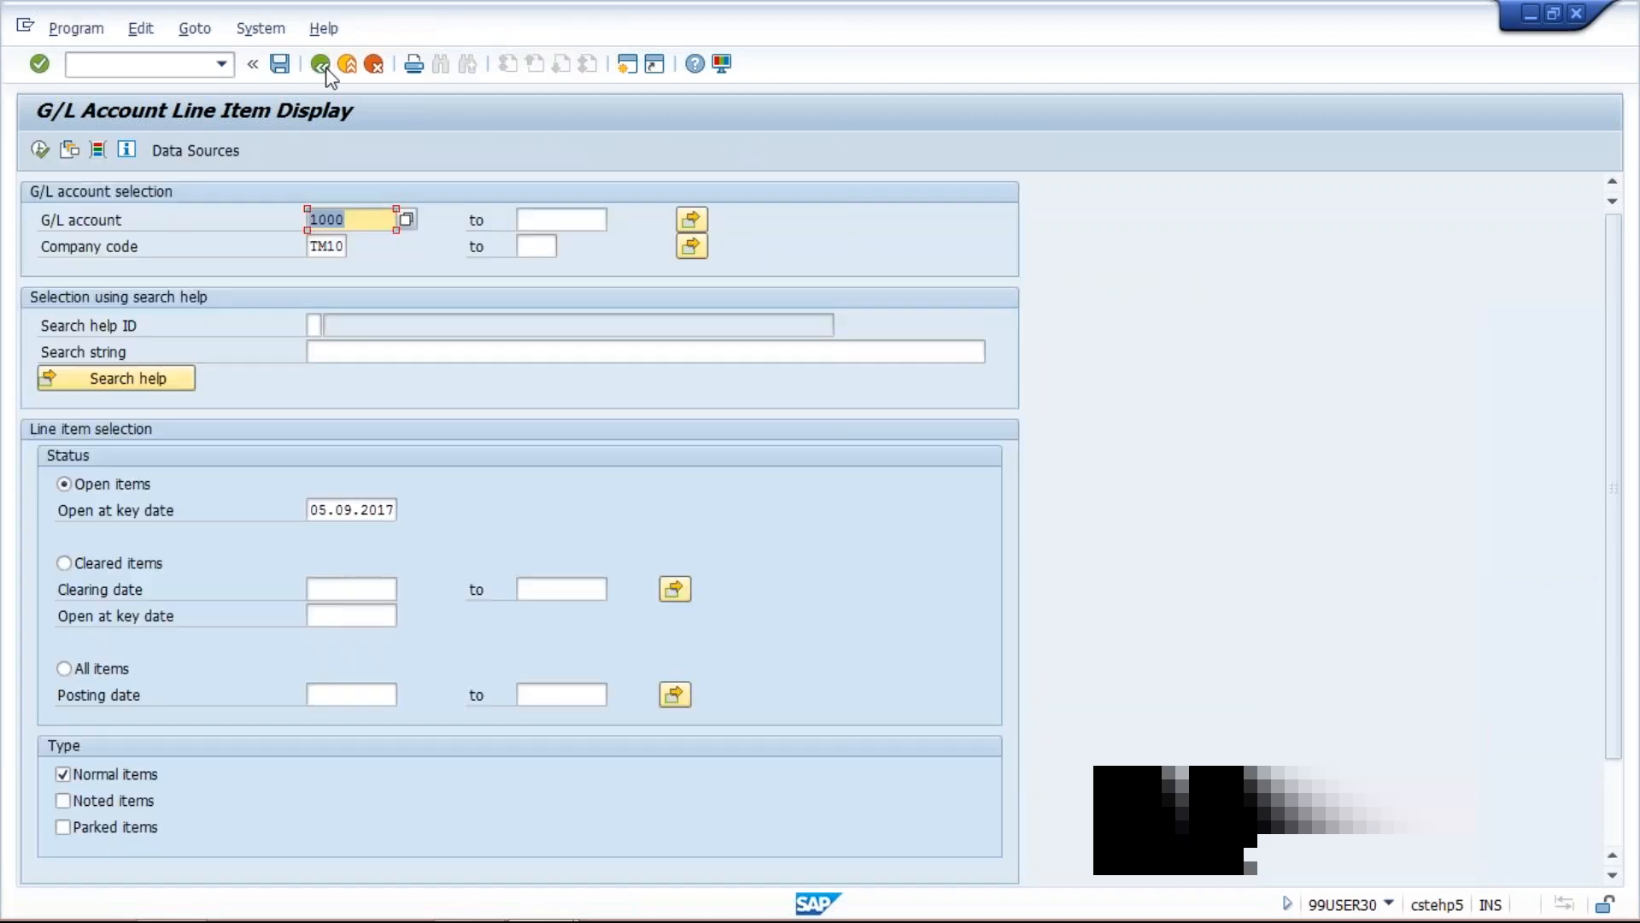
pyautogui.click(39, 153)
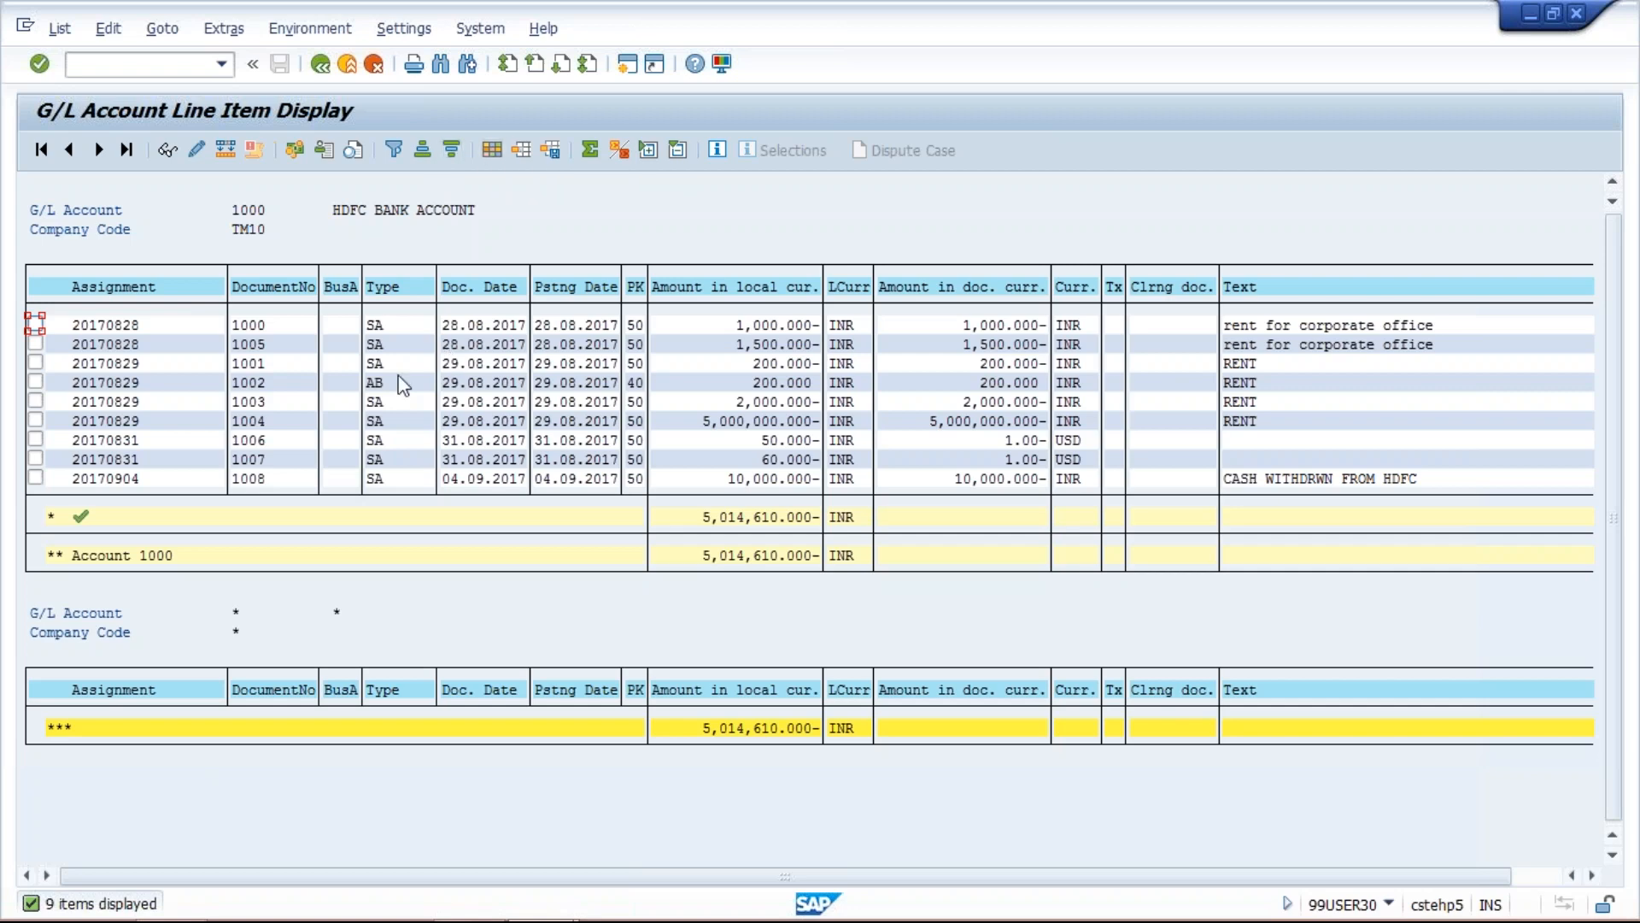
pyautogui.click(521, 152)
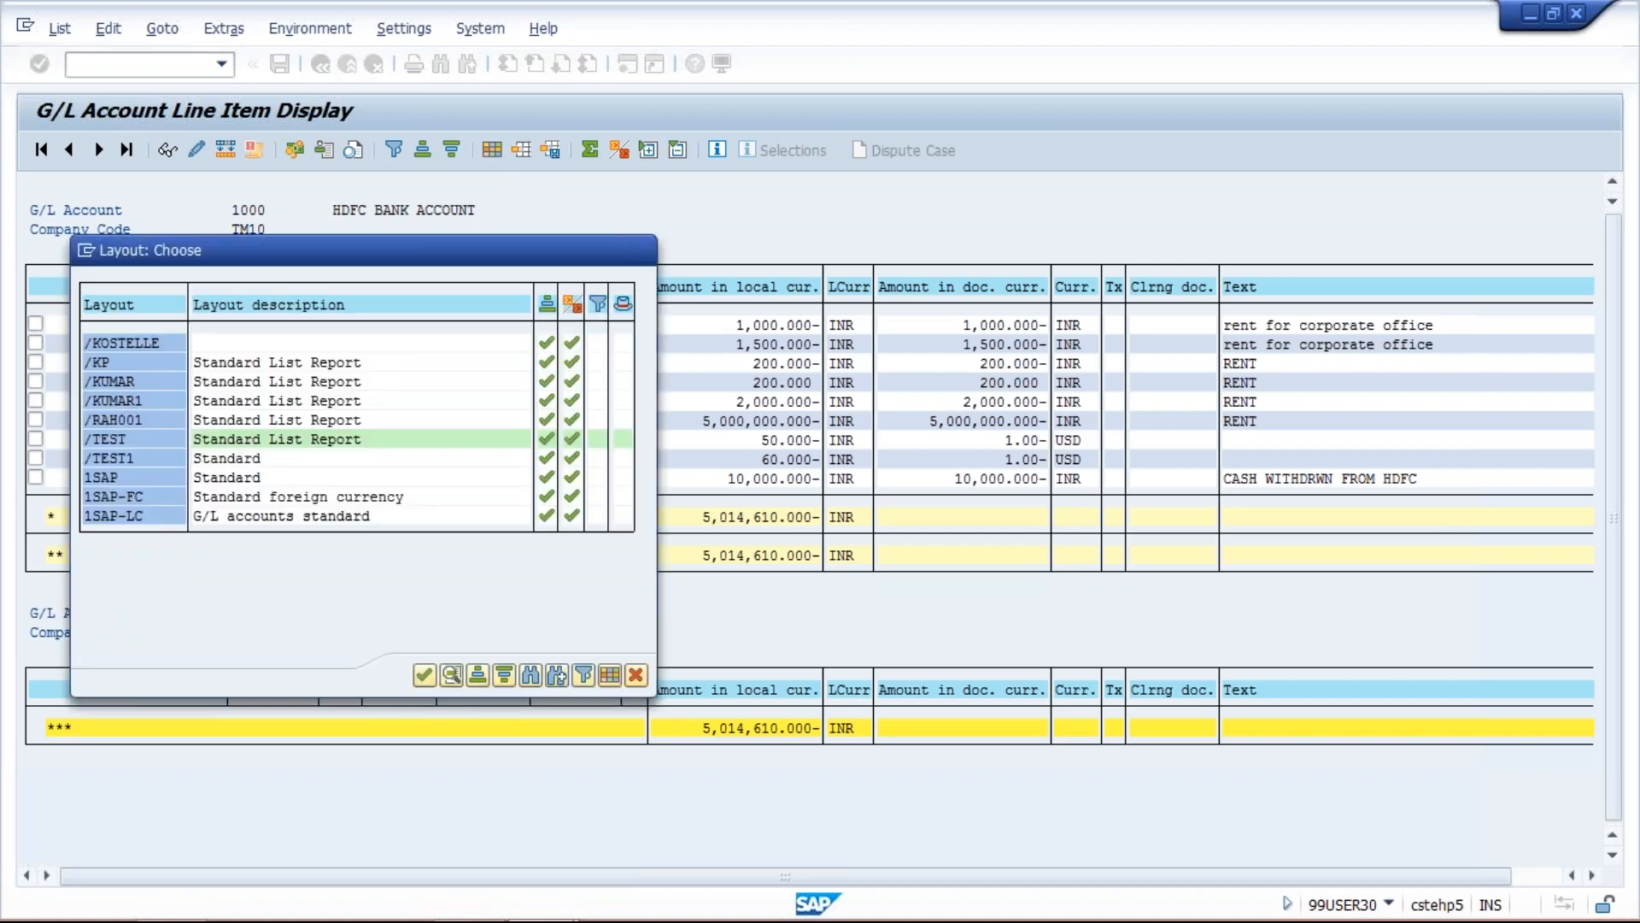
pyautogui.doubleClick(504, 453)
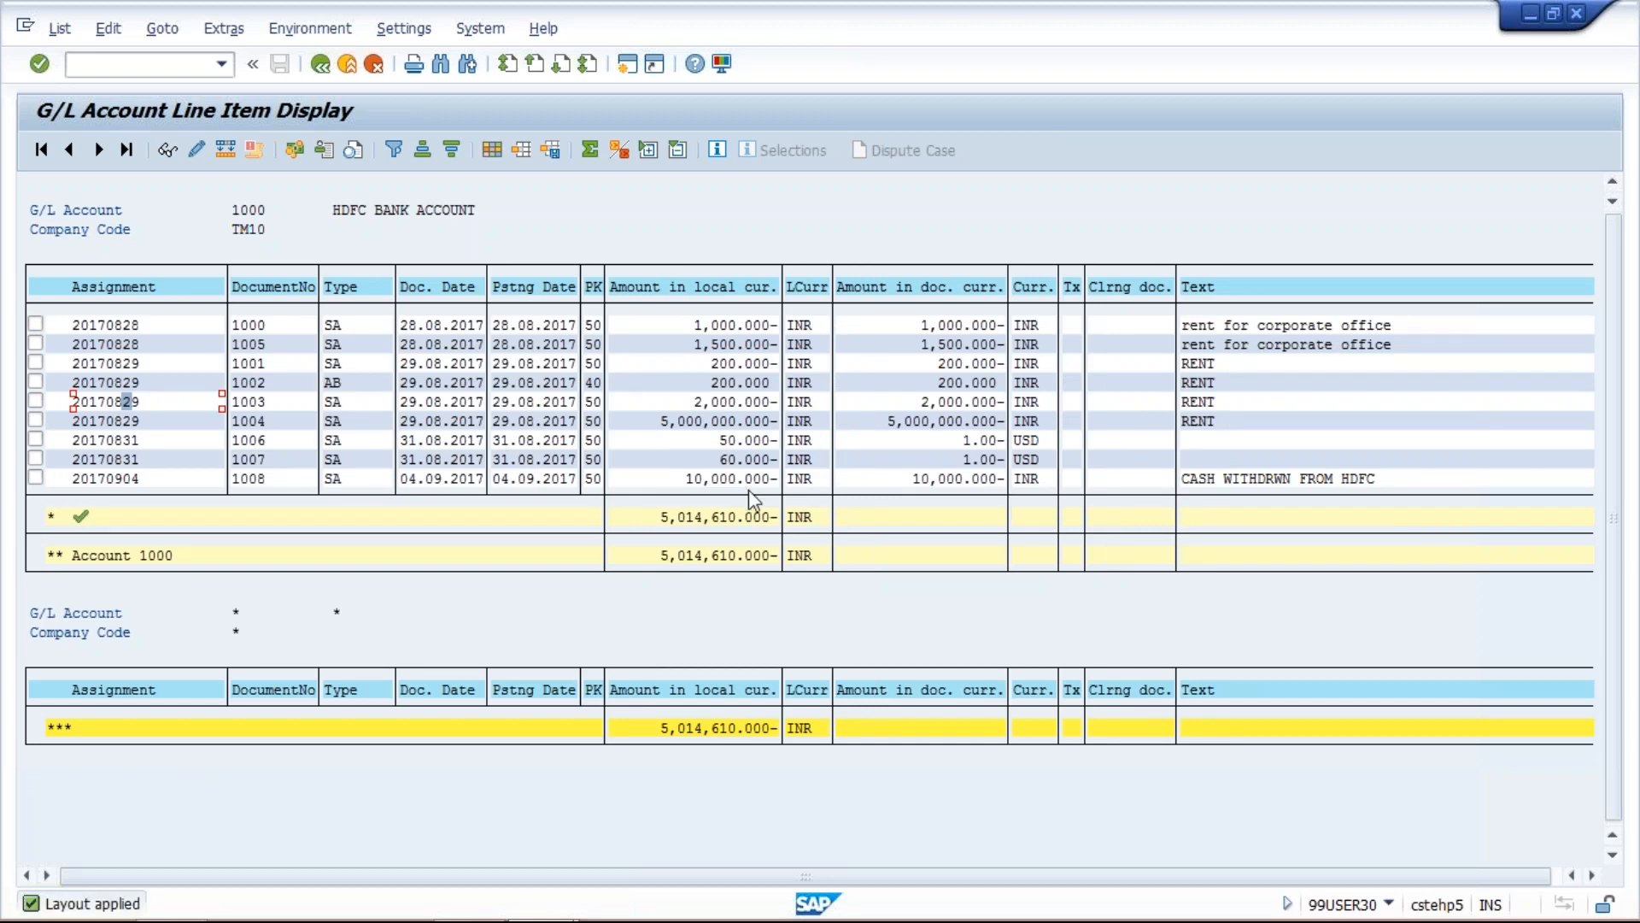
# Rerun the line item report and open the administration of its saved layouts.
pyautogui.click(322, 63)
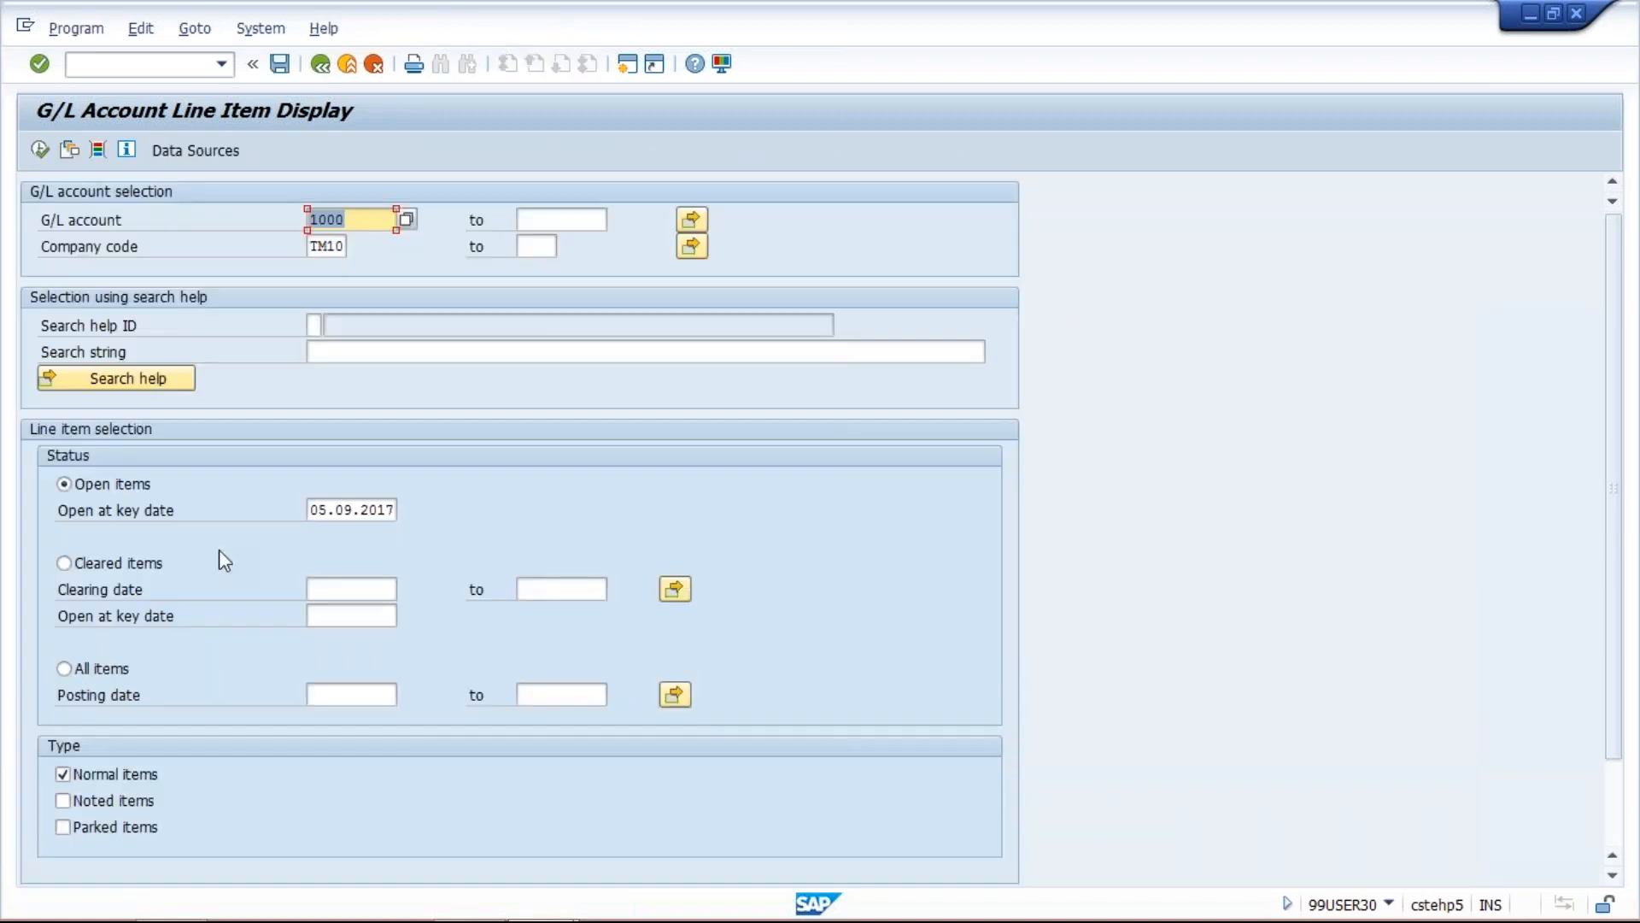
pyautogui.click(39, 152)
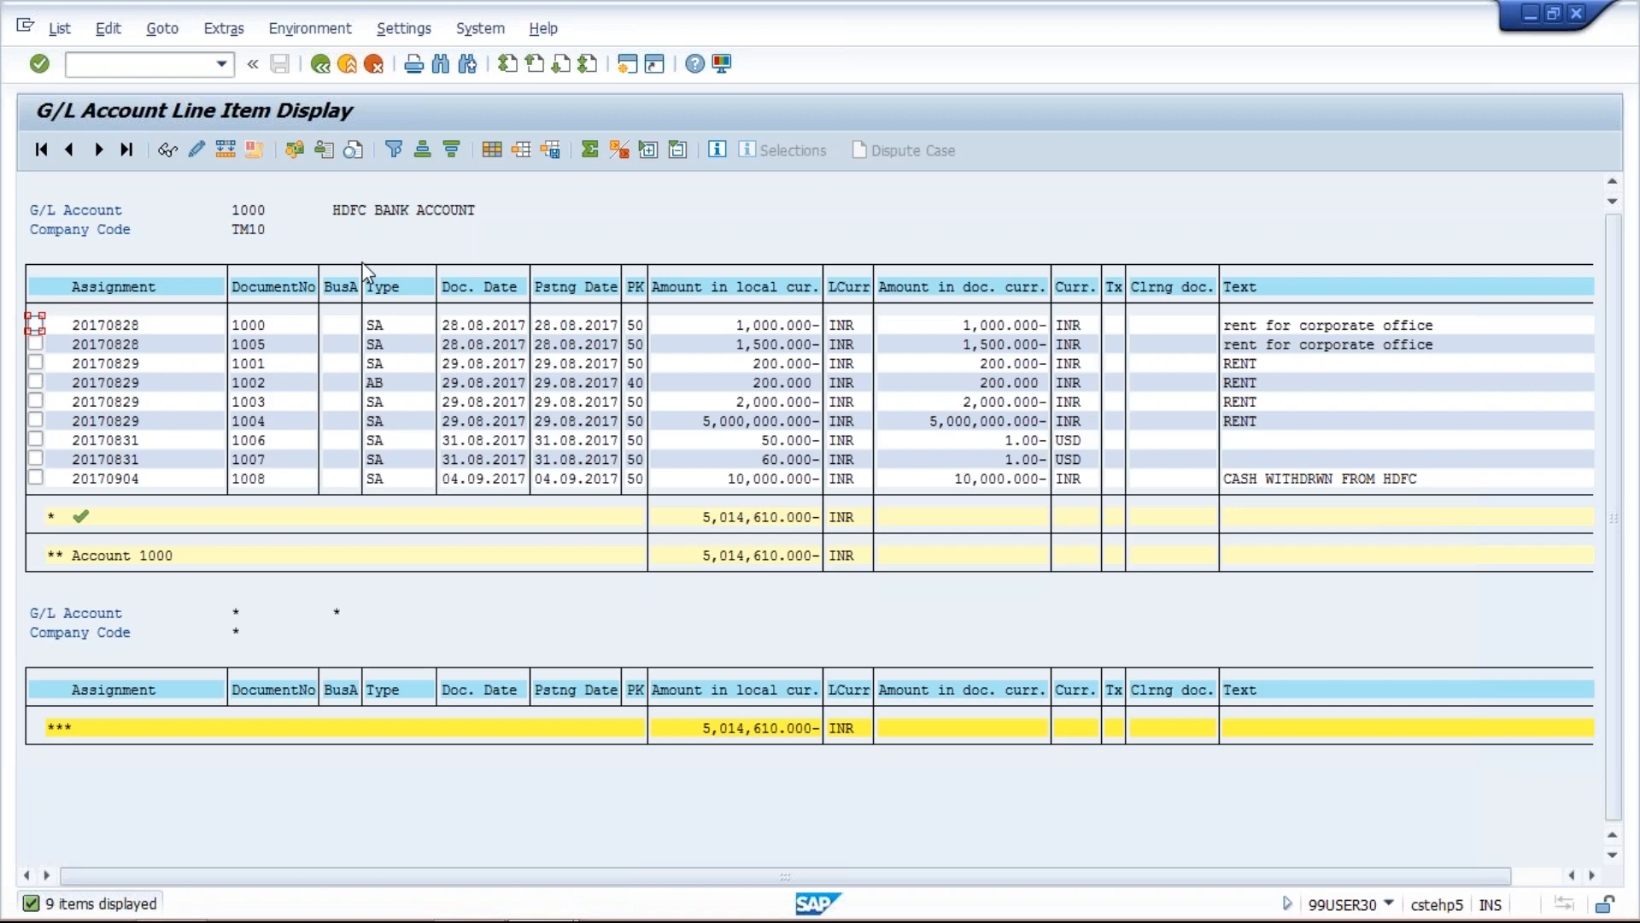
pyautogui.click(422, 34)
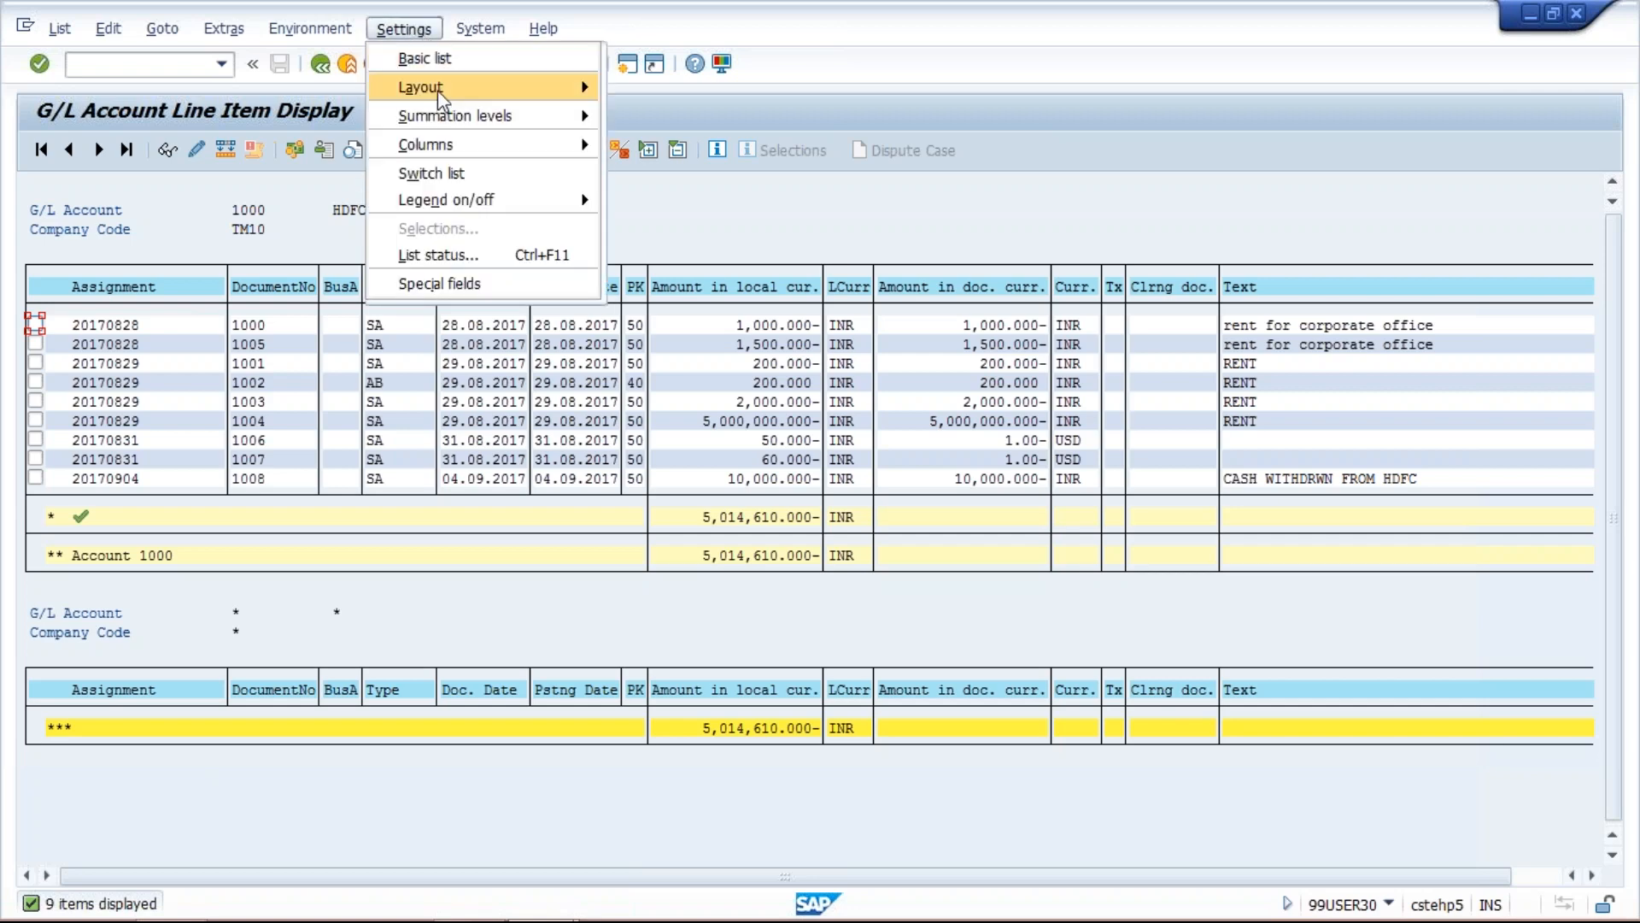
pyautogui.moveTo(438, 90)
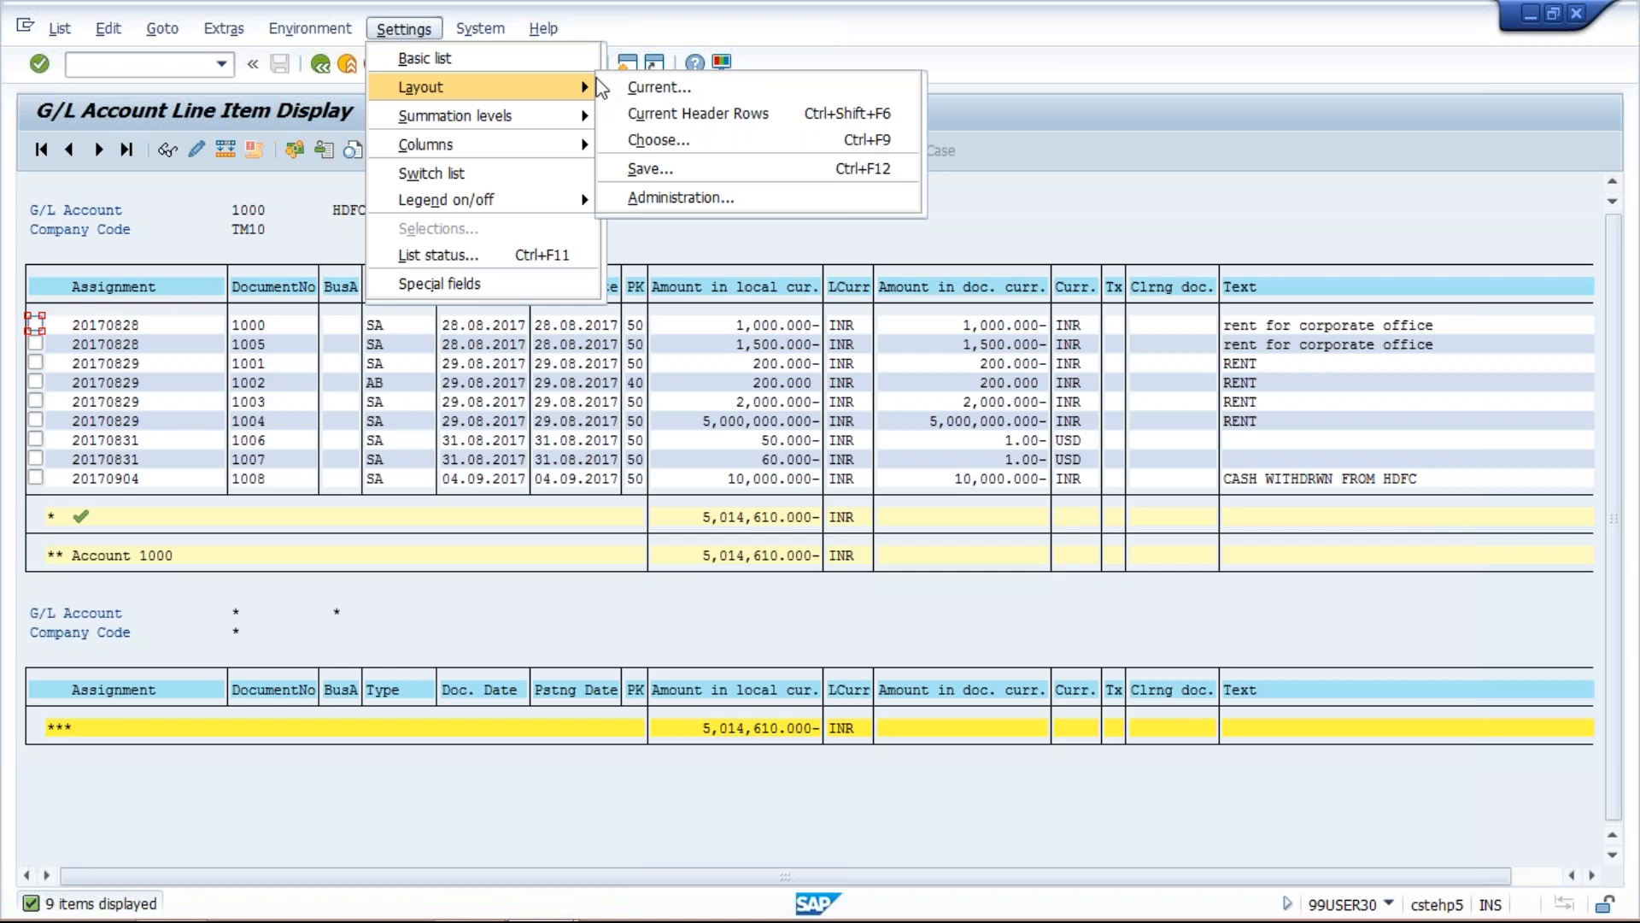
pyautogui.click(710, 206)
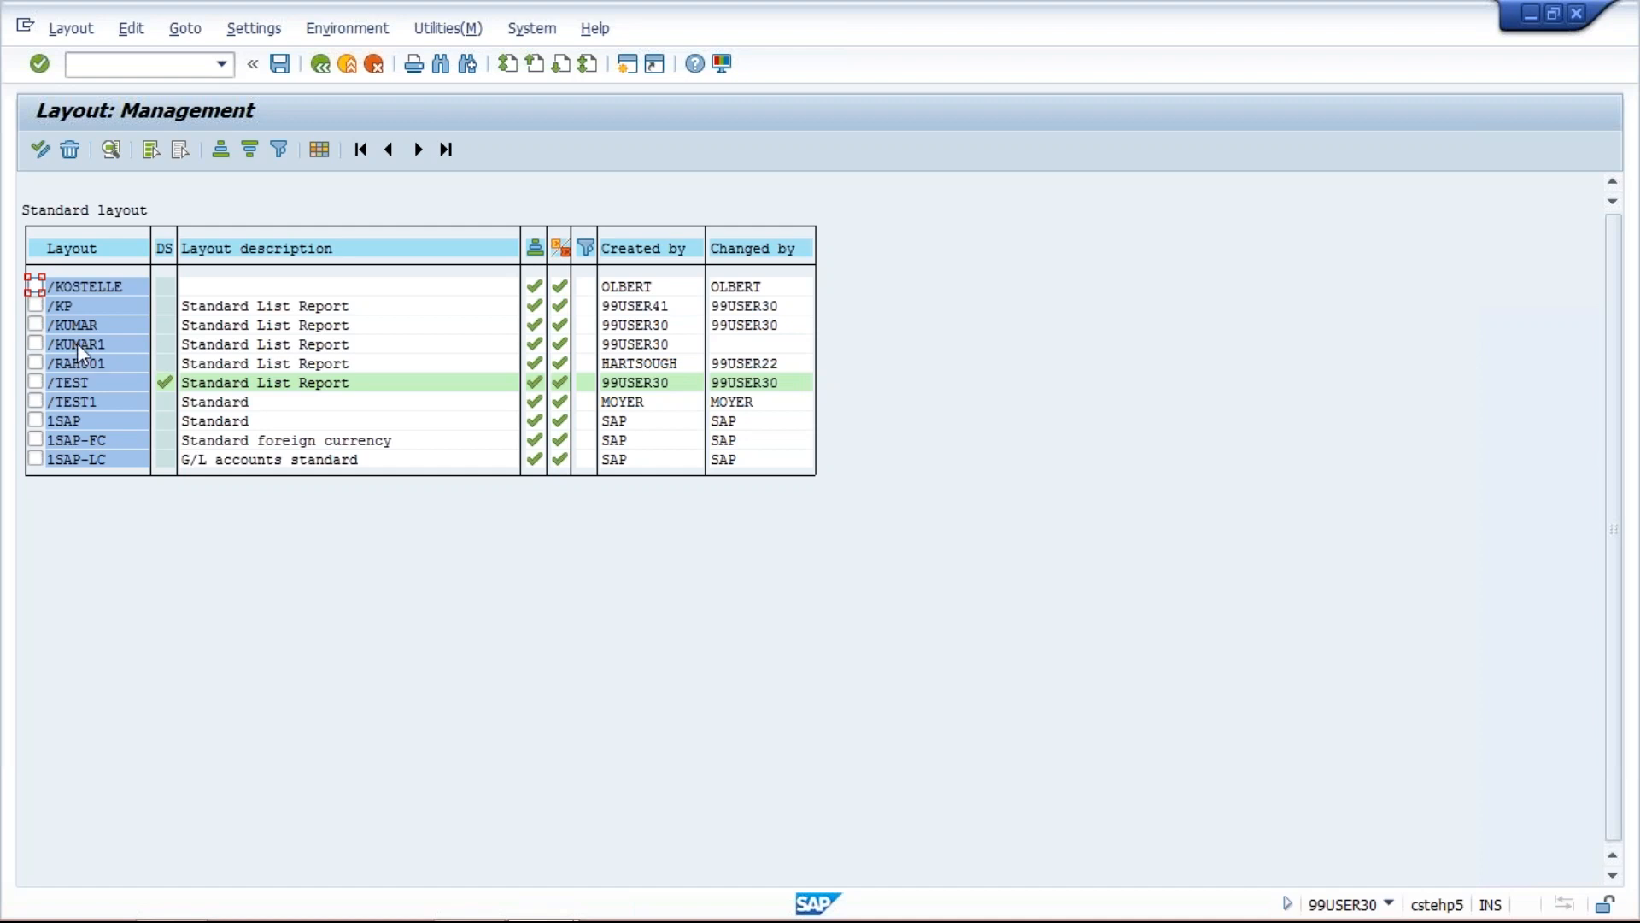
# Make /KUMAR1 the default layout instead of /TEST and save the layout settings.
pyautogui.click(170, 344)
pyautogui.click(163, 384)
pyautogui.click(166, 345)
pyautogui.click(275, 64)
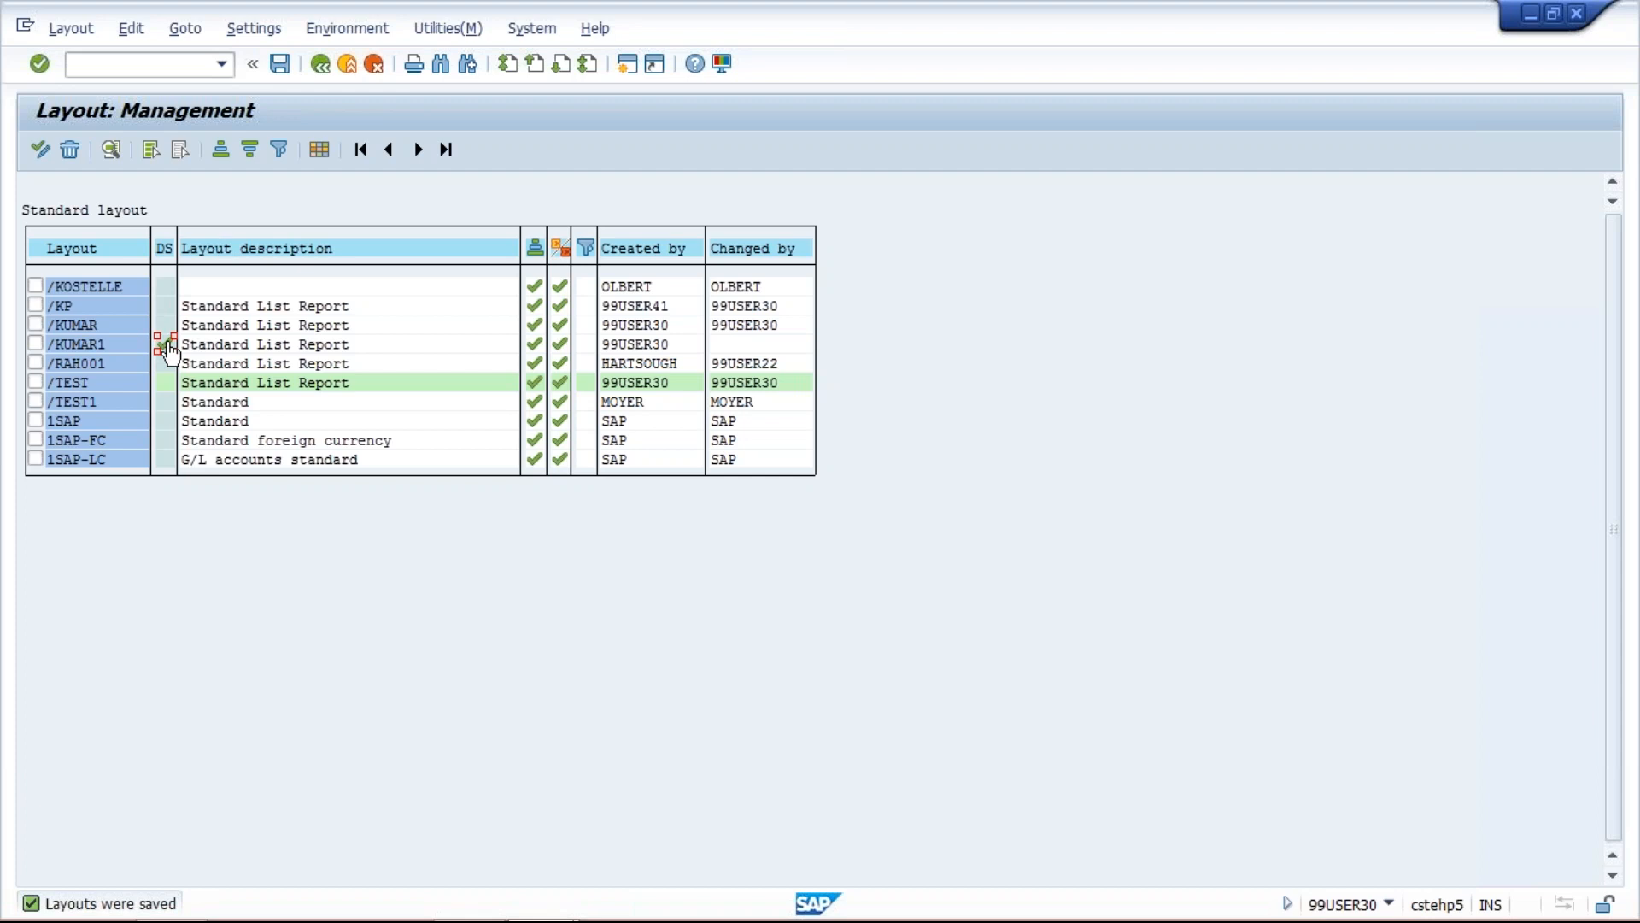
pyautogui.click(282, 66)
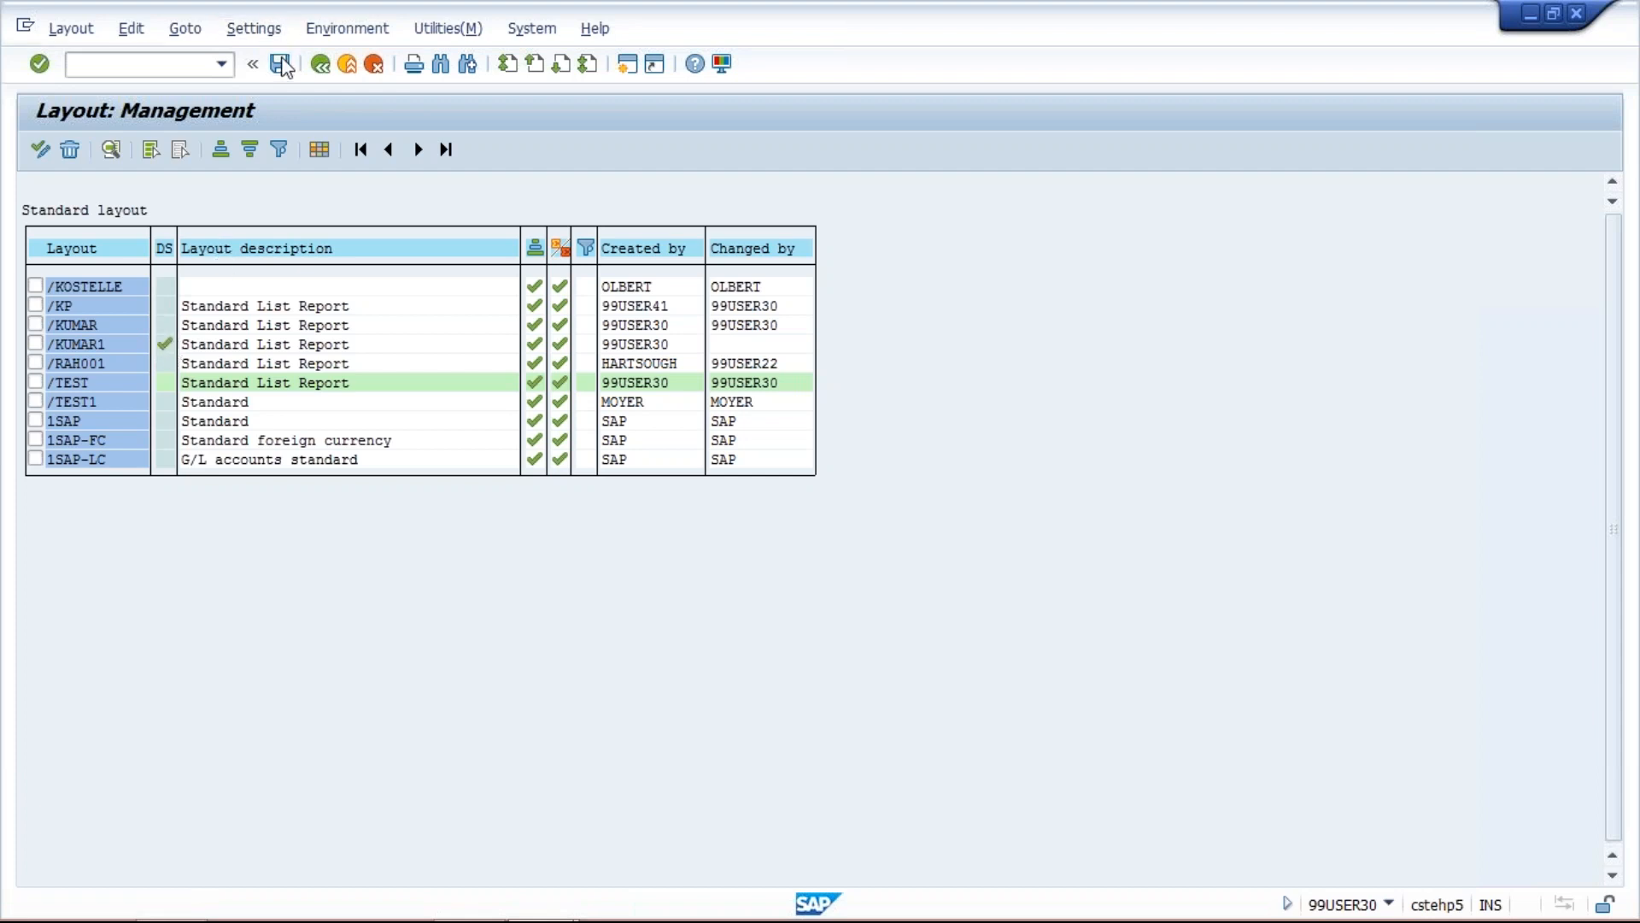
# Leave layout management, rerun the line item report, and check the preselected entry in the list of saved layouts.
pyautogui.click(323, 67)
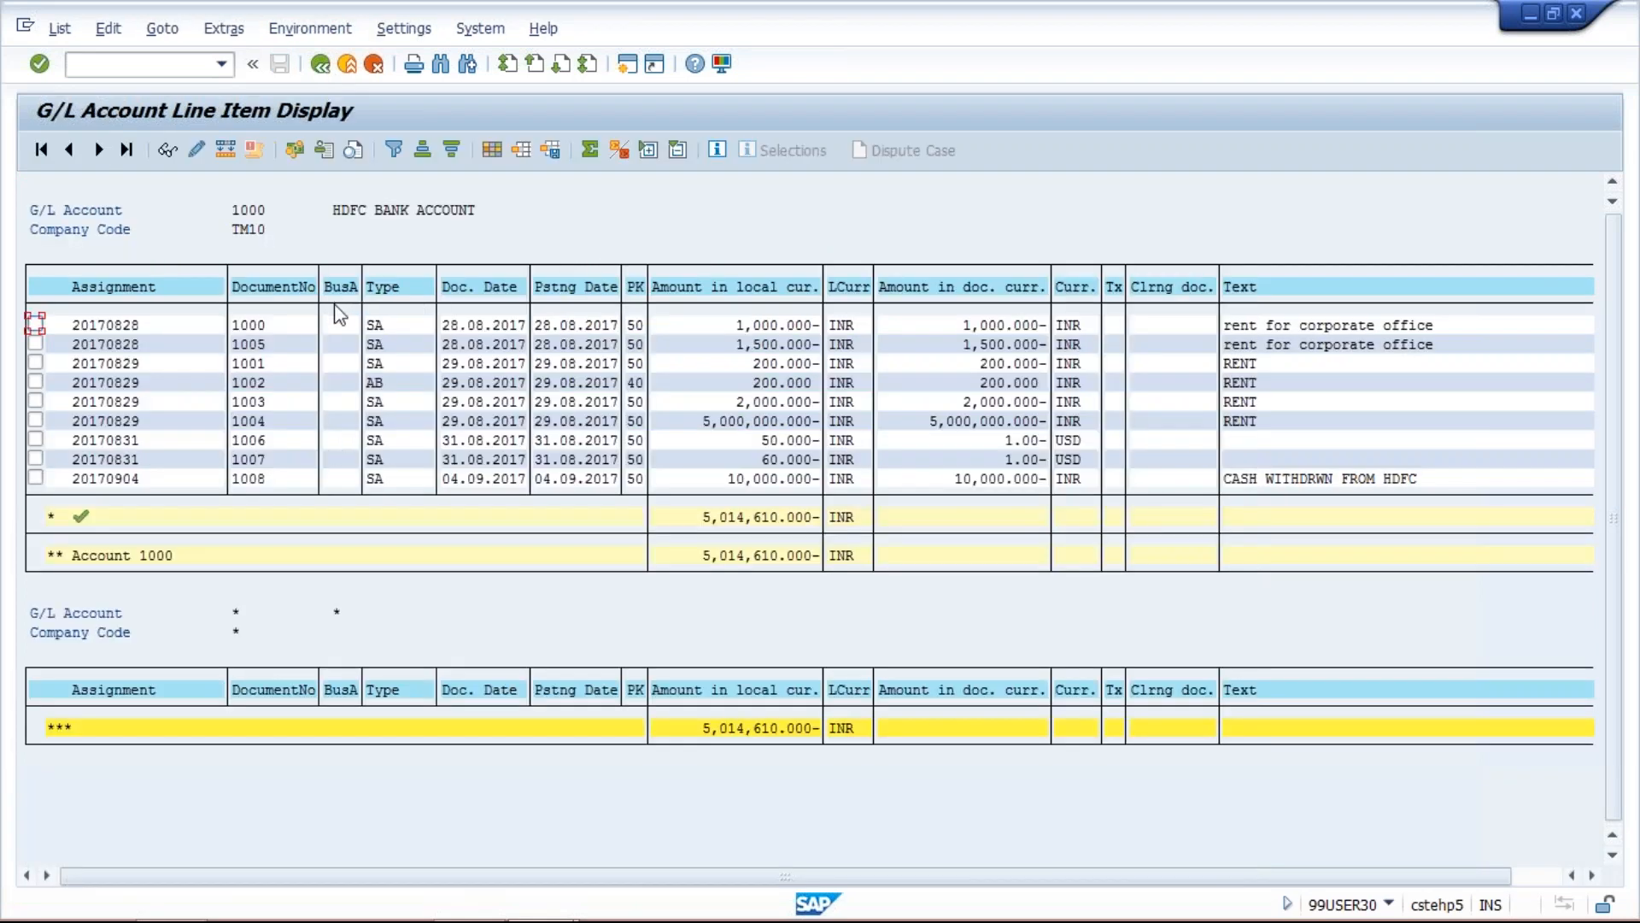
pyautogui.click(316, 73)
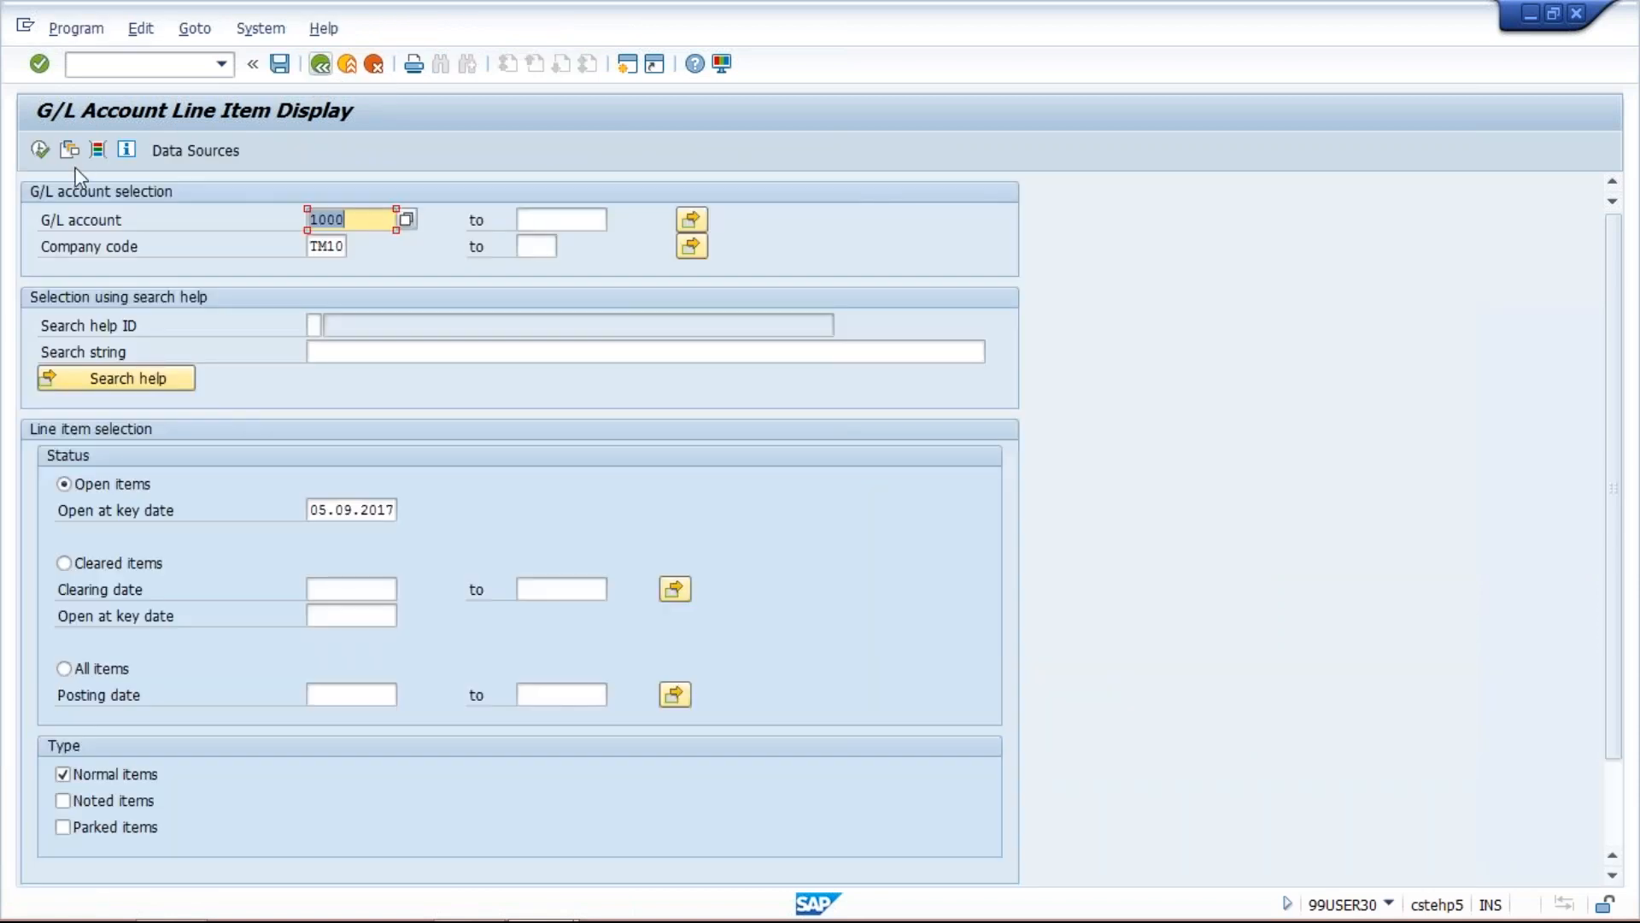
pyautogui.click(41, 151)
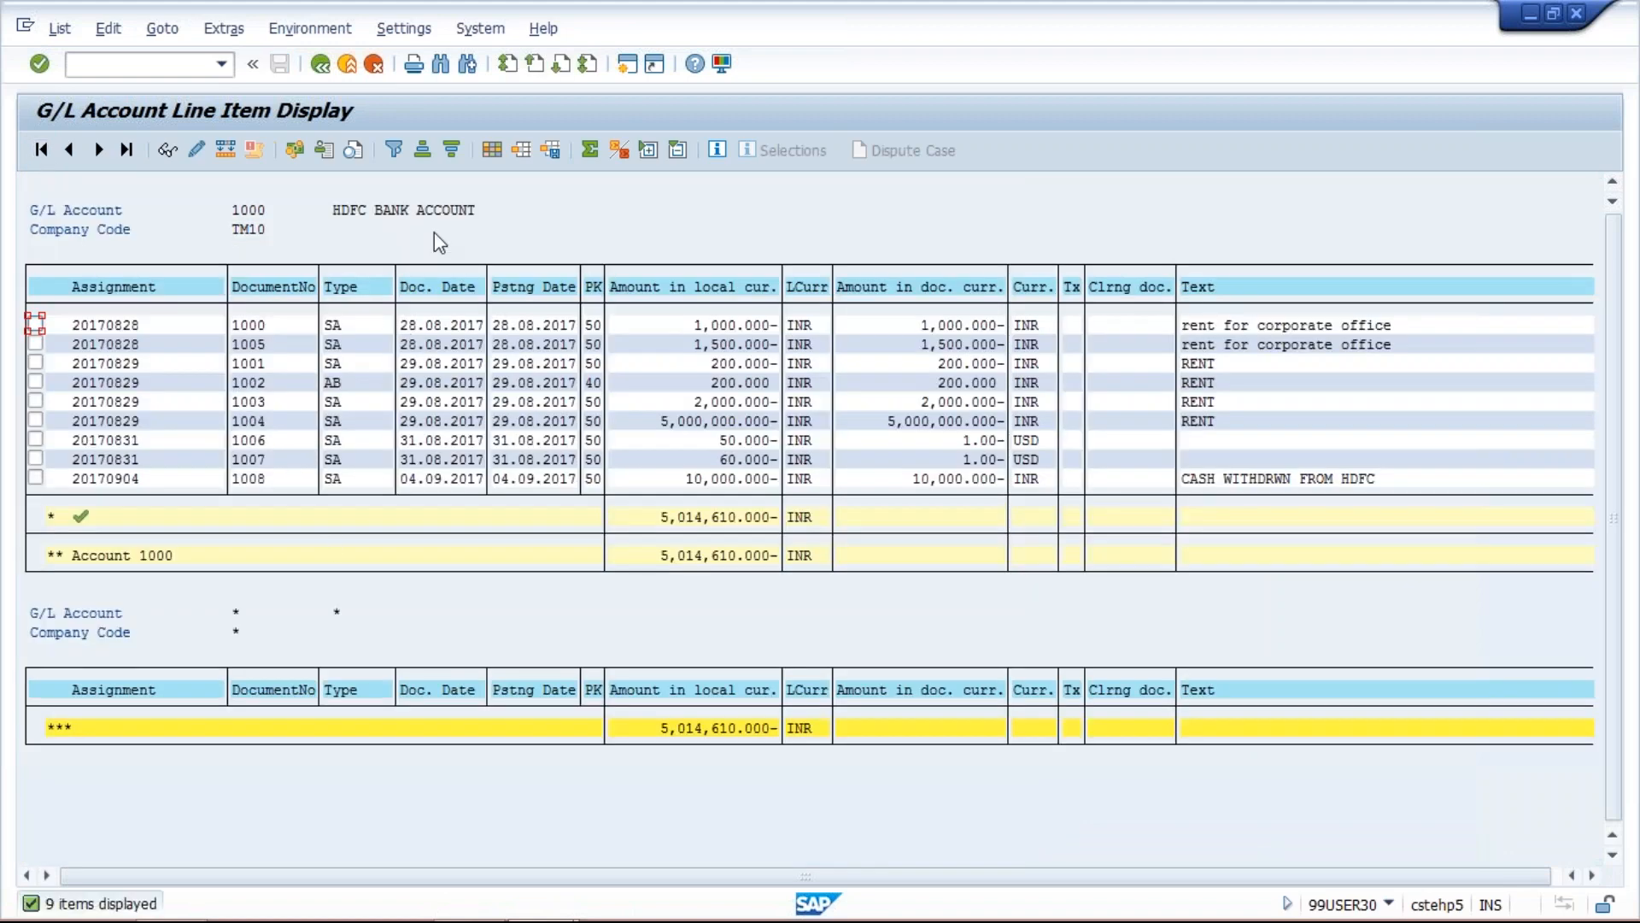
pyautogui.click(518, 153)
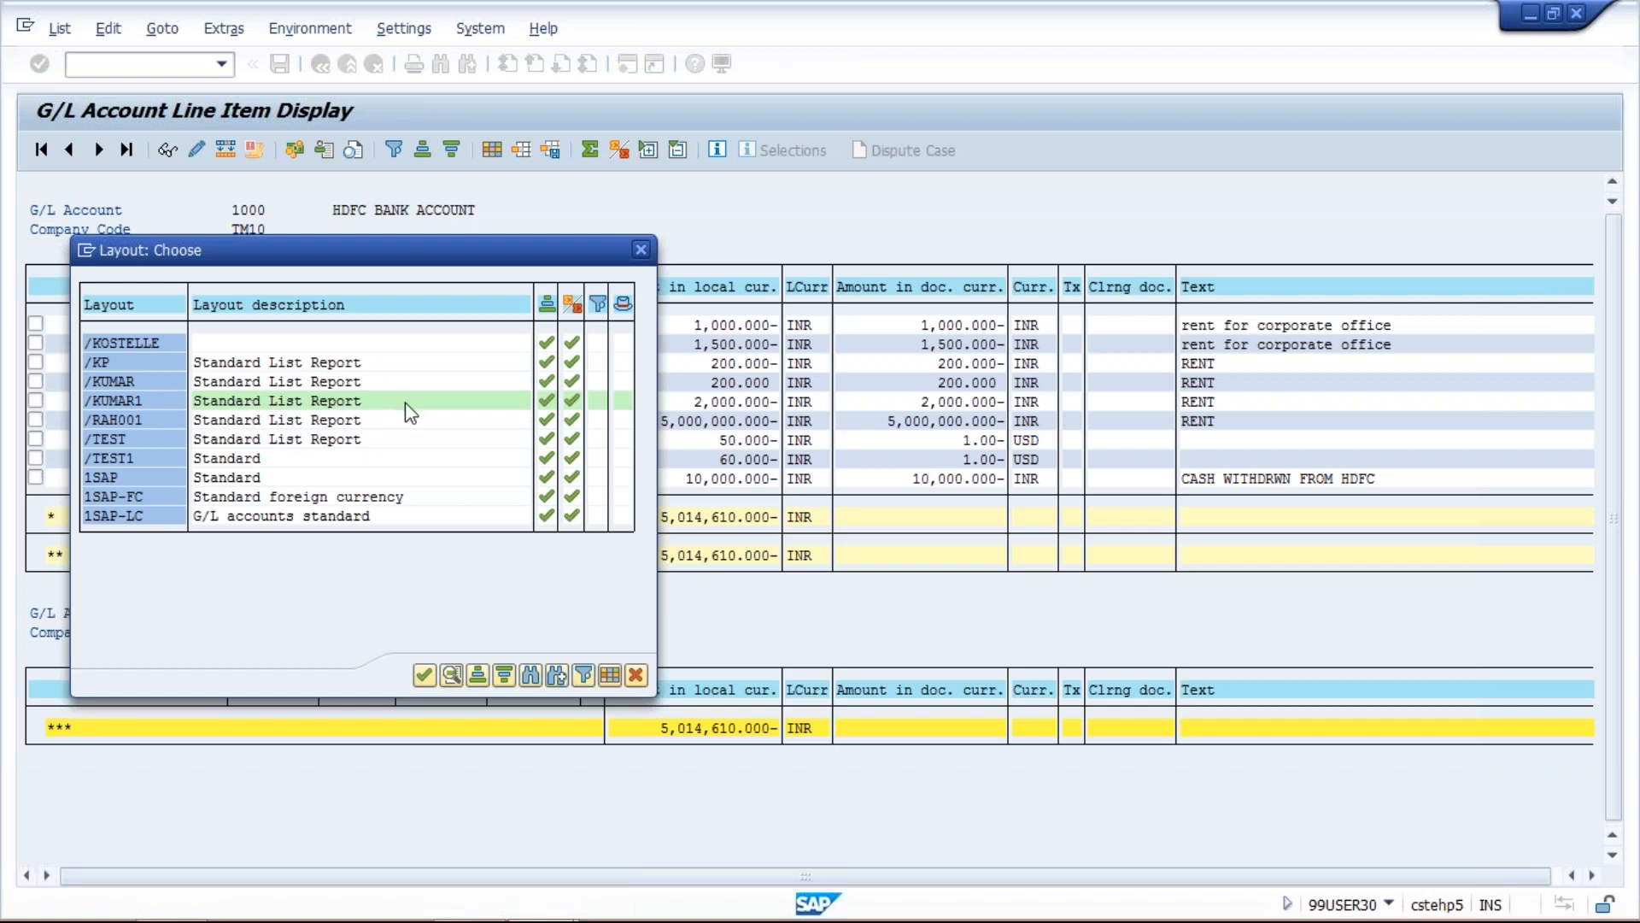
pyautogui.click(640, 250)
pyautogui.click(521, 153)
pyautogui.click(640, 250)
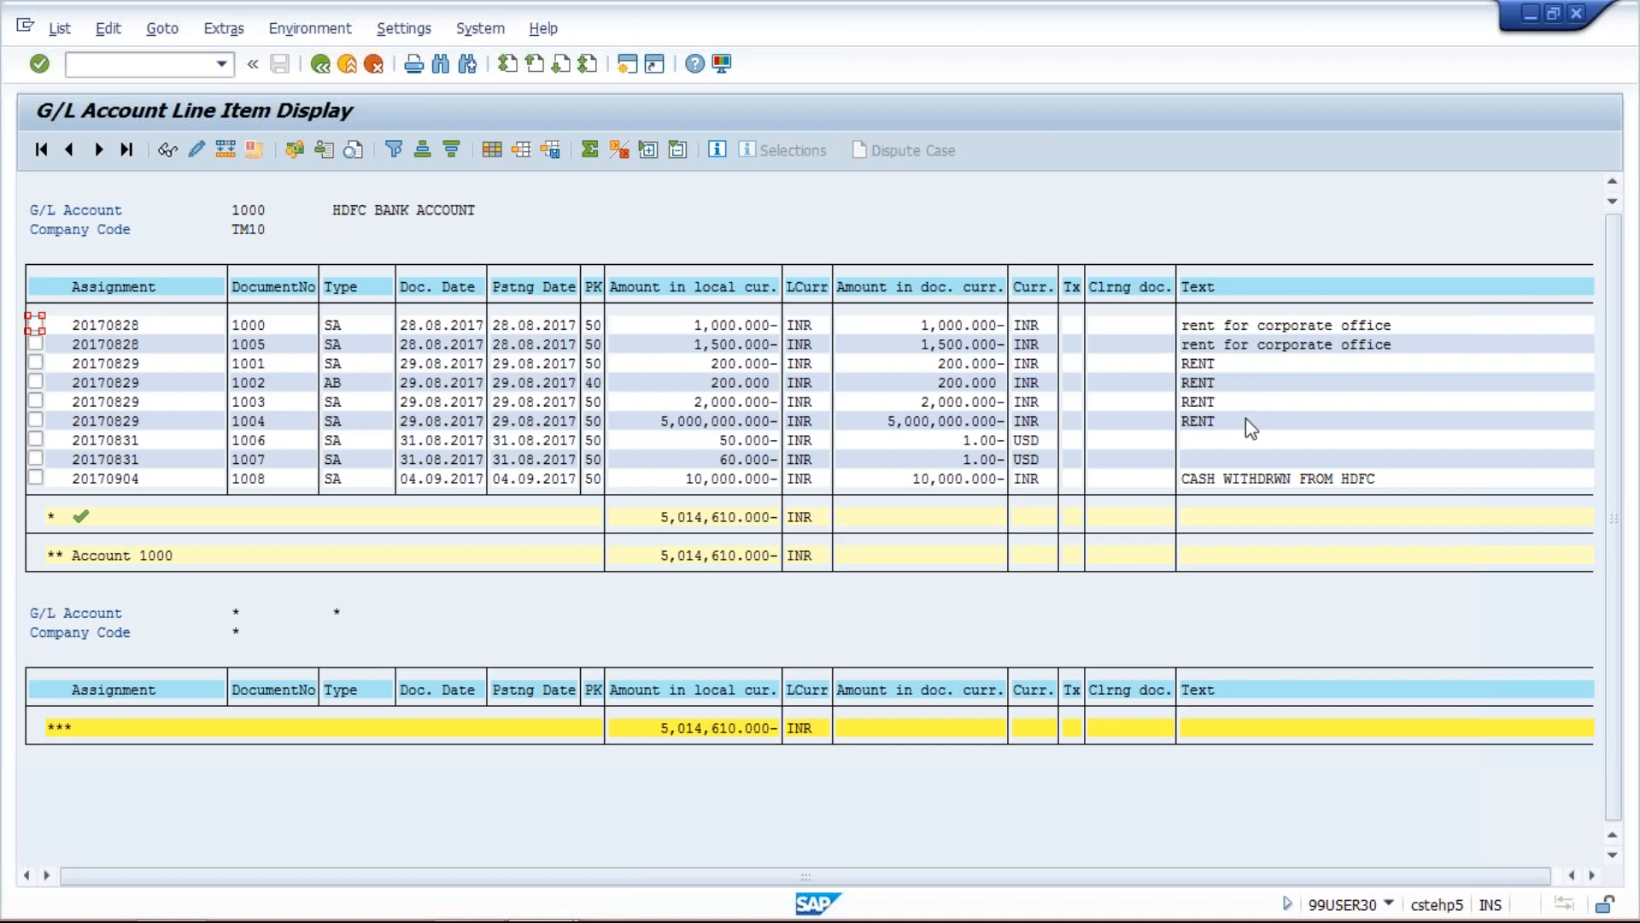
# Filter the displayed line items on the Posting Date column with the date 31.08.2017.
pyautogui.click(1221, 362)
pyautogui.click(1233, 382)
pyautogui.click(1239, 427)
pyautogui.click(521, 288)
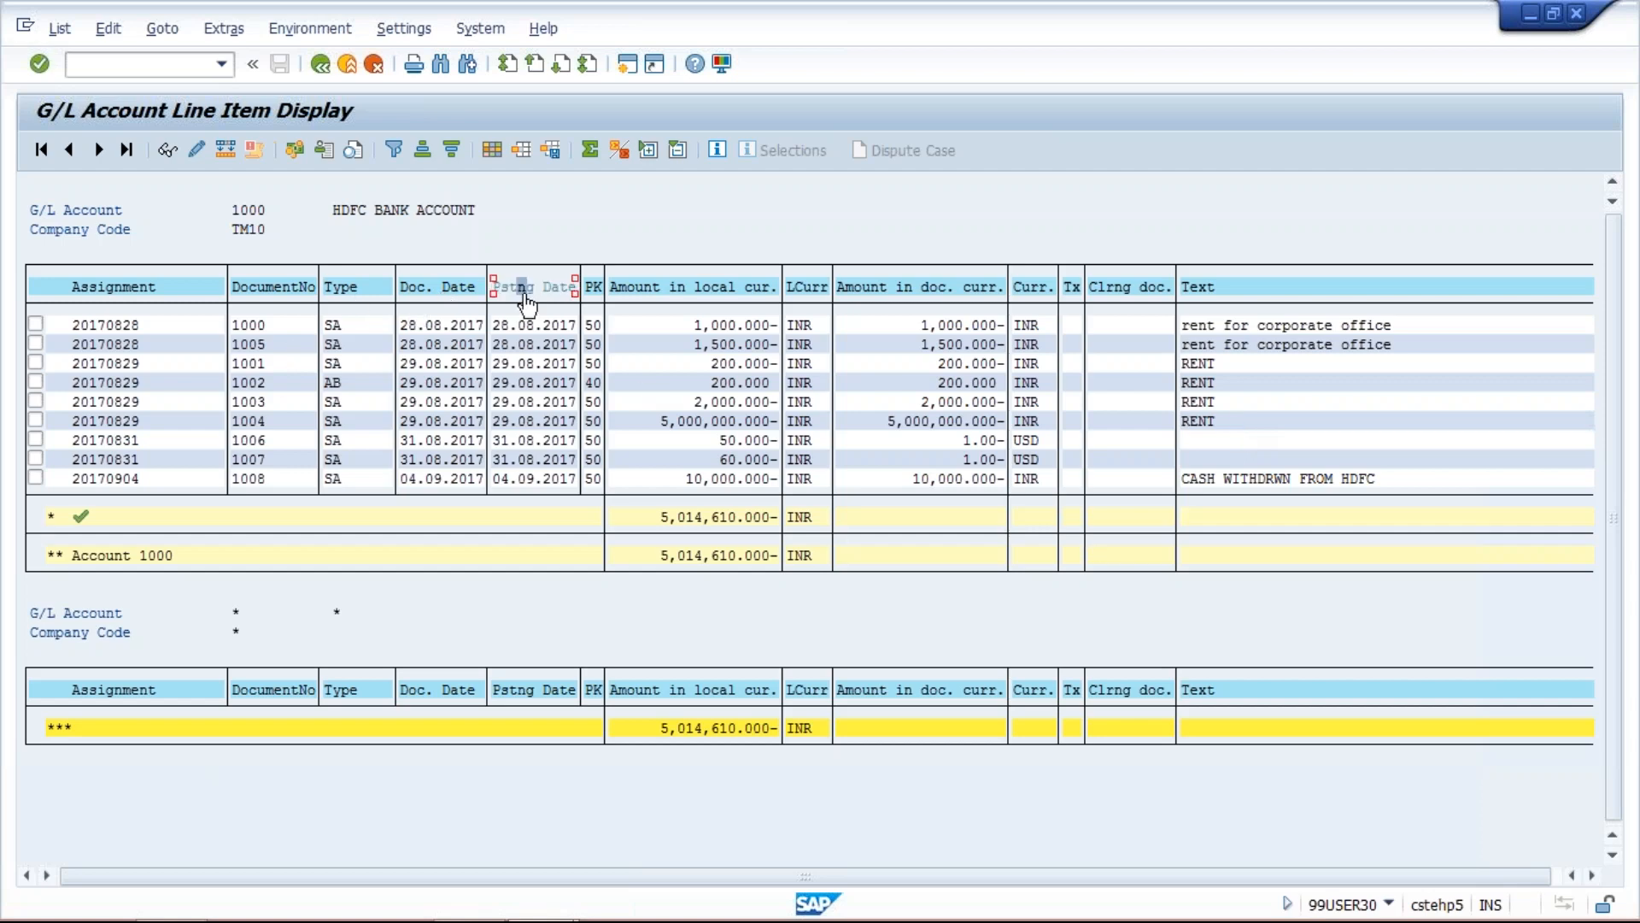
pyautogui.click(393, 151)
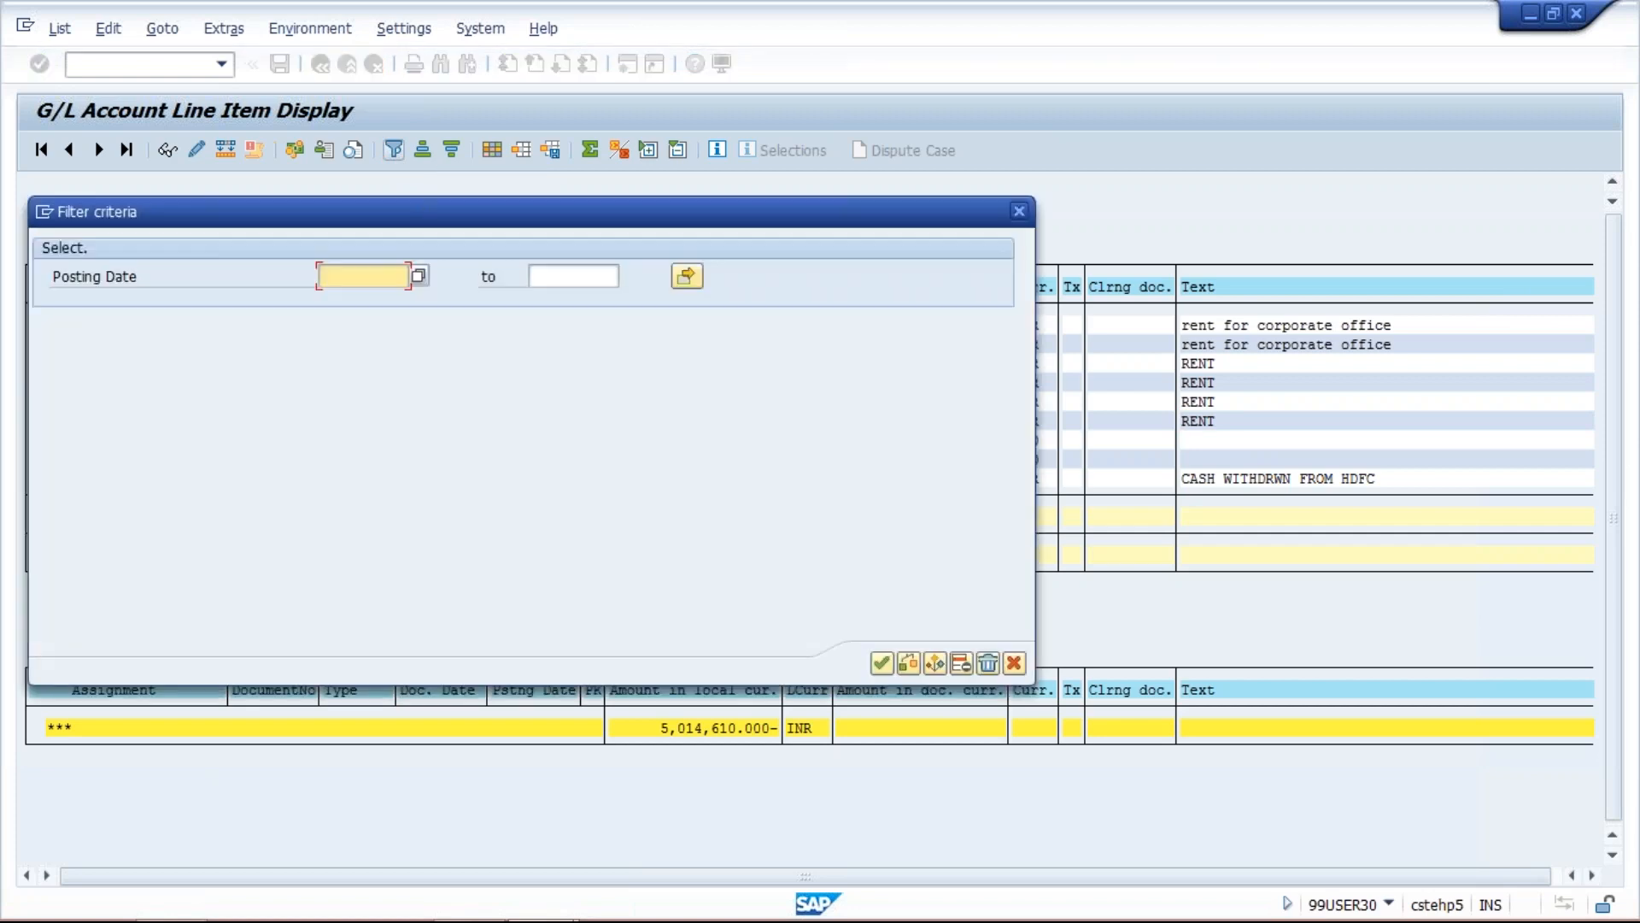
pyautogui.moveTo(507, 226); pyautogui.dragTo(1112, 376)
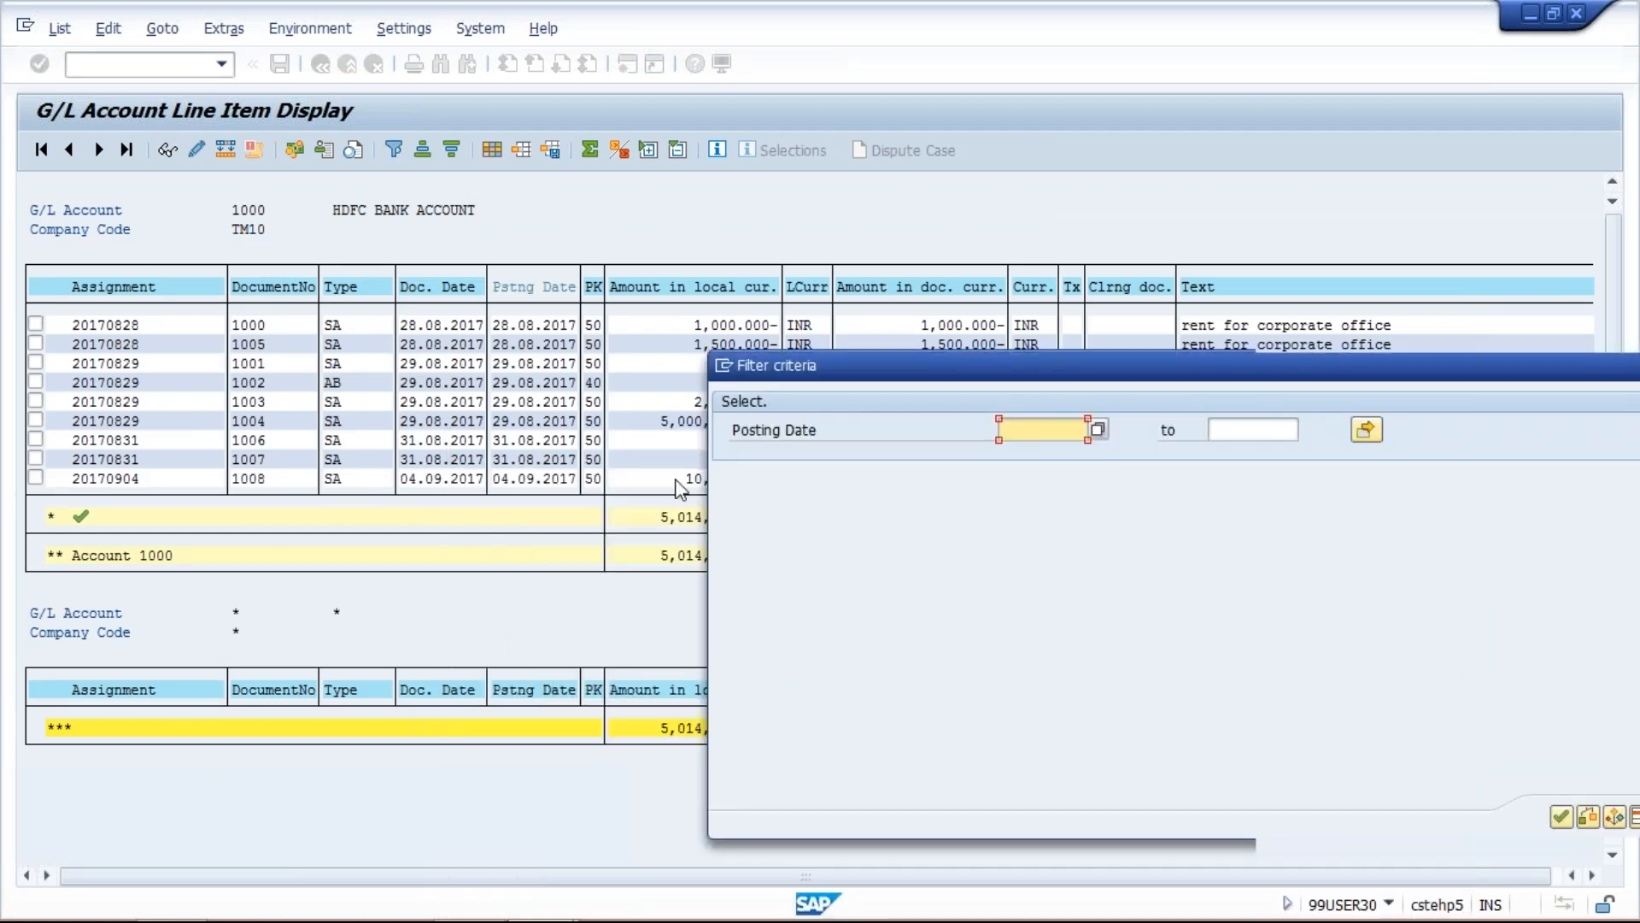
pyautogui.write('31.08.2017')
pyautogui.press('Return')
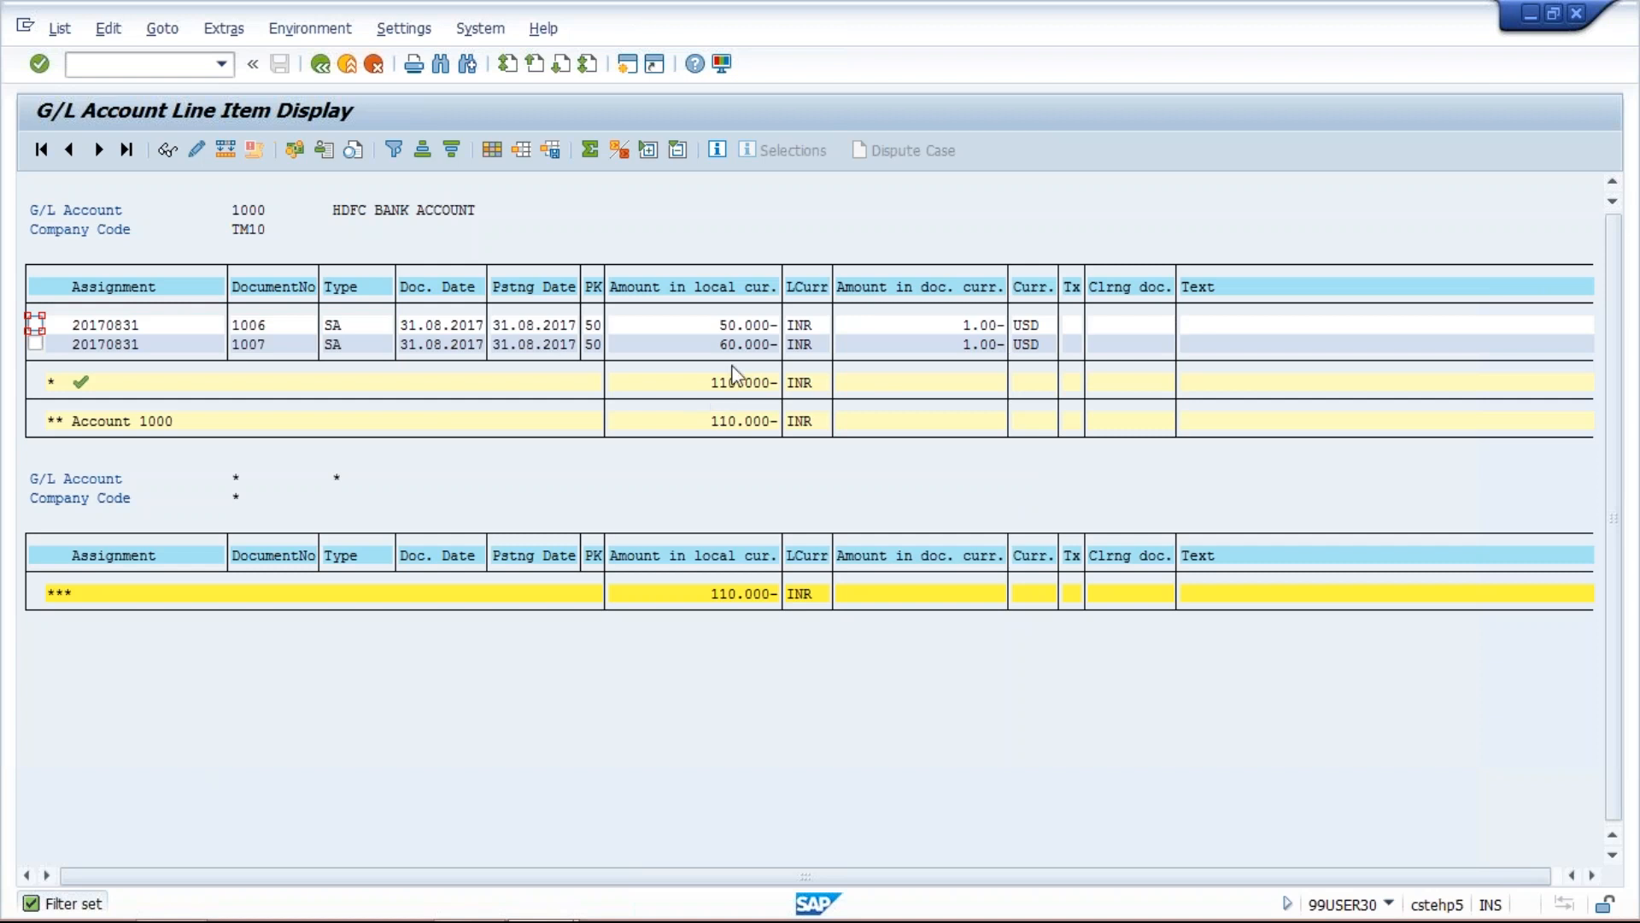
# Open the line item of document 1006 in change mode and check which fields can be edited.
pyautogui.click(707, 326)
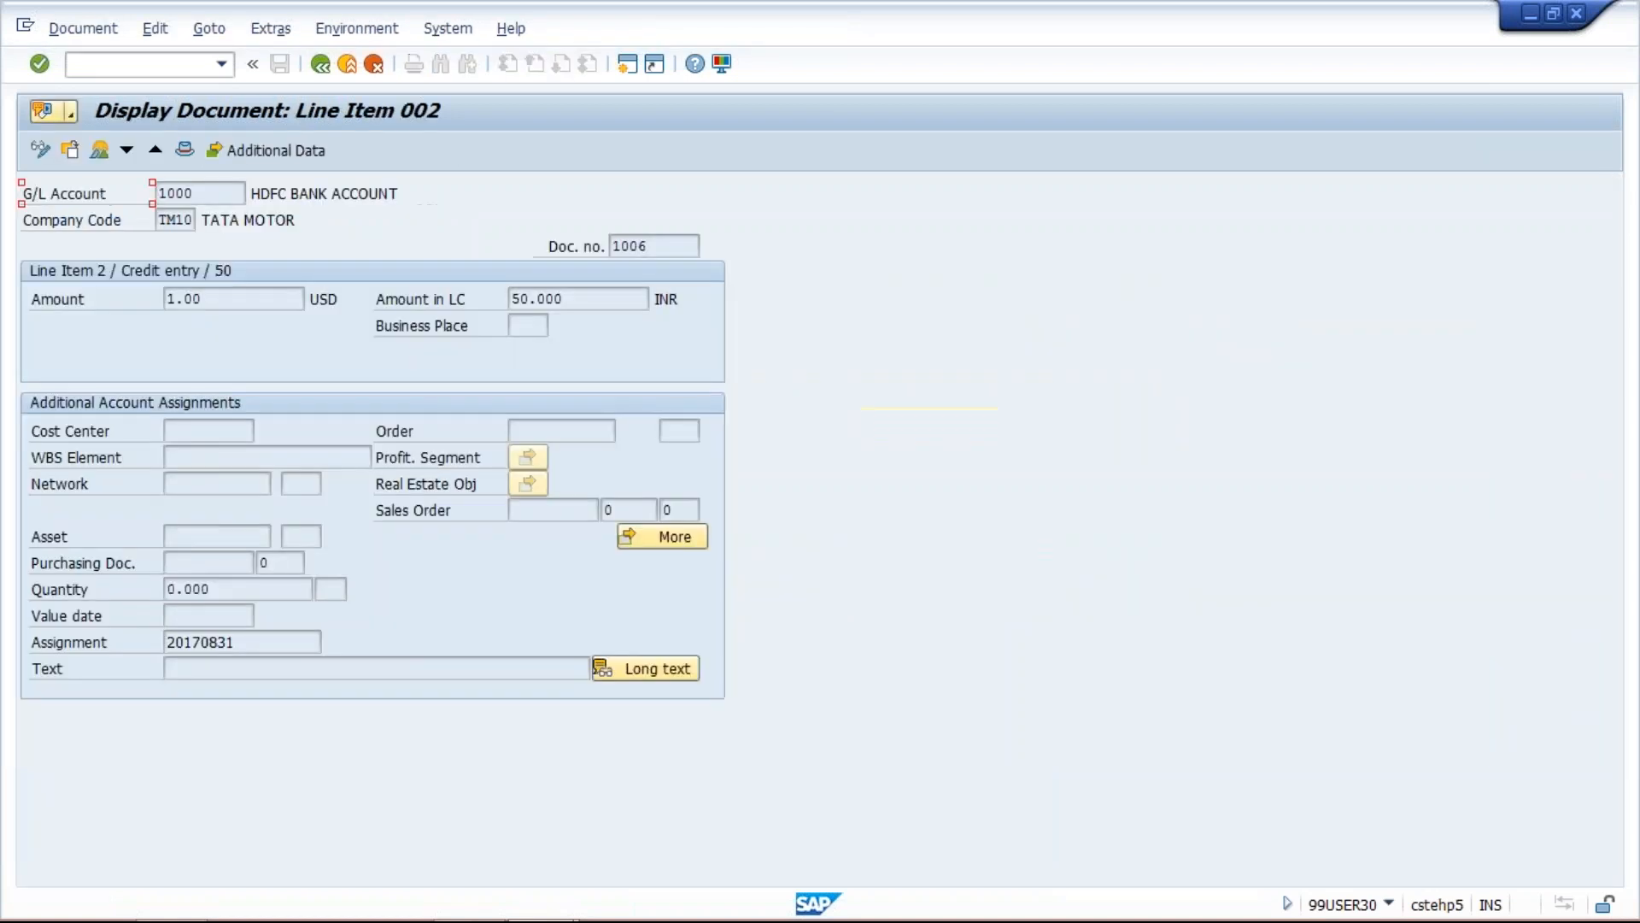
pyautogui.click(45, 154)
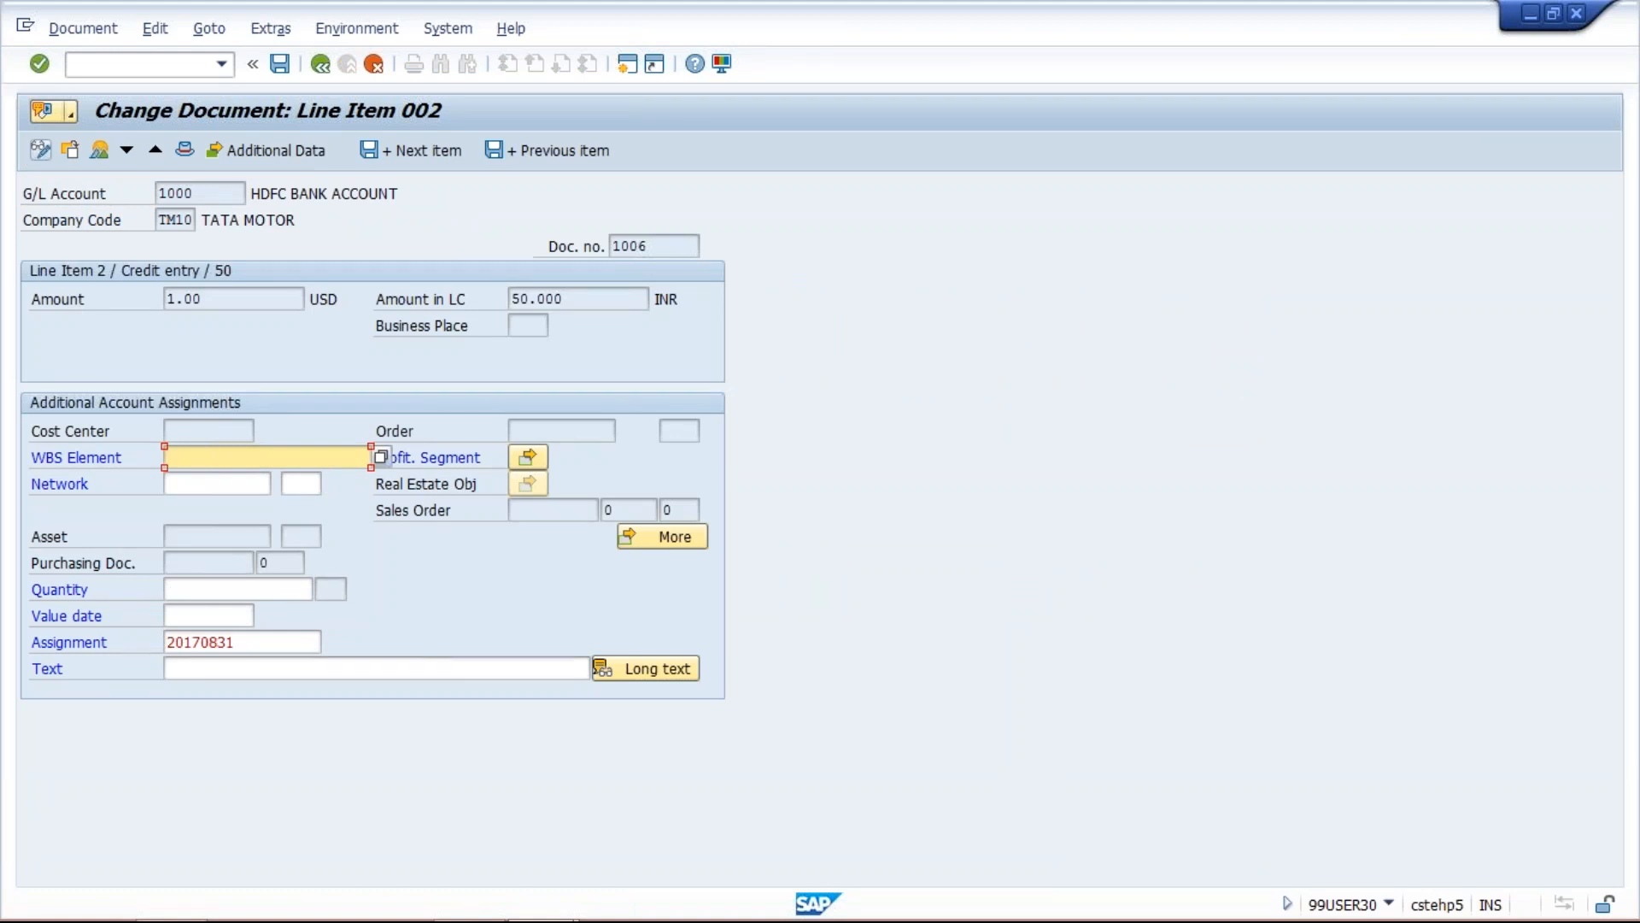
pyautogui.click(231, 306)
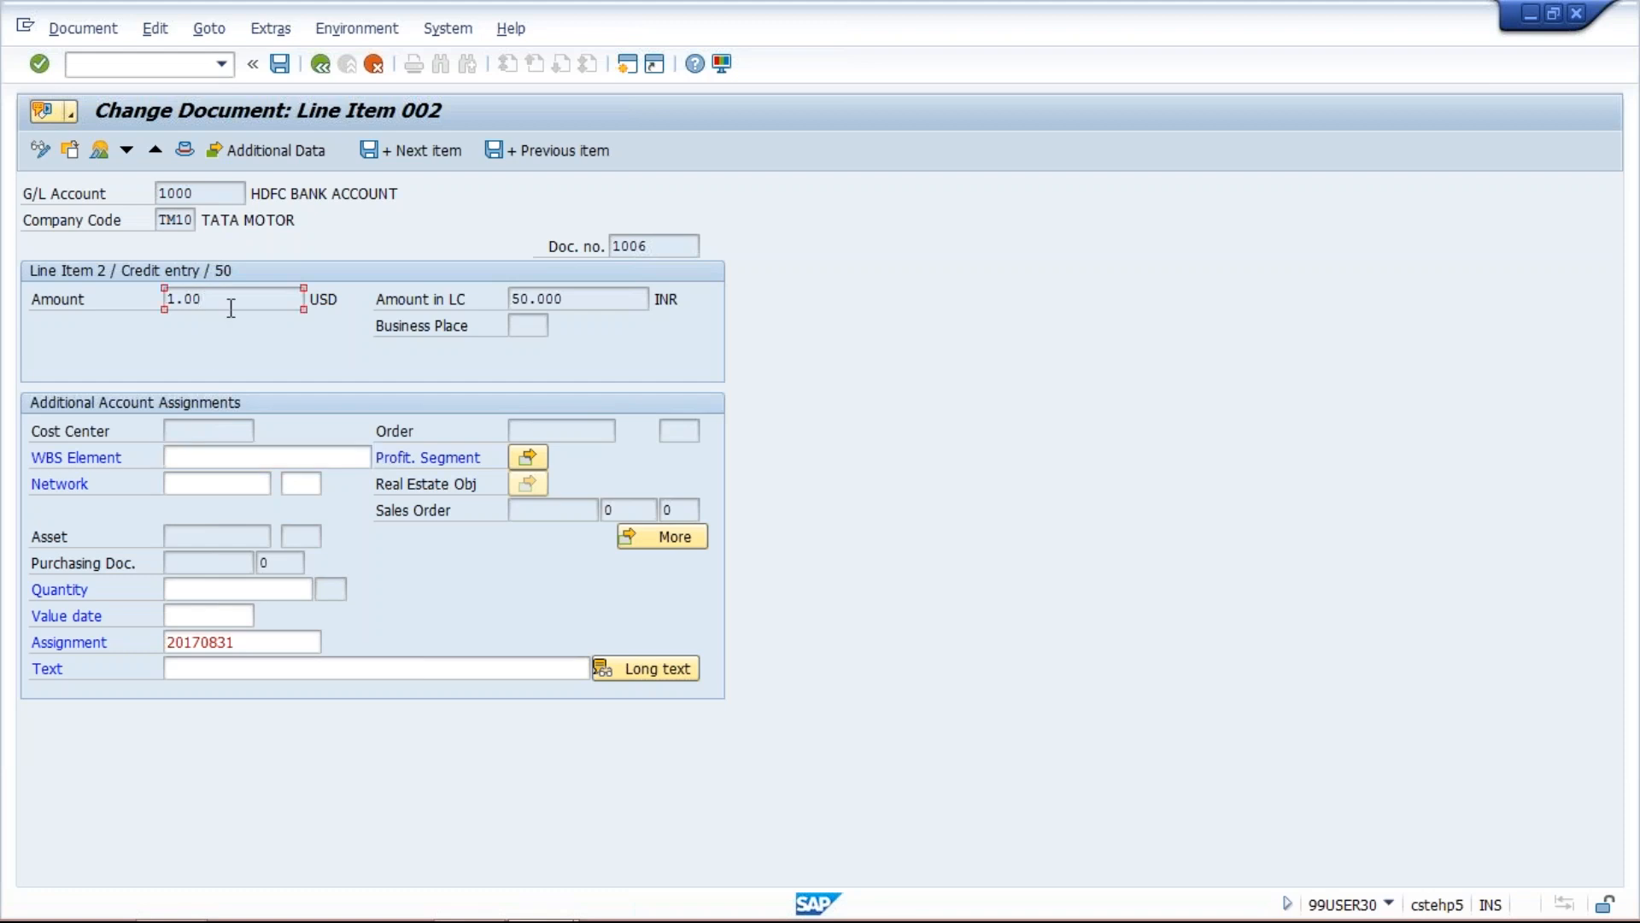
pyautogui.click(210, 192)
pyautogui.click(186, 215)
pyautogui.click(247, 642)
# Save the line item with the text "rent for corporate office DELHI" and rerun the line item report.
pyautogui.click(265, 668)
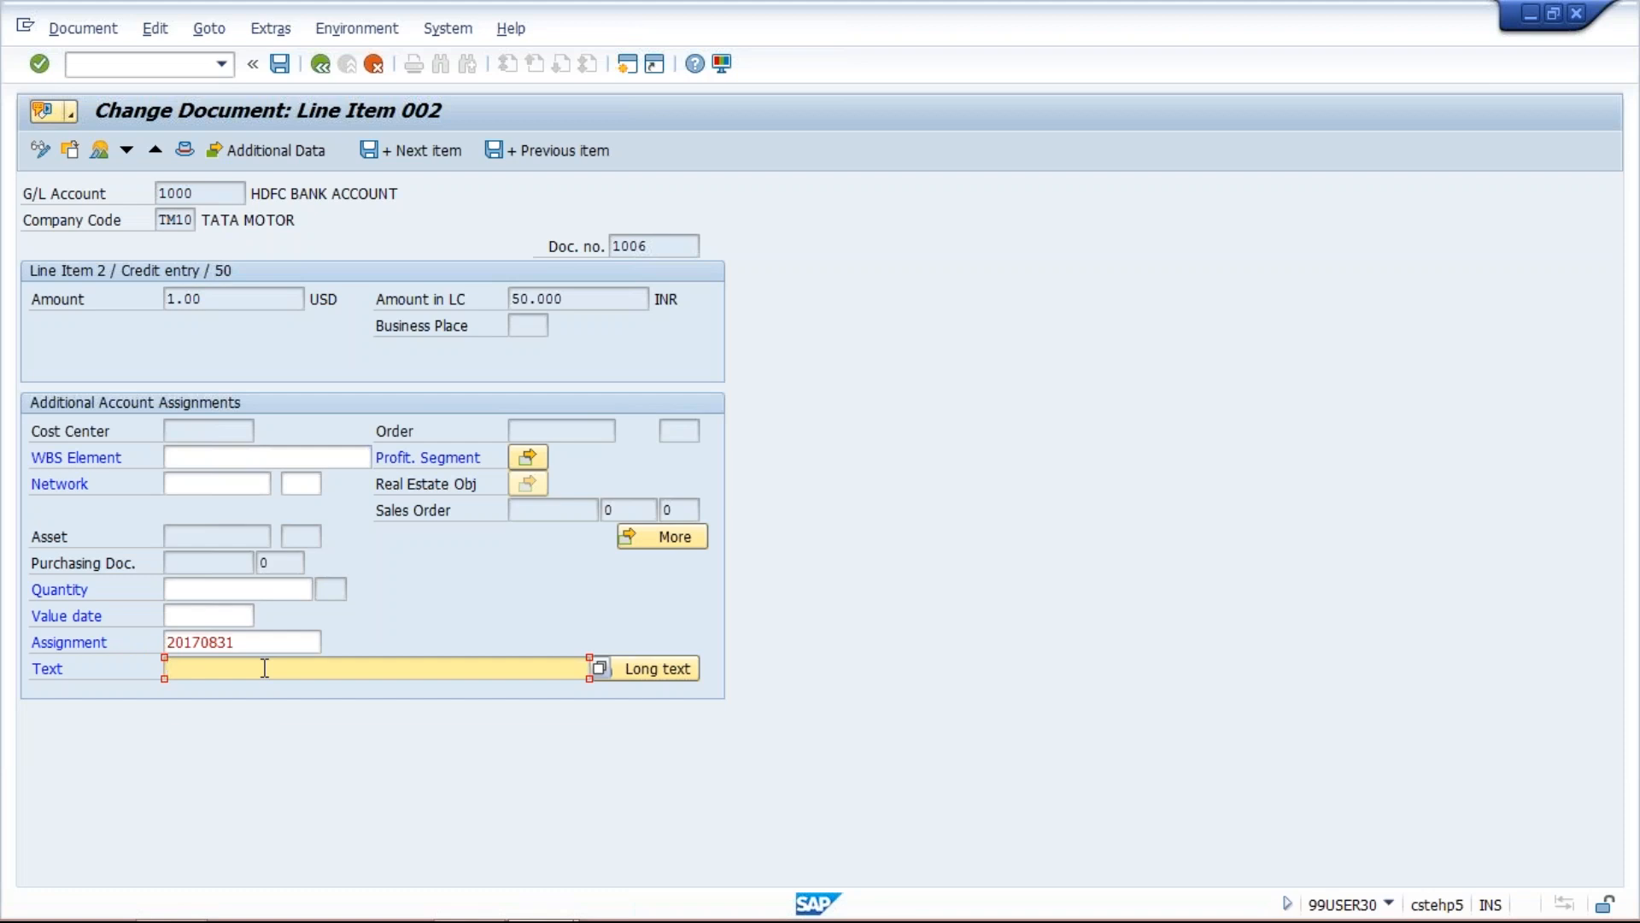
pyautogui.write('re')
pyautogui.click(285, 693)
pyautogui.write('DELHI')
pyautogui.click(279, 64)
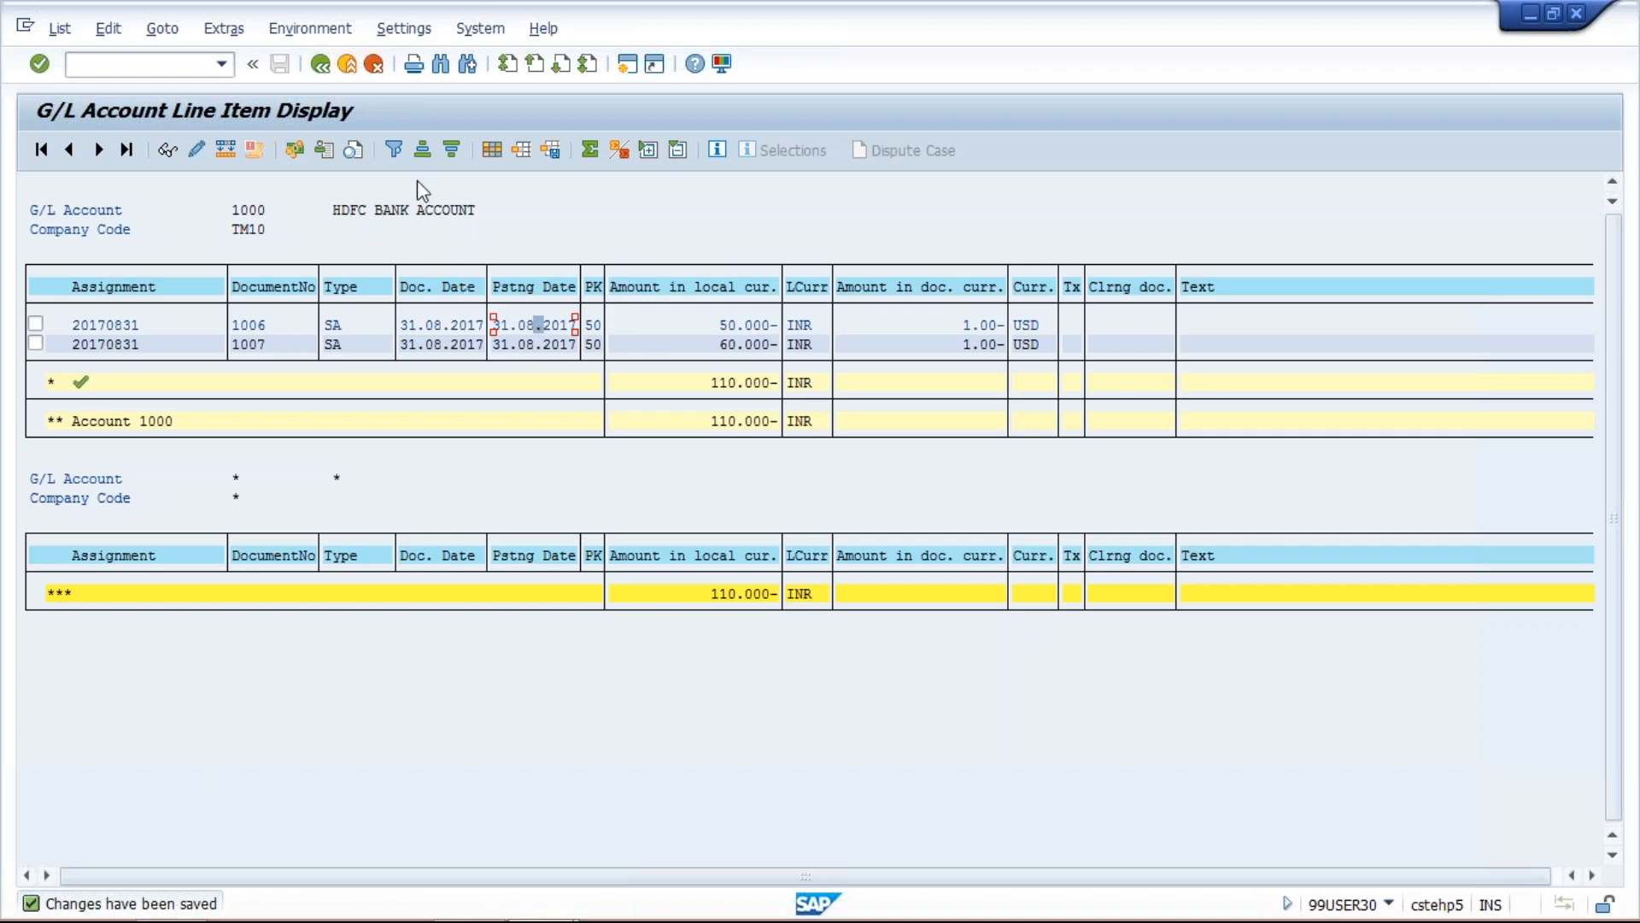
pyautogui.click(321, 65)
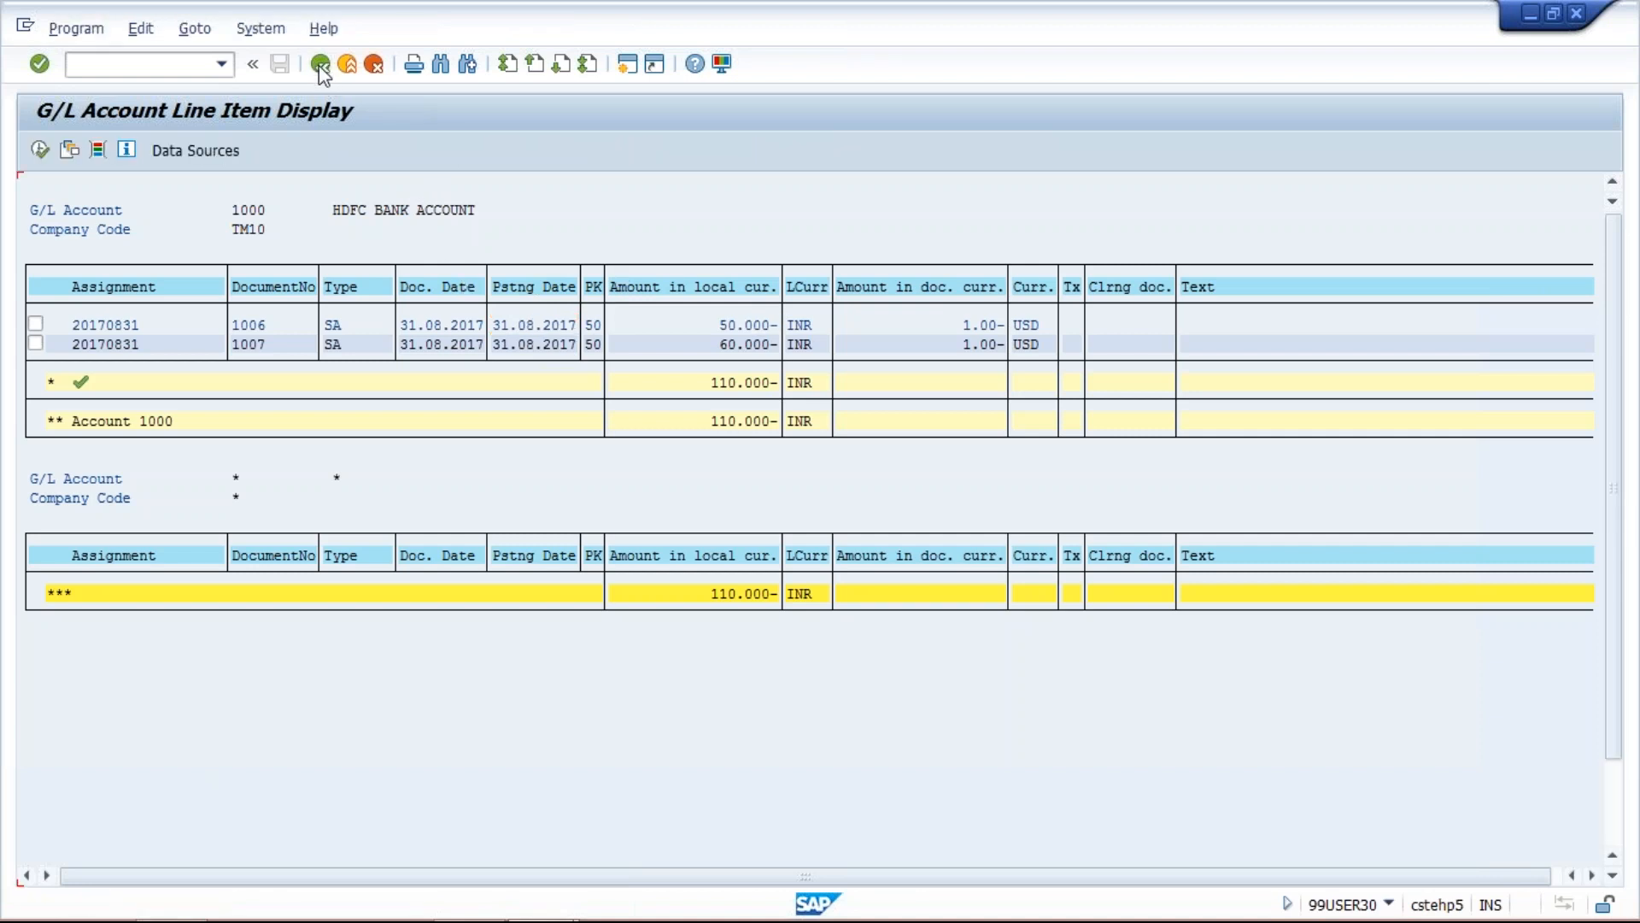
pyautogui.click(40, 151)
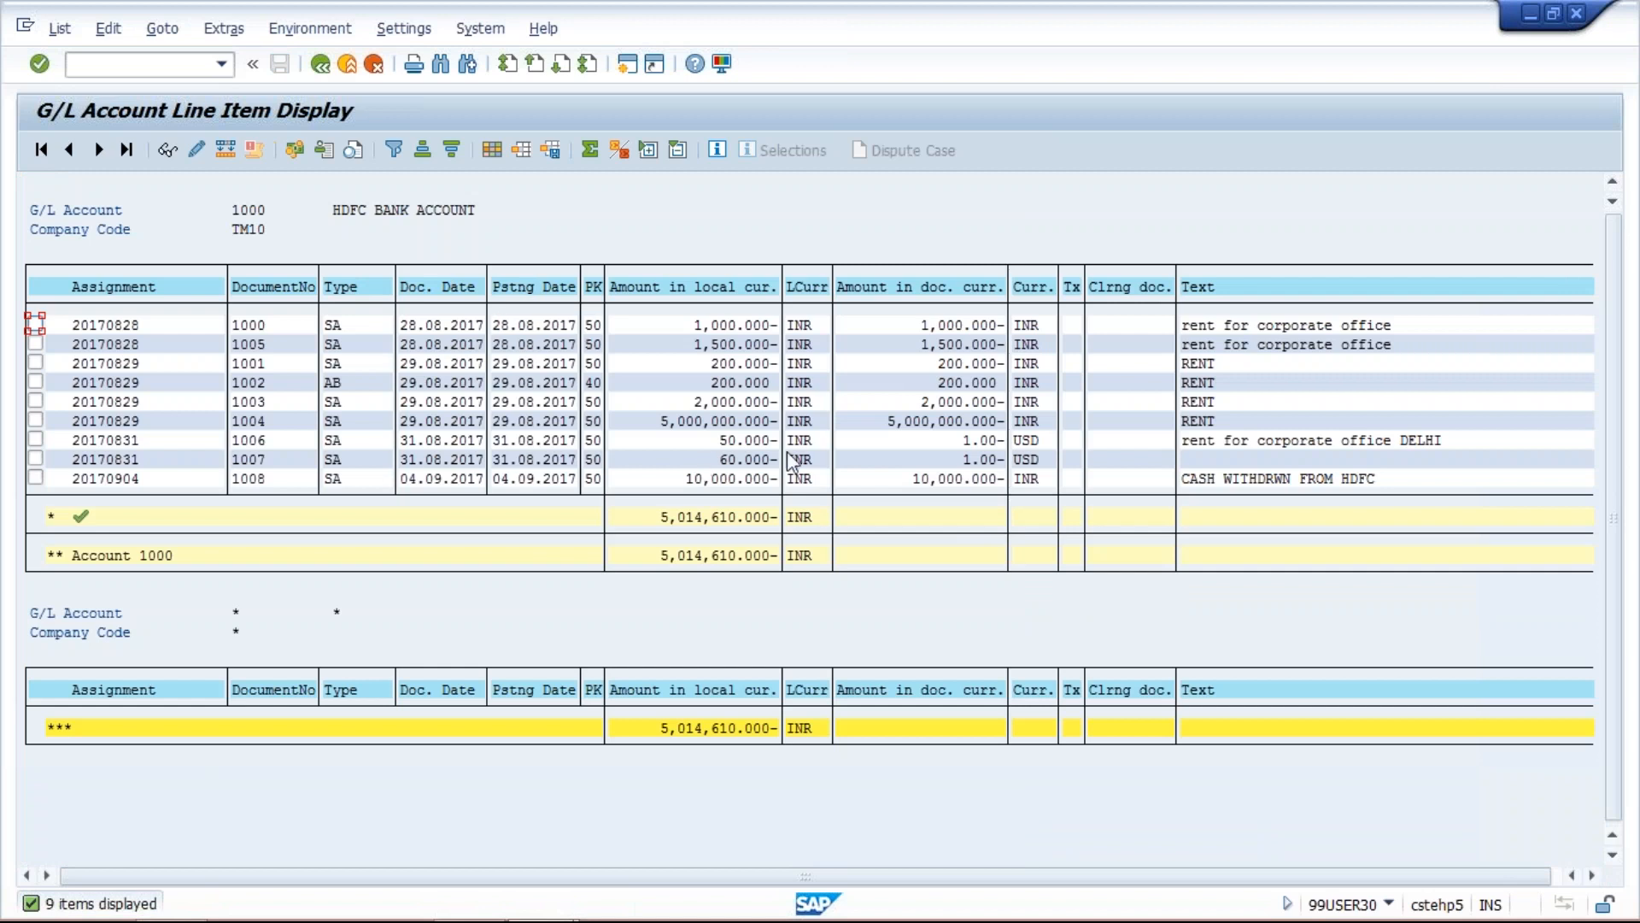
# Collapse the line items to the totals level and expand them back to the full list.
pyautogui.click(935, 512)
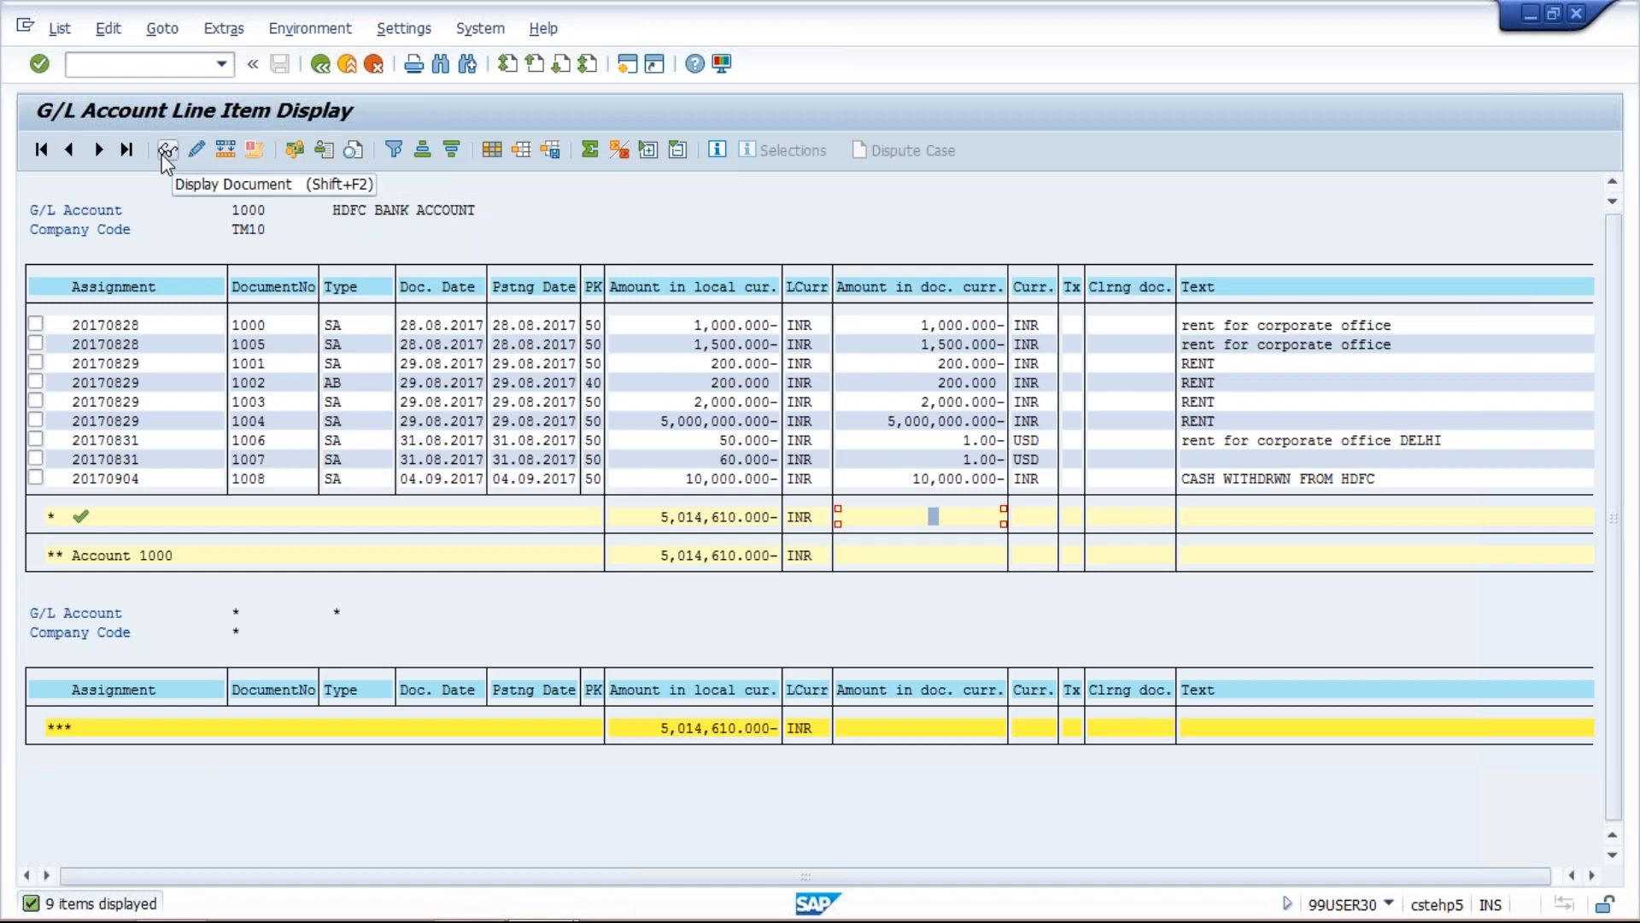
pyautogui.click(682, 158)
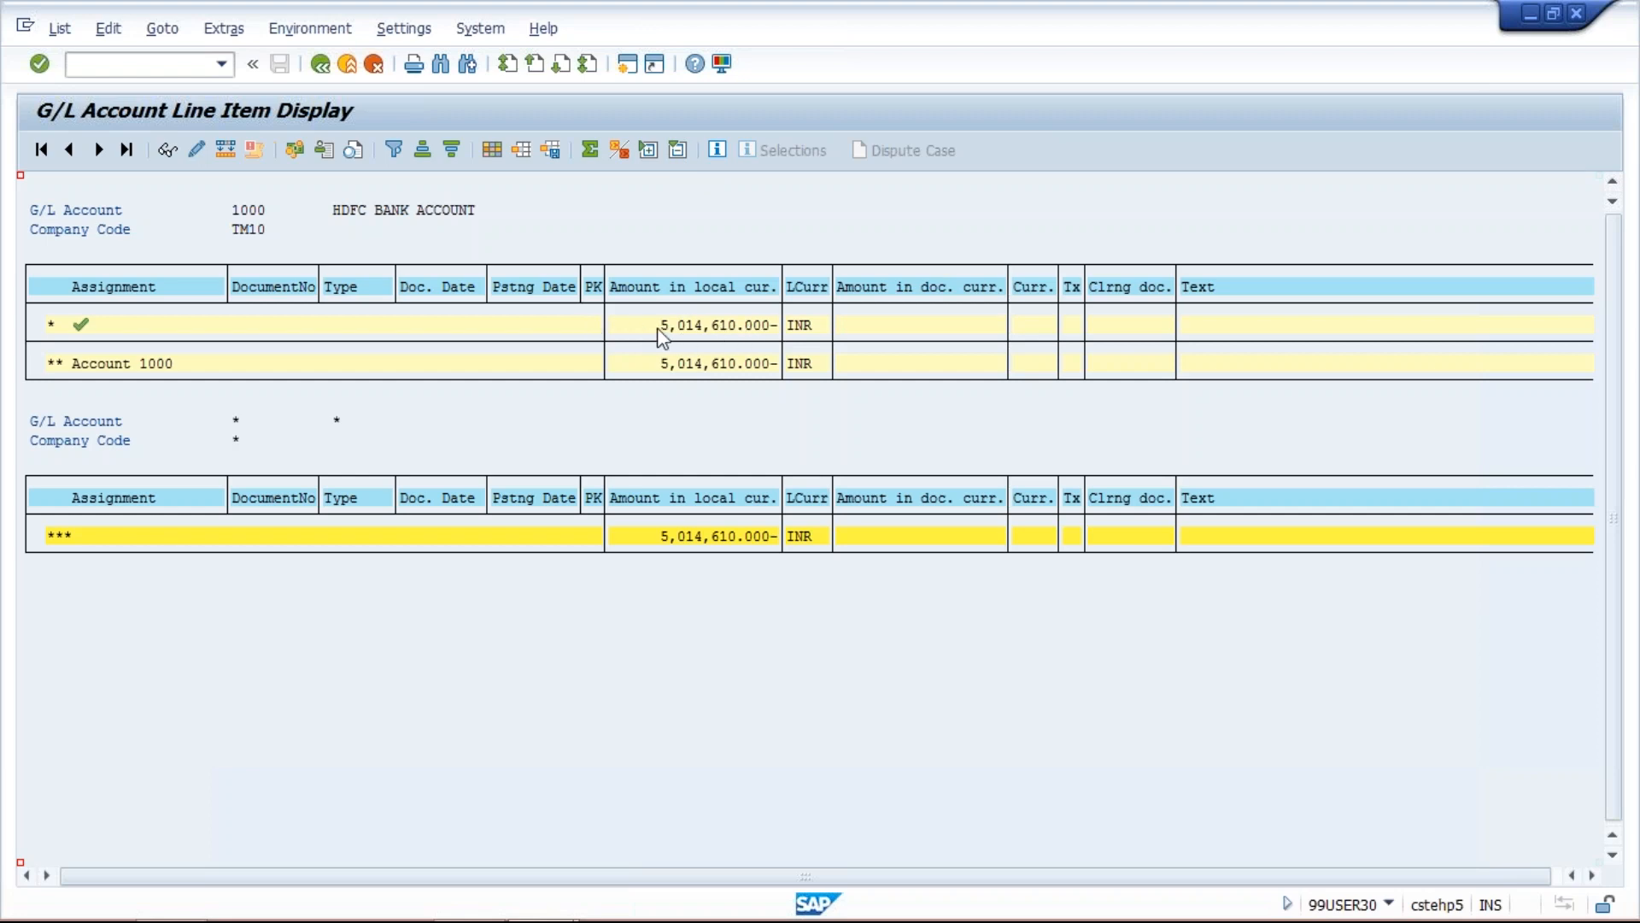
pyautogui.click(650, 152)
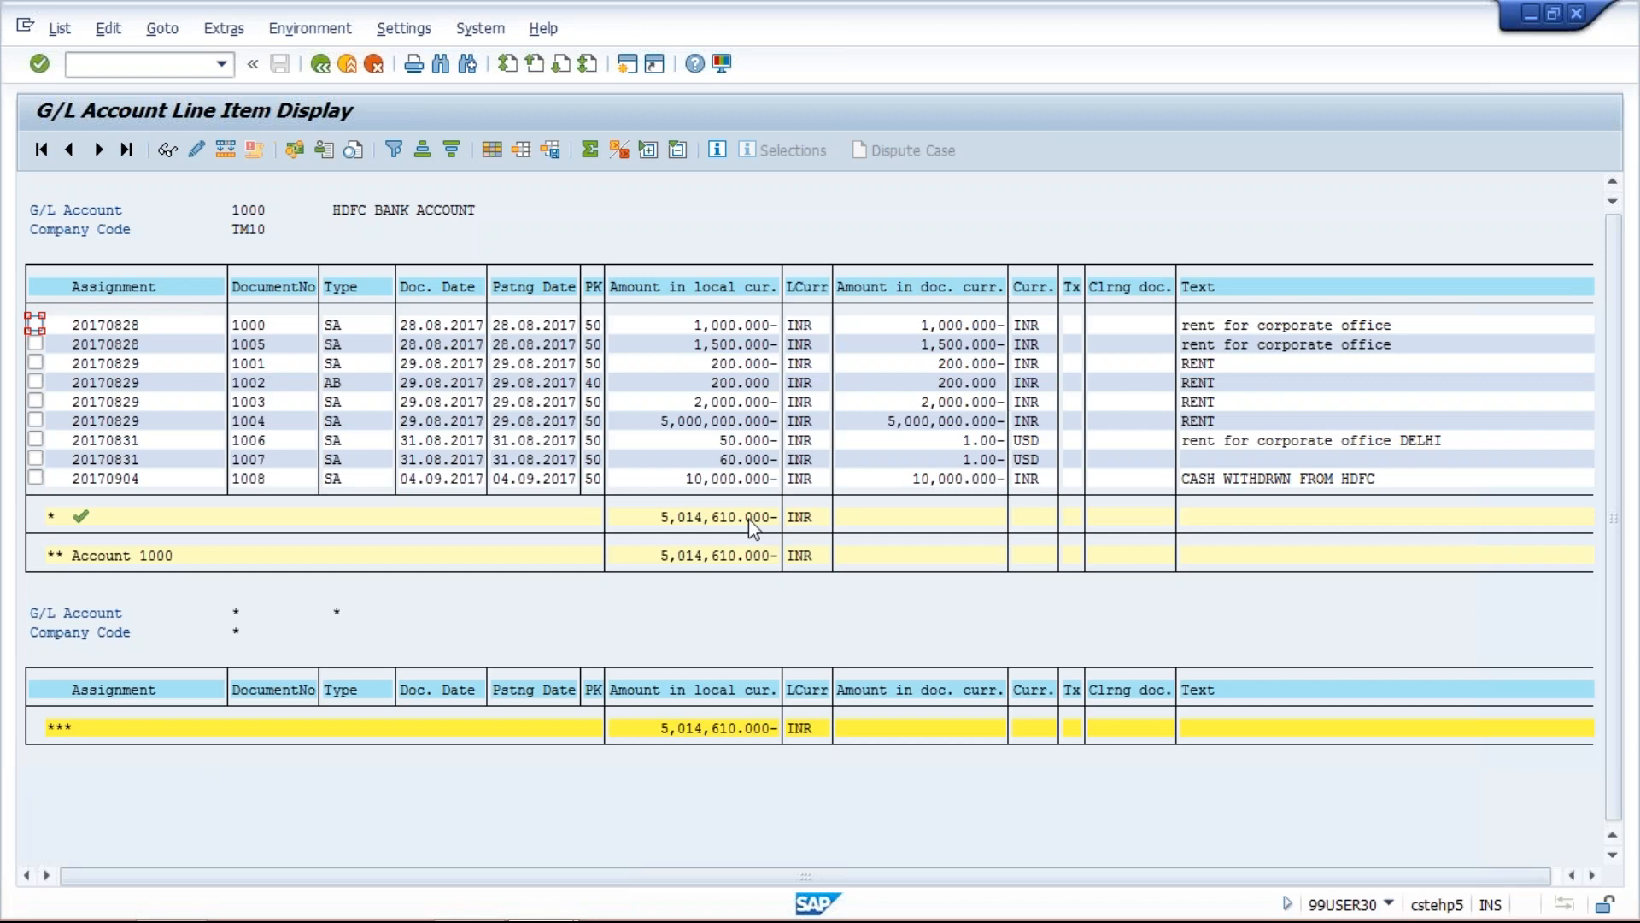
pyautogui.click(678, 151)
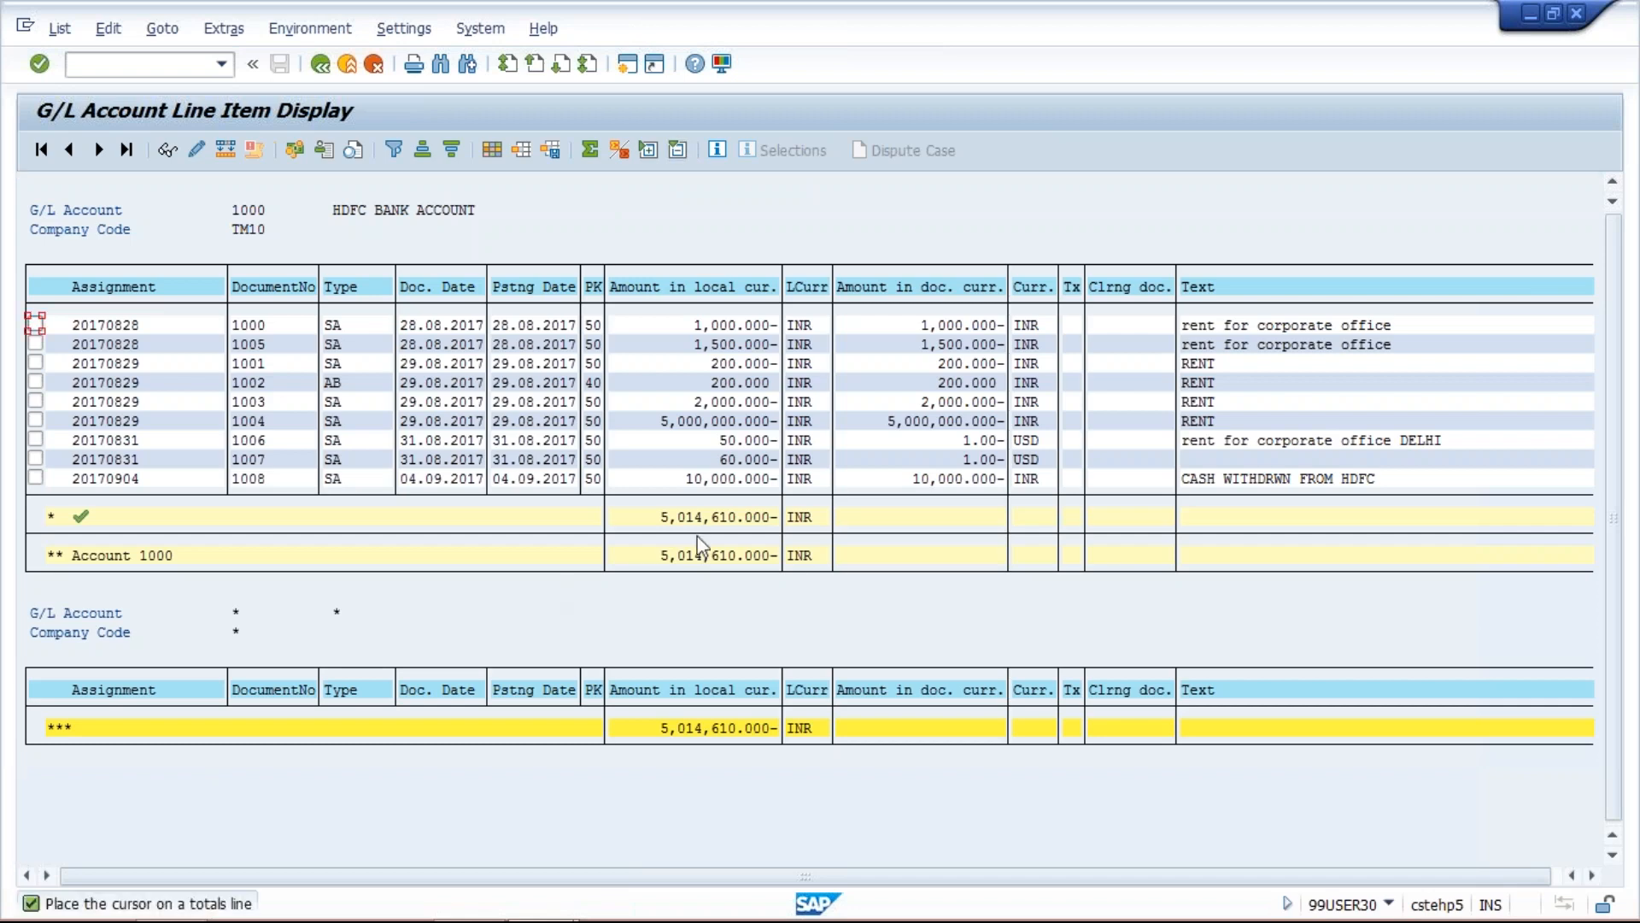
pyautogui.click(681, 155)
pyautogui.click(651, 152)
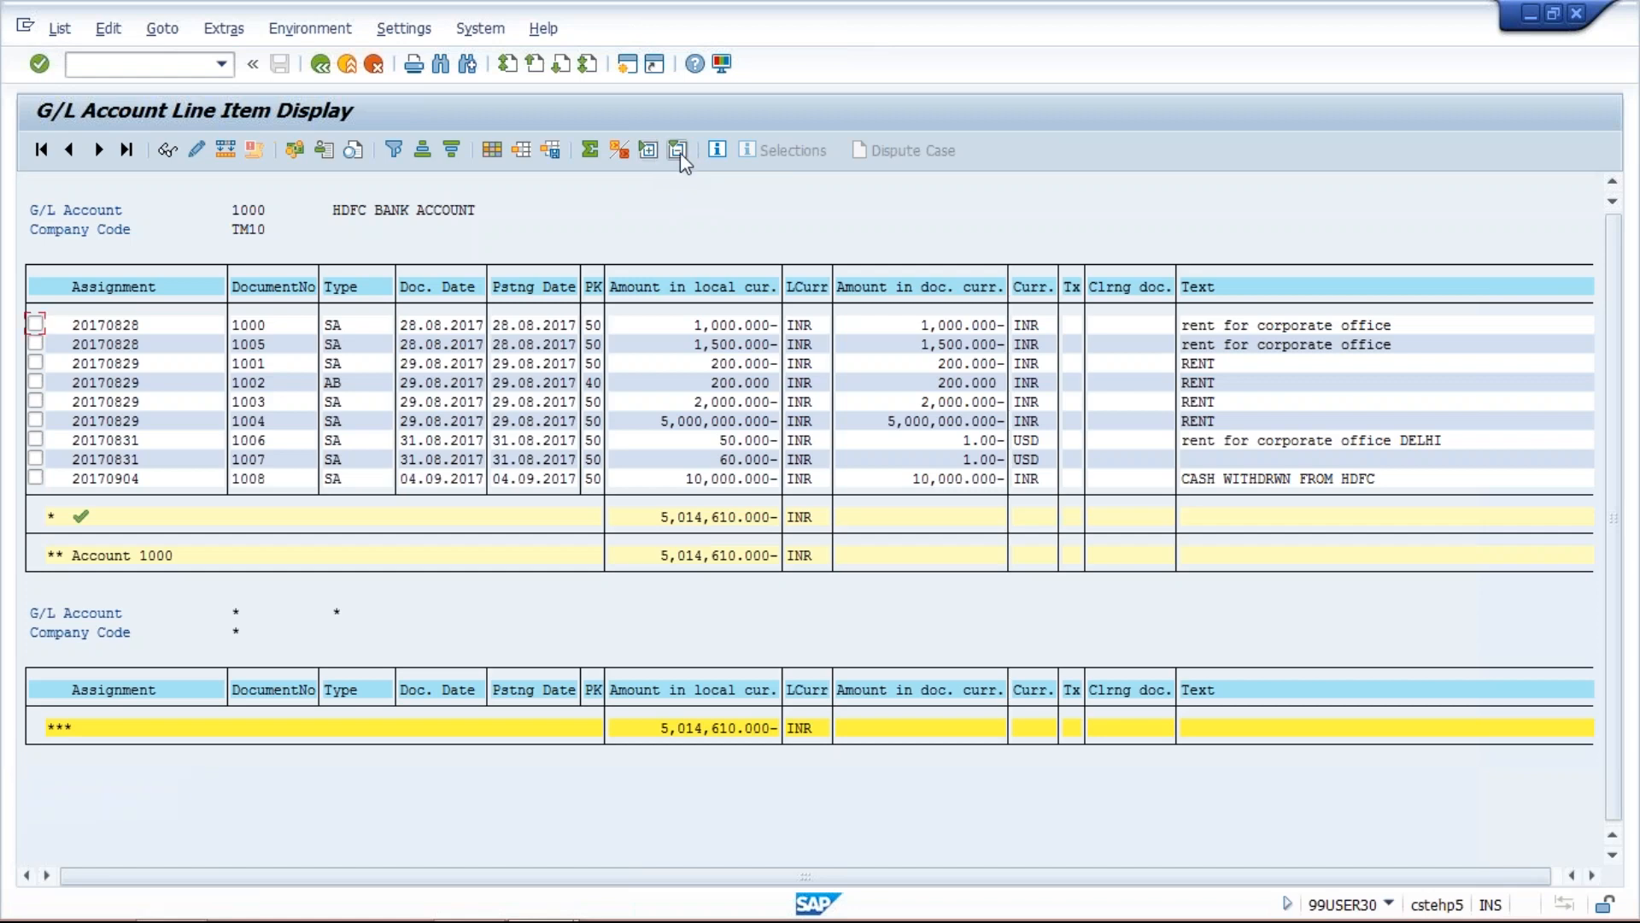
# Run the line item report once more from its selection screen, review the list, and return to the selection screen.
pyautogui.click(321, 66)
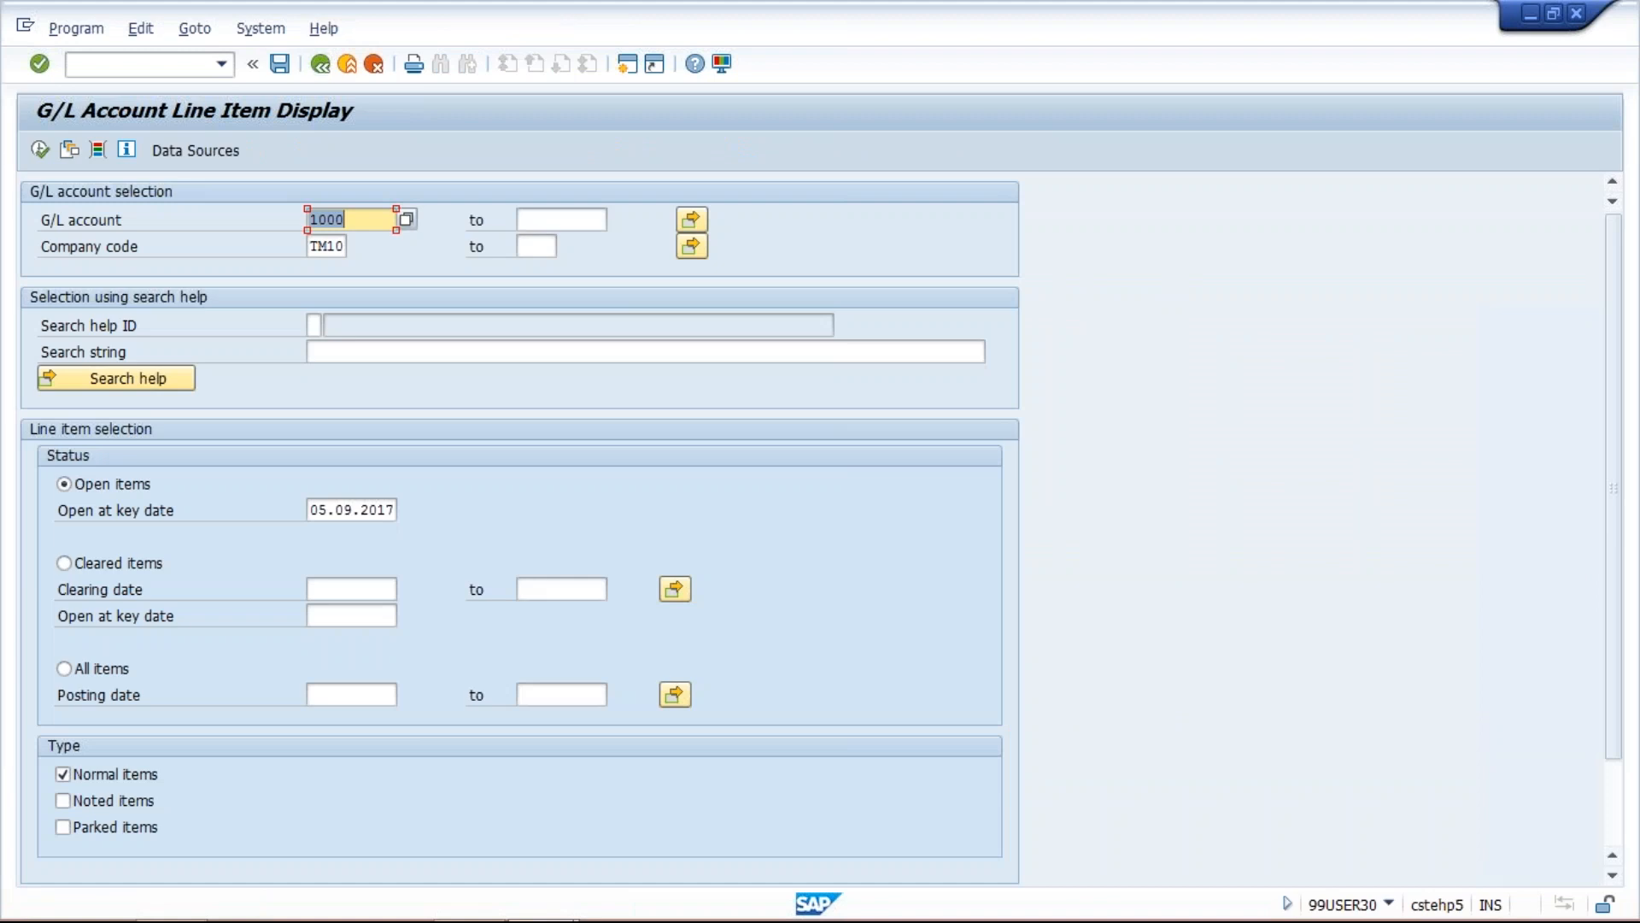
pyautogui.click(40, 150)
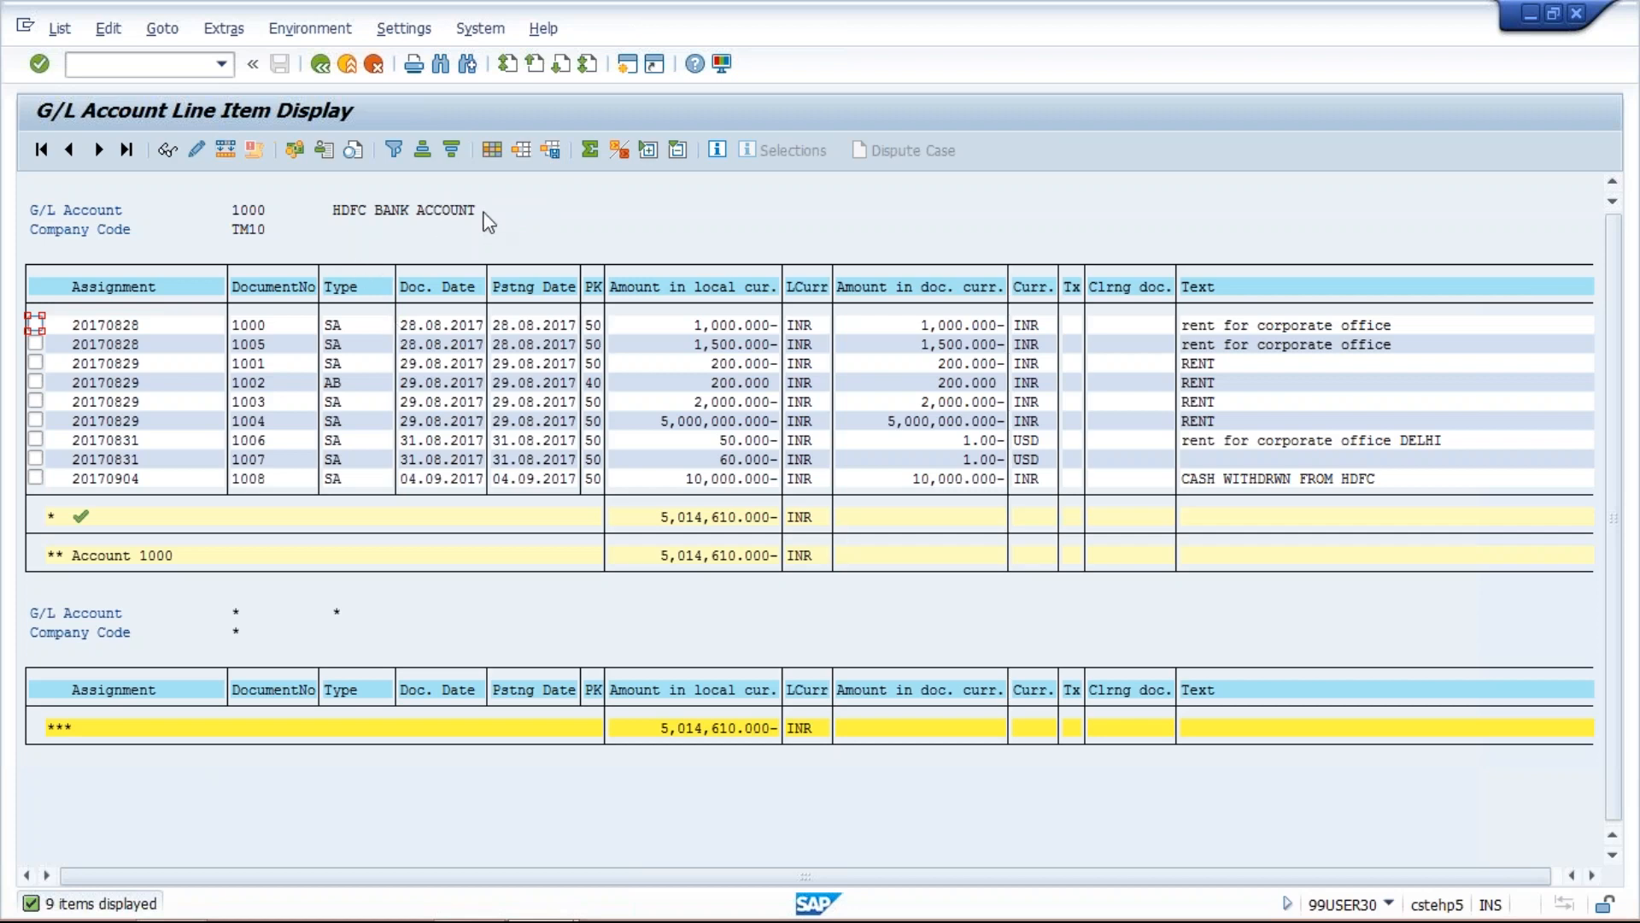
pyautogui.click(320, 66)
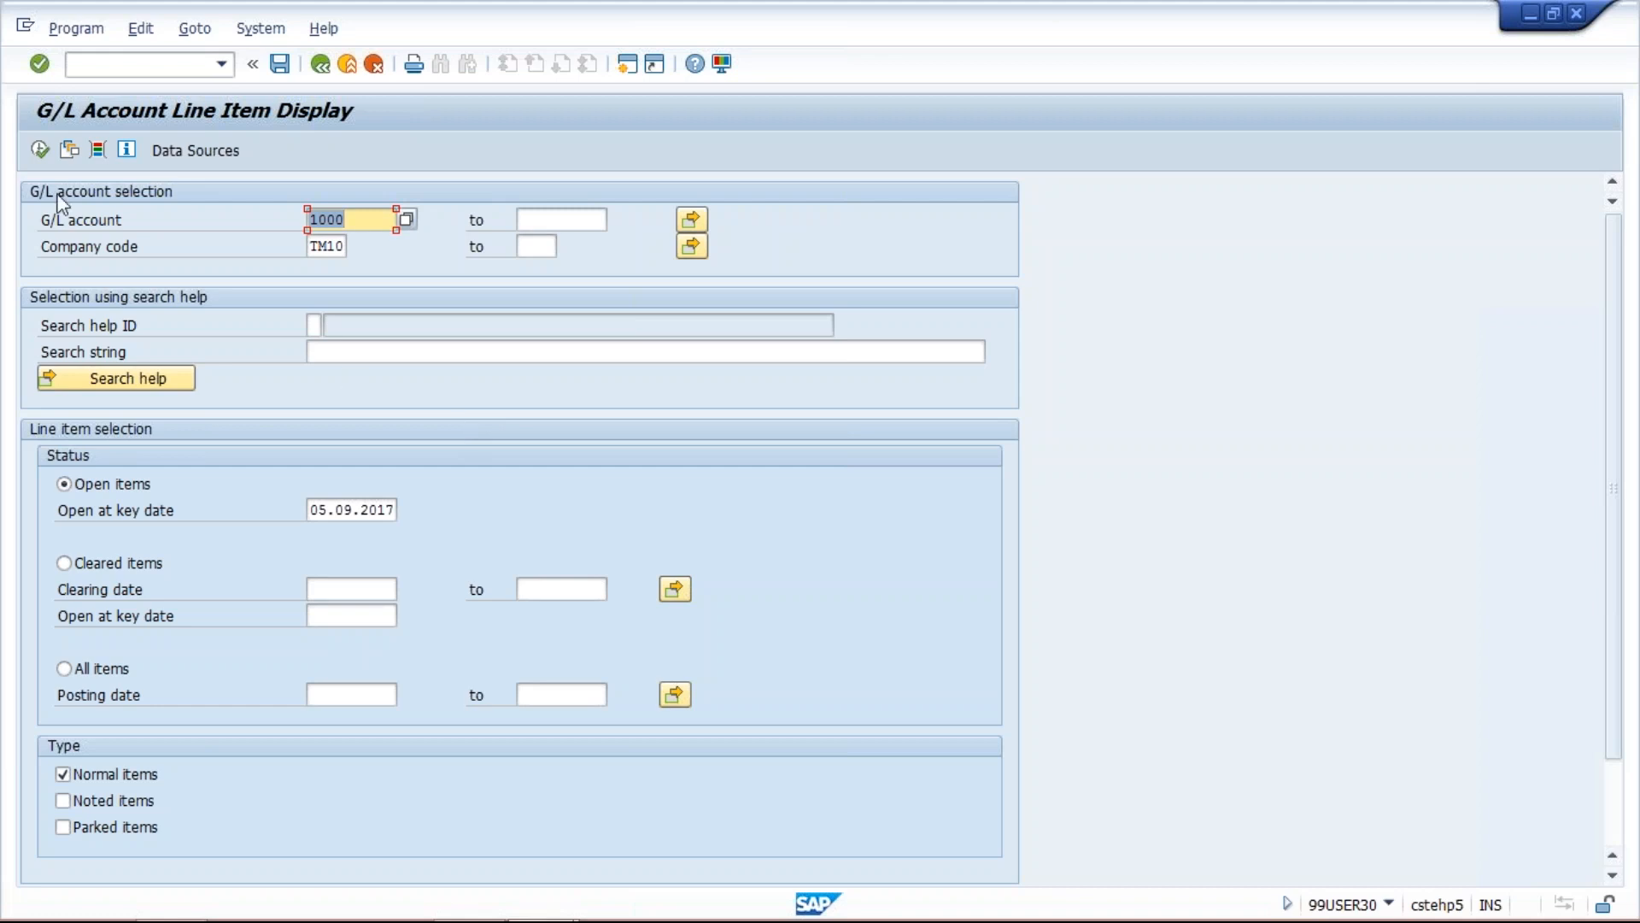
# Run the line item report, filter the Type column to document type AB, and return to the selection screen.
pyautogui.click(39, 149)
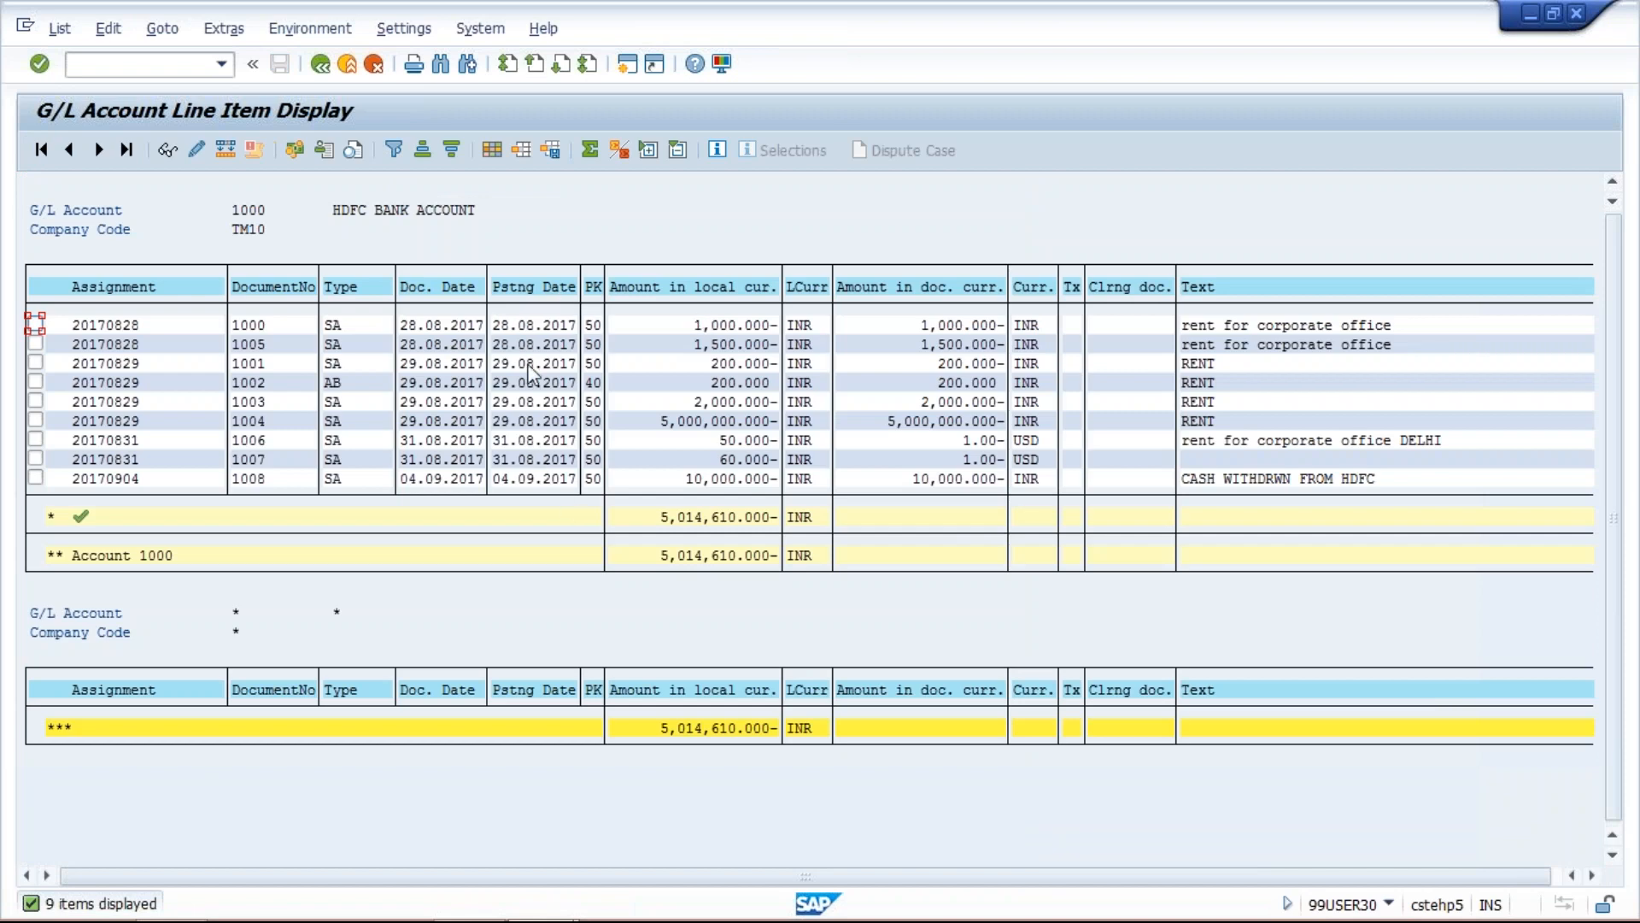
pyautogui.click(524, 462)
pyautogui.click(330, 288)
pyautogui.click(394, 150)
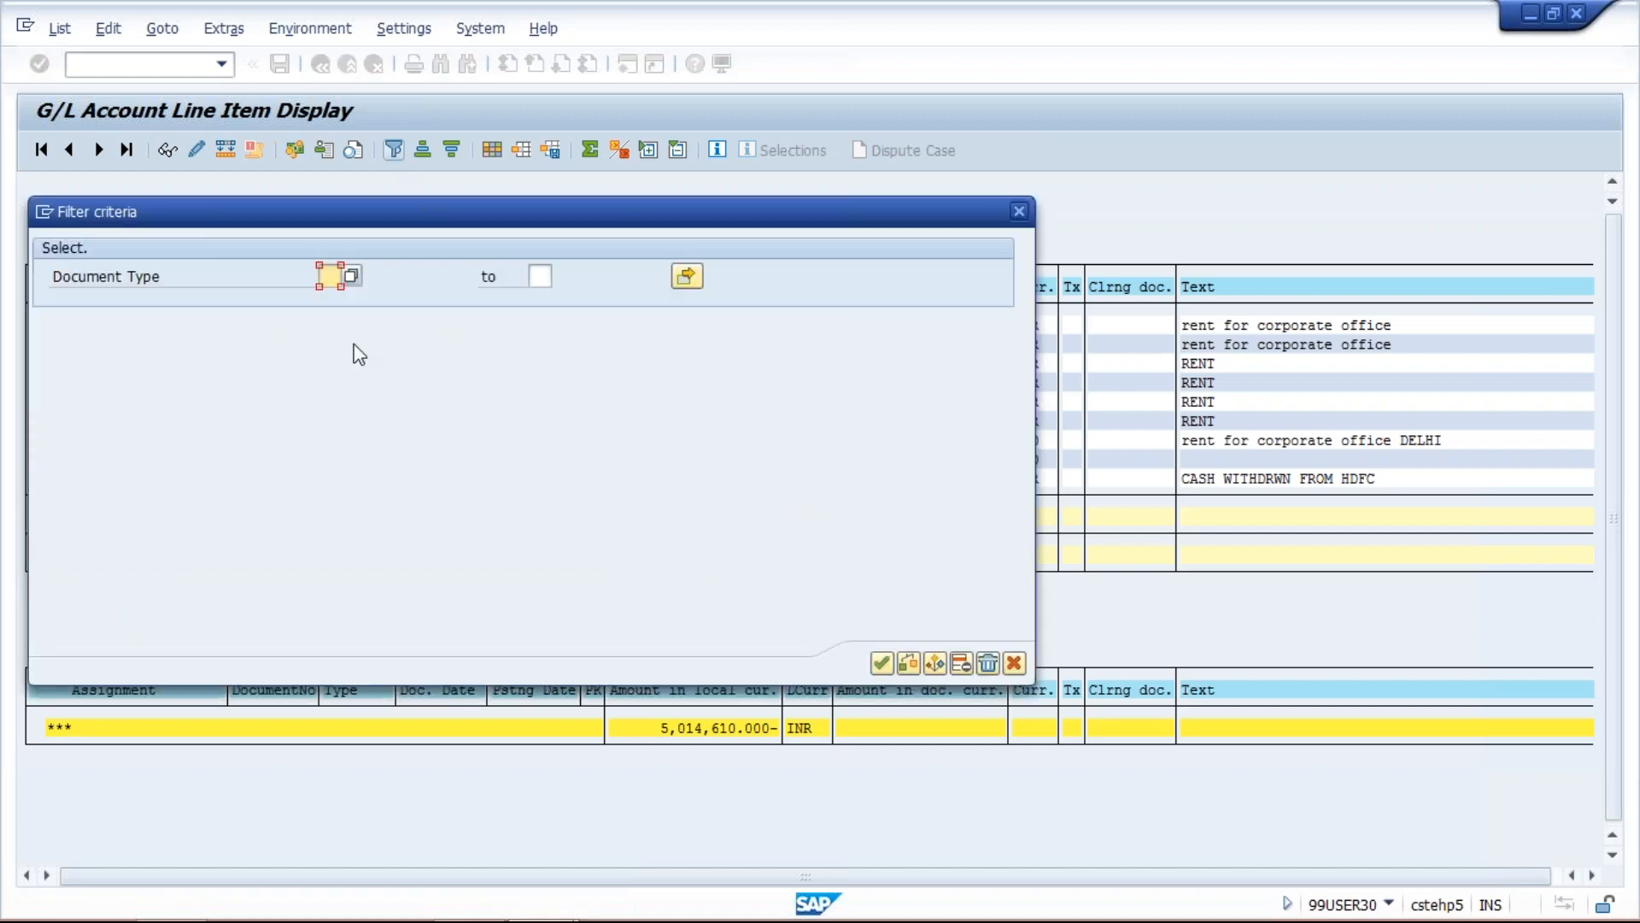
pyautogui.write('AB')
pyautogui.press('Return')
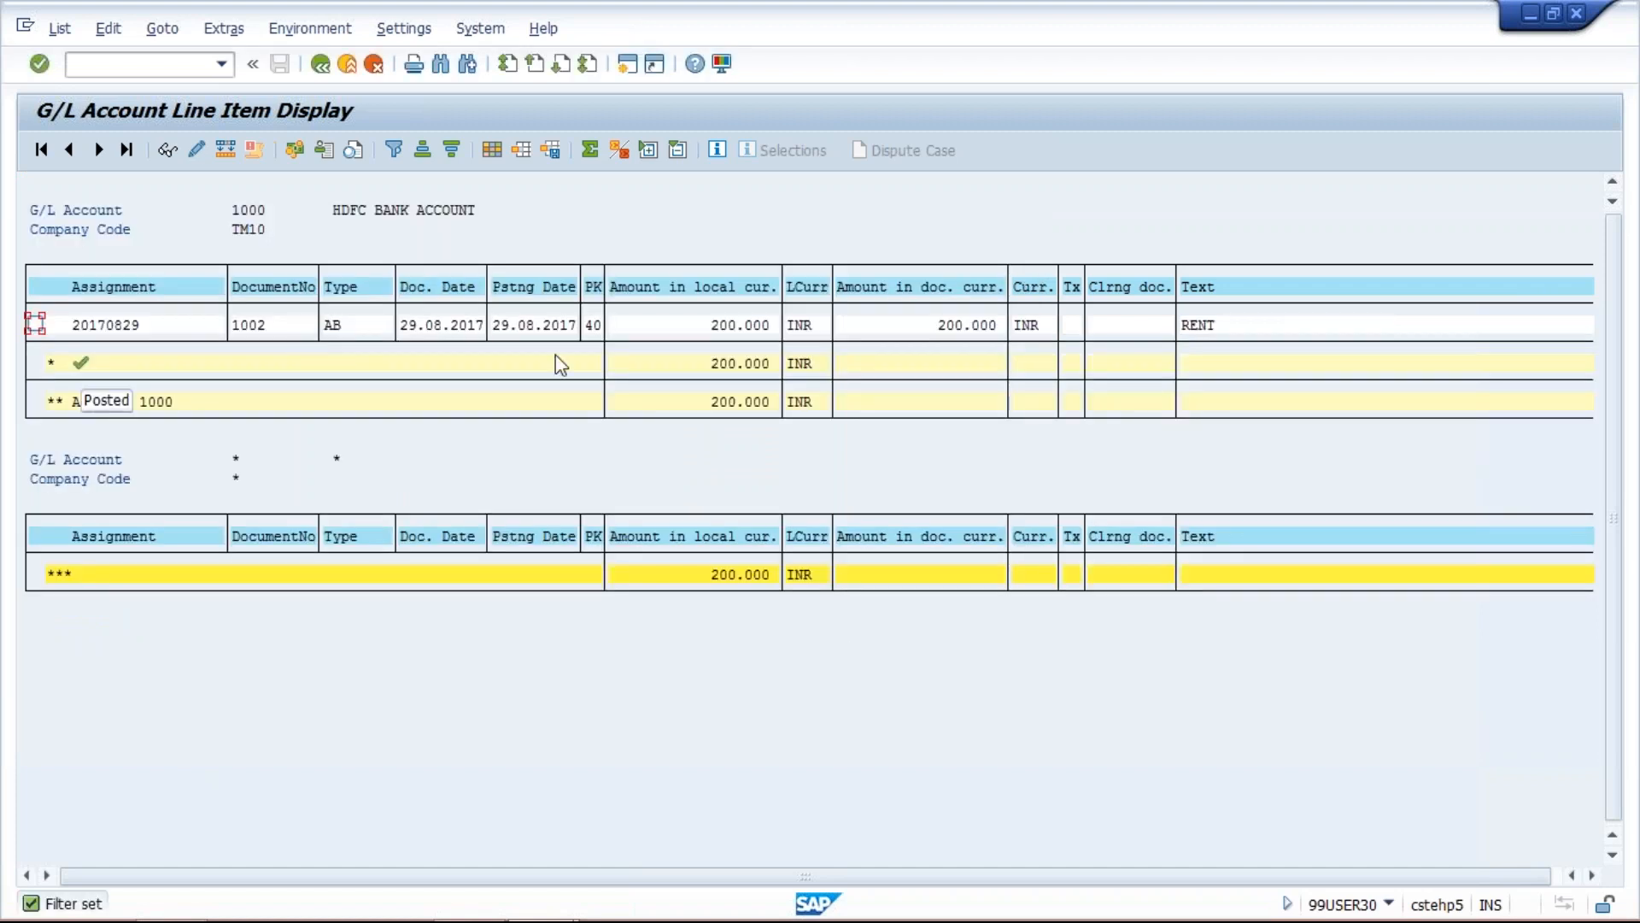
pyautogui.click(320, 65)
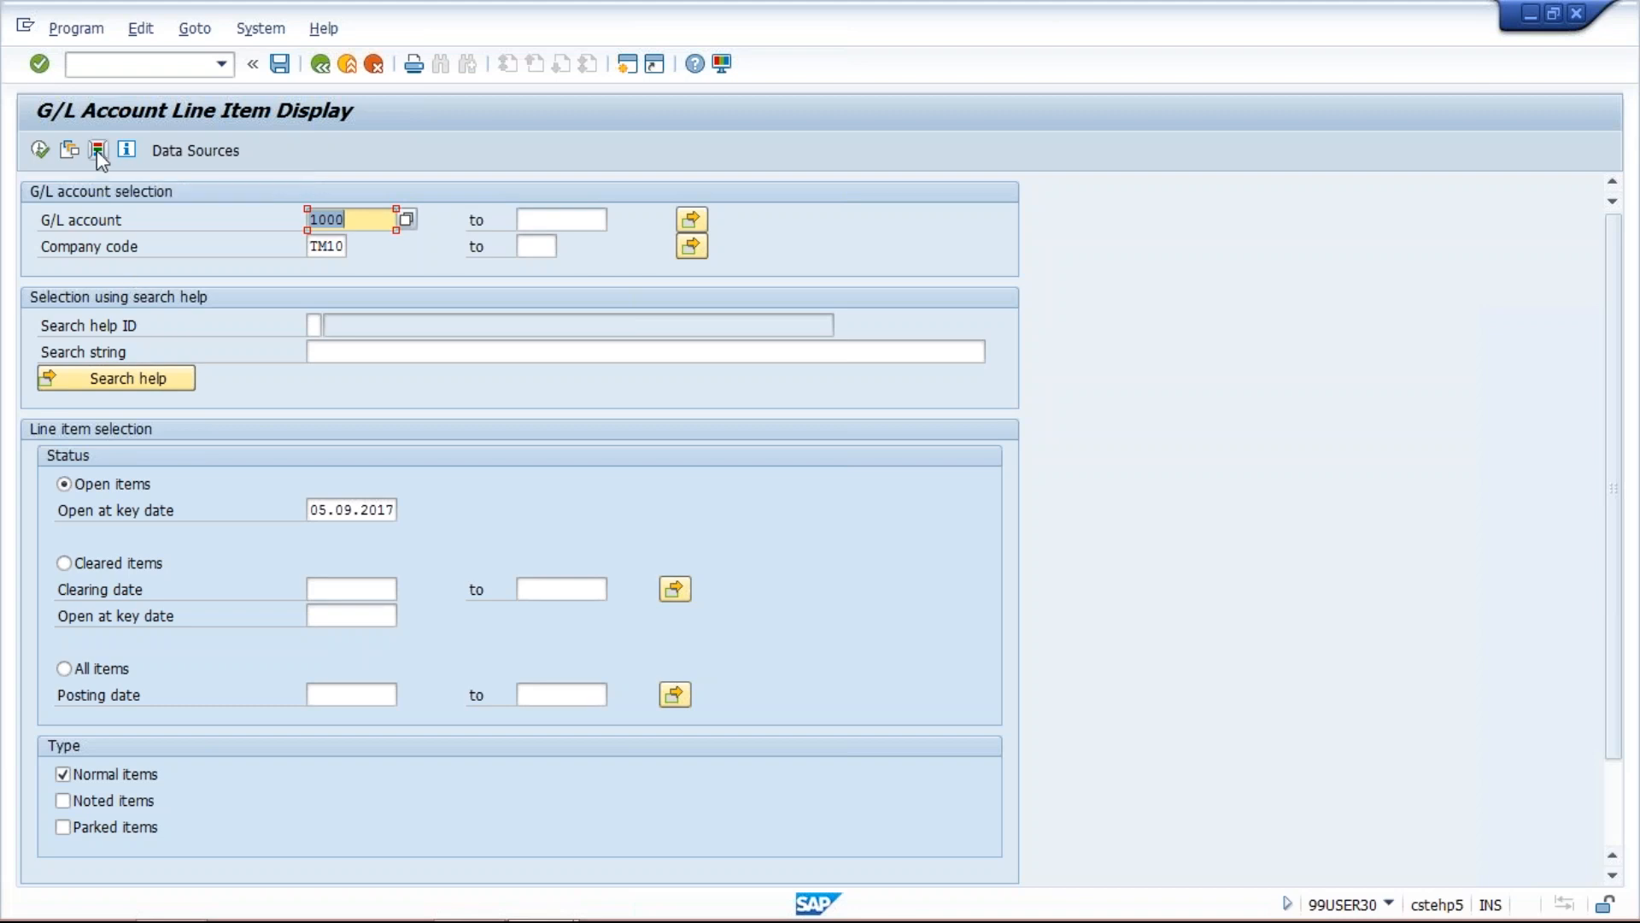
# Show the dynamic selections, run the report for G/L account 1000 without extra criteria, and return to the selection screen.
pyautogui.click(98, 150)
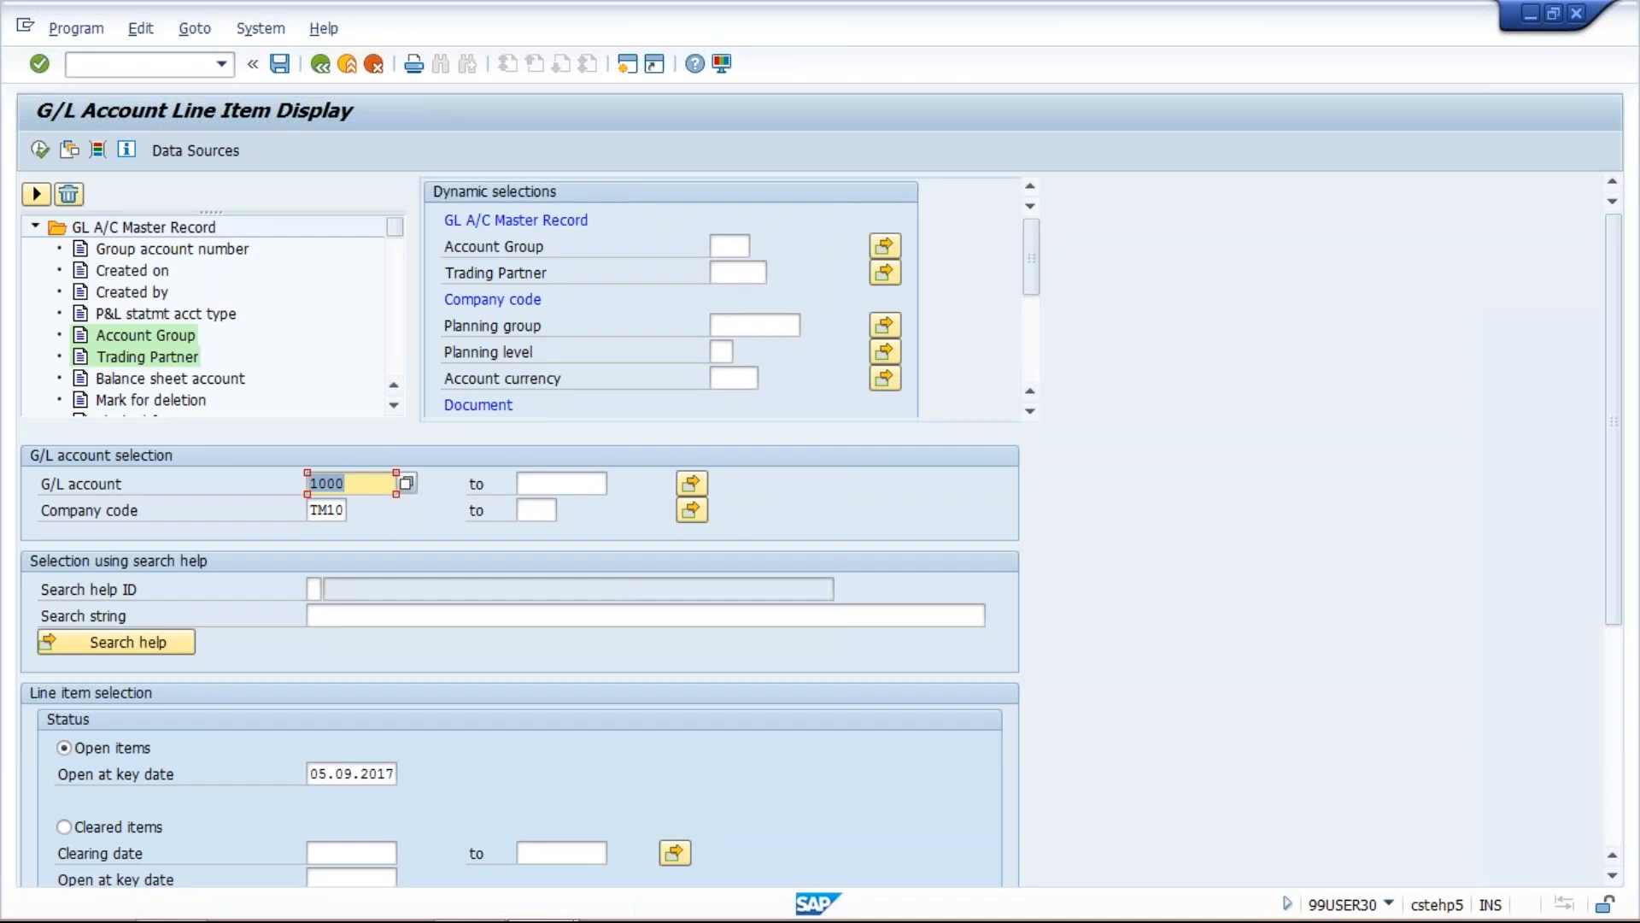
pyautogui.click(39, 150)
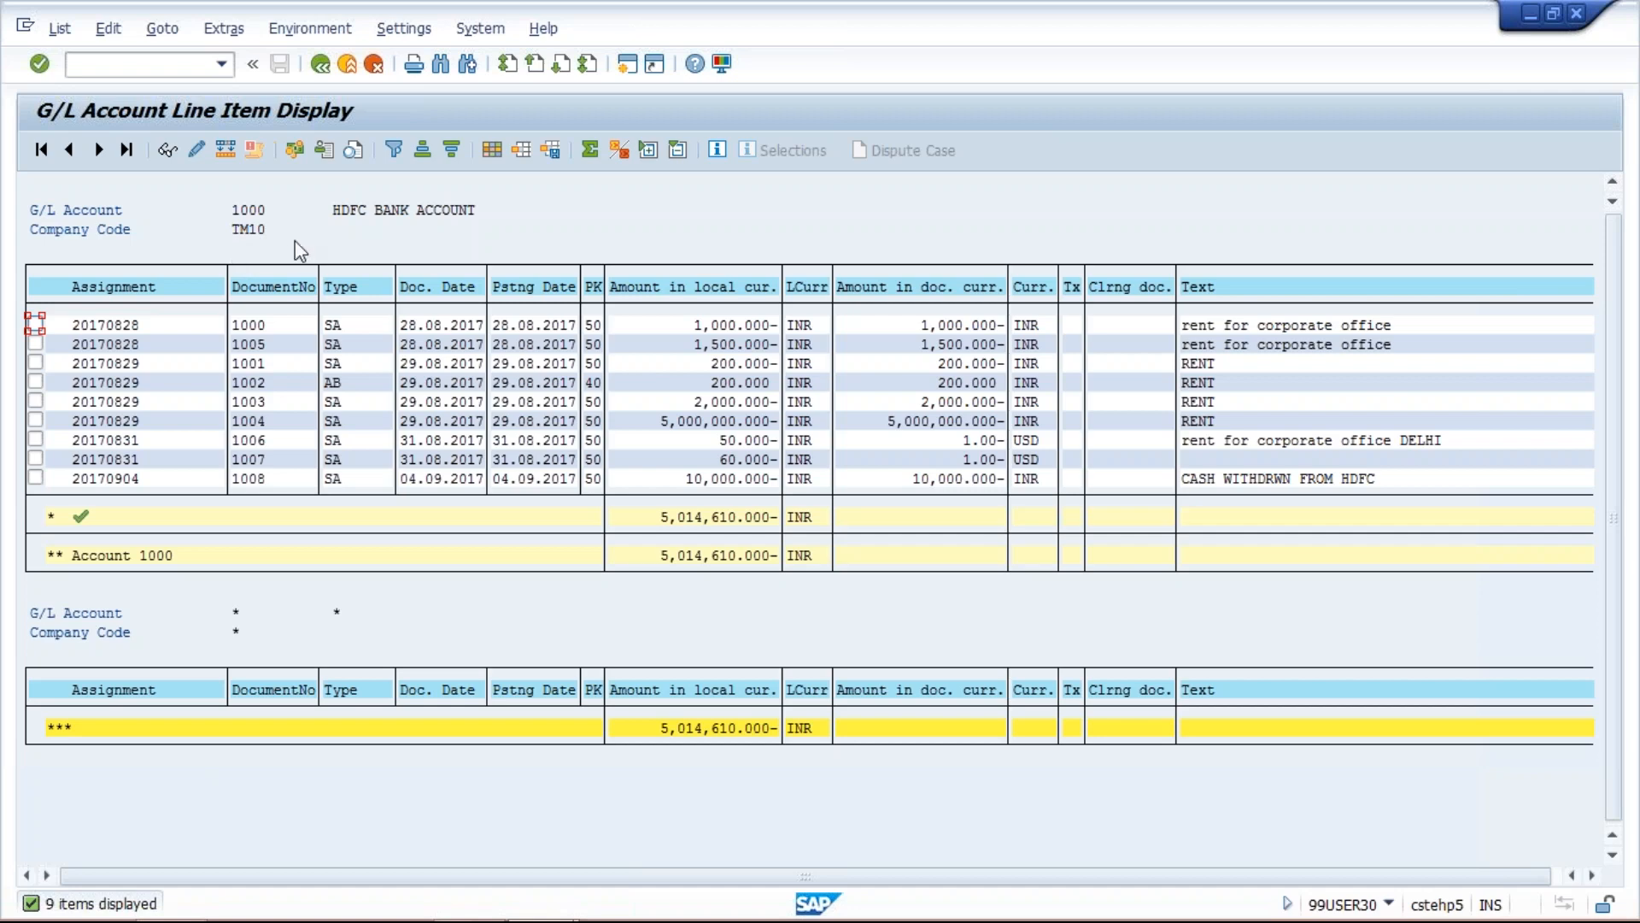
pyautogui.click(313, 65)
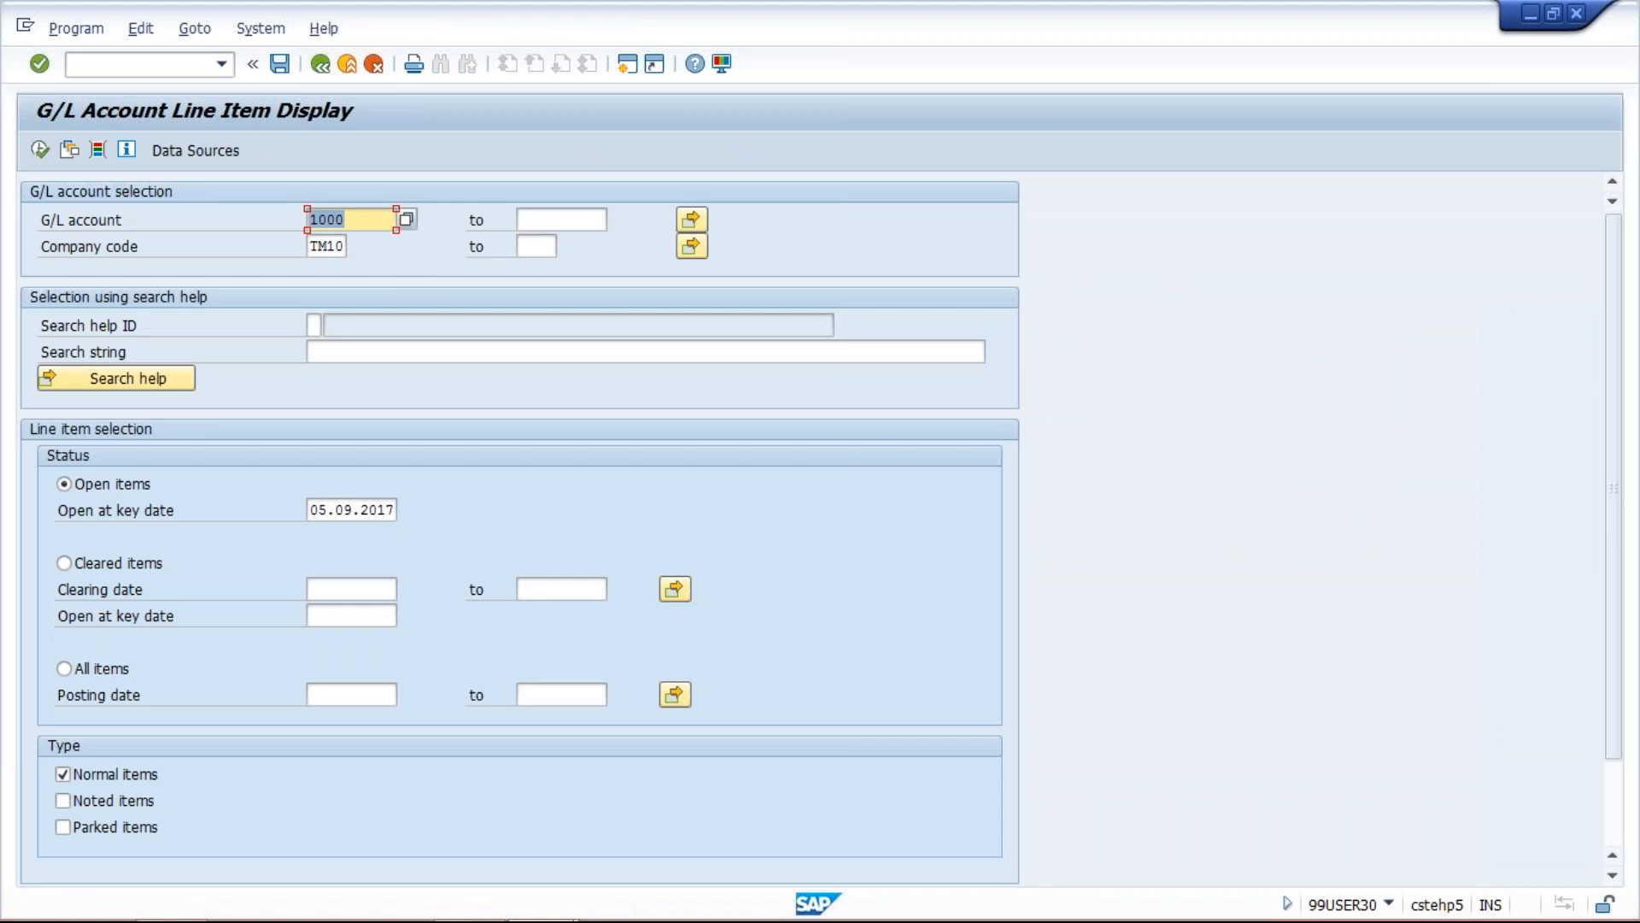
# Clear the G/L account and run the line item report for all accounts of company code TM10.
pyautogui.press('BackSpace')
pyautogui.click(490, 145)
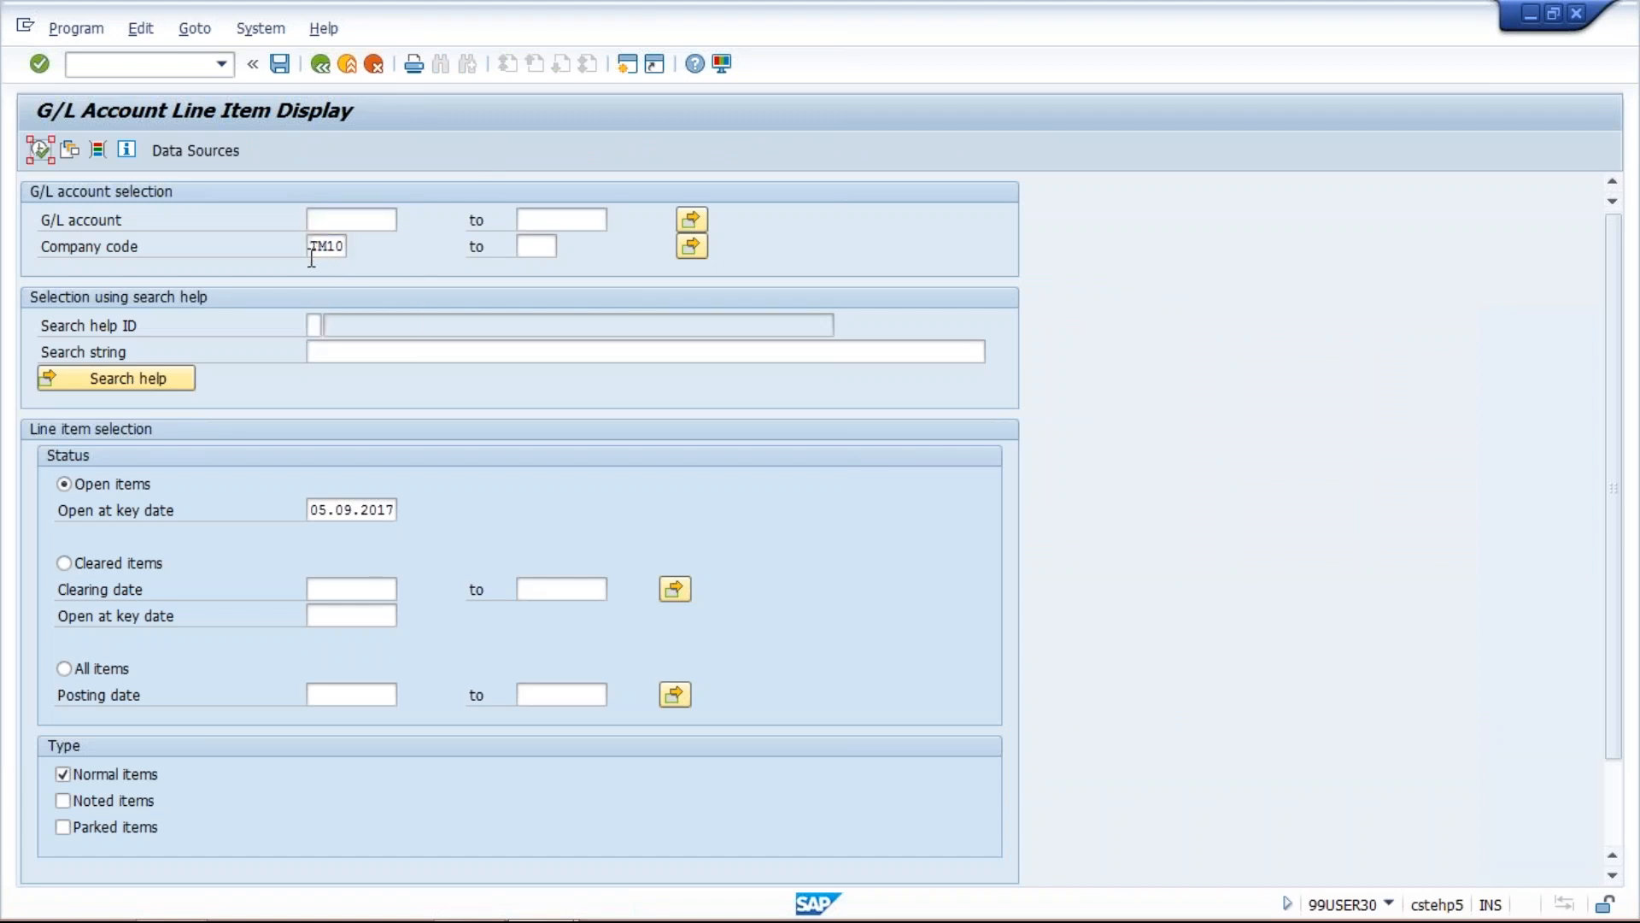
pyautogui.click(39, 151)
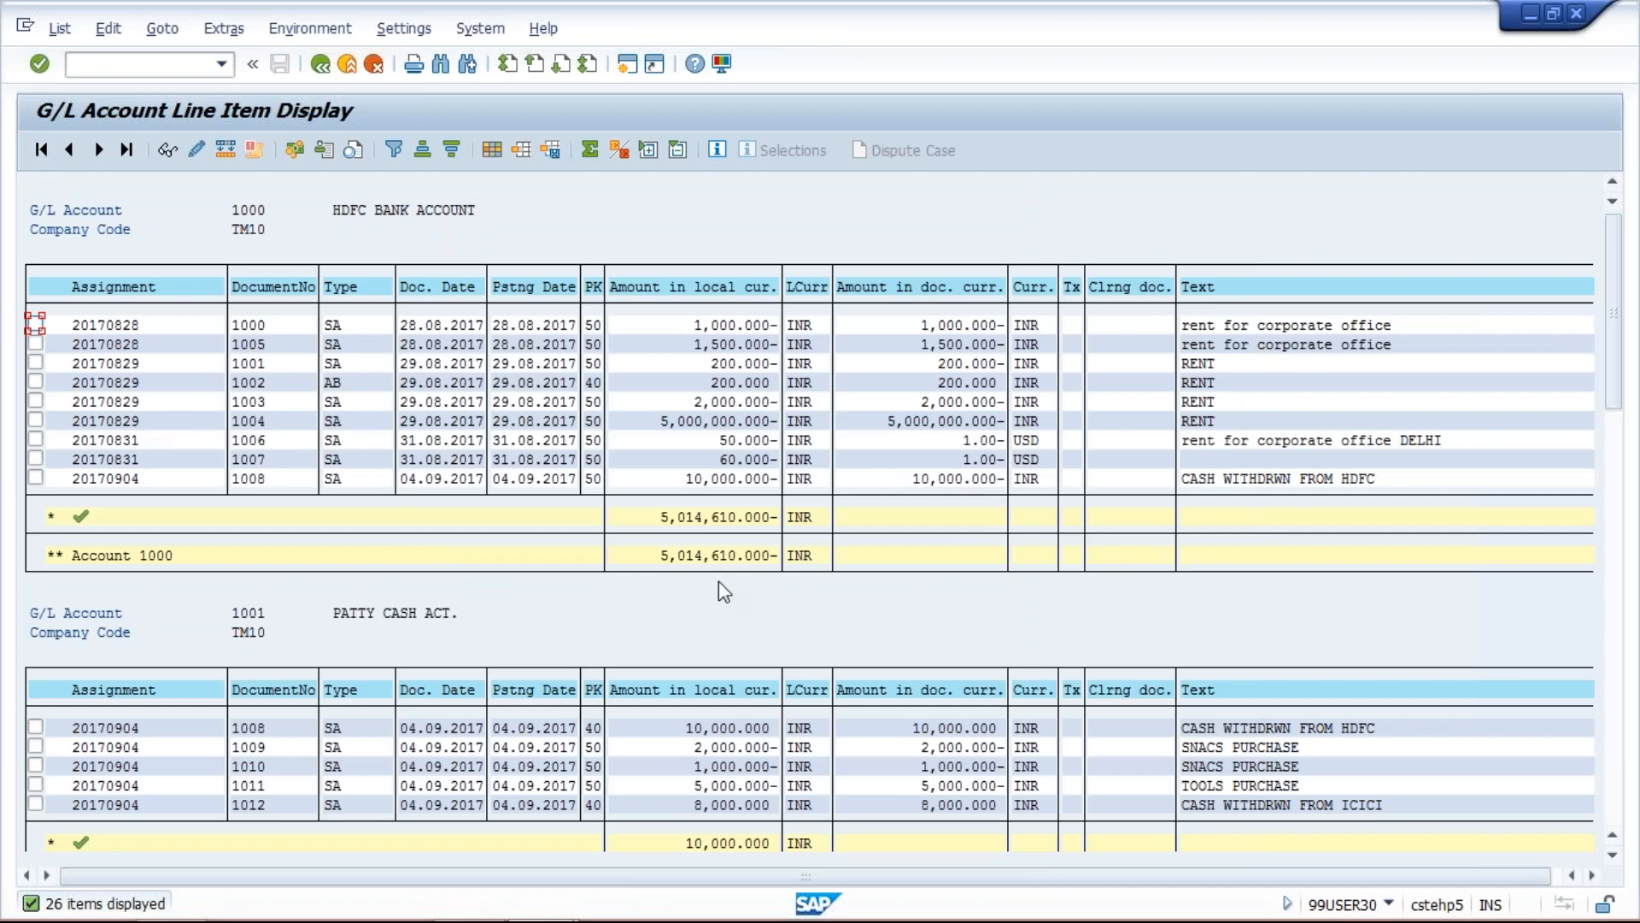
pyautogui.click(1576, 13)
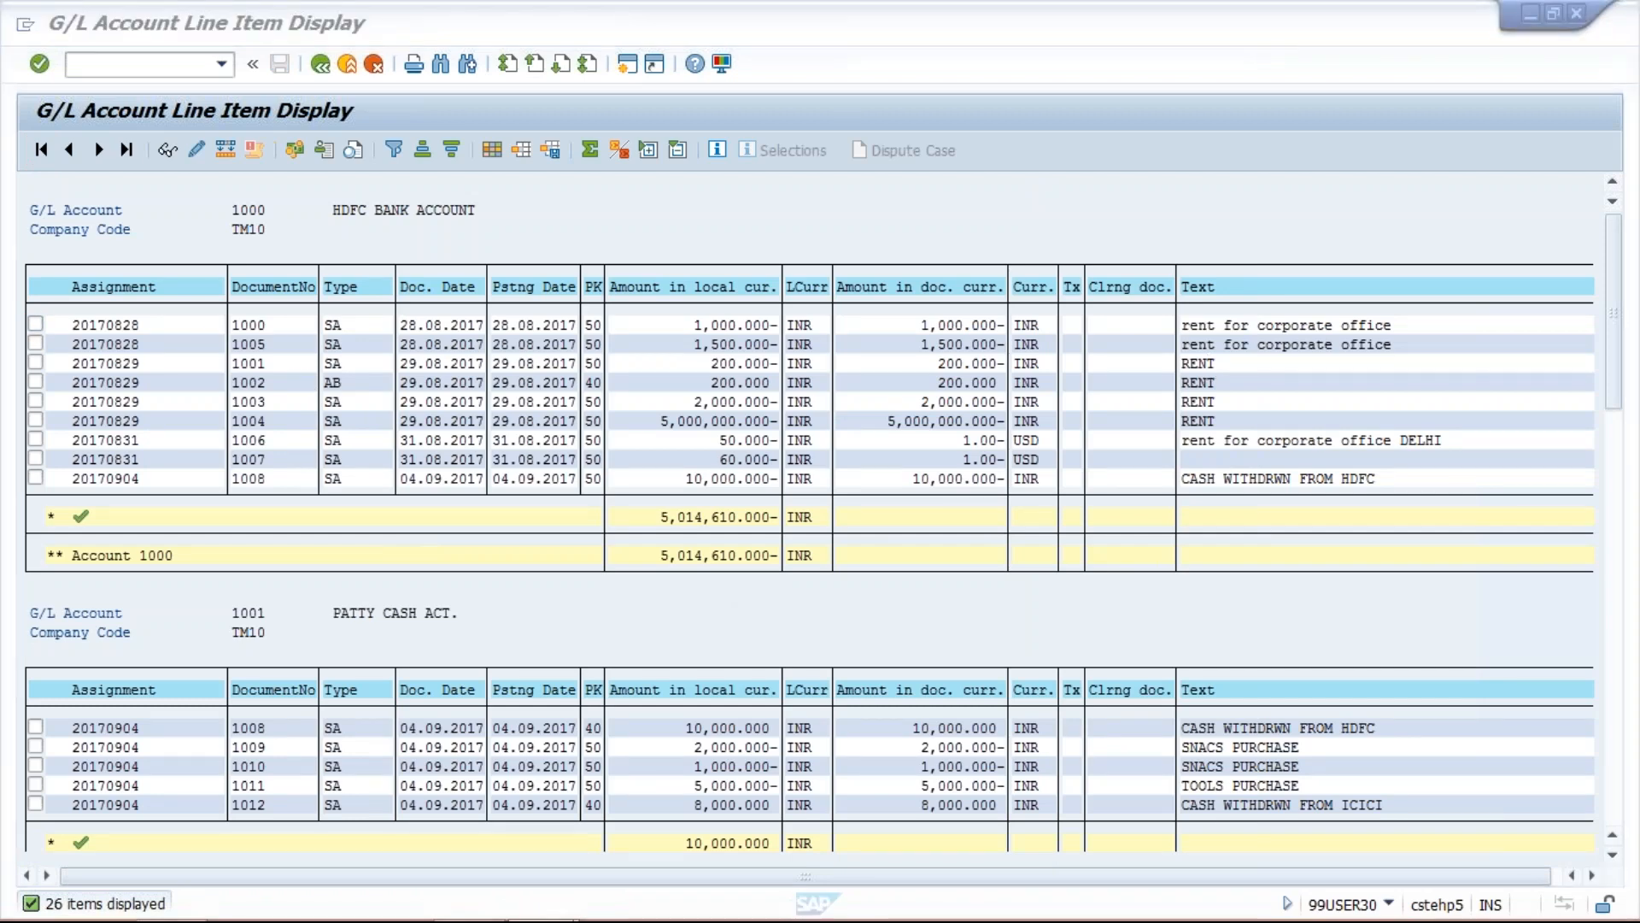
pyautogui.click(1631, 334)
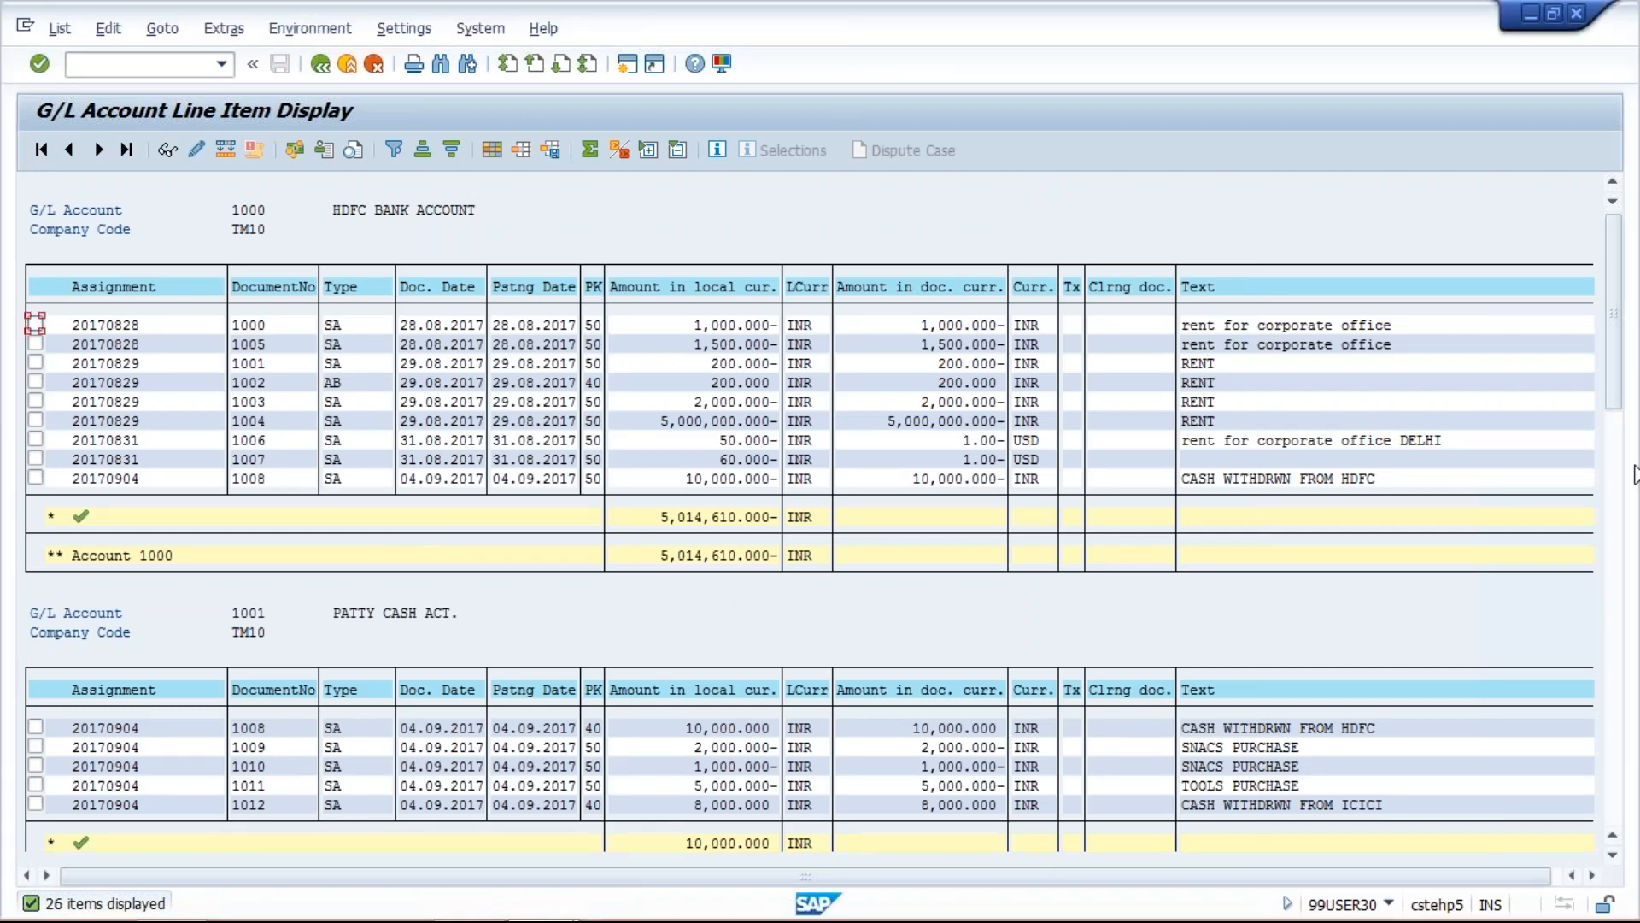
# Review the line items account by account down to RENT ACT and return to the selection screen.
pyautogui.click(1613, 855)
pyautogui.click(1614, 859)
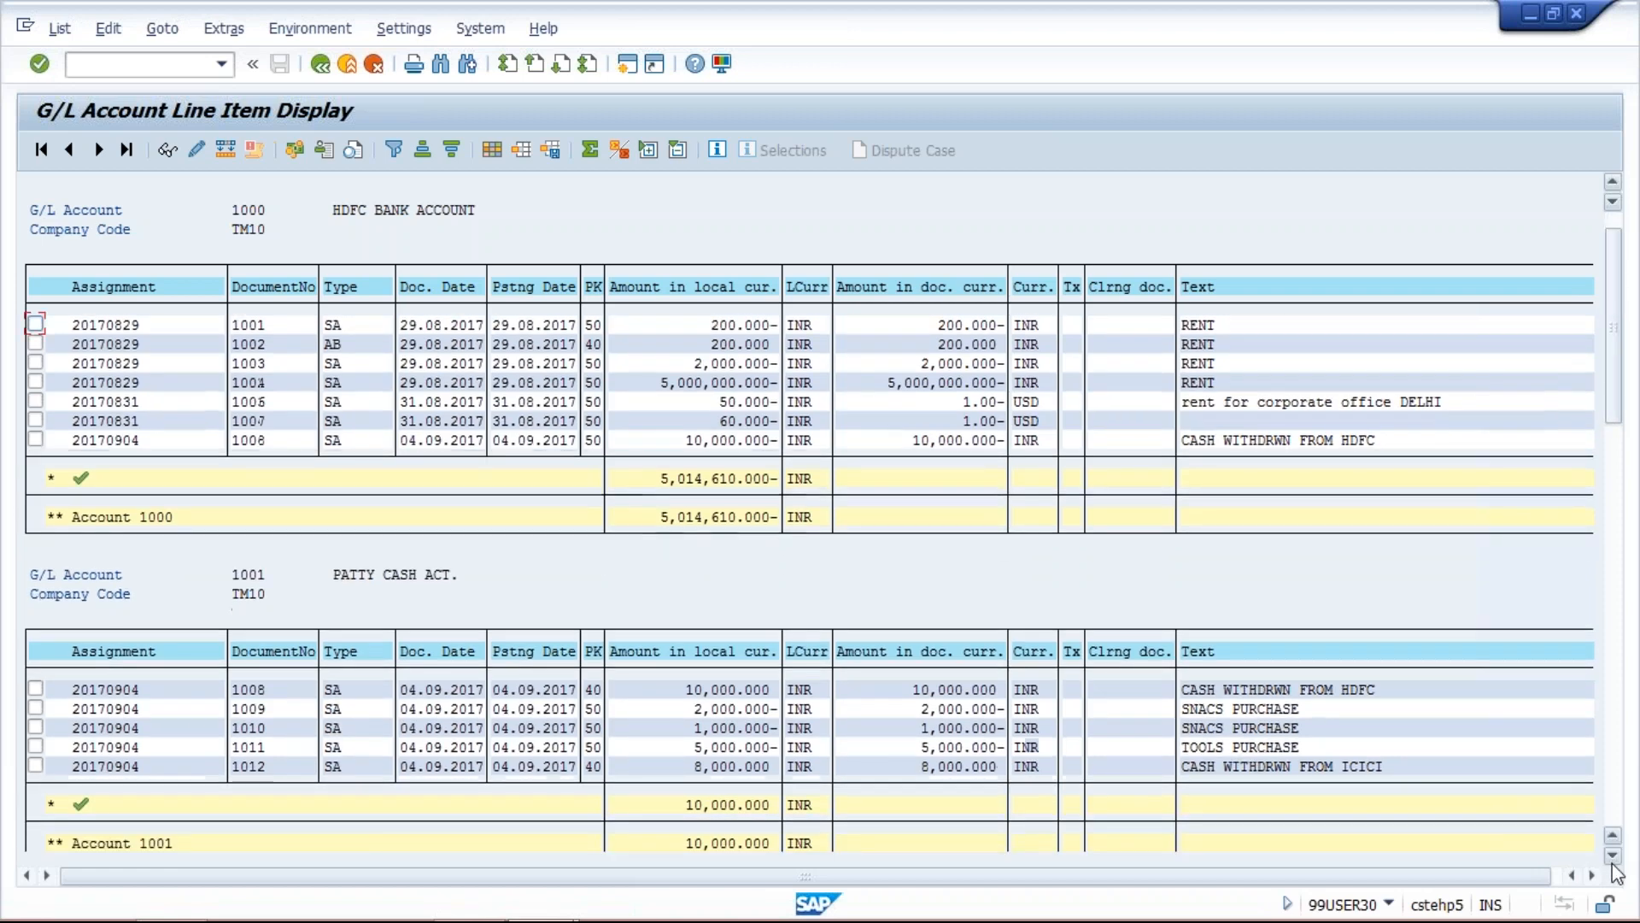
pyautogui.click(1614, 858)
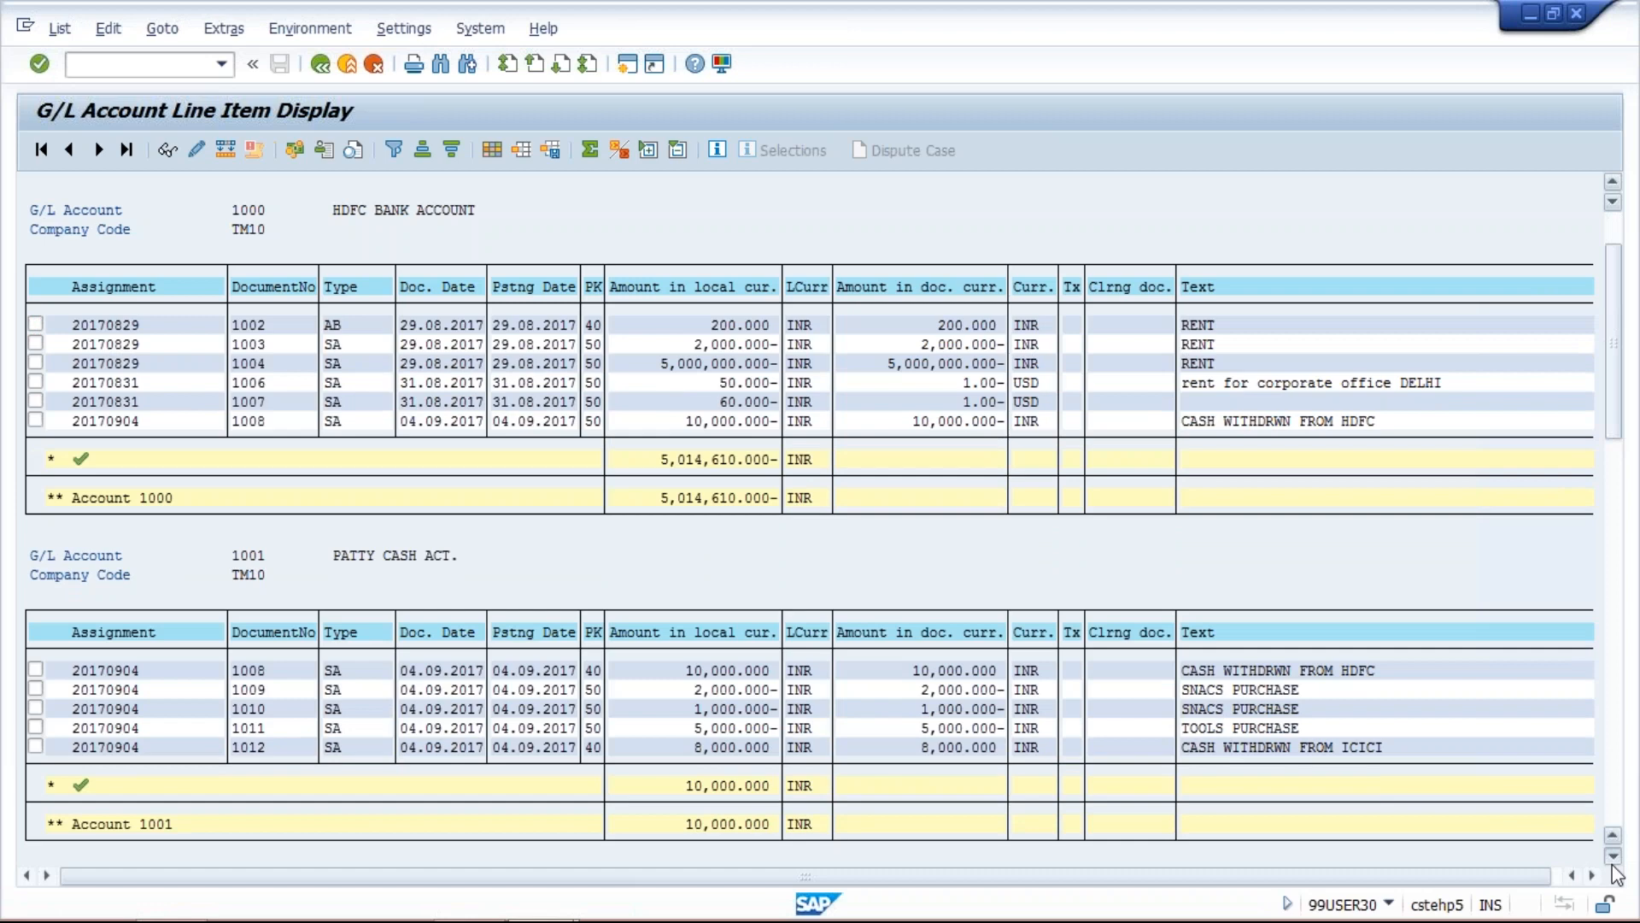
pyautogui.scroll(-3, 1592, 620)
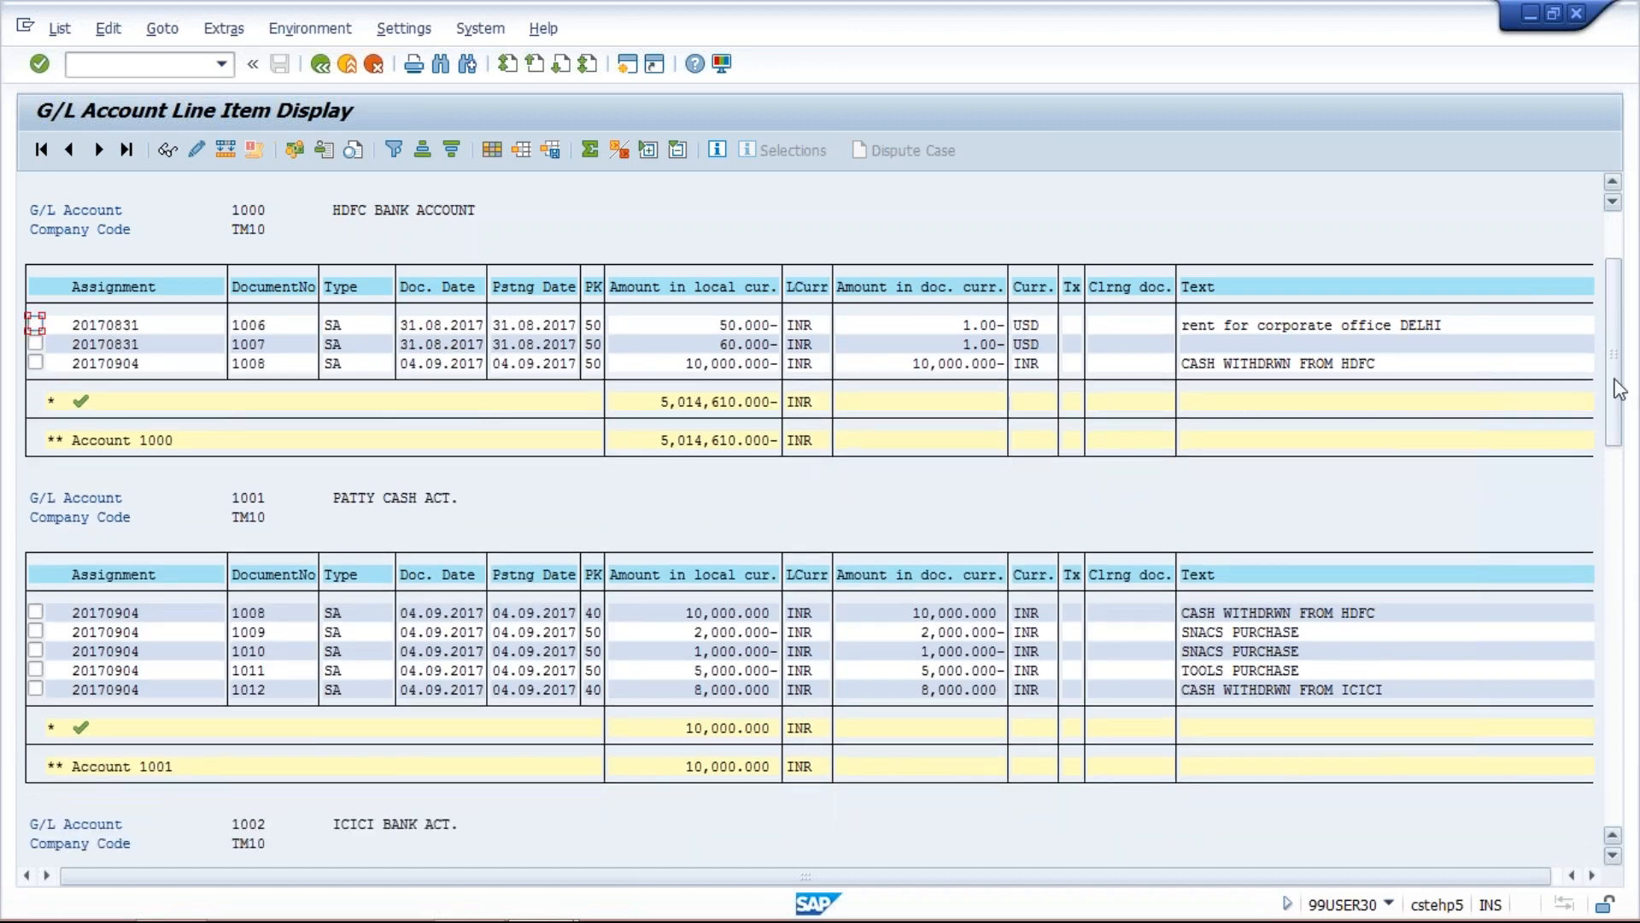
pyautogui.moveTo(1617, 413); pyautogui.dragTo(1623, 500)
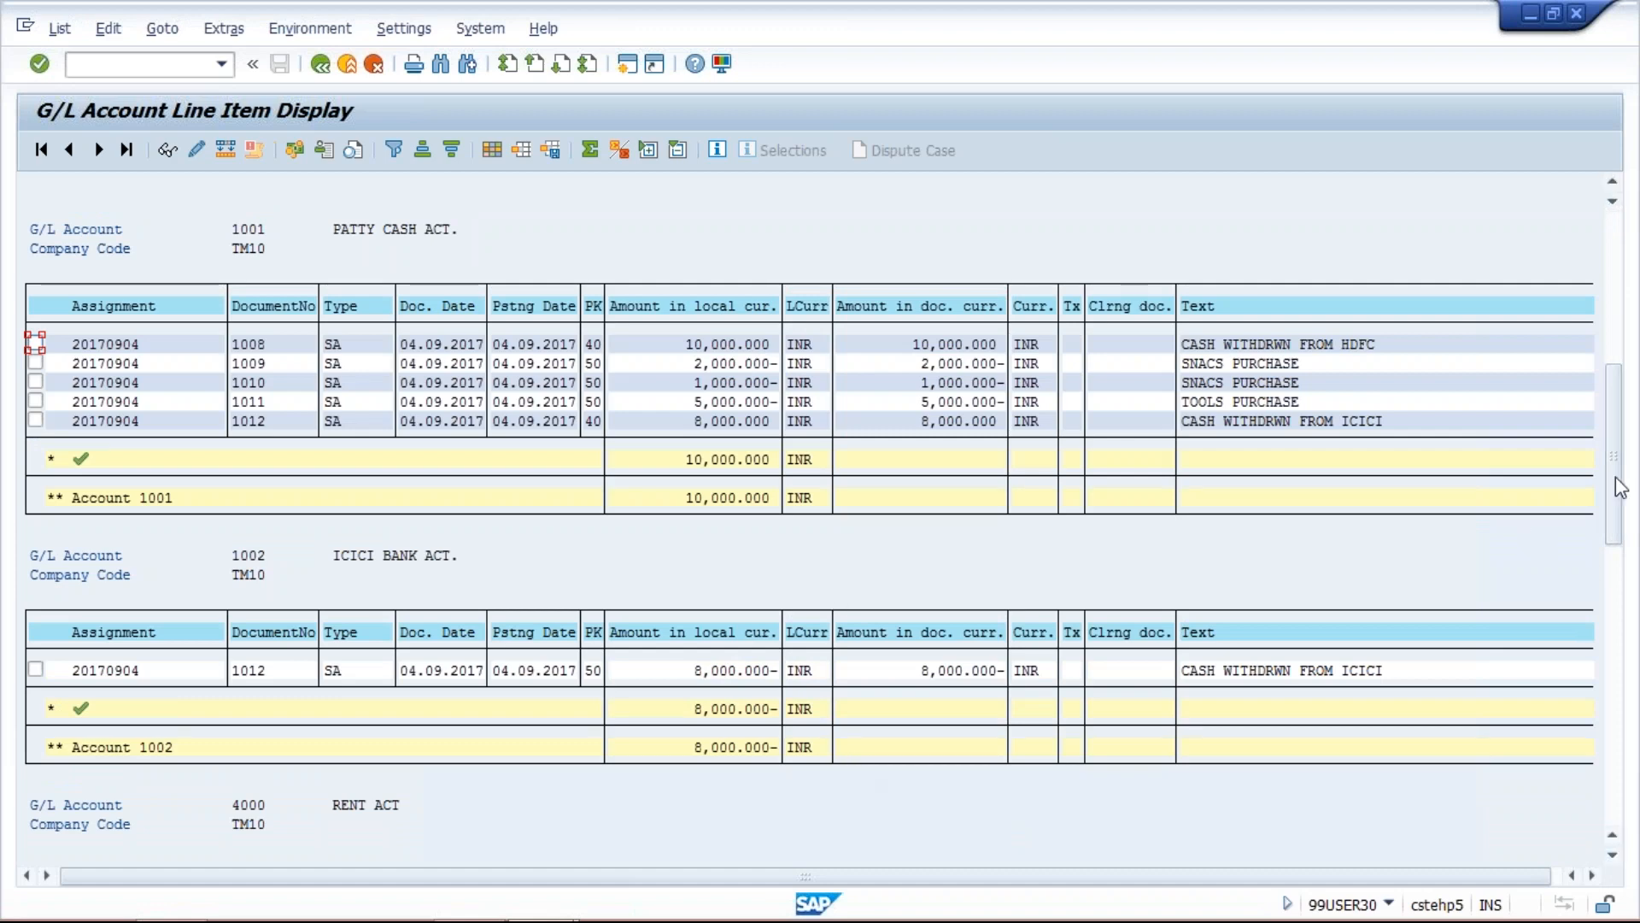
pyautogui.moveTo(1621, 487); pyautogui.dragTo(1629, 619)
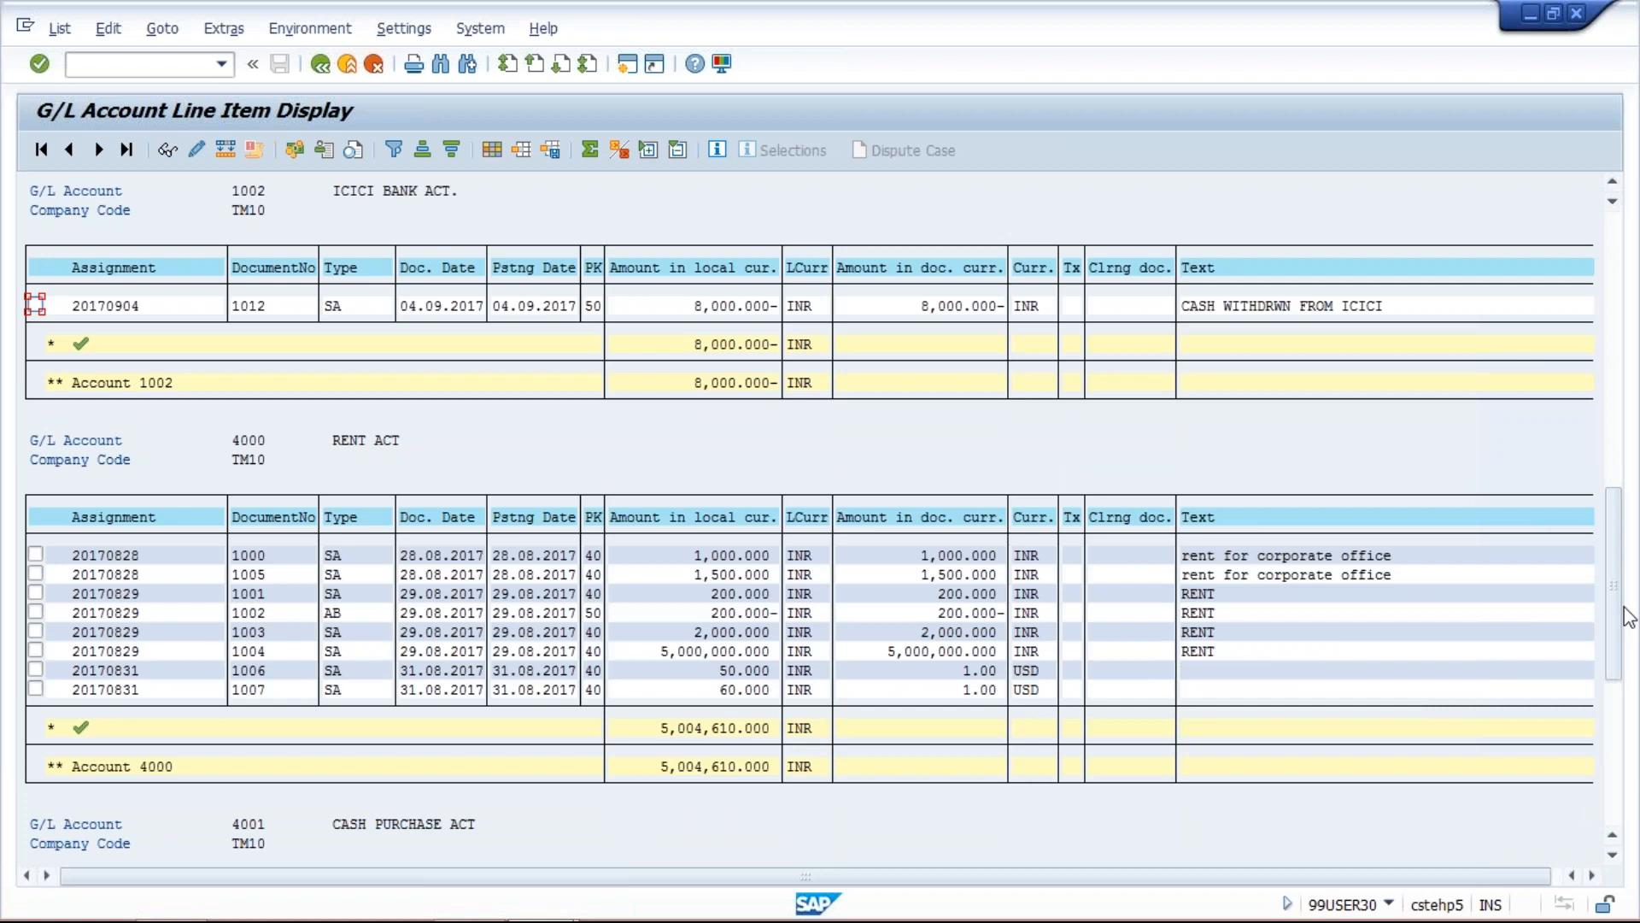
pyautogui.click(321, 65)
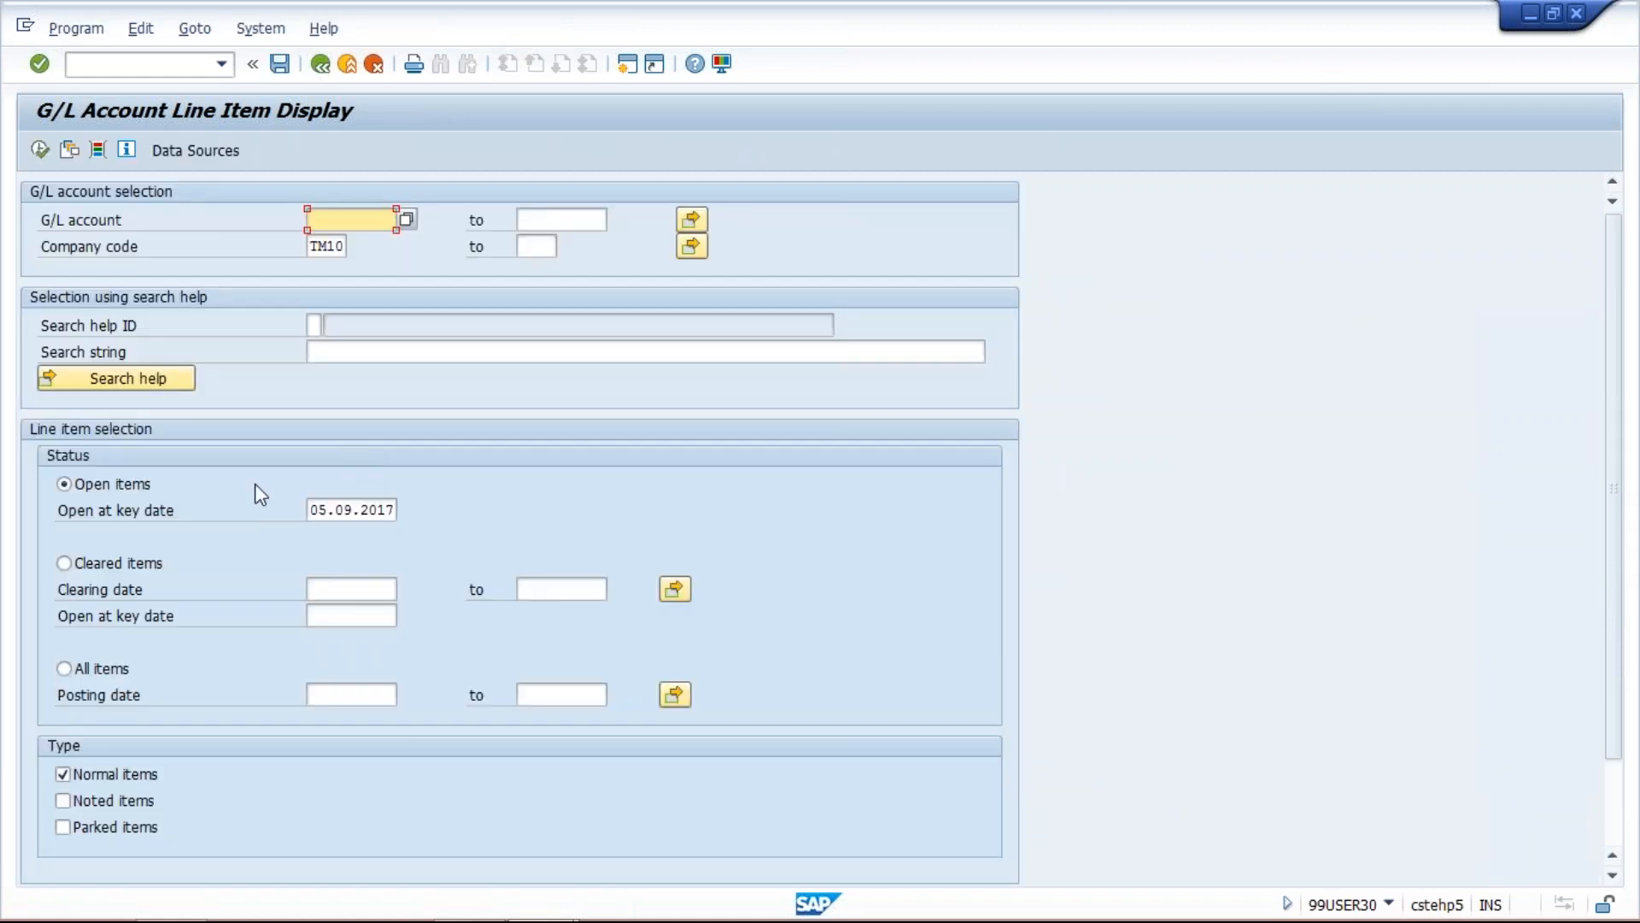
# Set the G/L account to 1000 on the selection screen.
pyautogui.click(333, 218)
pyautogui.write('10000')
pyautogui.press('Return')
pyautogui.click(397, 156)
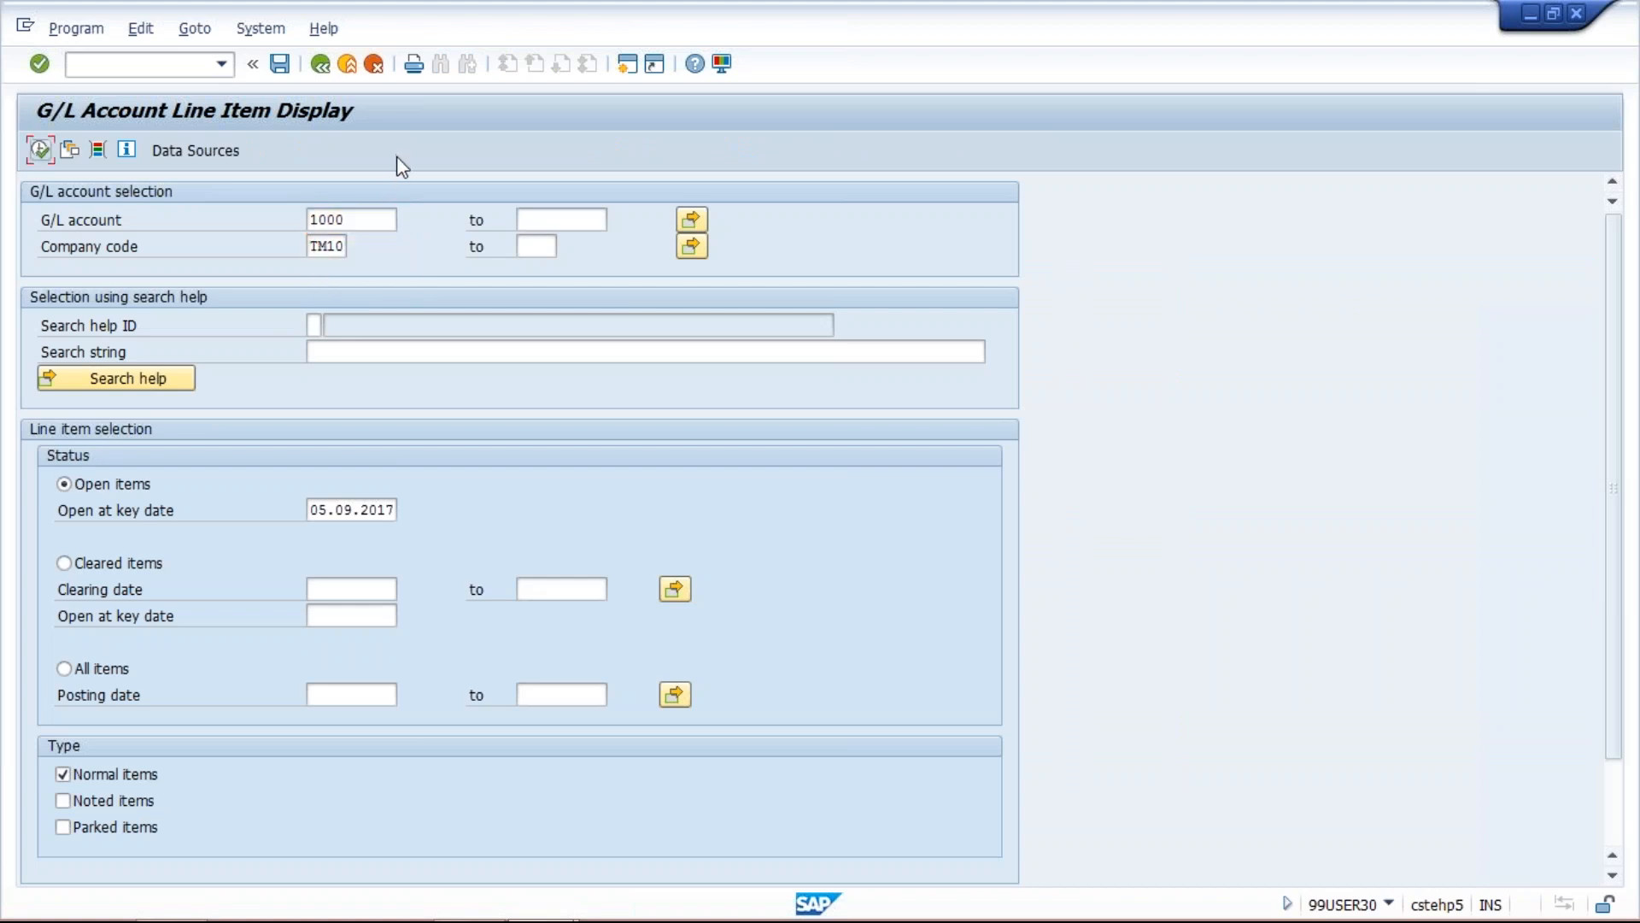
# Set the Document Type to AB in the dynamic selections and run the line item report.
pyautogui.click(96, 153)
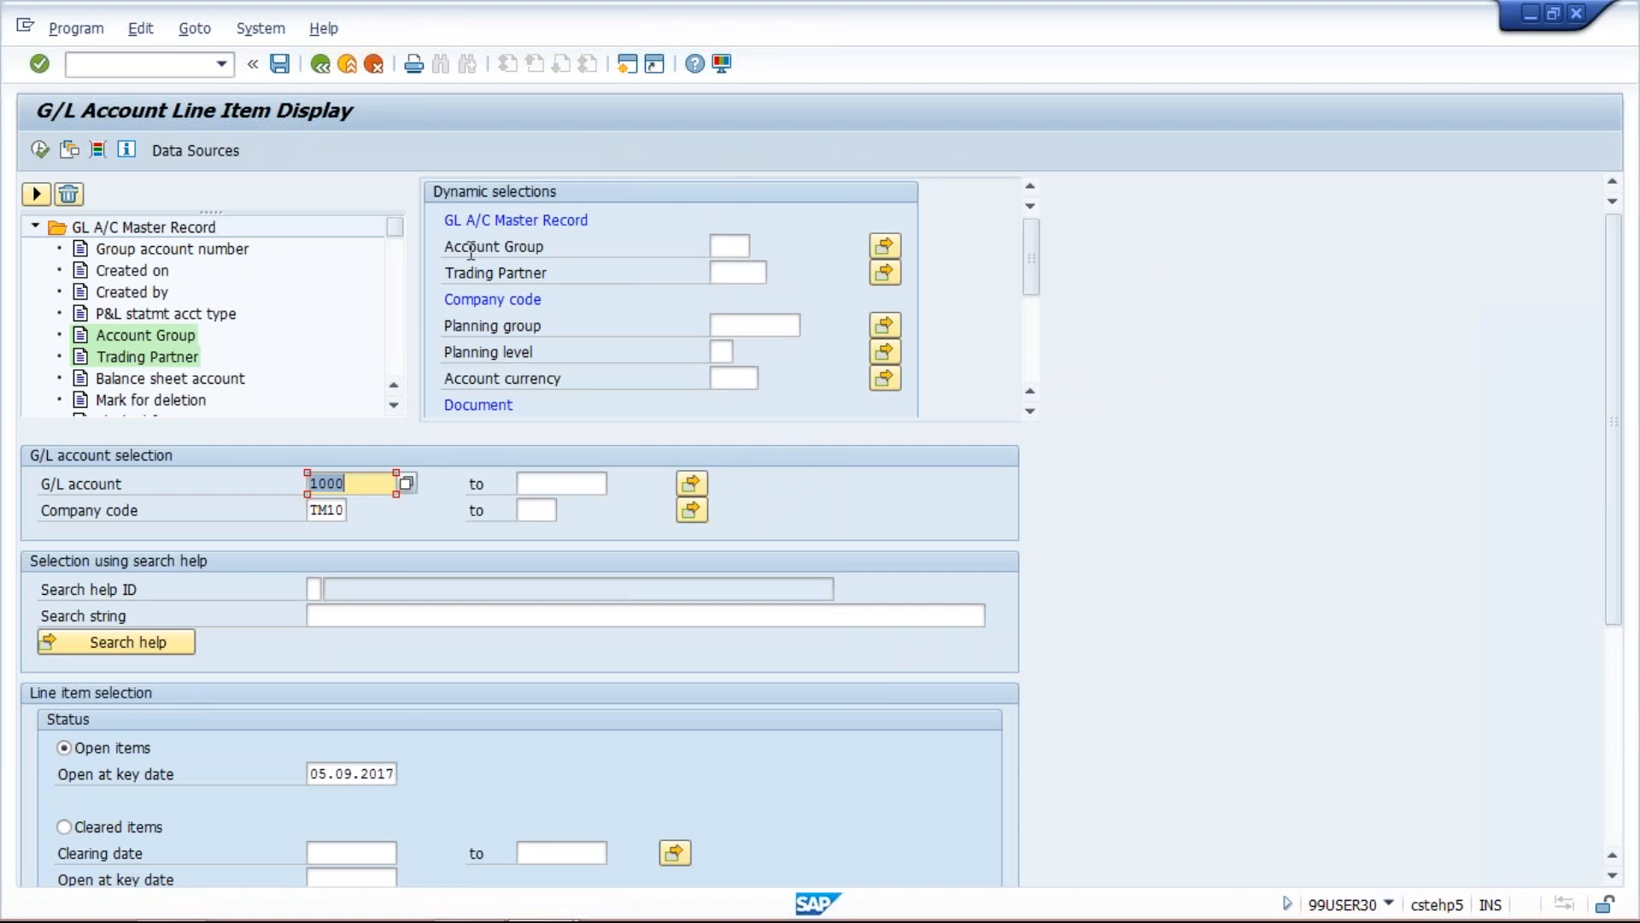
pyautogui.click(99, 152)
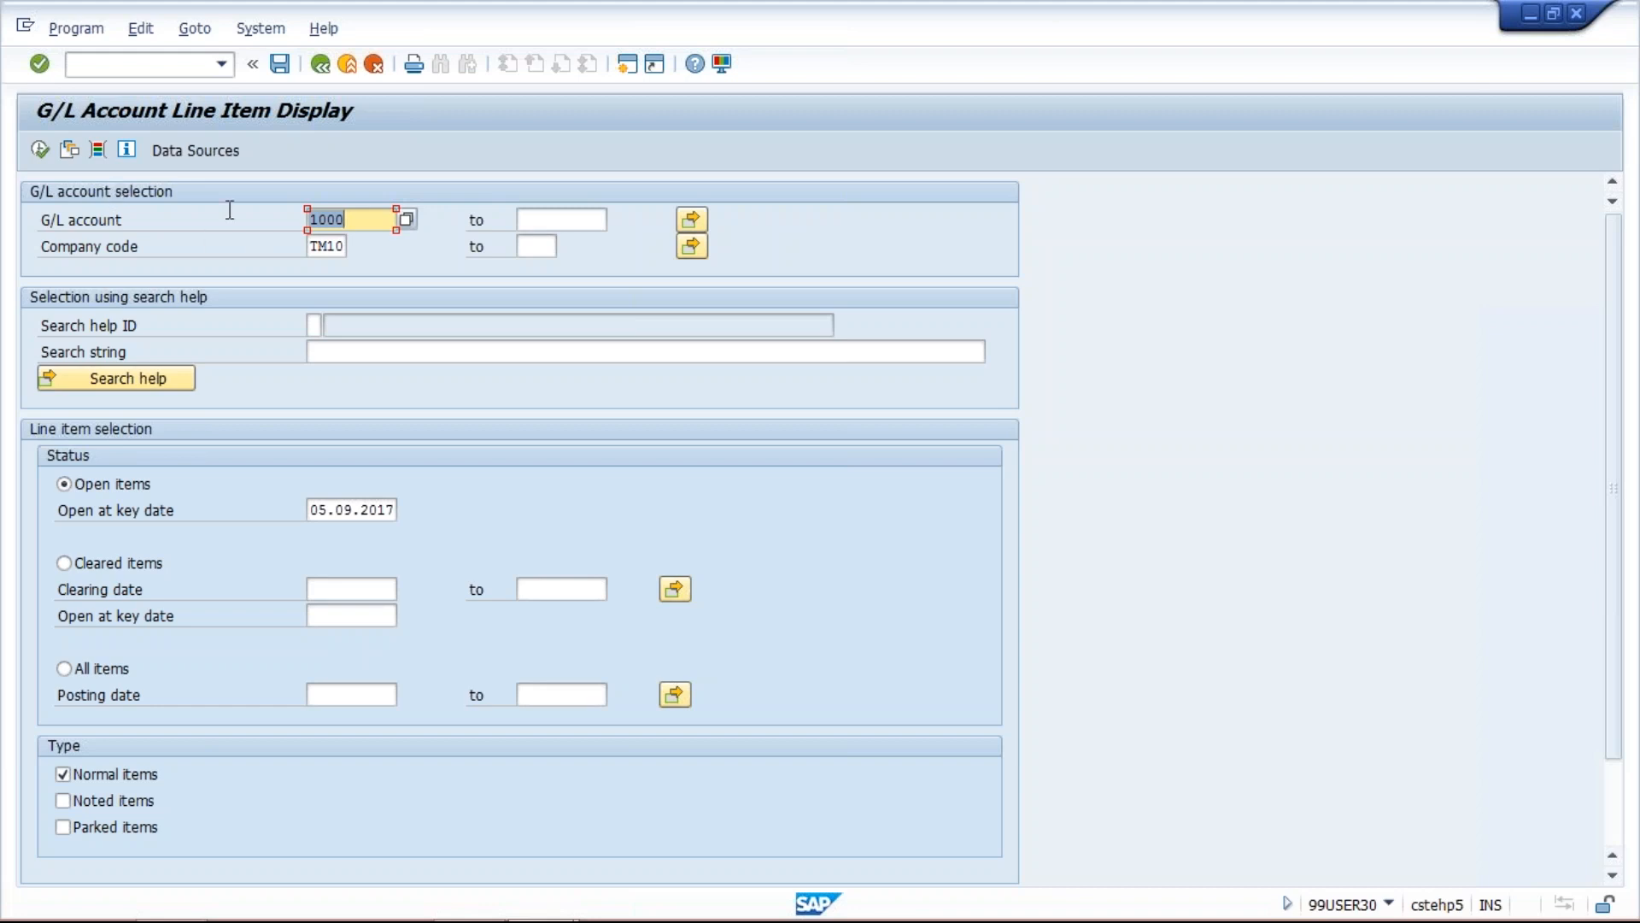
pyautogui.click(97, 149)
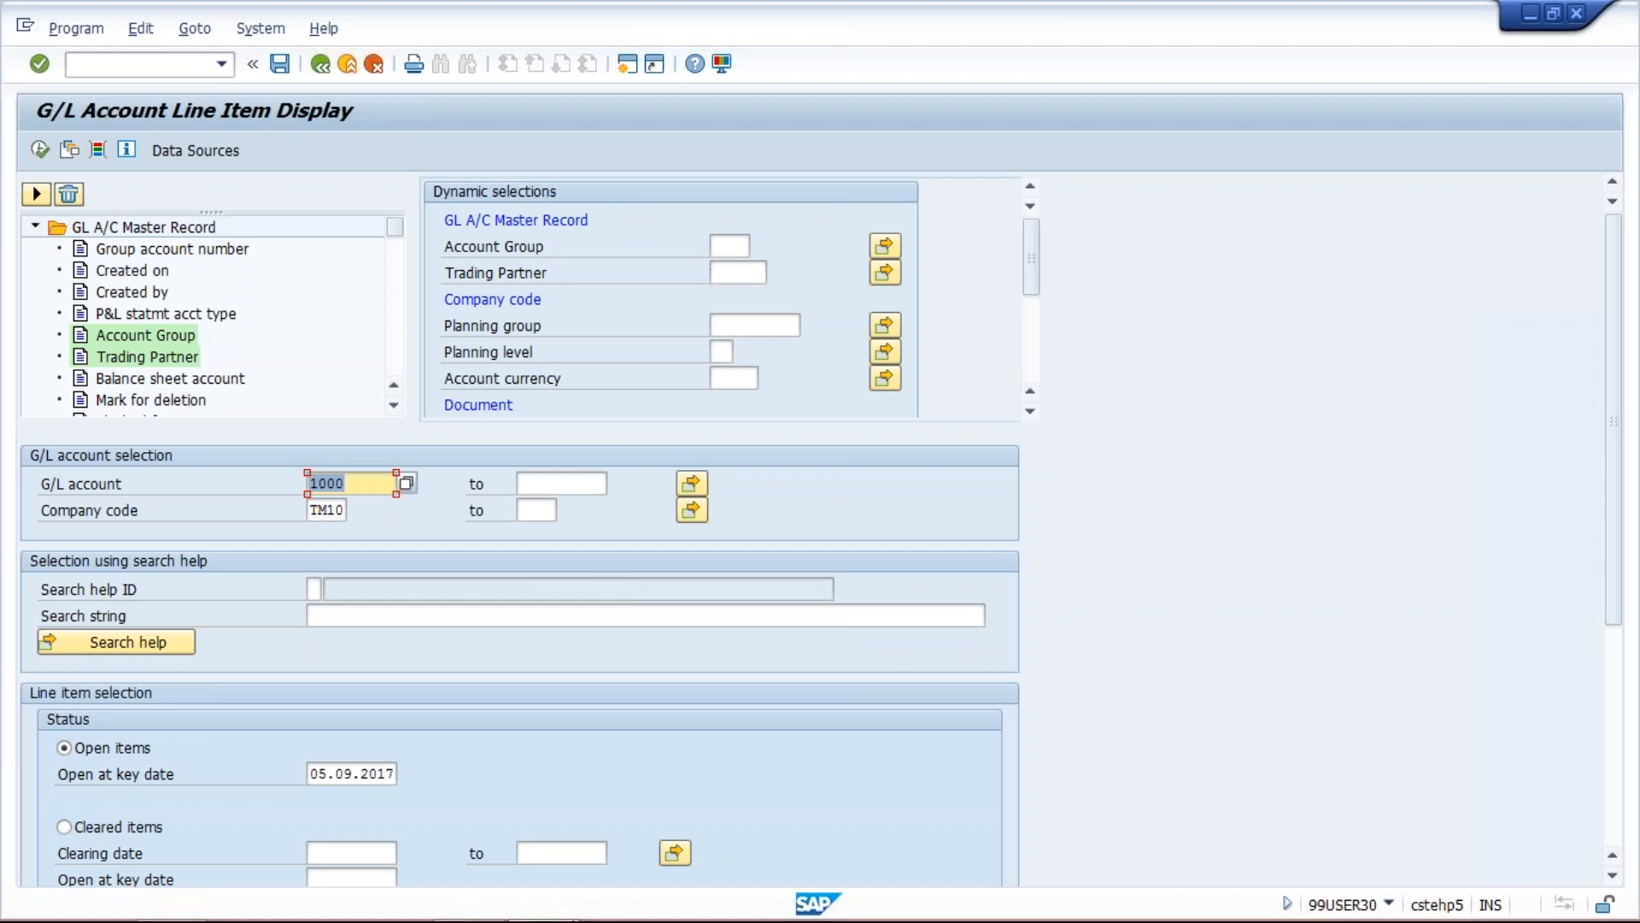
pyautogui.click(1030, 414)
pyautogui.click(1029, 414)
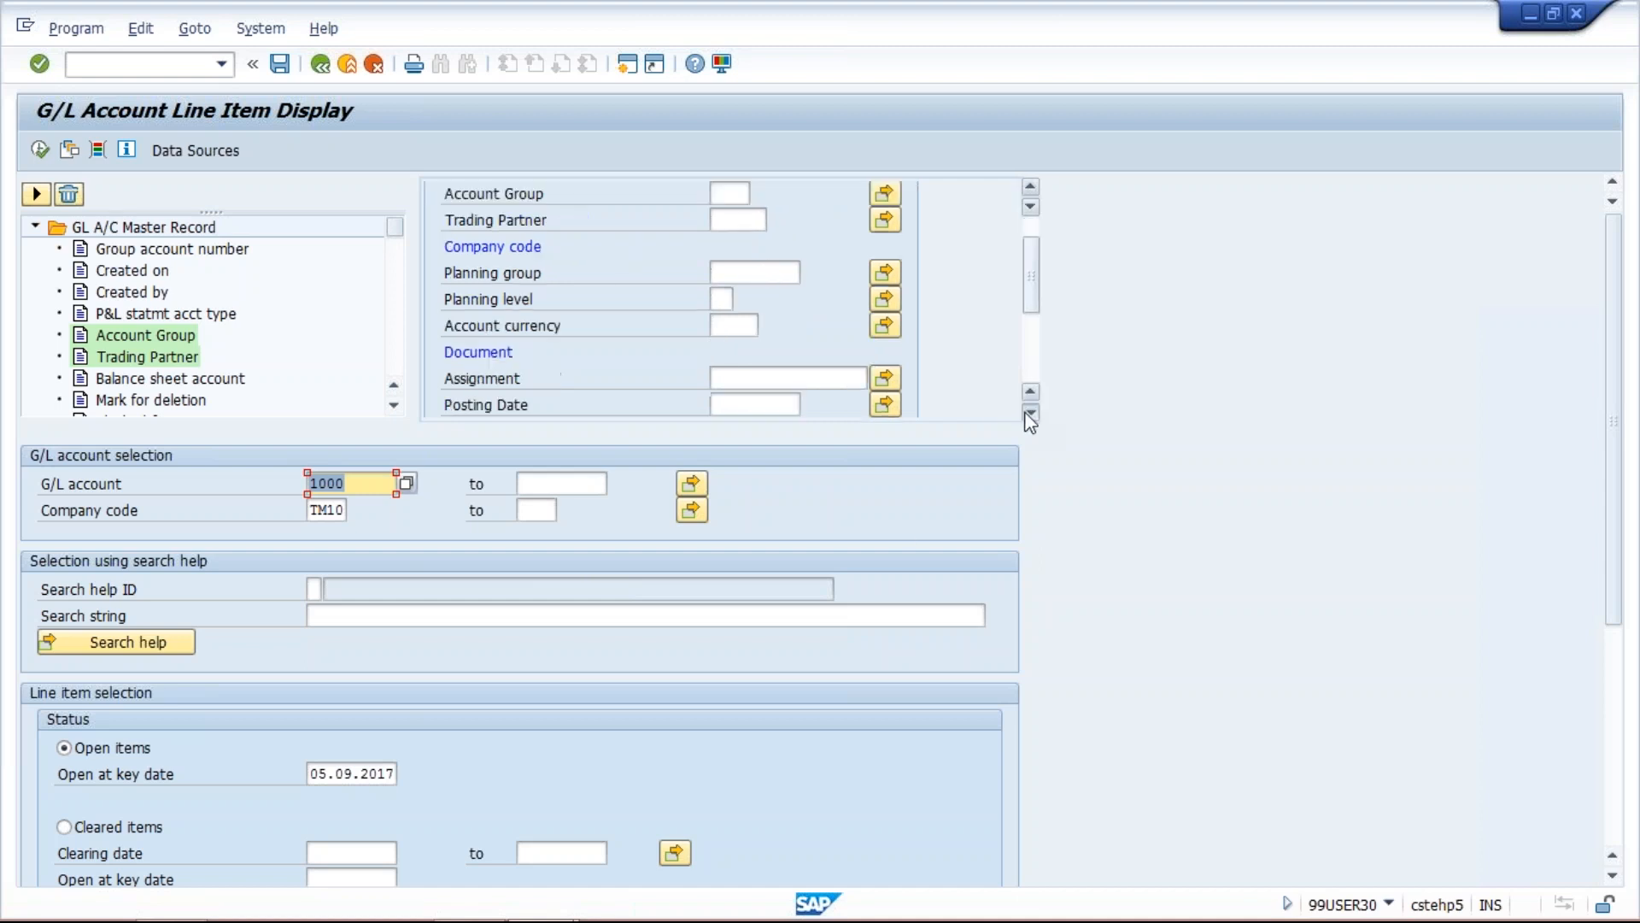
pyautogui.click(1029, 414)
pyautogui.click(1030, 413)
pyautogui.click(1031, 413)
pyautogui.click(1031, 414)
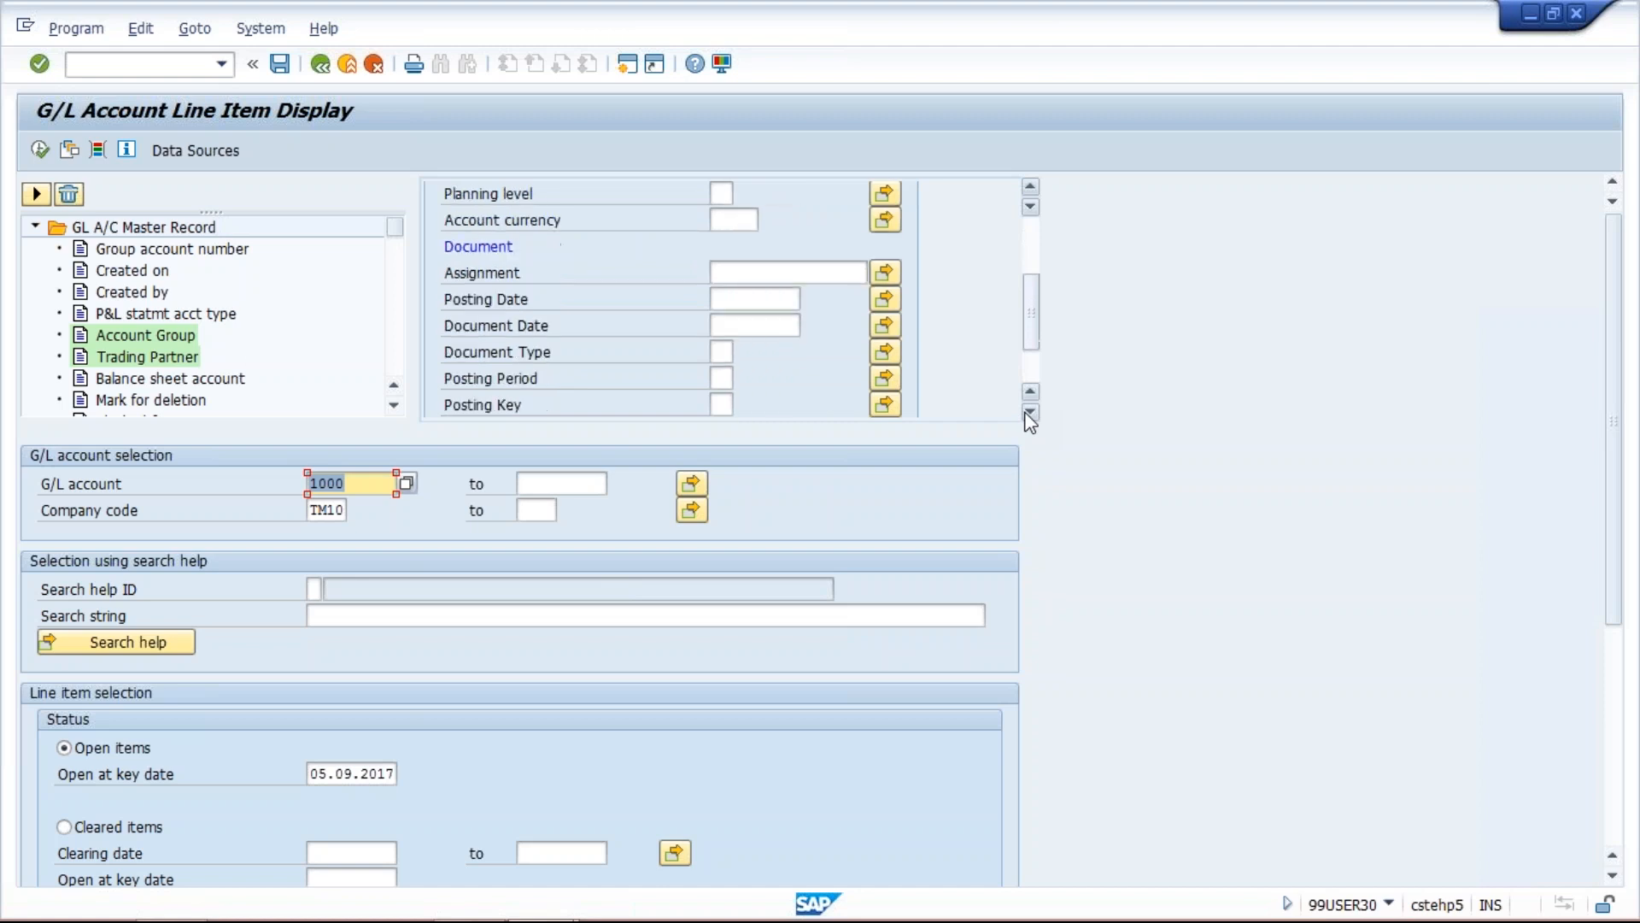
pyautogui.click(1030, 414)
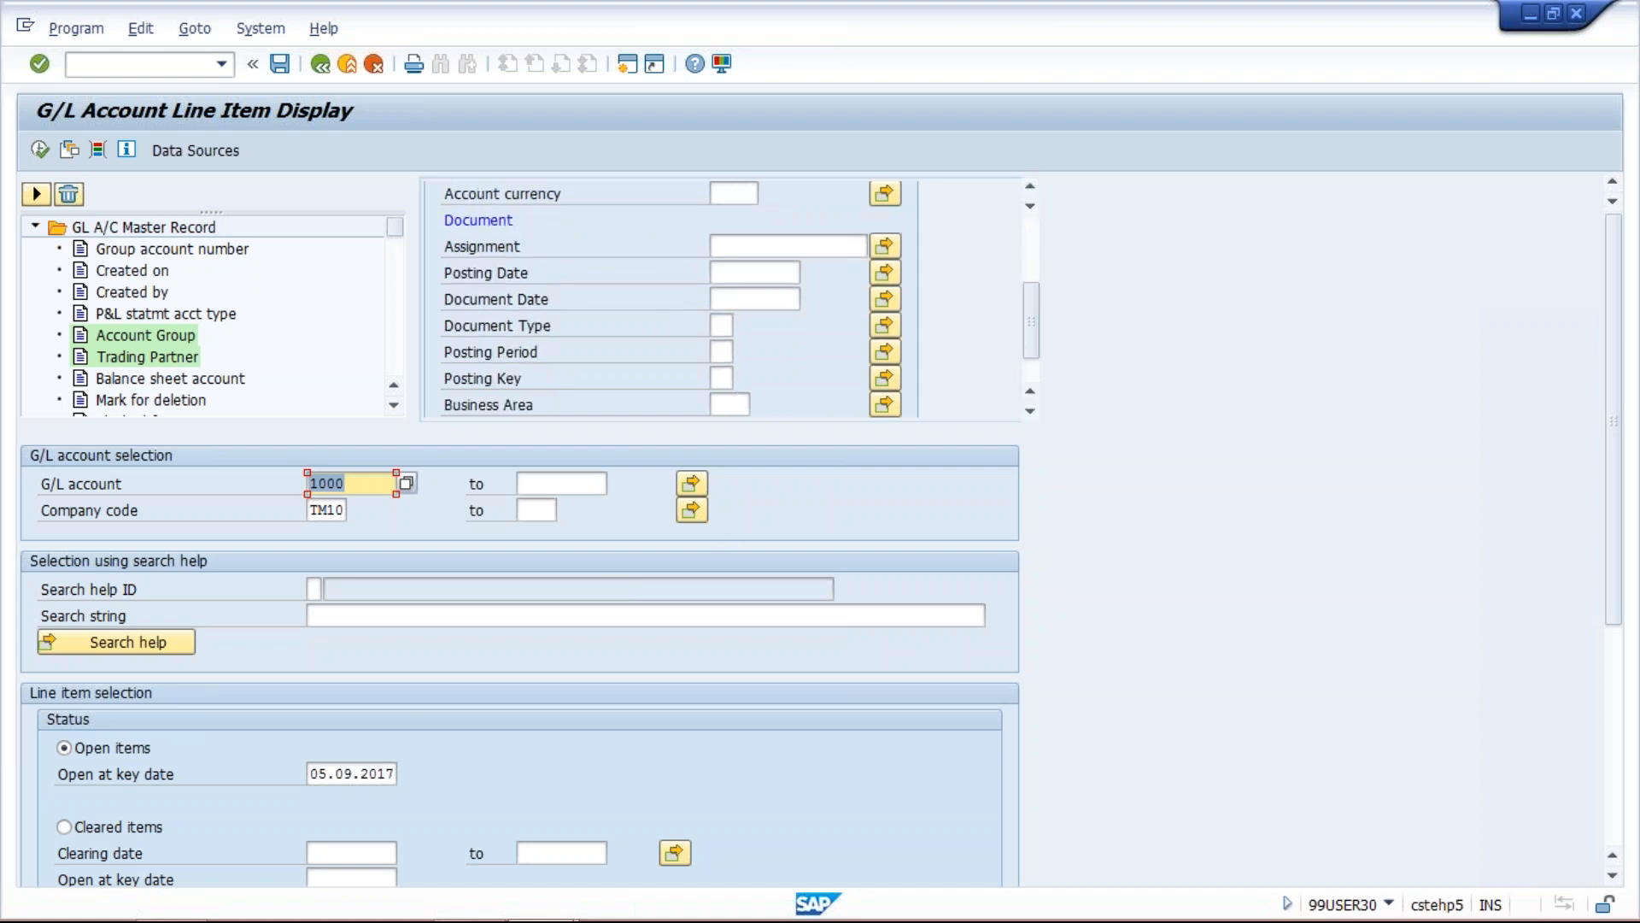
pyautogui.click(723, 326)
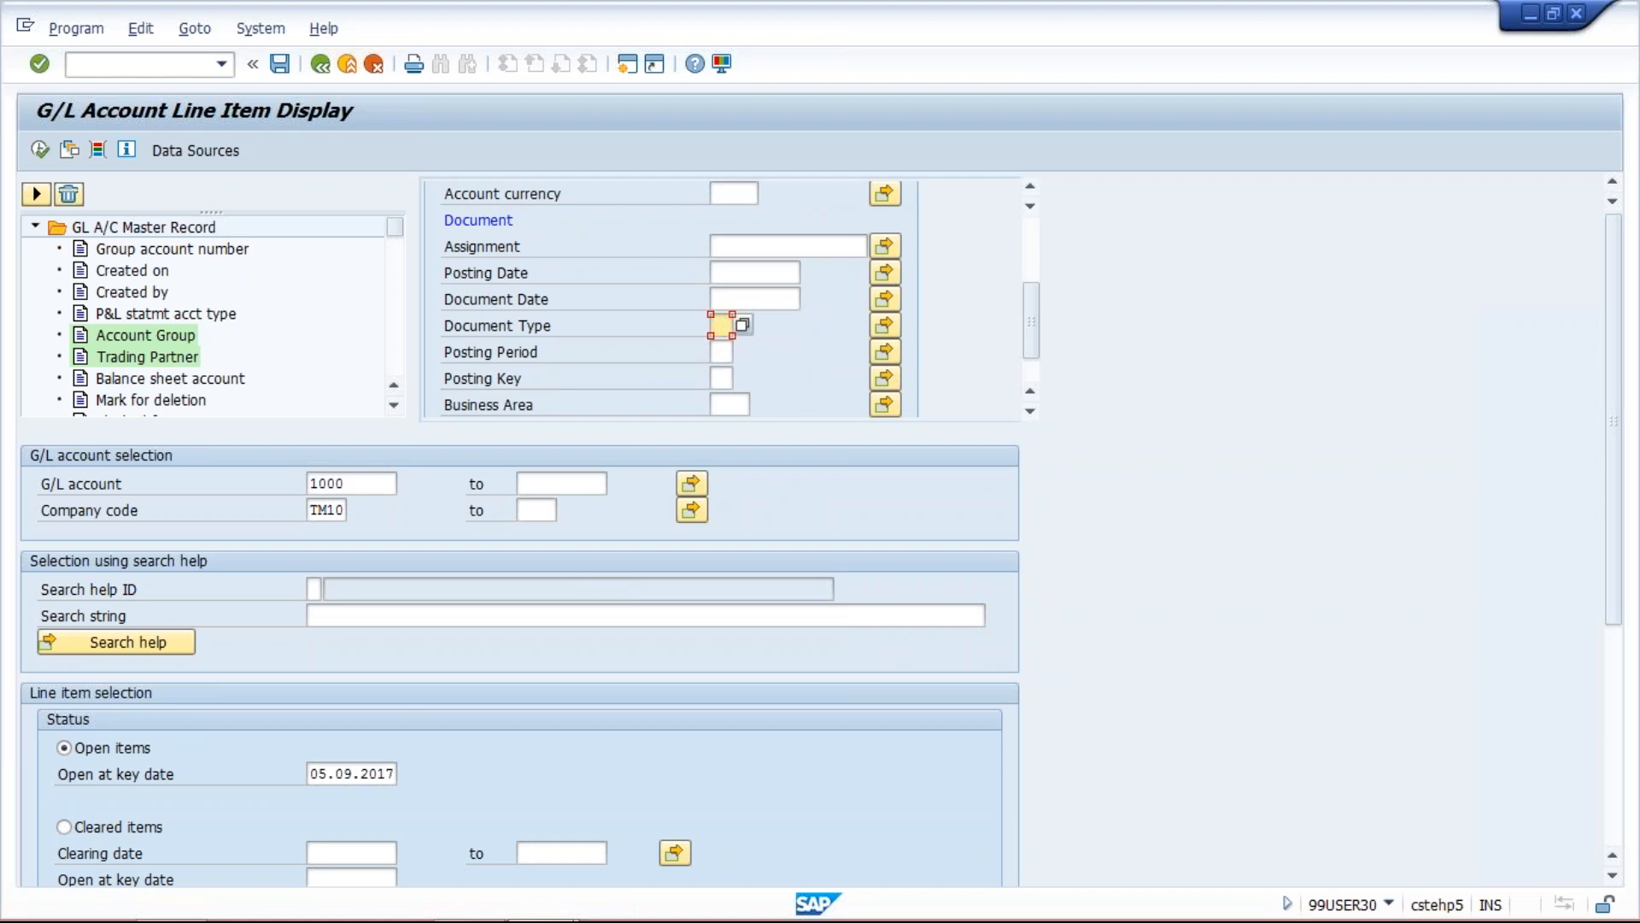
pyautogui.write('AB')
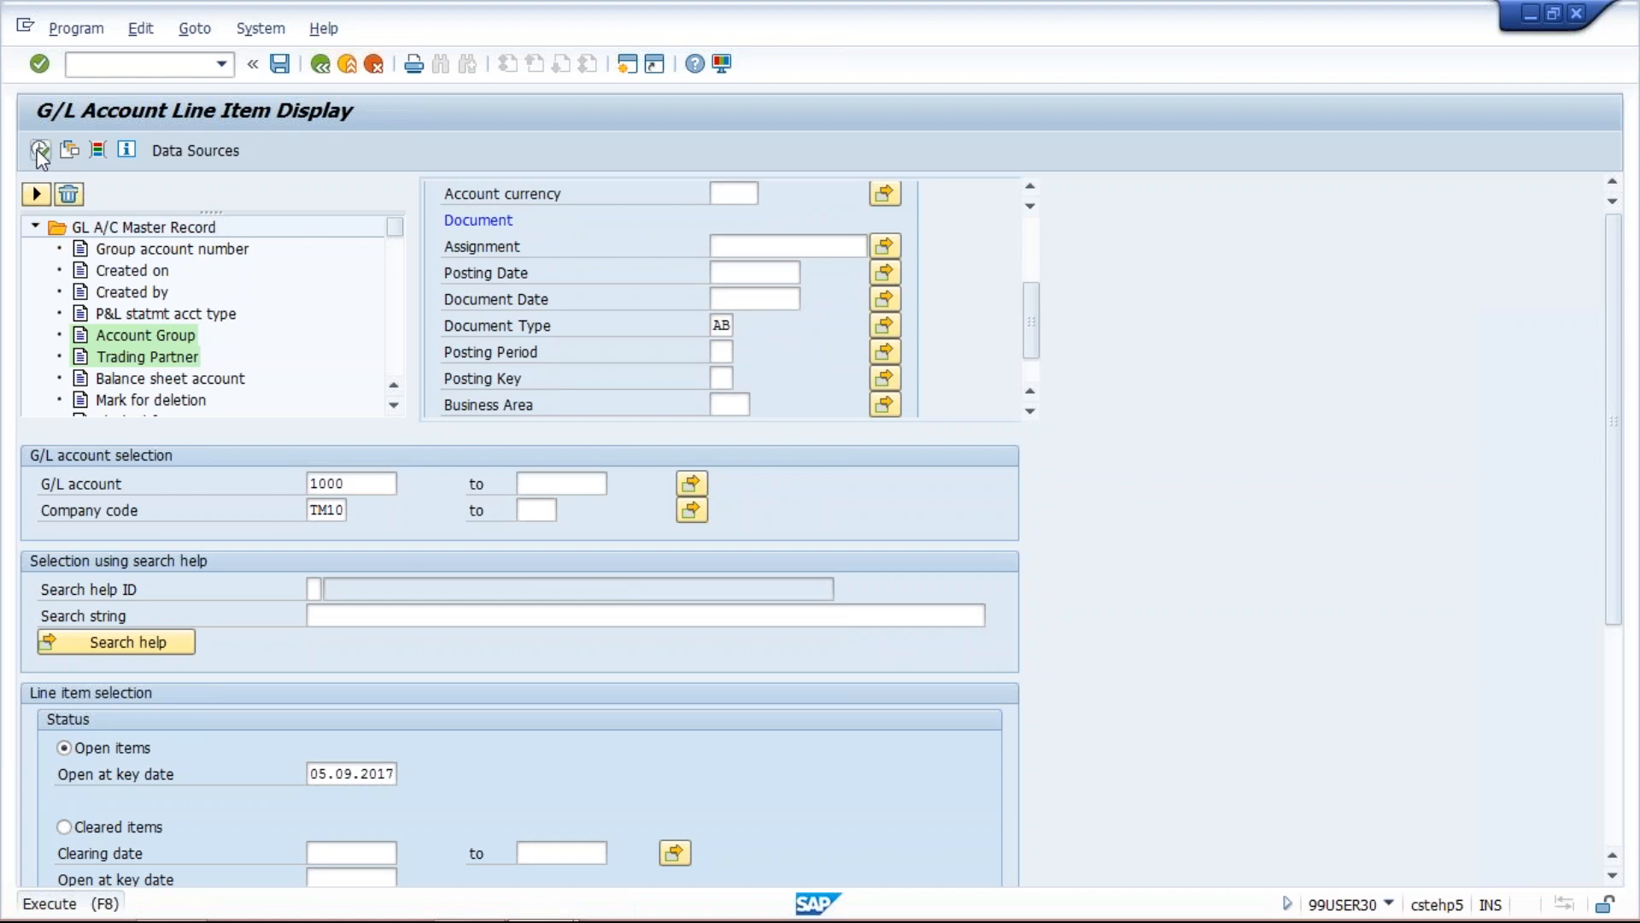
pyautogui.click(40, 152)
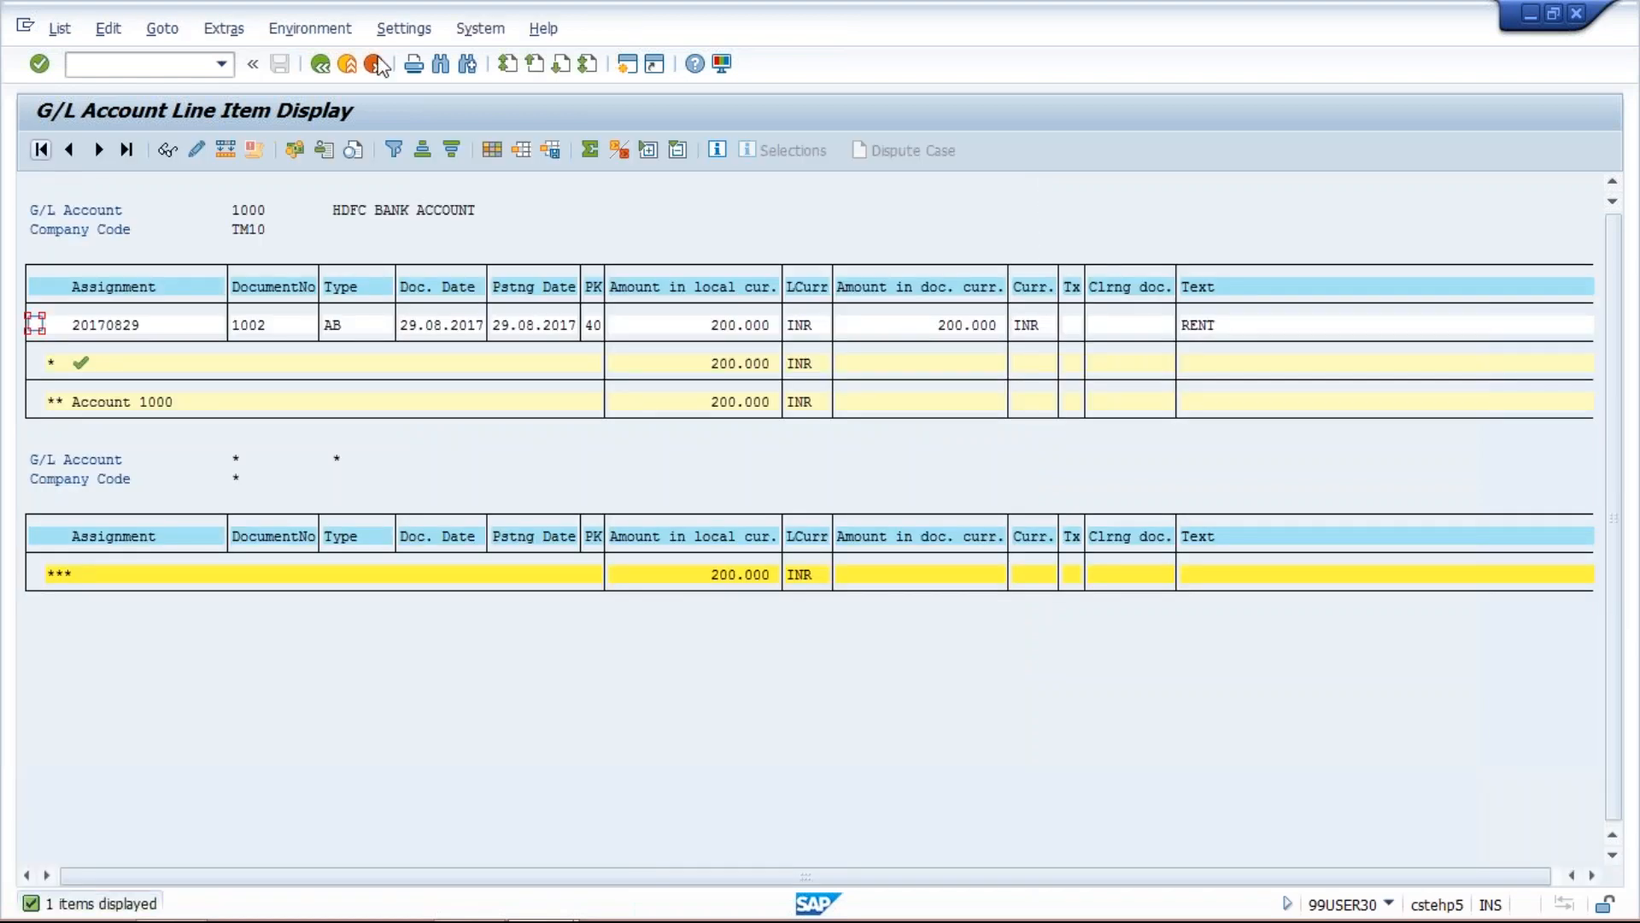
# Return to the selection screen and clear the Document Type in the dynamic selections.
pyautogui.click(323, 65)
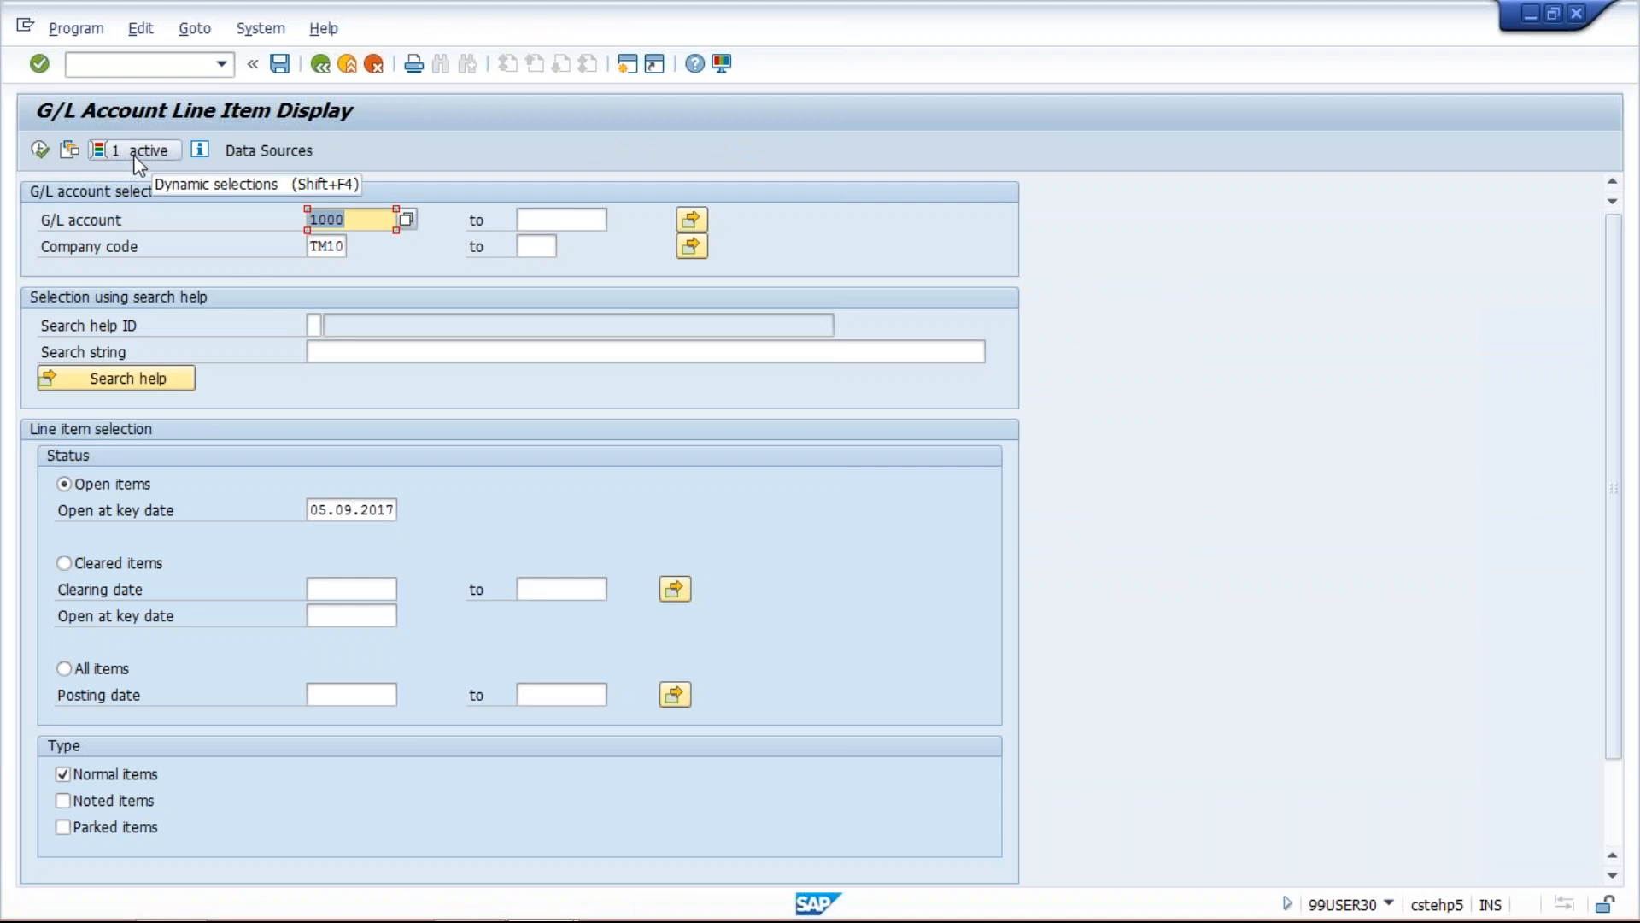
pyautogui.click(135, 157)
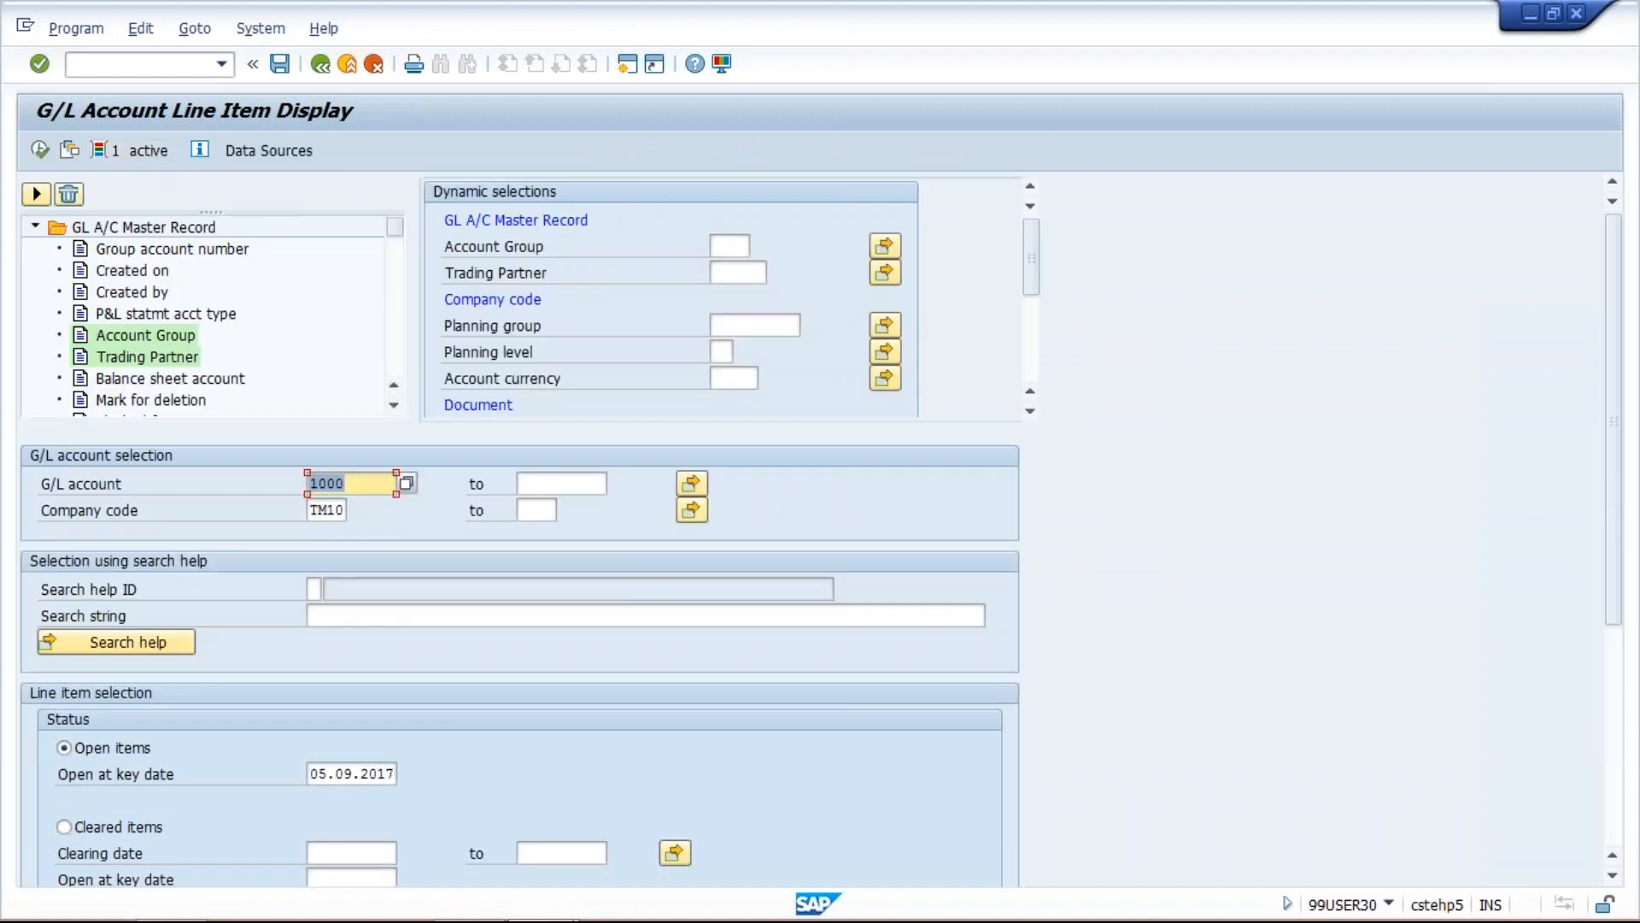
pyautogui.click(1032, 387)
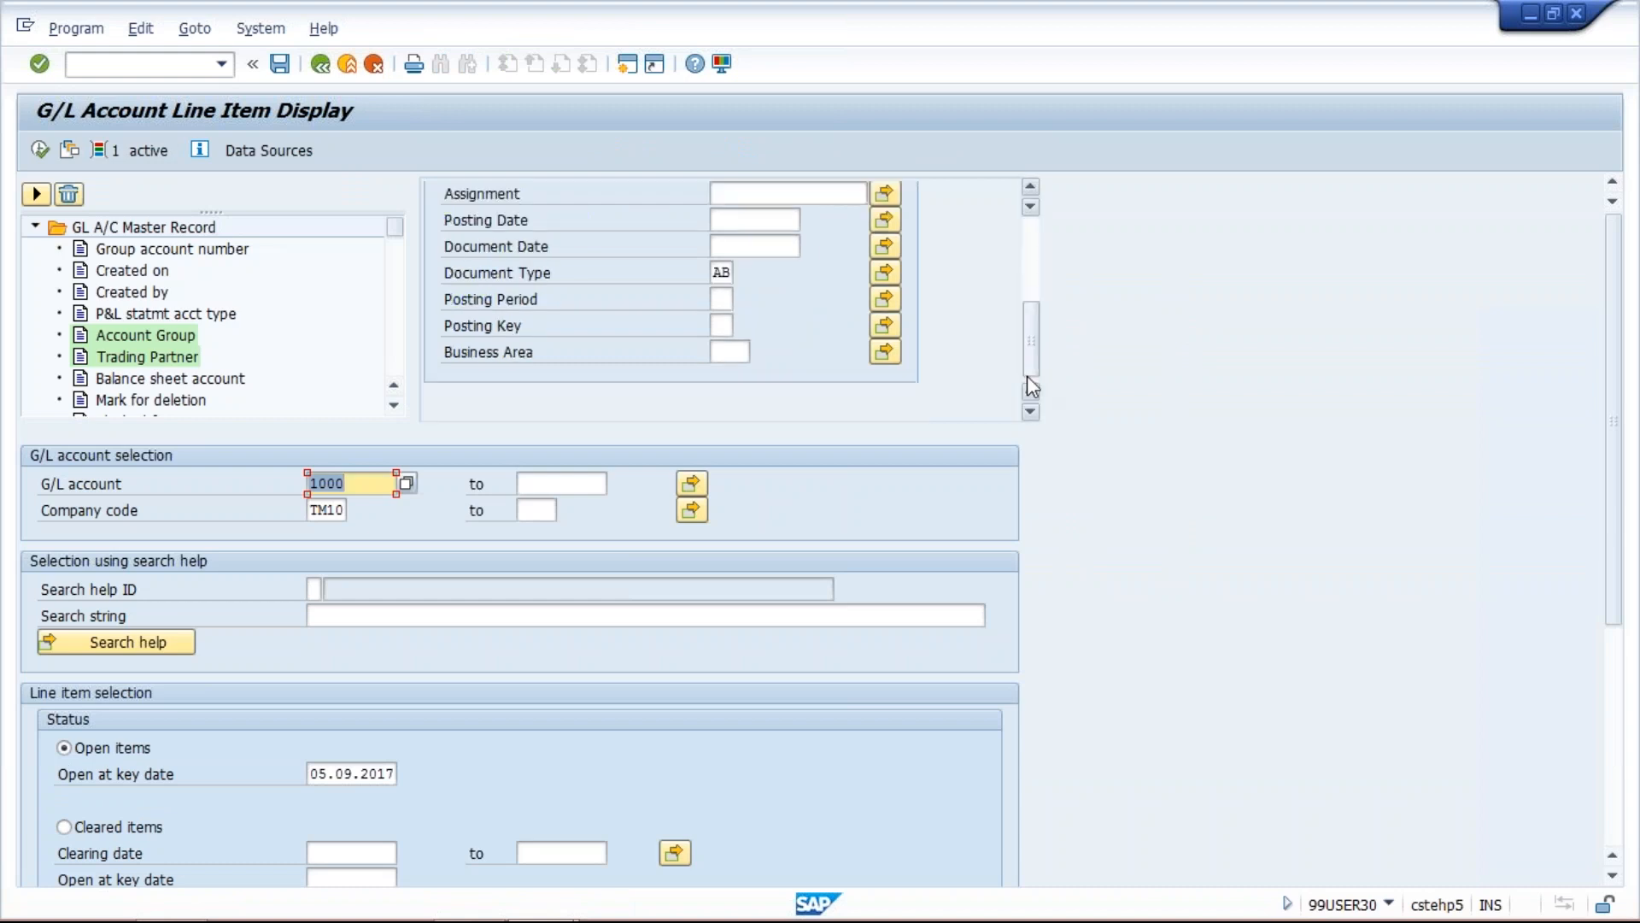
pyautogui.click(722, 272)
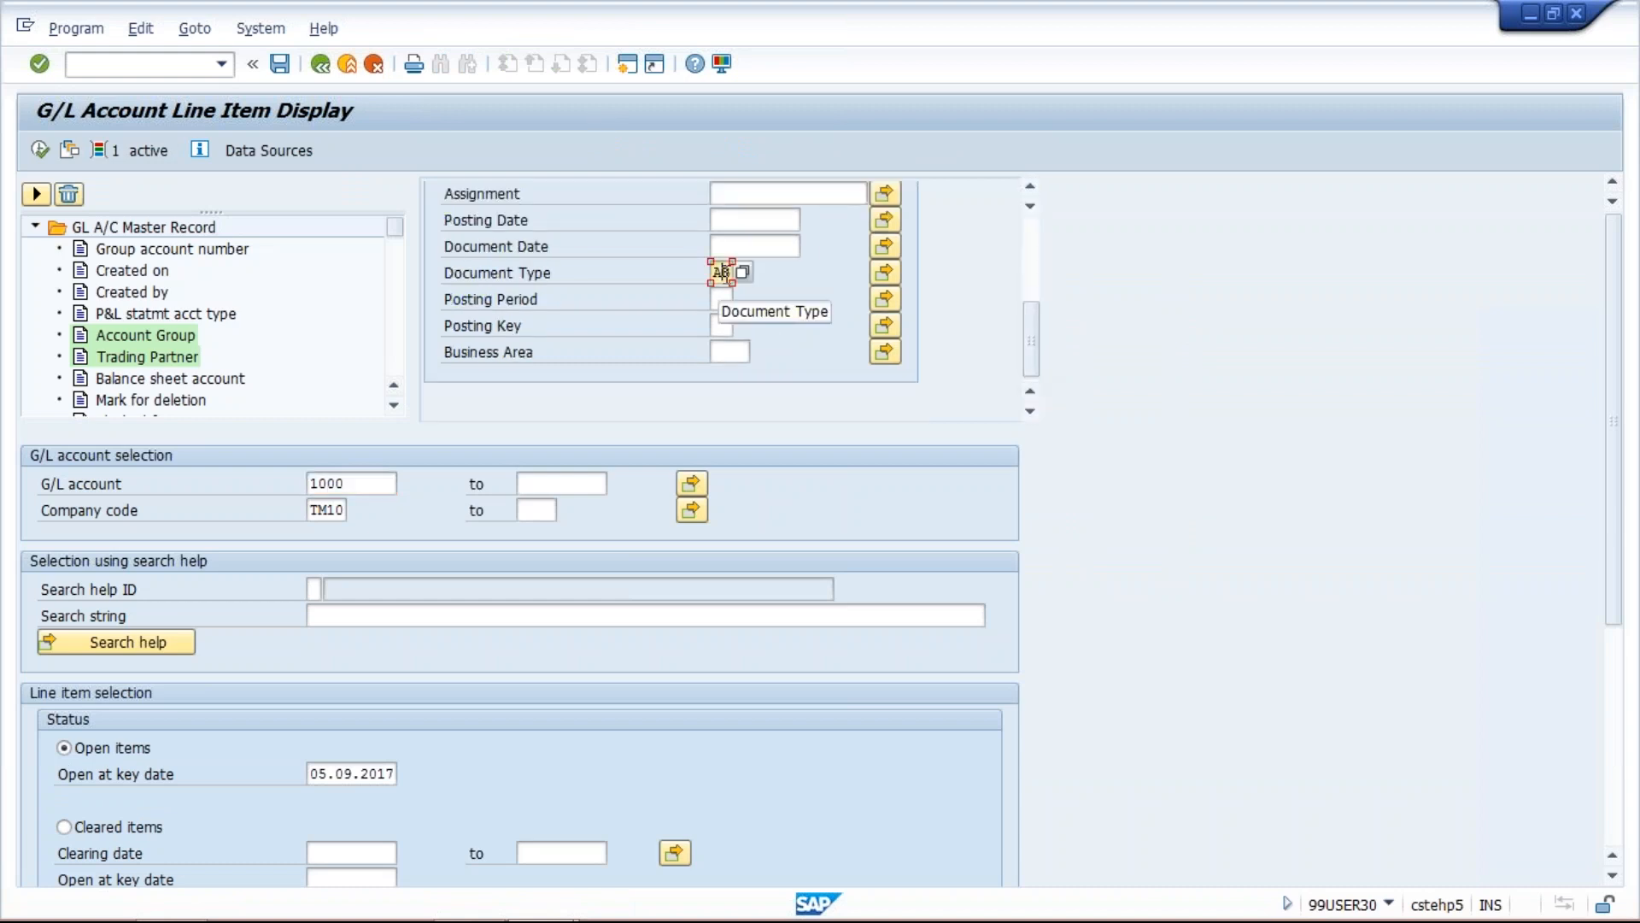
pyautogui.press('BackSpace')
pyautogui.press('BackSpace')
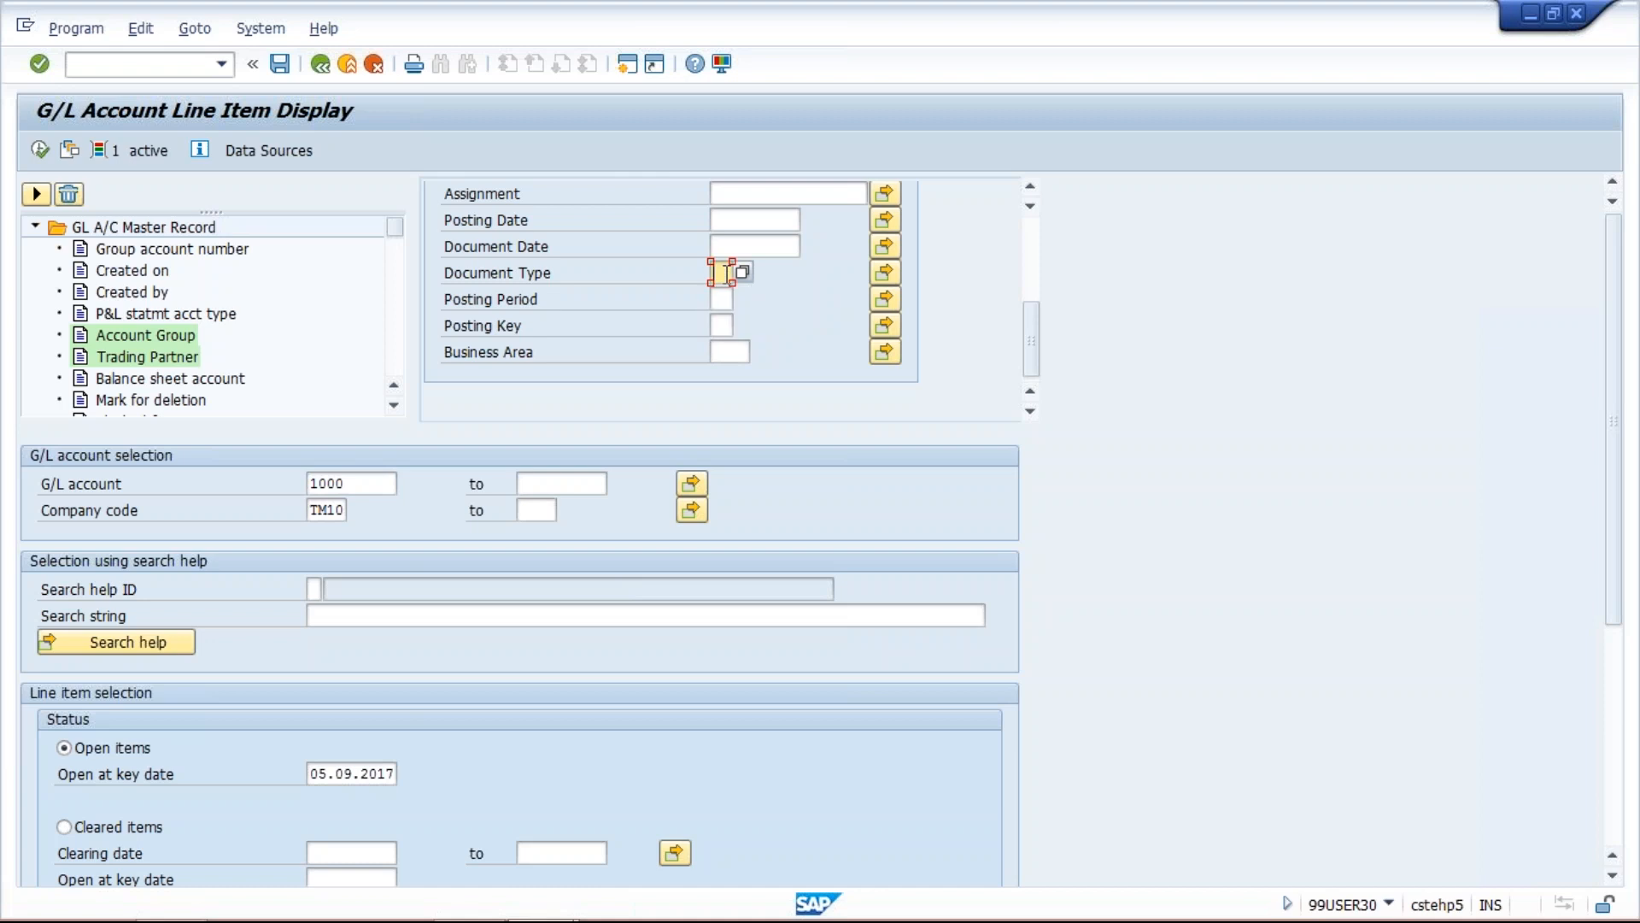
# Set the Posting Date to 31.08.2017 in the dynamic selections and run the line item report.
pyautogui.click(748, 219)
pyautogui.write('31.08.')
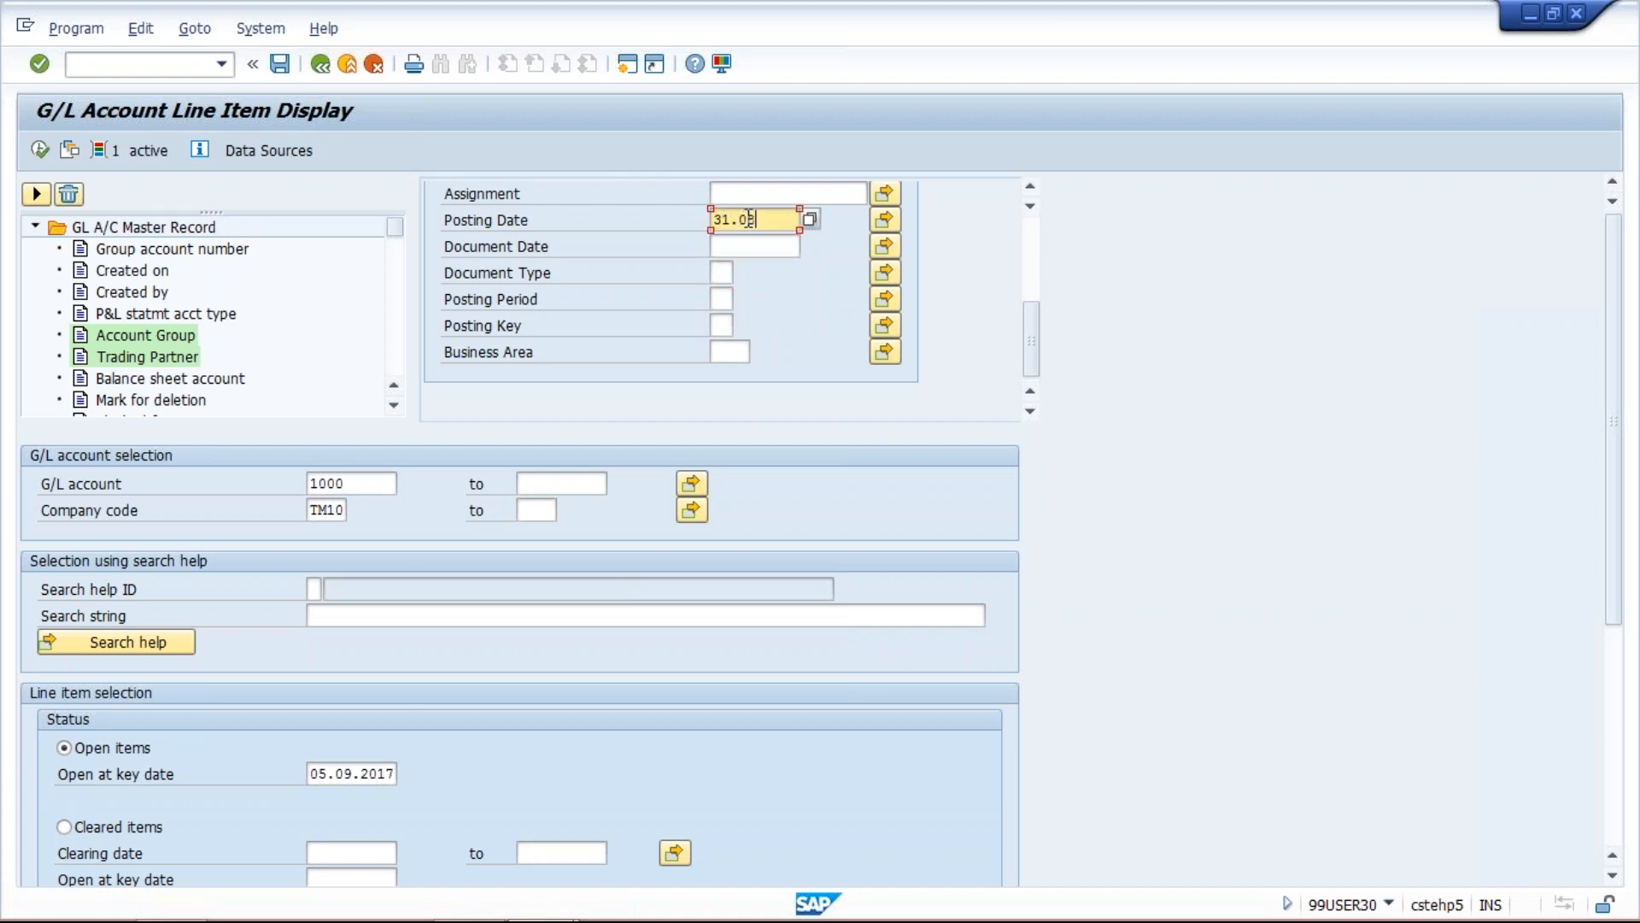
pyautogui.write('2017')
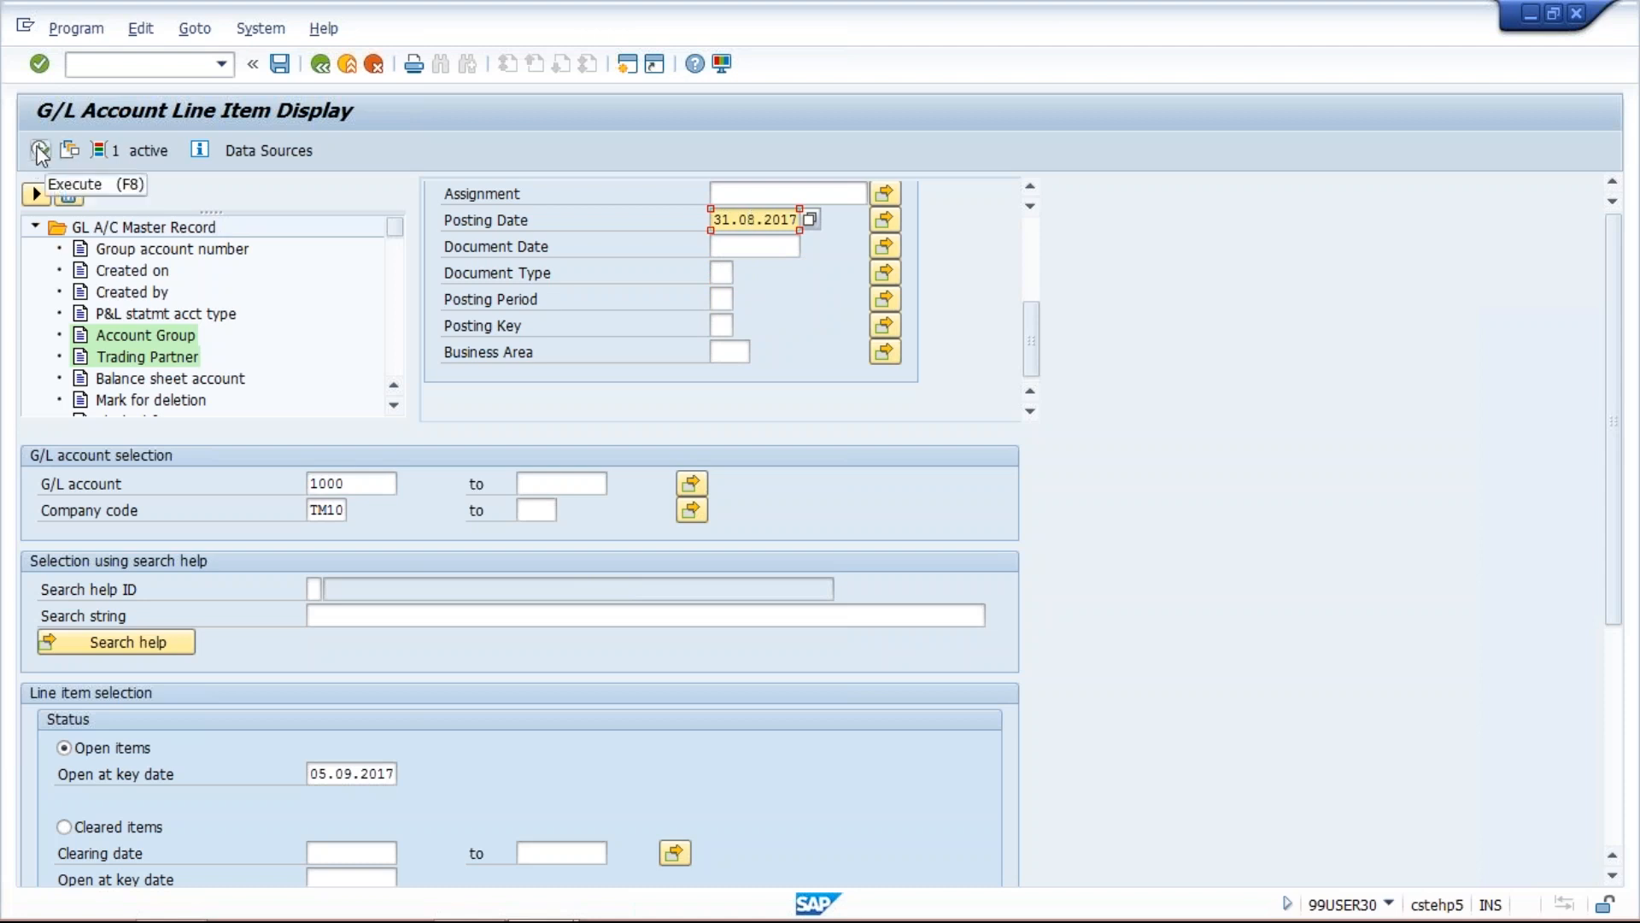
pyautogui.click(36, 193)
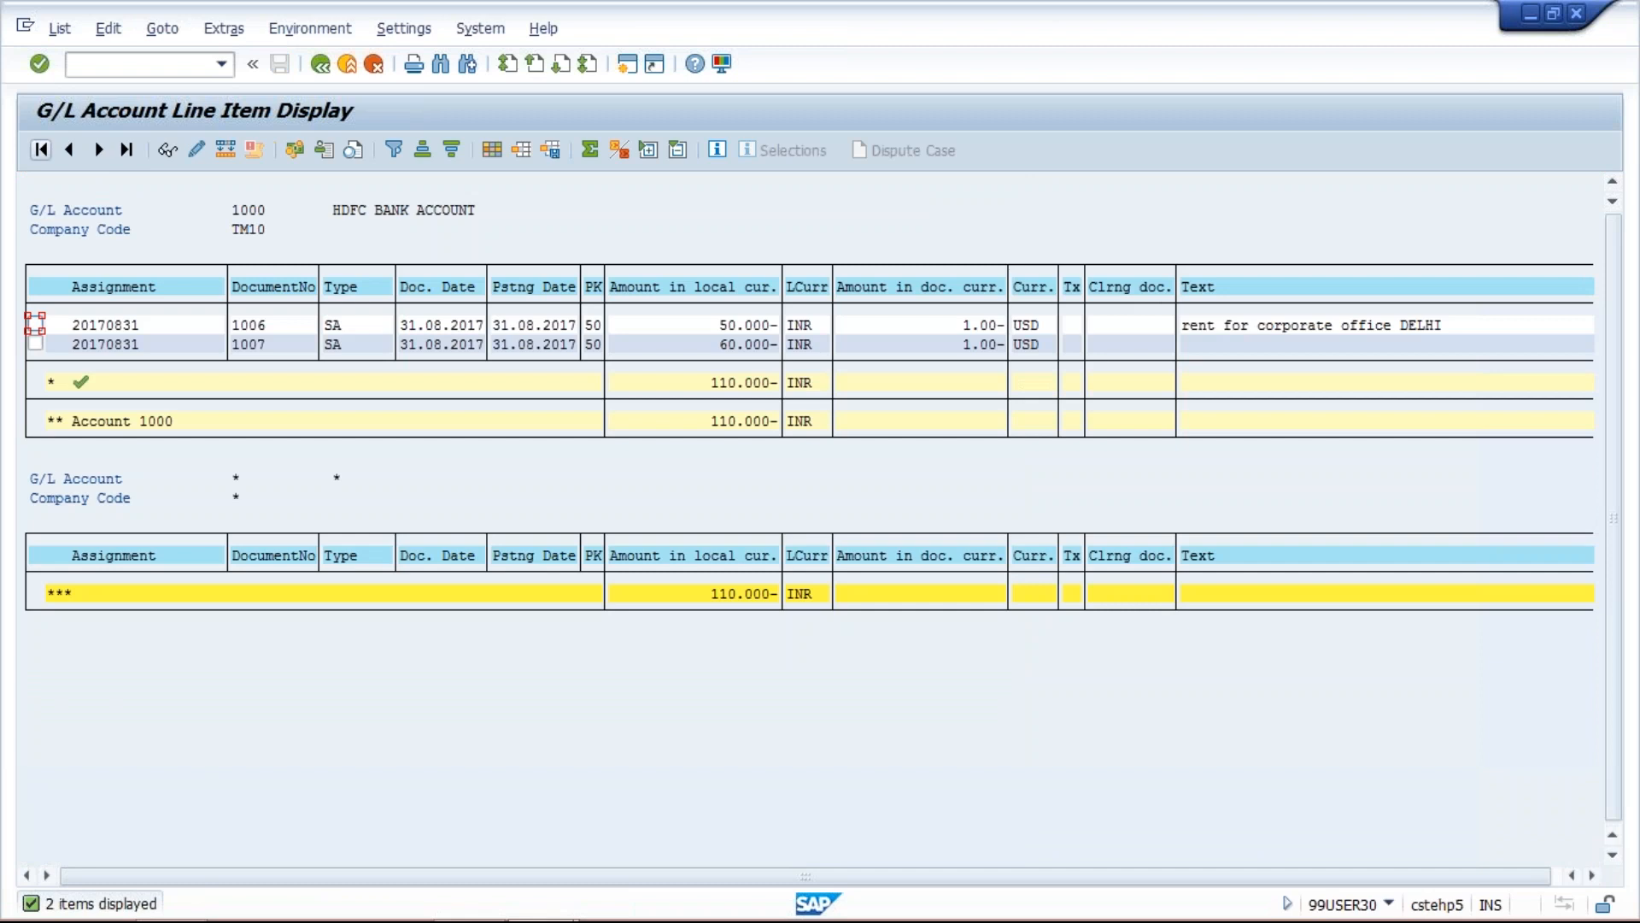
# Return to the selection screen and open the dynamic selections at the Posting Date and Document Date fields.
pyautogui.click(320, 67)
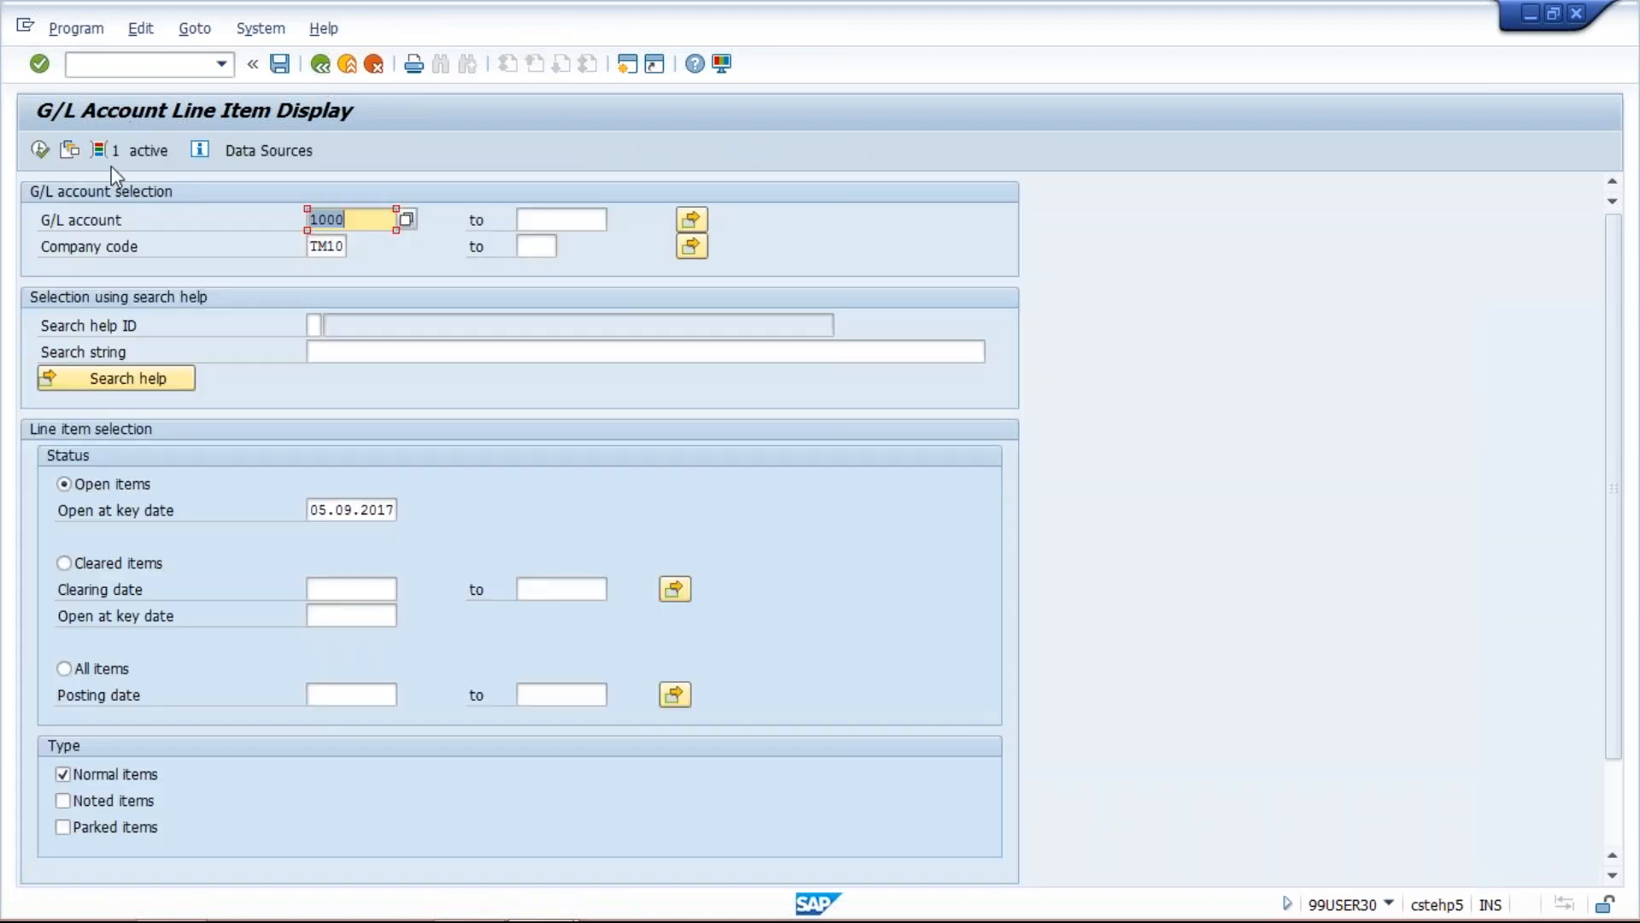
pyautogui.click(111, 157)
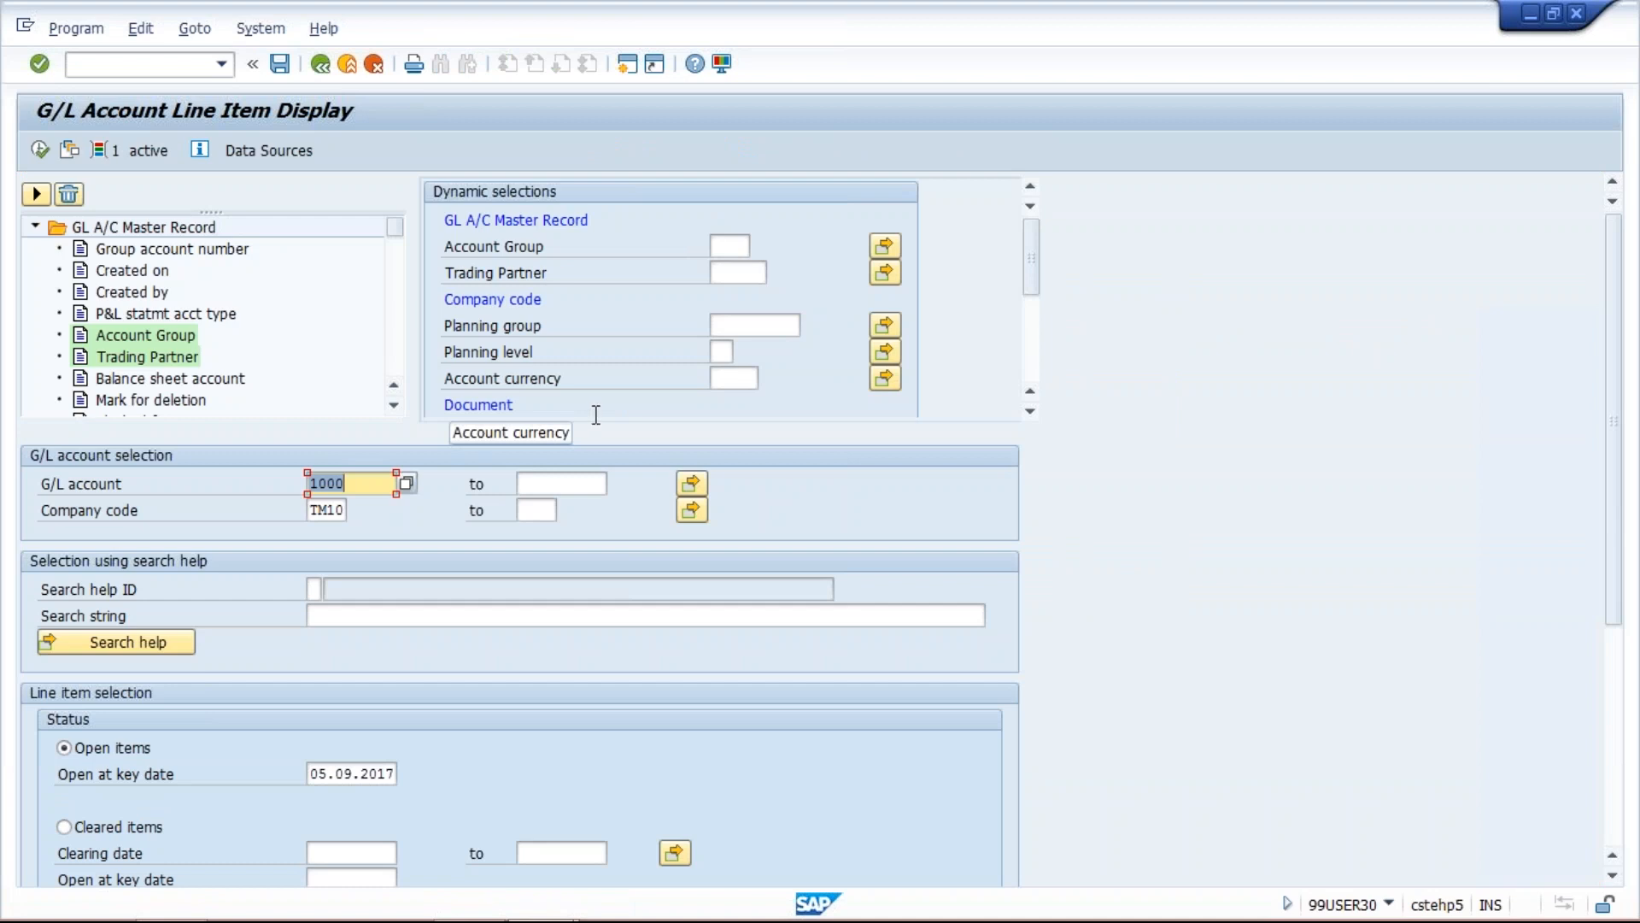
pyautogui.click(1031, 410)
pyautogui.click(1031, 411)
pyautogui.click(1030, 411)
pyautogui.click(1030, 411)
pyautogui.click(1031, 411)
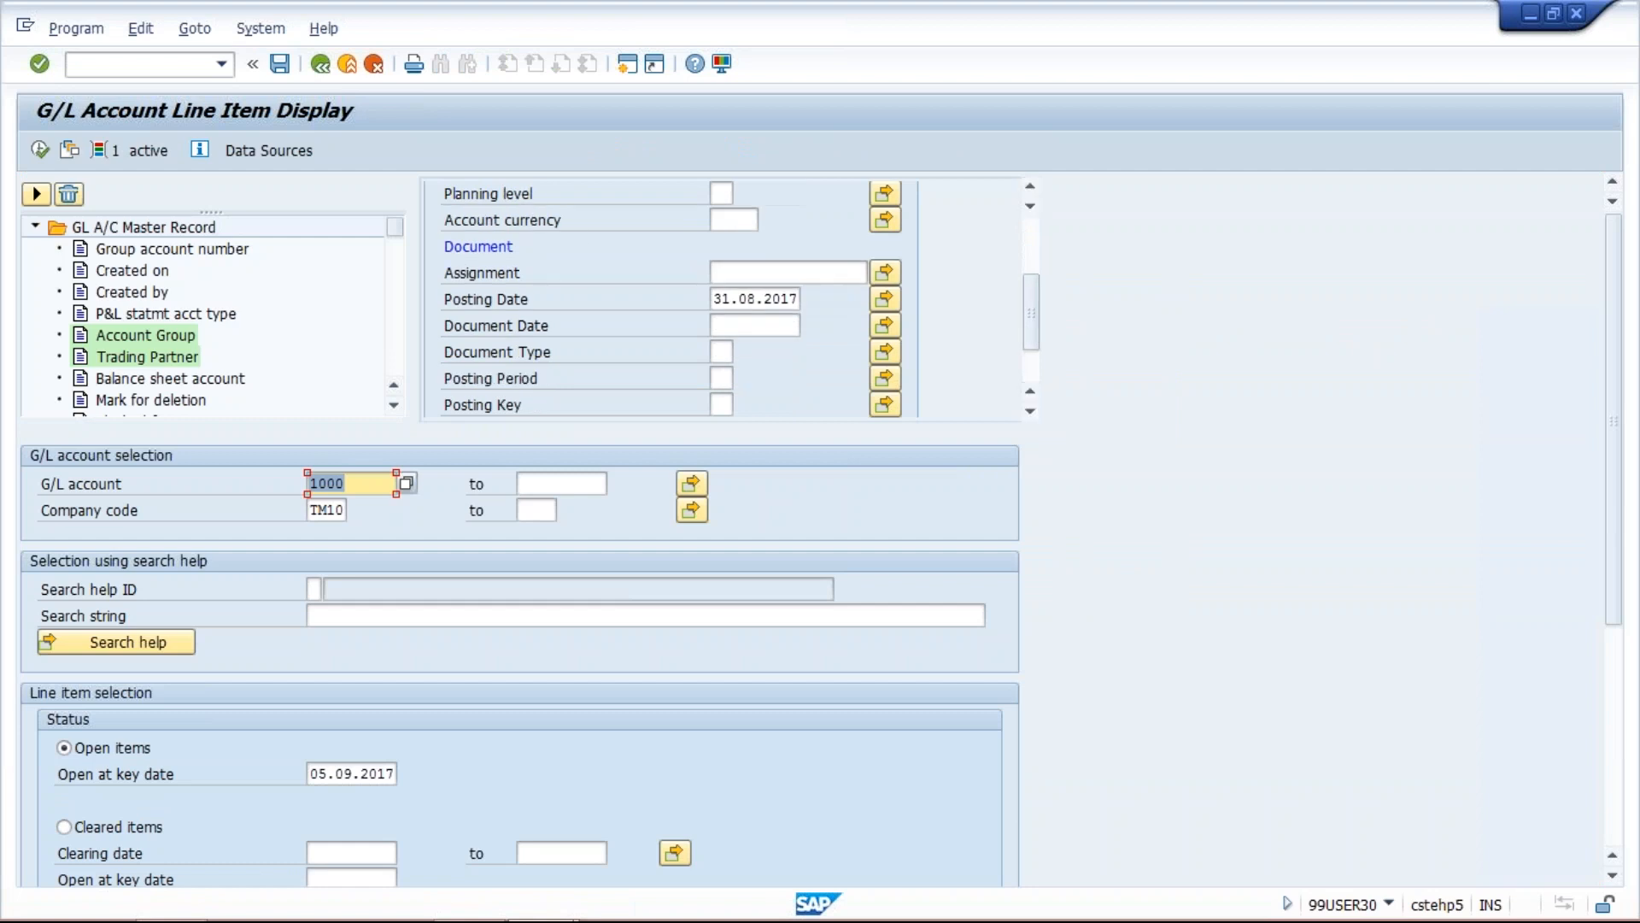
pyautogui.click(756, 296)
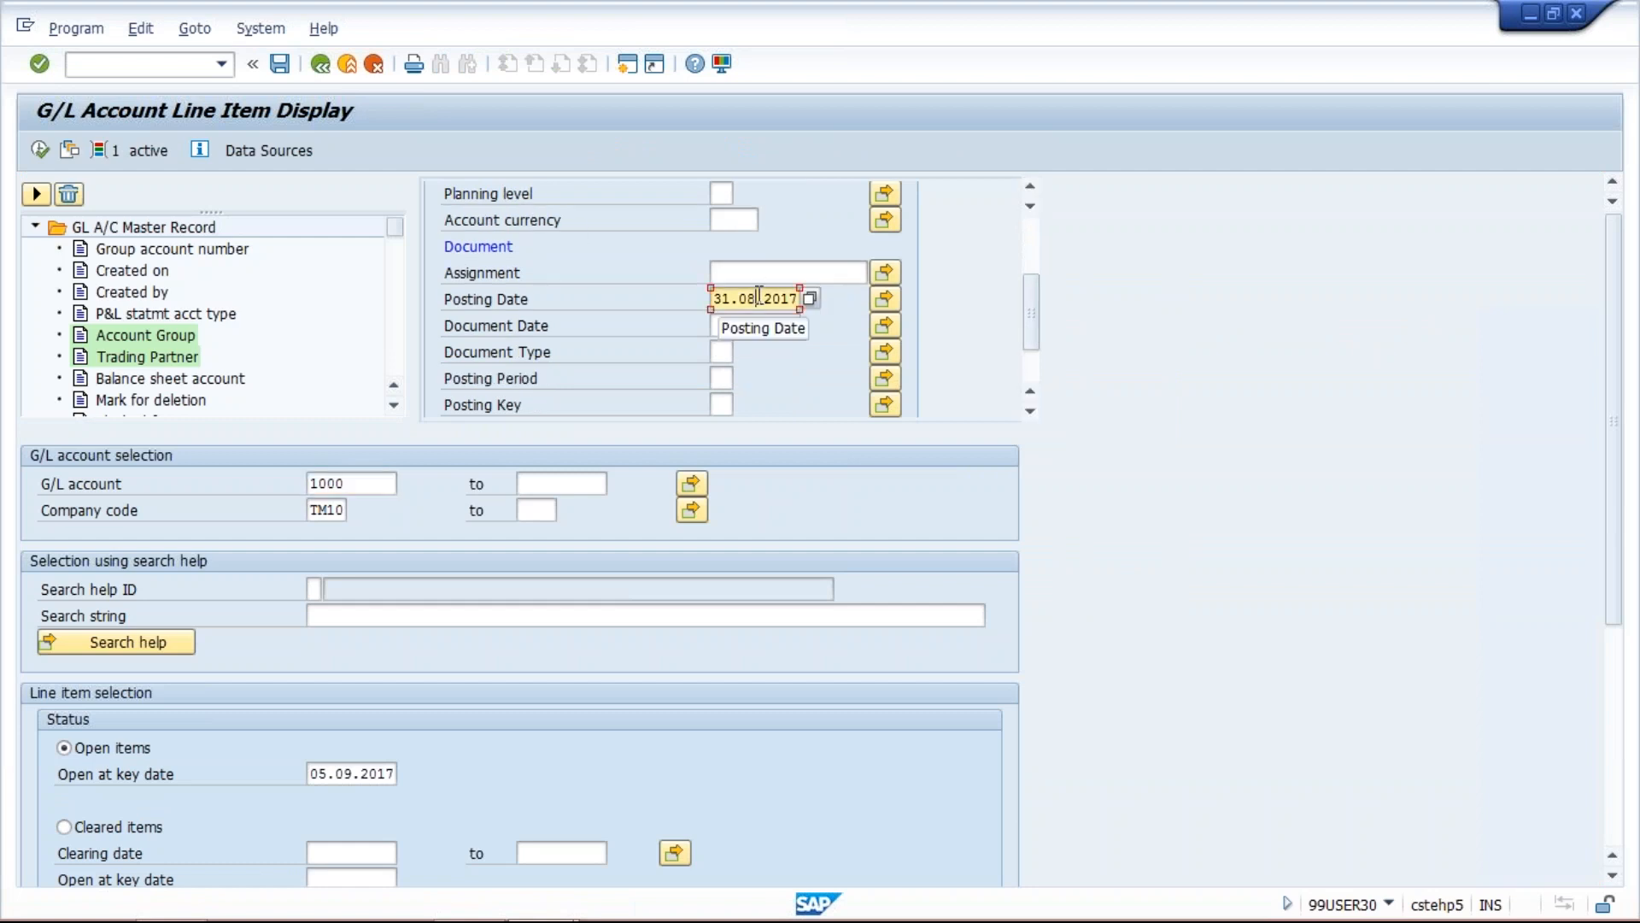
pyautogui.click(742, 323)
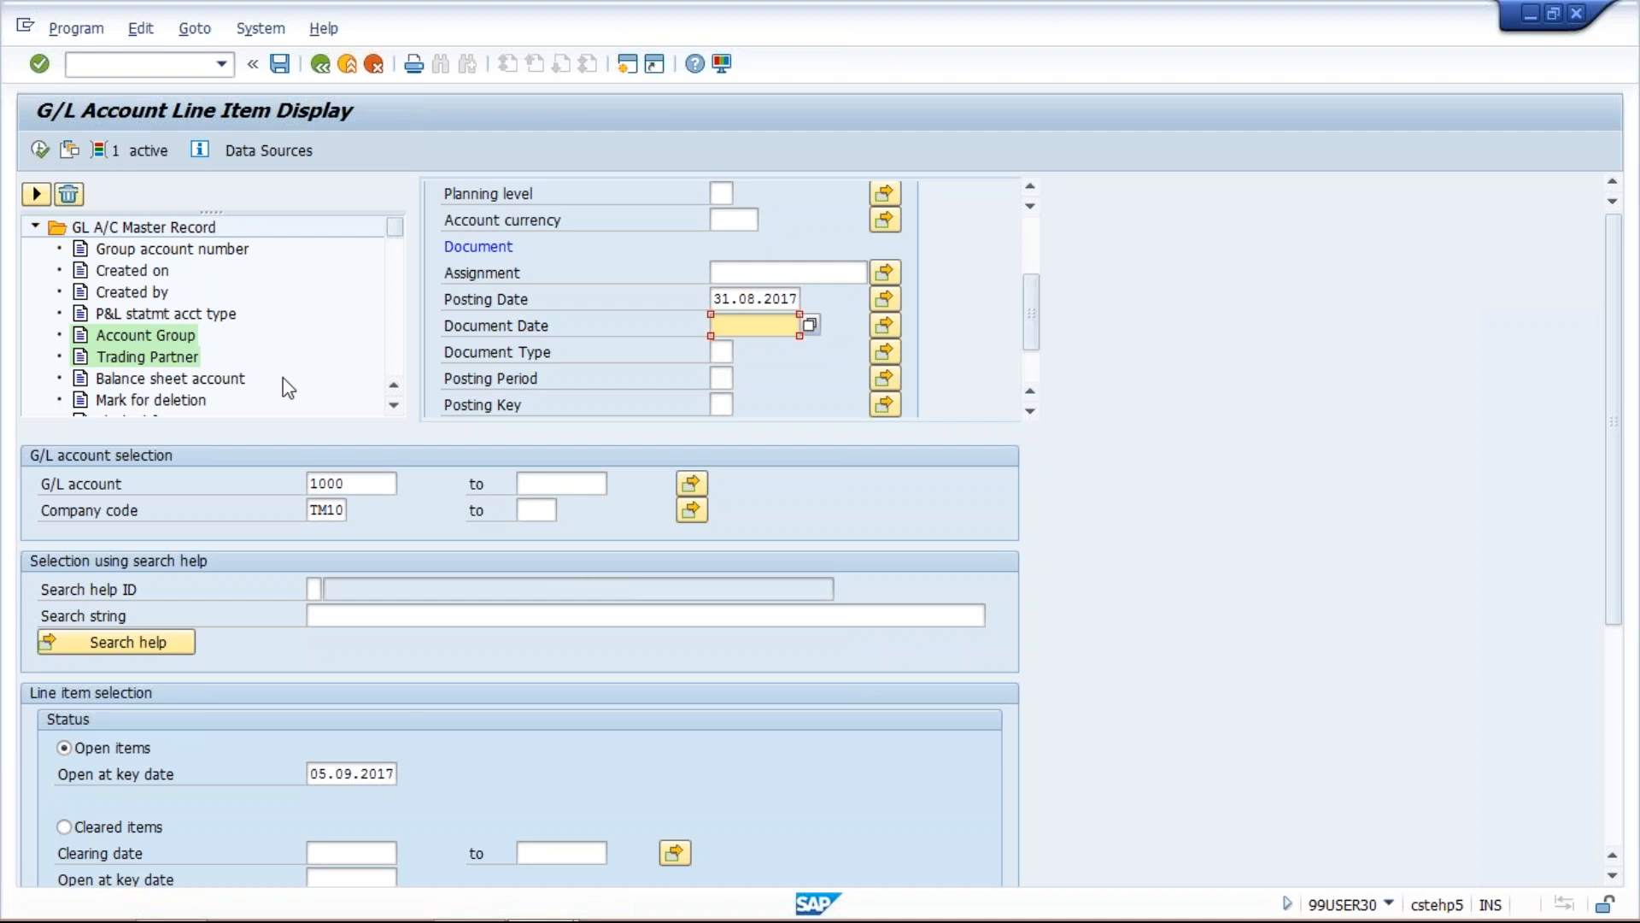
# Examine the Document group of the field list for fields already included in the dynamic selections, such as Assignment, Posting Date and Document Date.
pyautogui.click(395, 407)
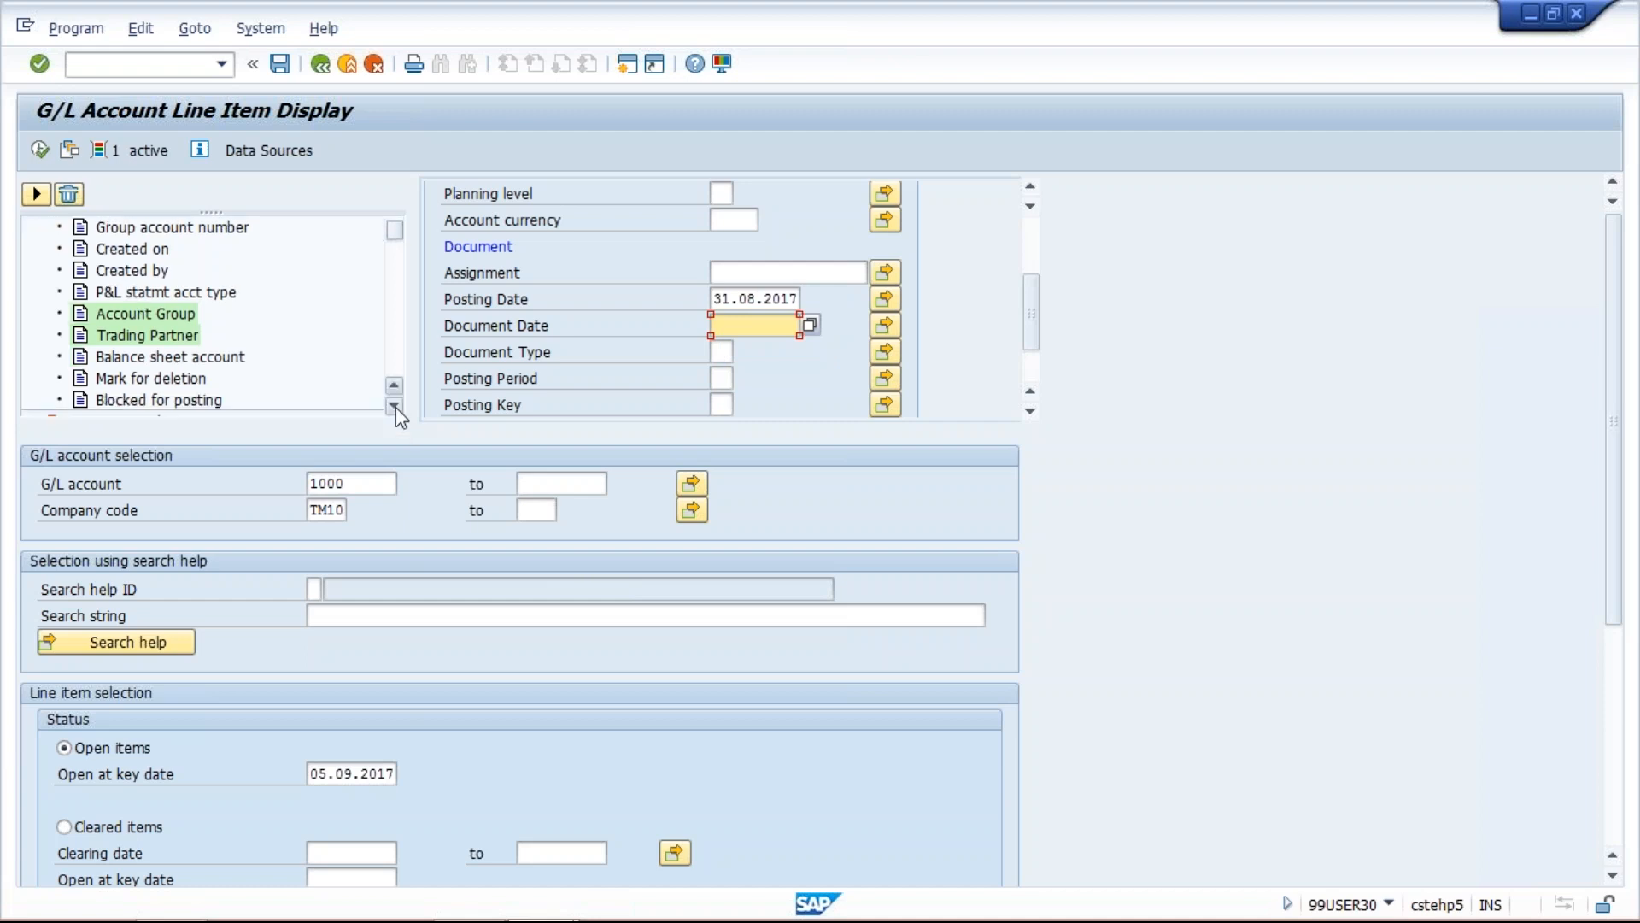
pyautogui.click(395, 407)
pyautogui.click(395, 406)
pyautogui.click(395, 407)
pyautogui.click(395, 406)
pyautogui.click(395, 407)
pyautogui.click(395, 407)
pyautogui.click(394, 406)
pyautogui.click(395, 407)
pyautogui.click(395, 407)
pyautogui.click(395, 407)
pyautogui.click(395, 407)
pyautogui.click(395, 407)
pyautogui.click(395, 407)
pyautogui.click(394, 407)
pyautogui.click(395, 406)
pyautogui.click(395, 407)
pyautogui.click(395, 407)
pyautogui.click(395, 406)
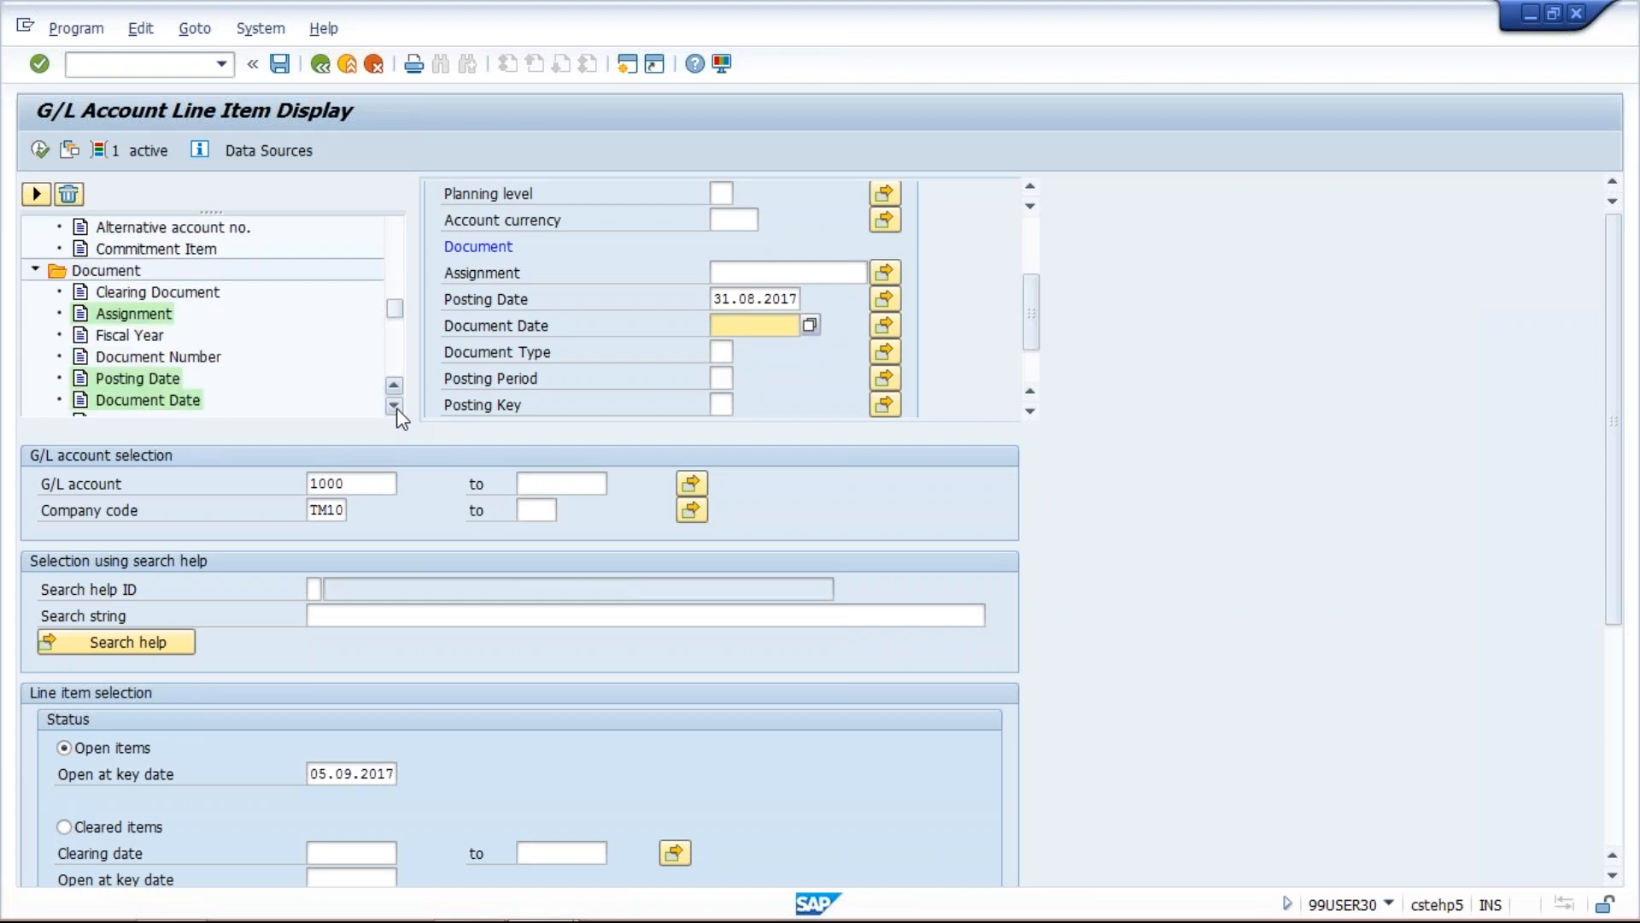
pyautogui.click(397, 409)
pyautogui.click(397, 410)
pyautogui.click(397, 409)
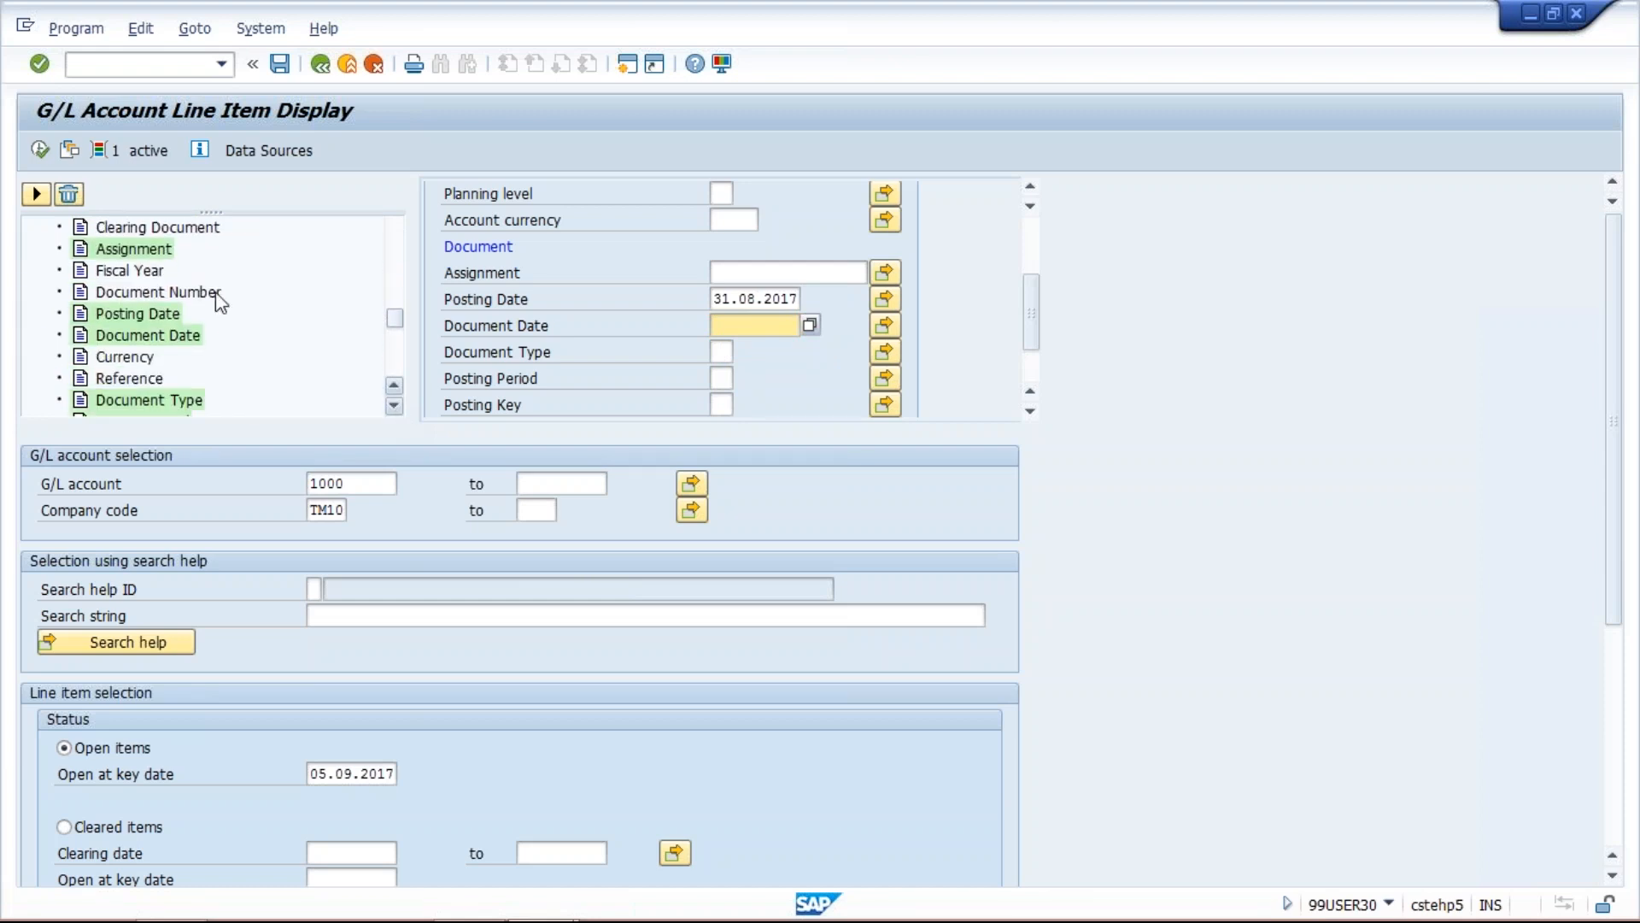
pyautogui.click(144, 252)
pyautogui.click(147, 315)
pyautogui.click(159, 337)
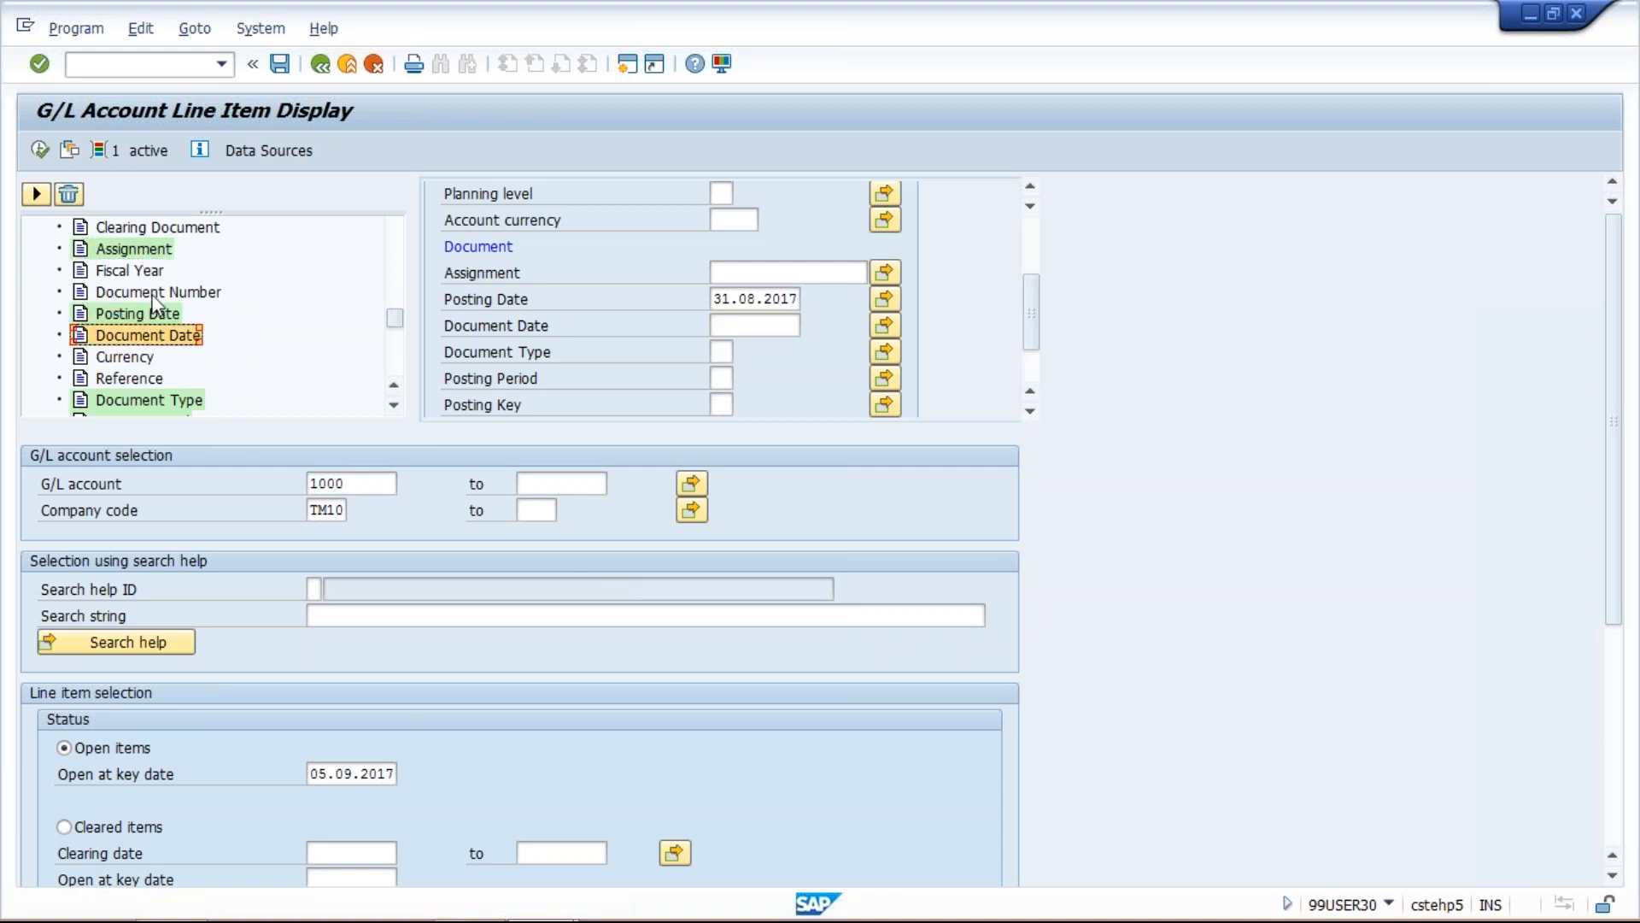
pyautogui.click(145, 240)
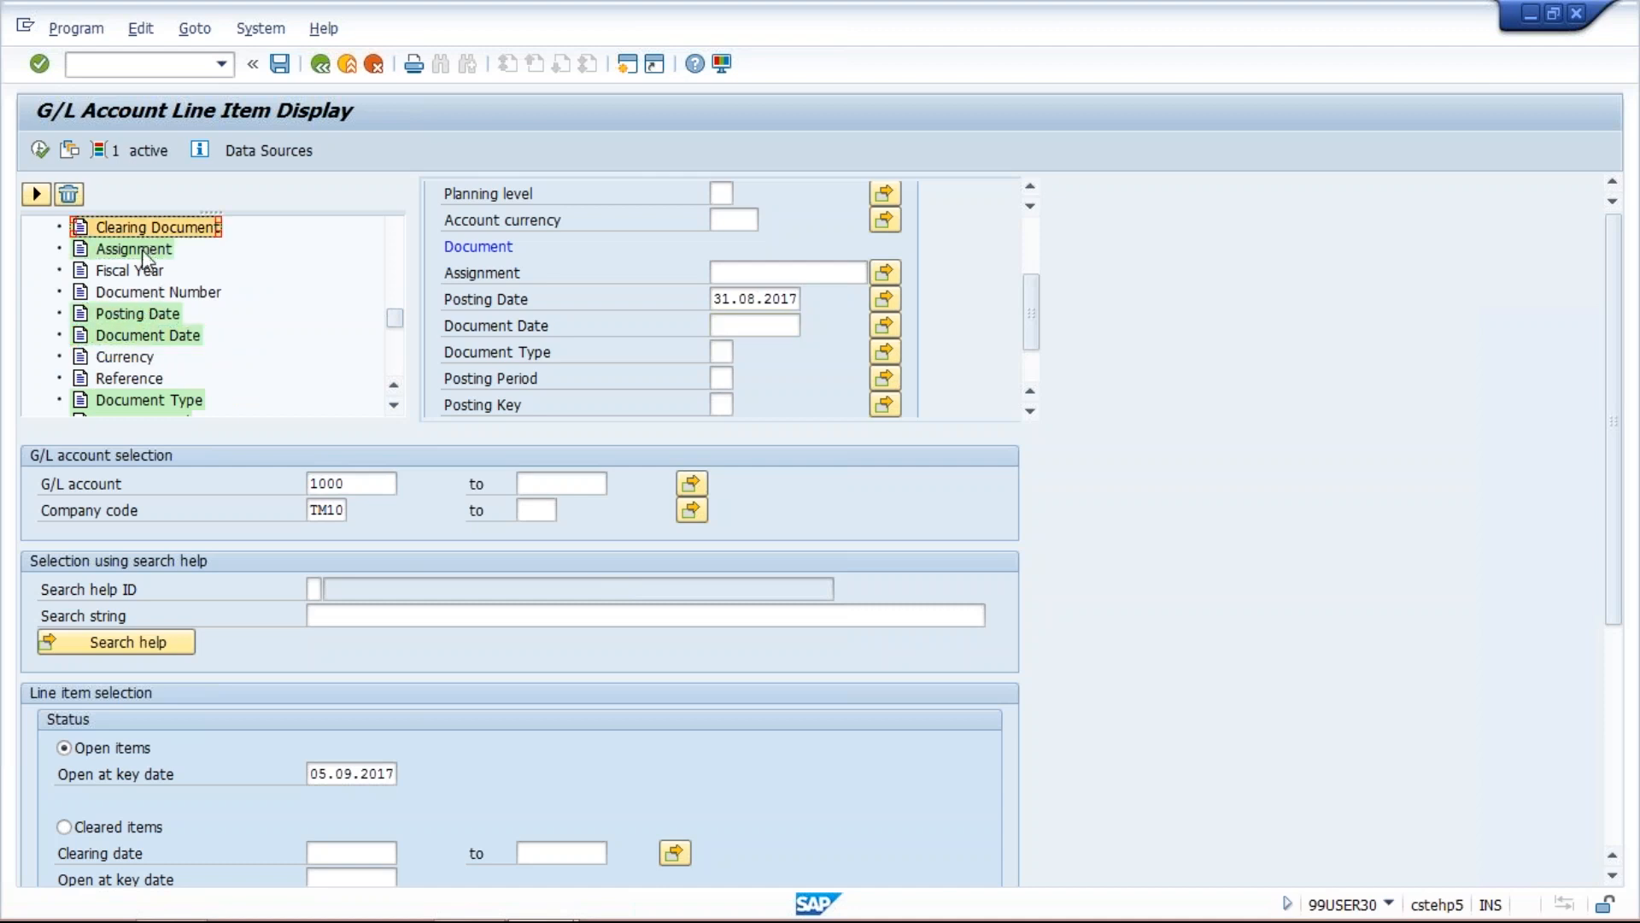
pyautogui.click(143, 250)
pyautogui.click(168, 315)
pyautogui.click(180, 334)
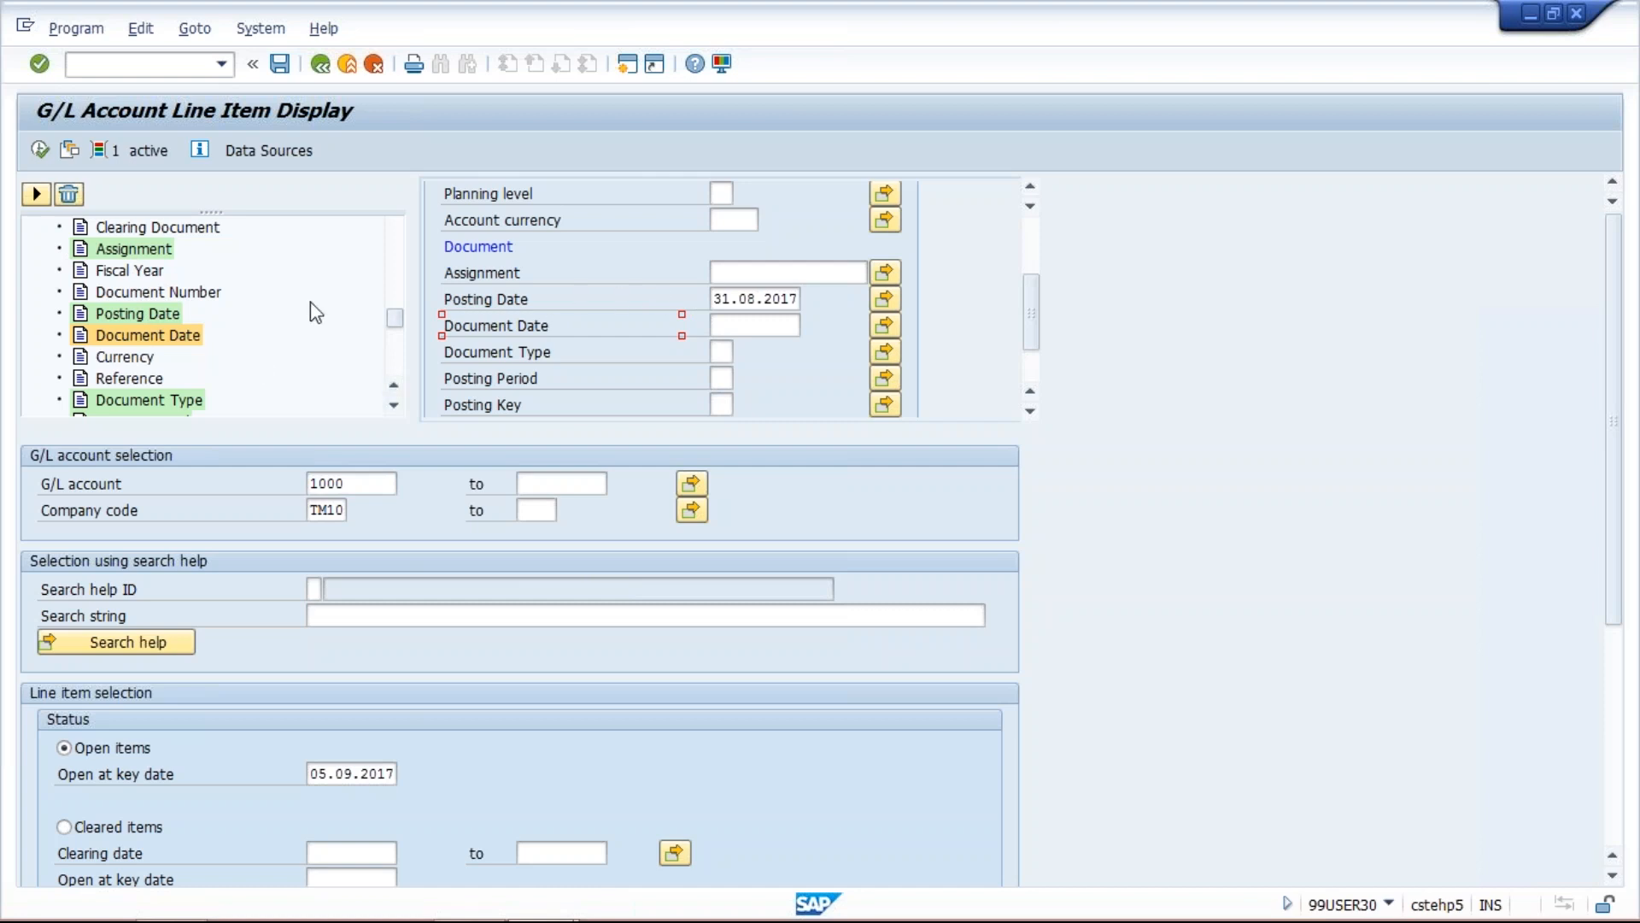
# Add the Document Number field from the Document group to the dynamic selections and place the cursor in it.
pyautogui.doubleClick(177, 291)
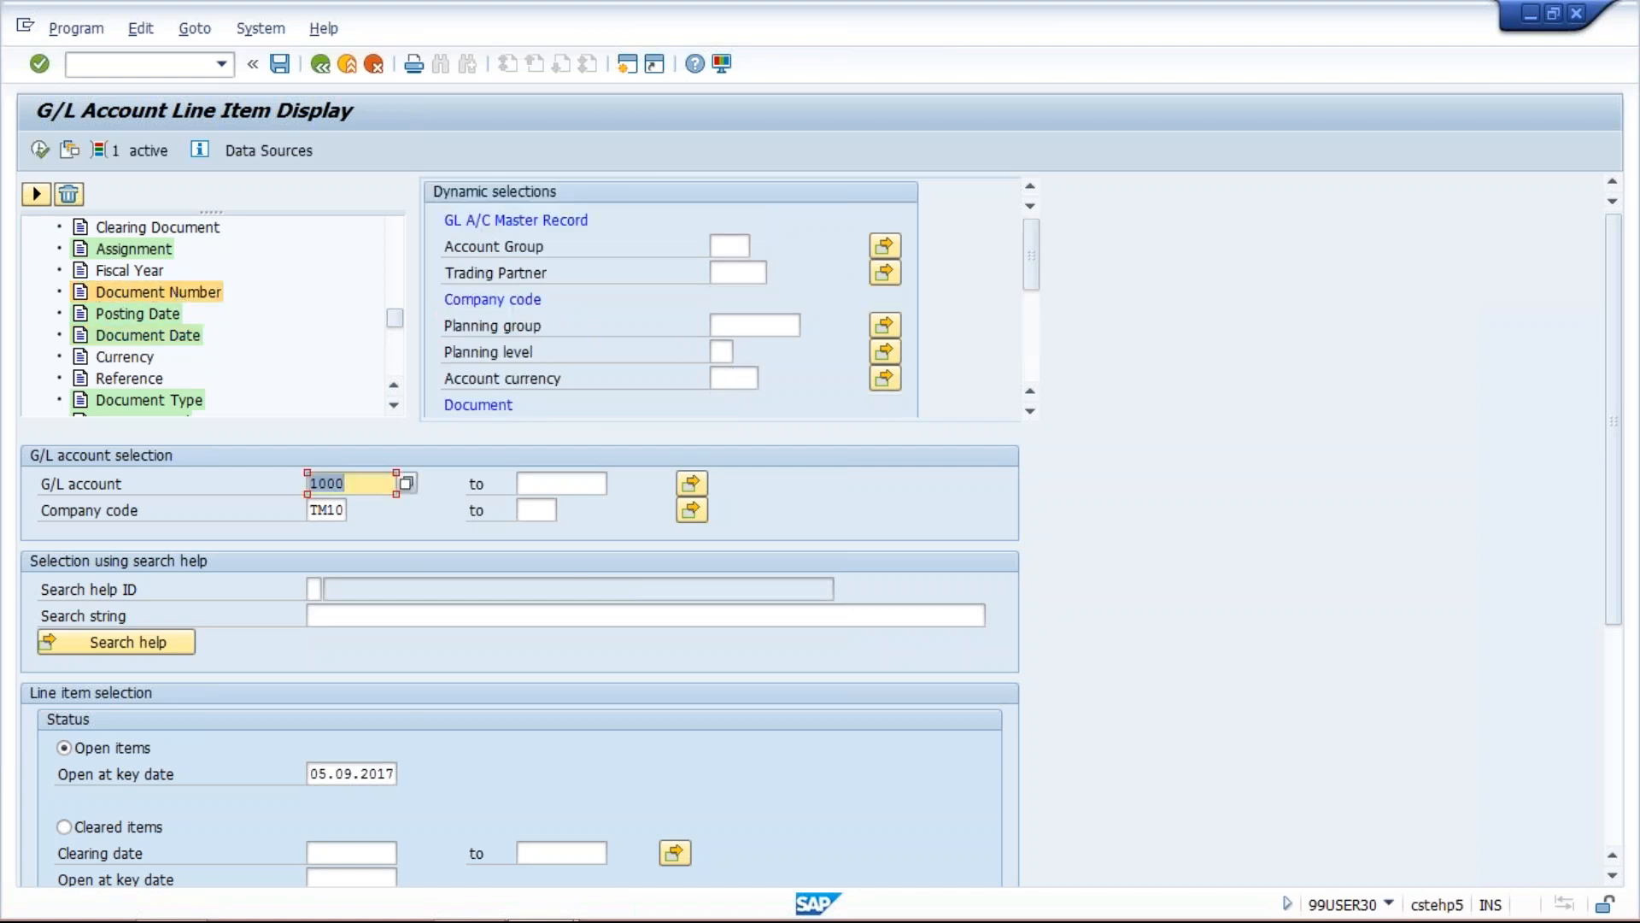
pyautogui.moveTo(1032, 272); pyautogui.dragTo(1031, 383)
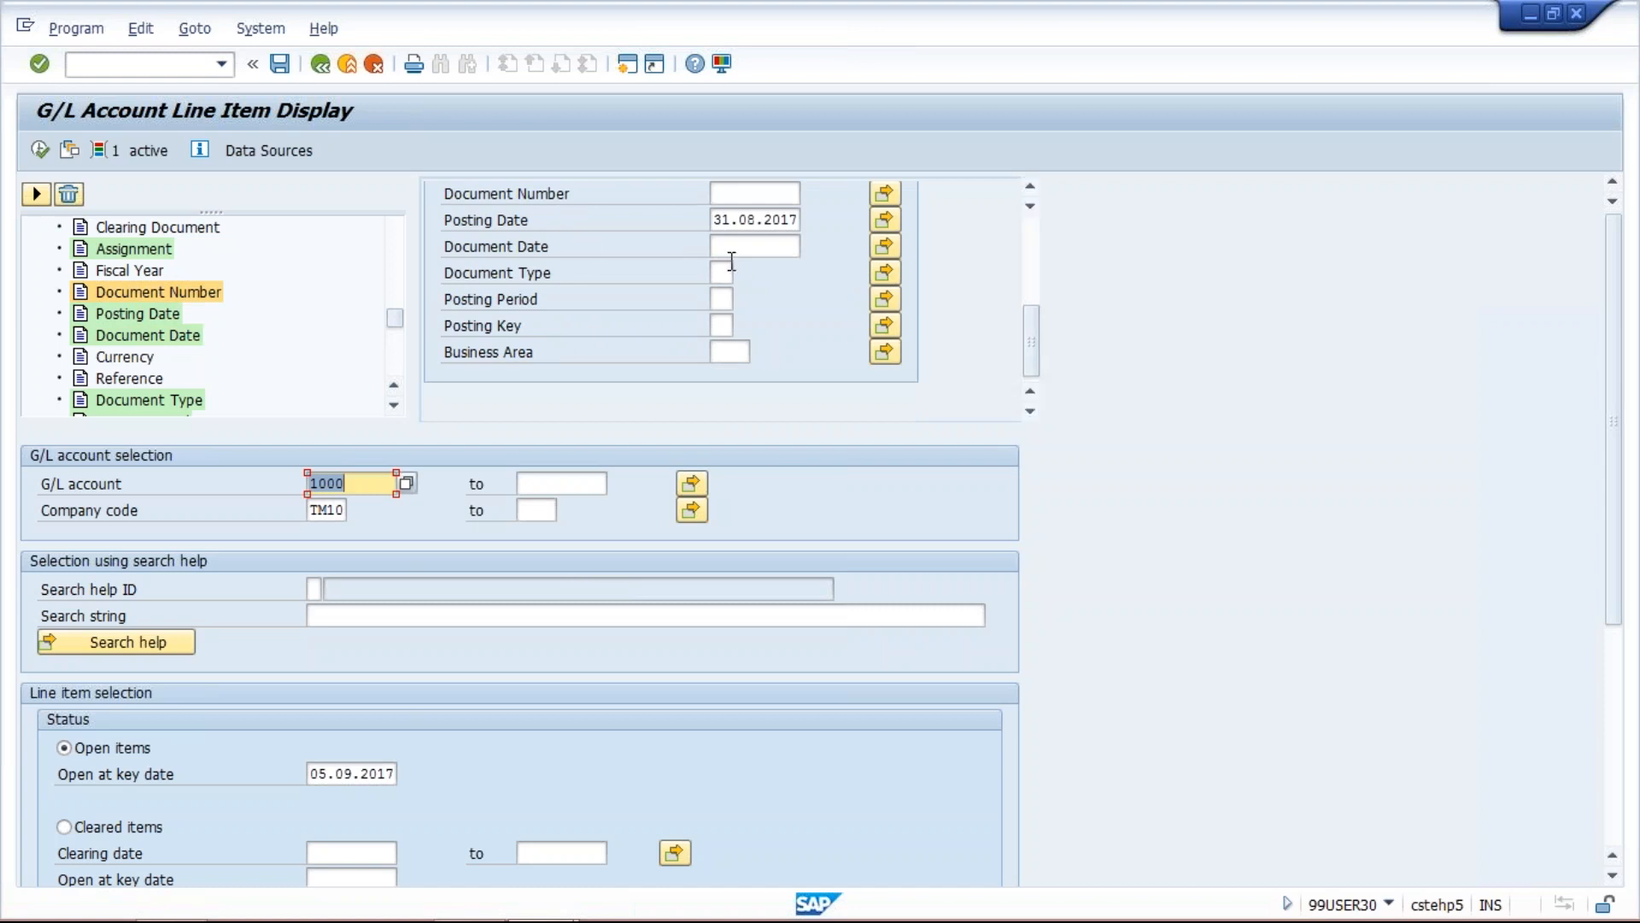
pyautogui.click(1032, 186)
pyautogui.click(1031, 186)
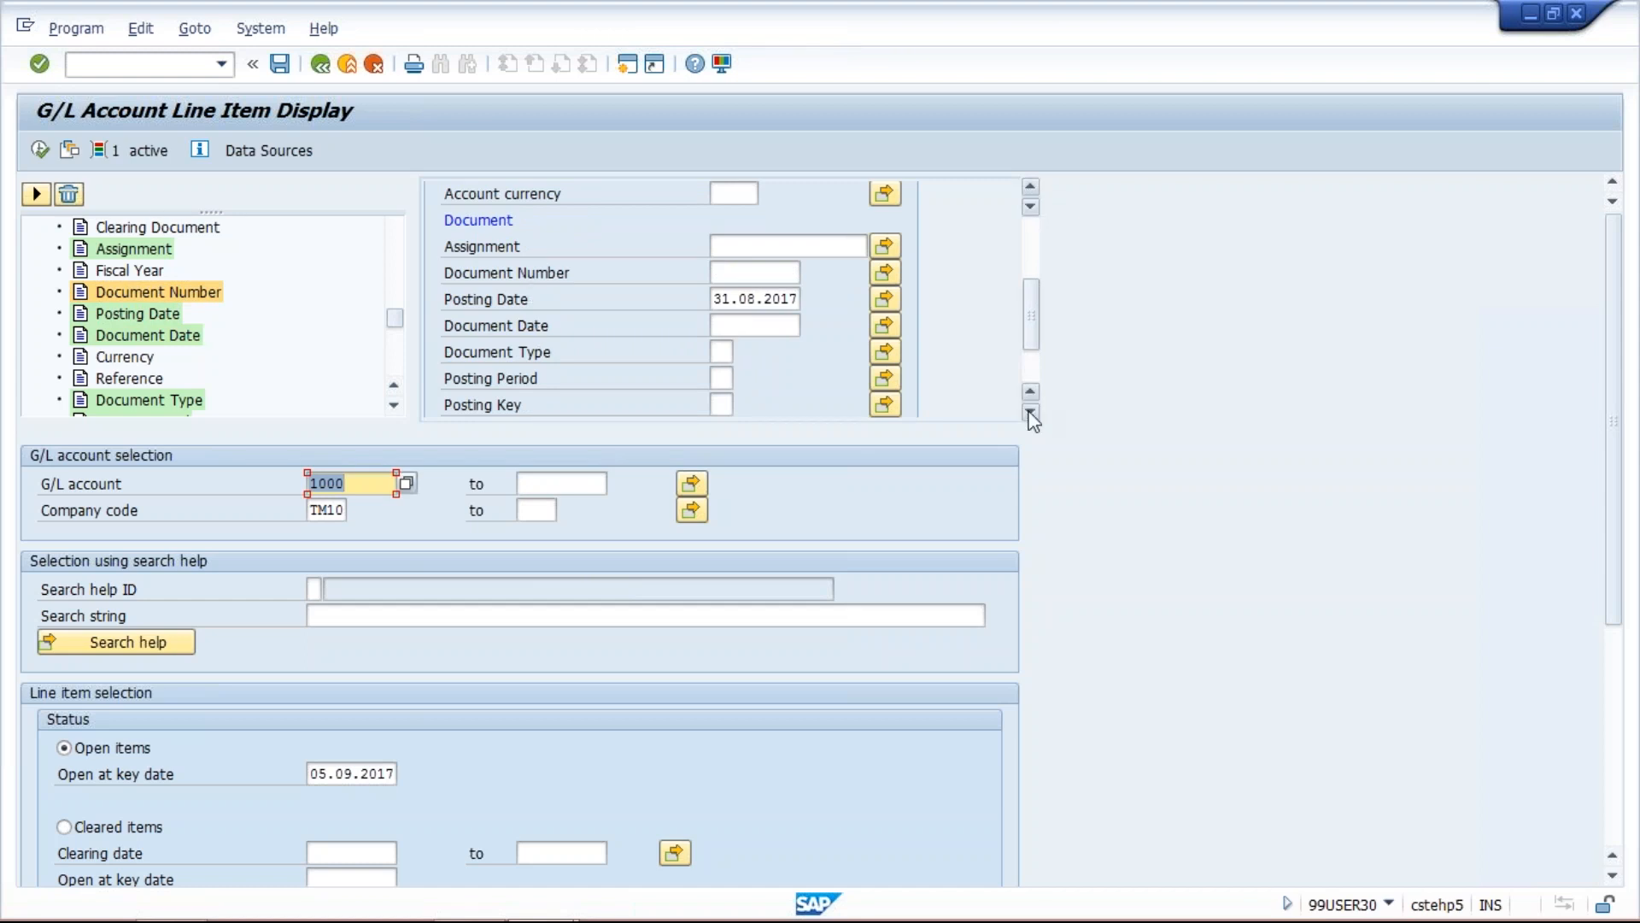
pyautogui.click(1031, 415)
pyautogui.click(1031, 415)
pyautogui.click(1032, 415)
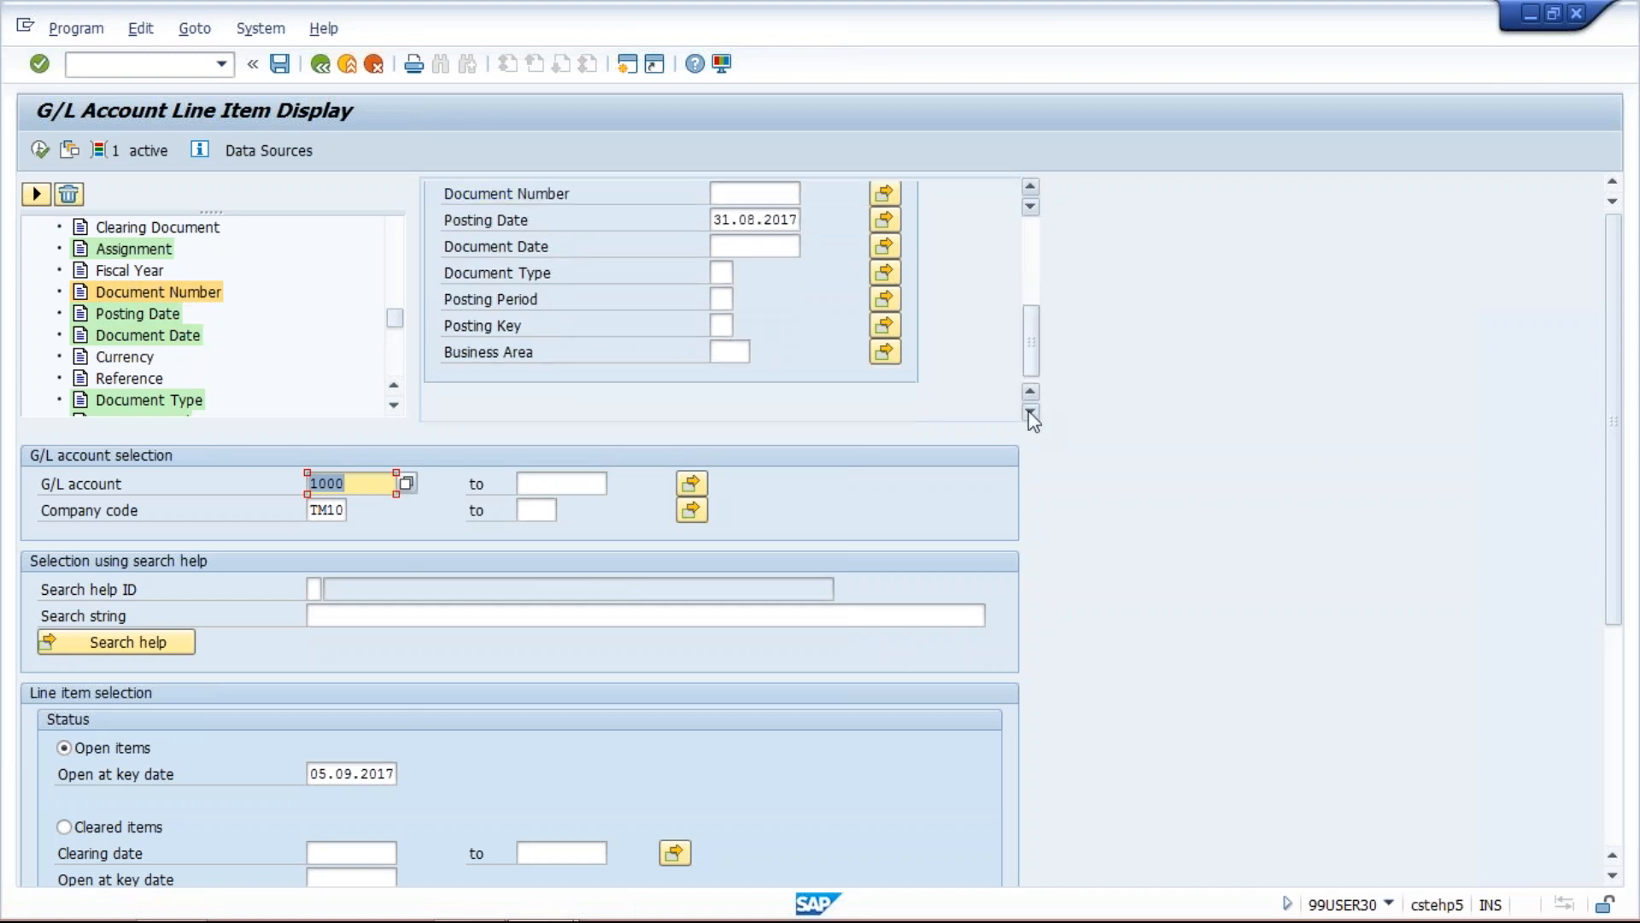
pyautogui.click(1033, 188)
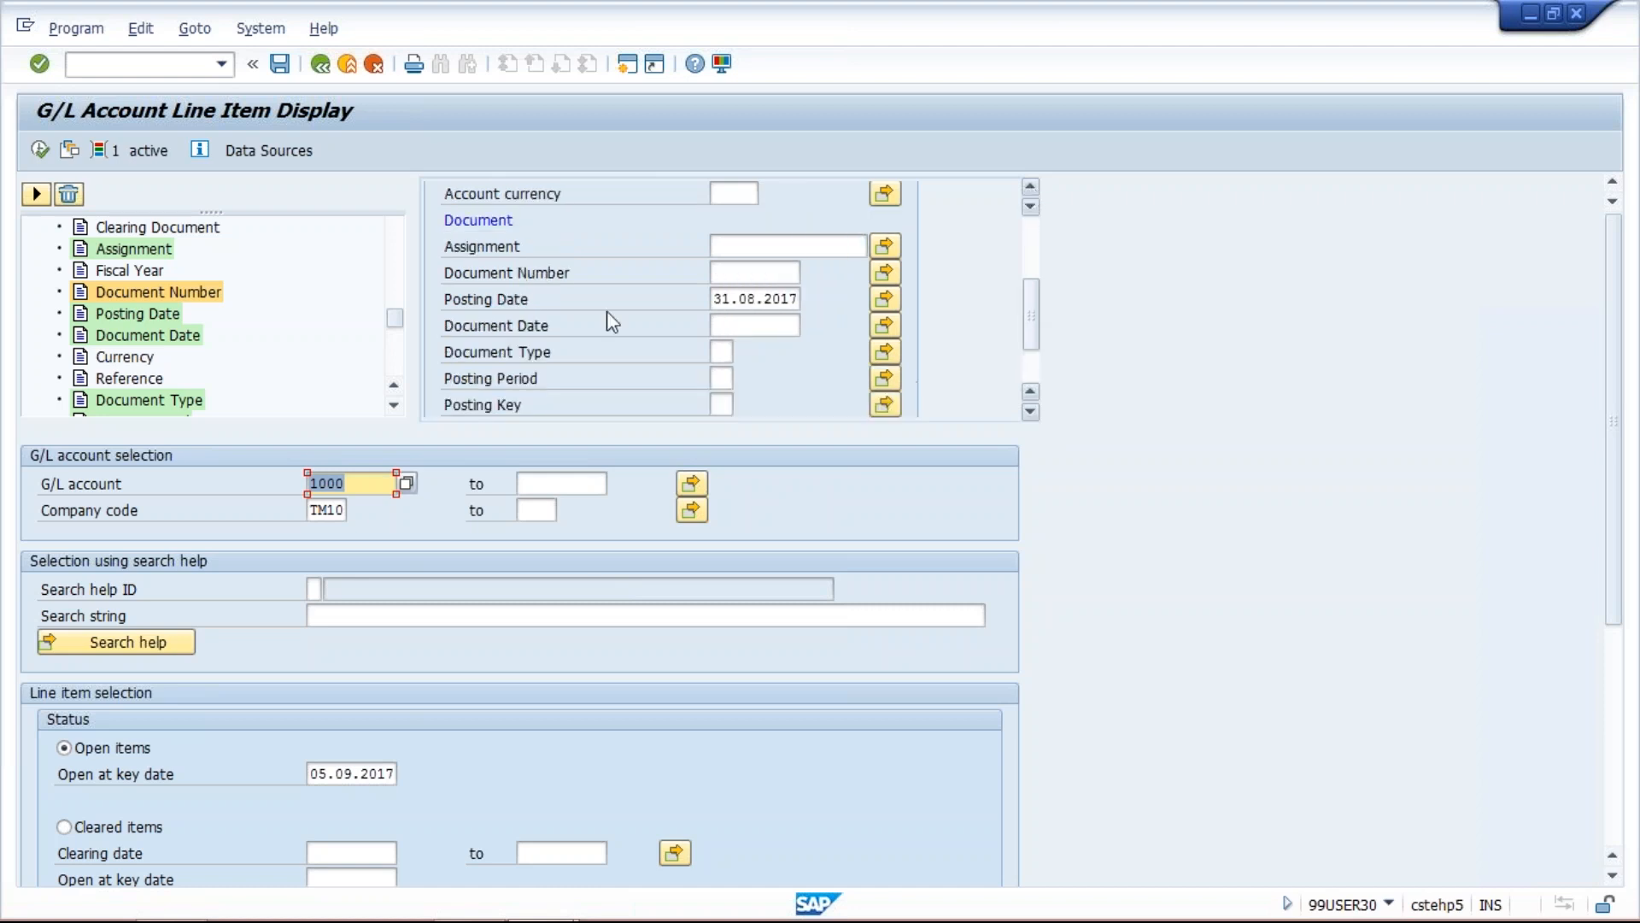
pyautogui.click(739, 276)
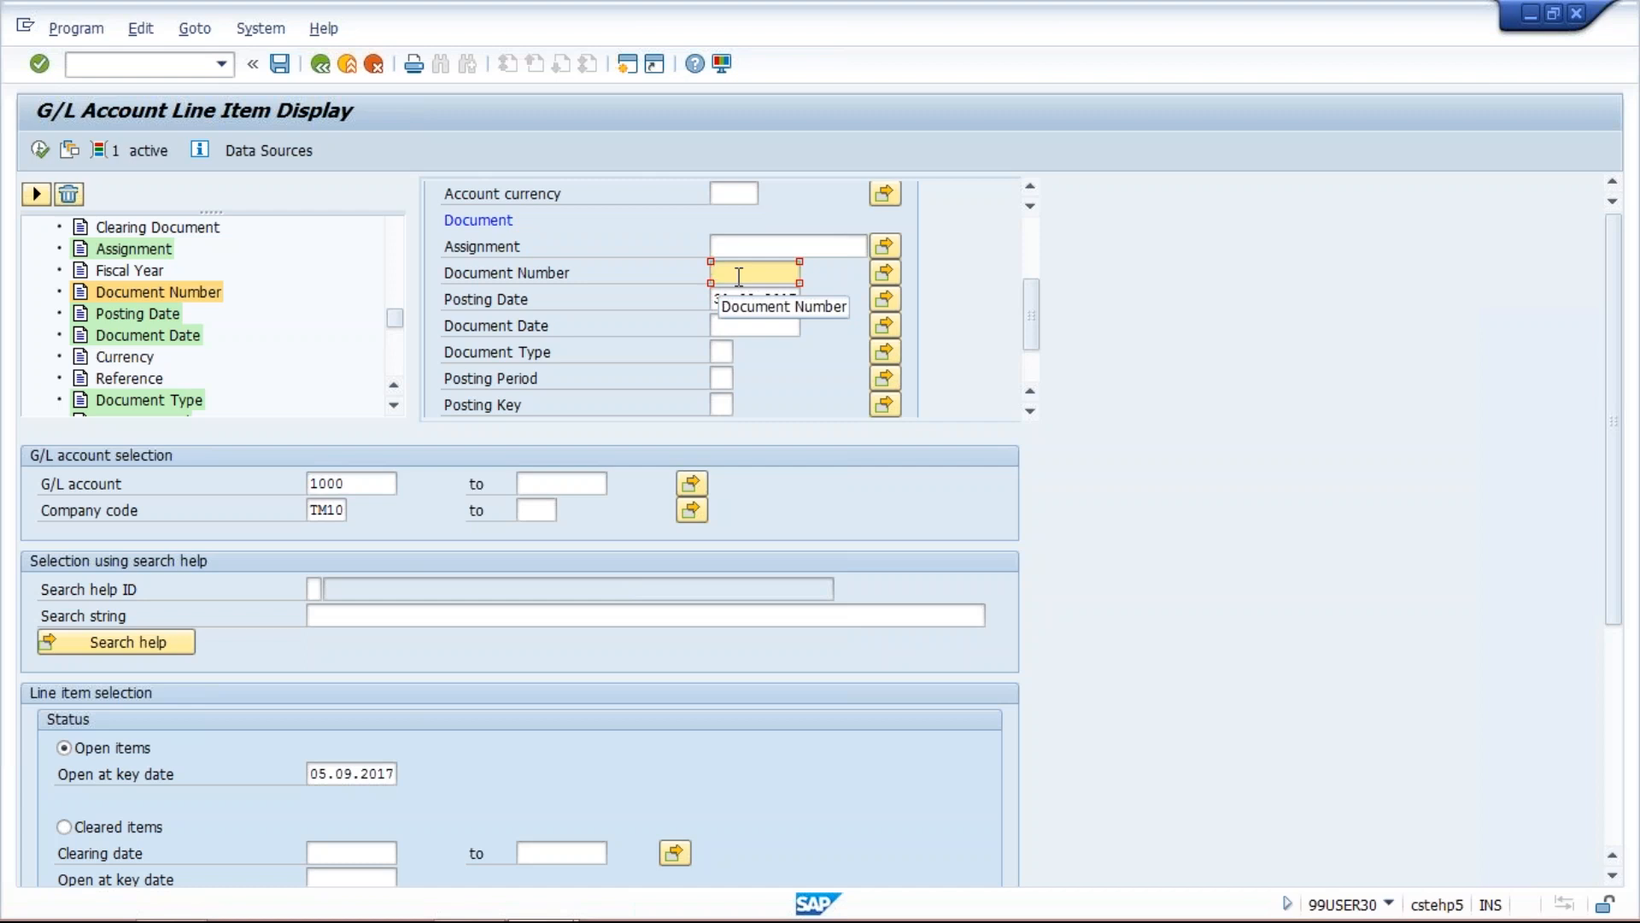
# Close and reopen the dynamic selections and examine the available fields in the Document, Company code and GL A/C Master Record groups.
pyautogui.click(128, 152)
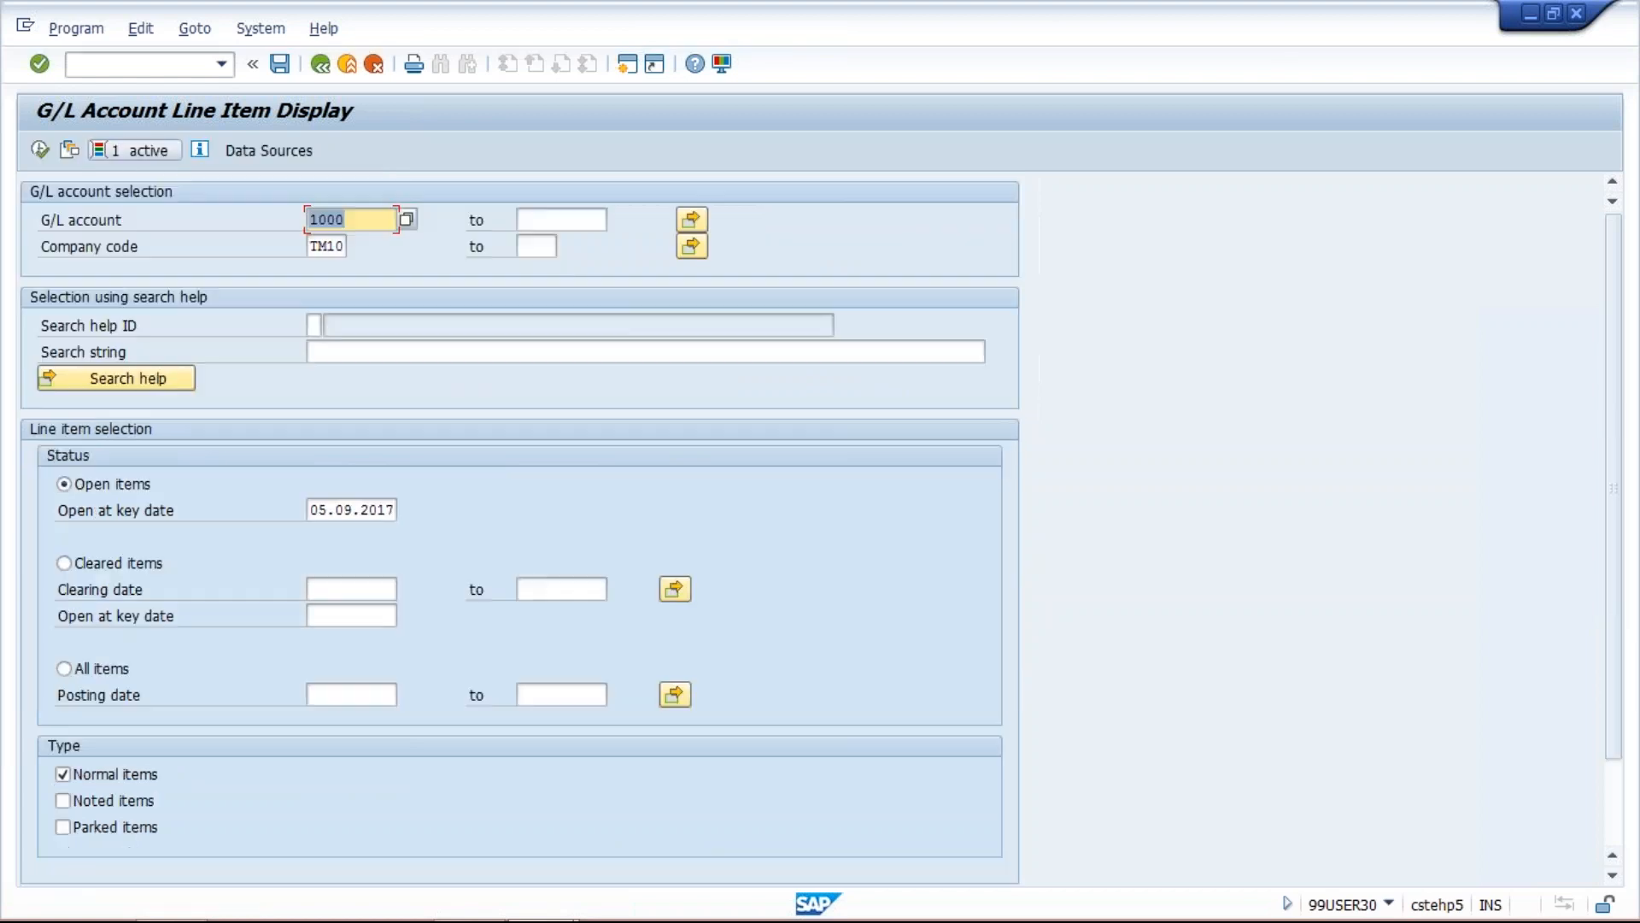
pyautogui.click(129, 152)
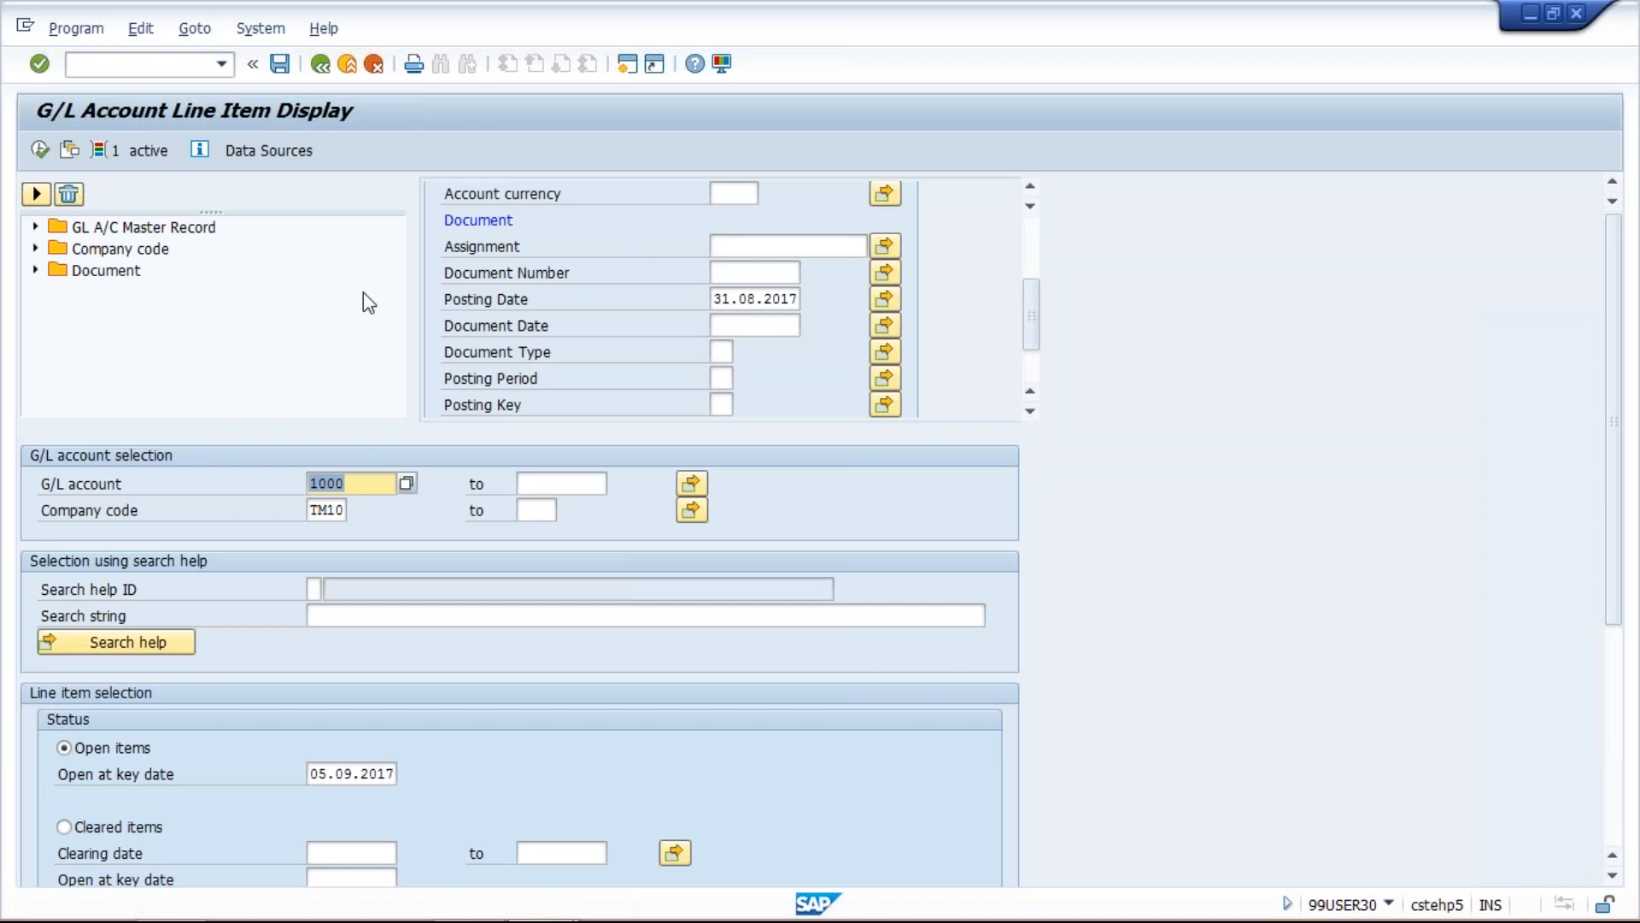
pyautogui.click(35, 270)
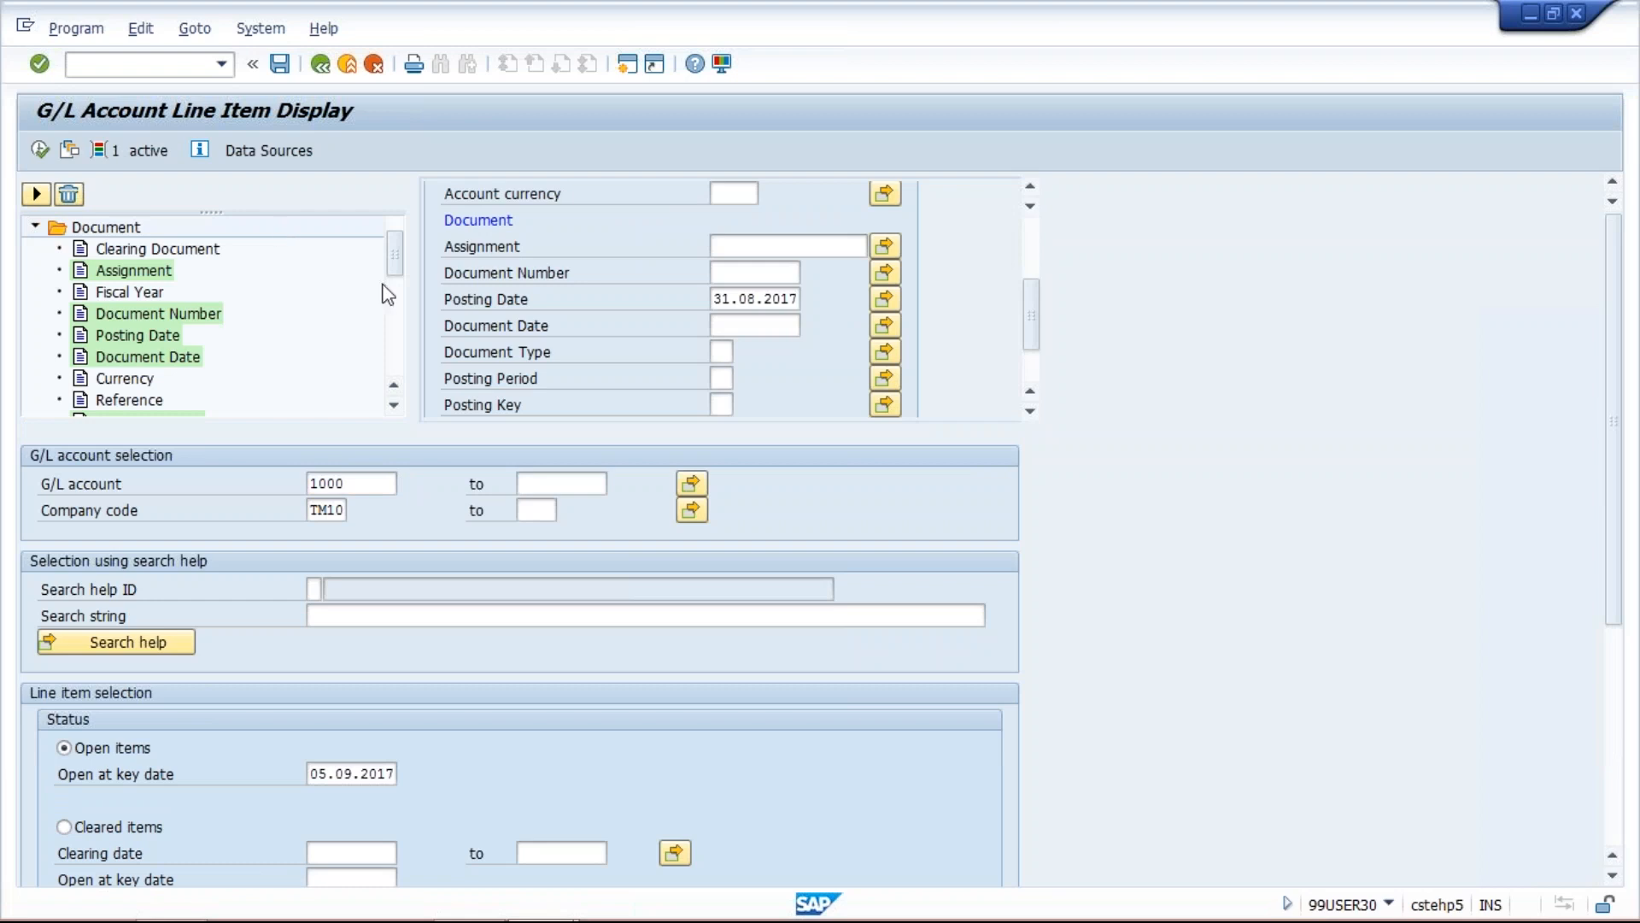
pyautogui.moveTo(396, 271); pyautogui.dragTo(393, 136)
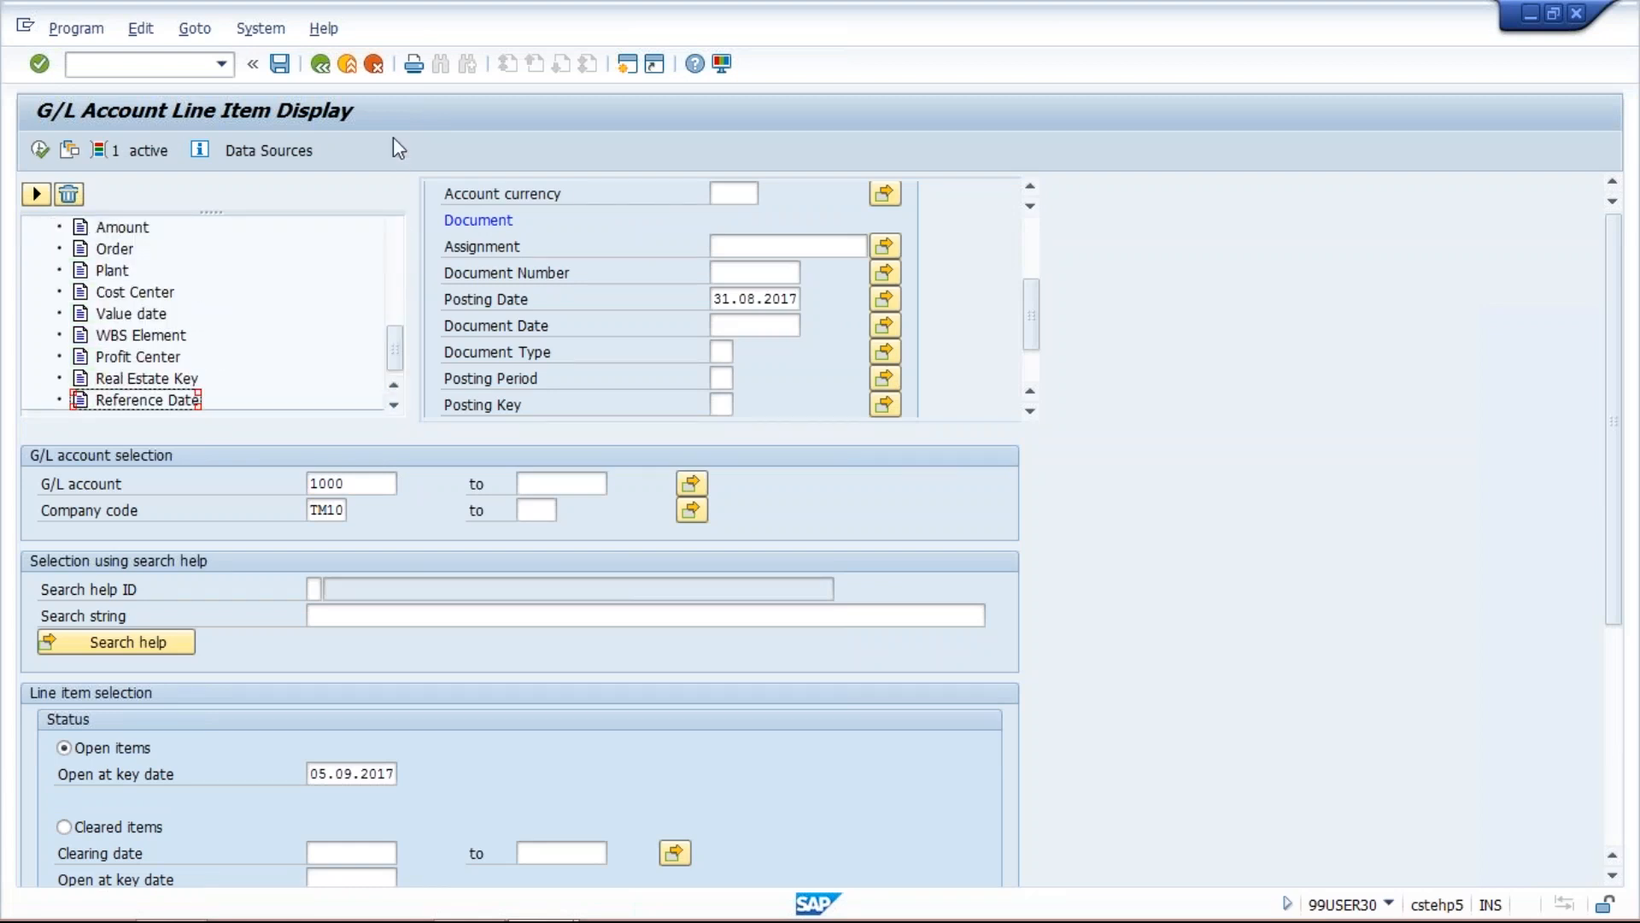
pyautogui.click(396, 242)
pyautogui.click(396, 242)
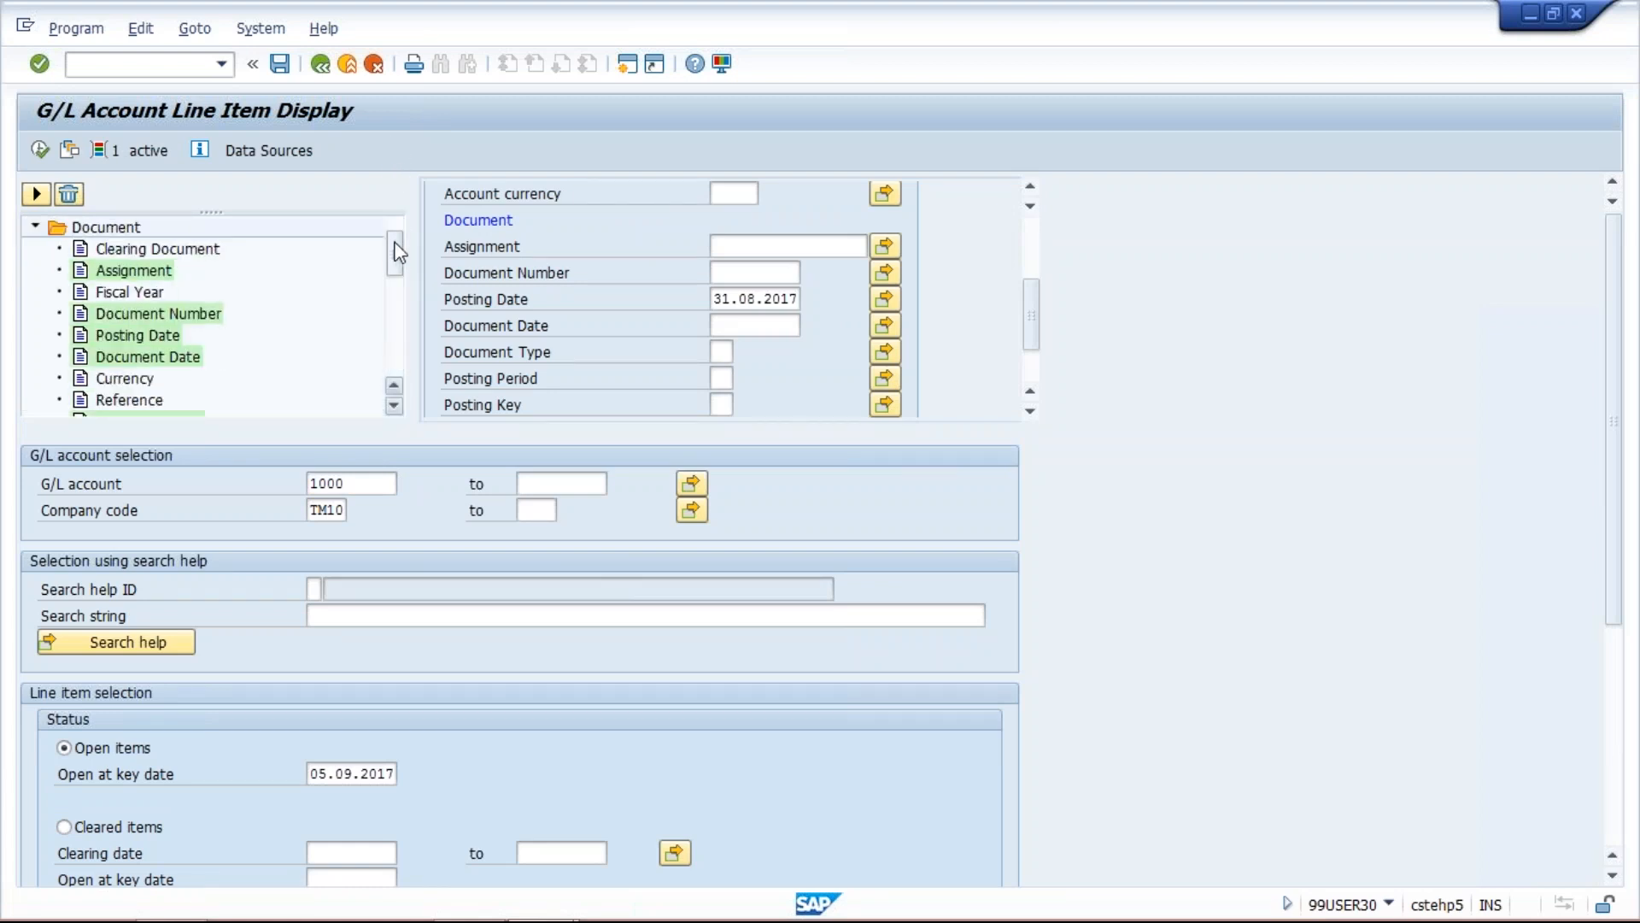
pyautogui.click(396, 250)
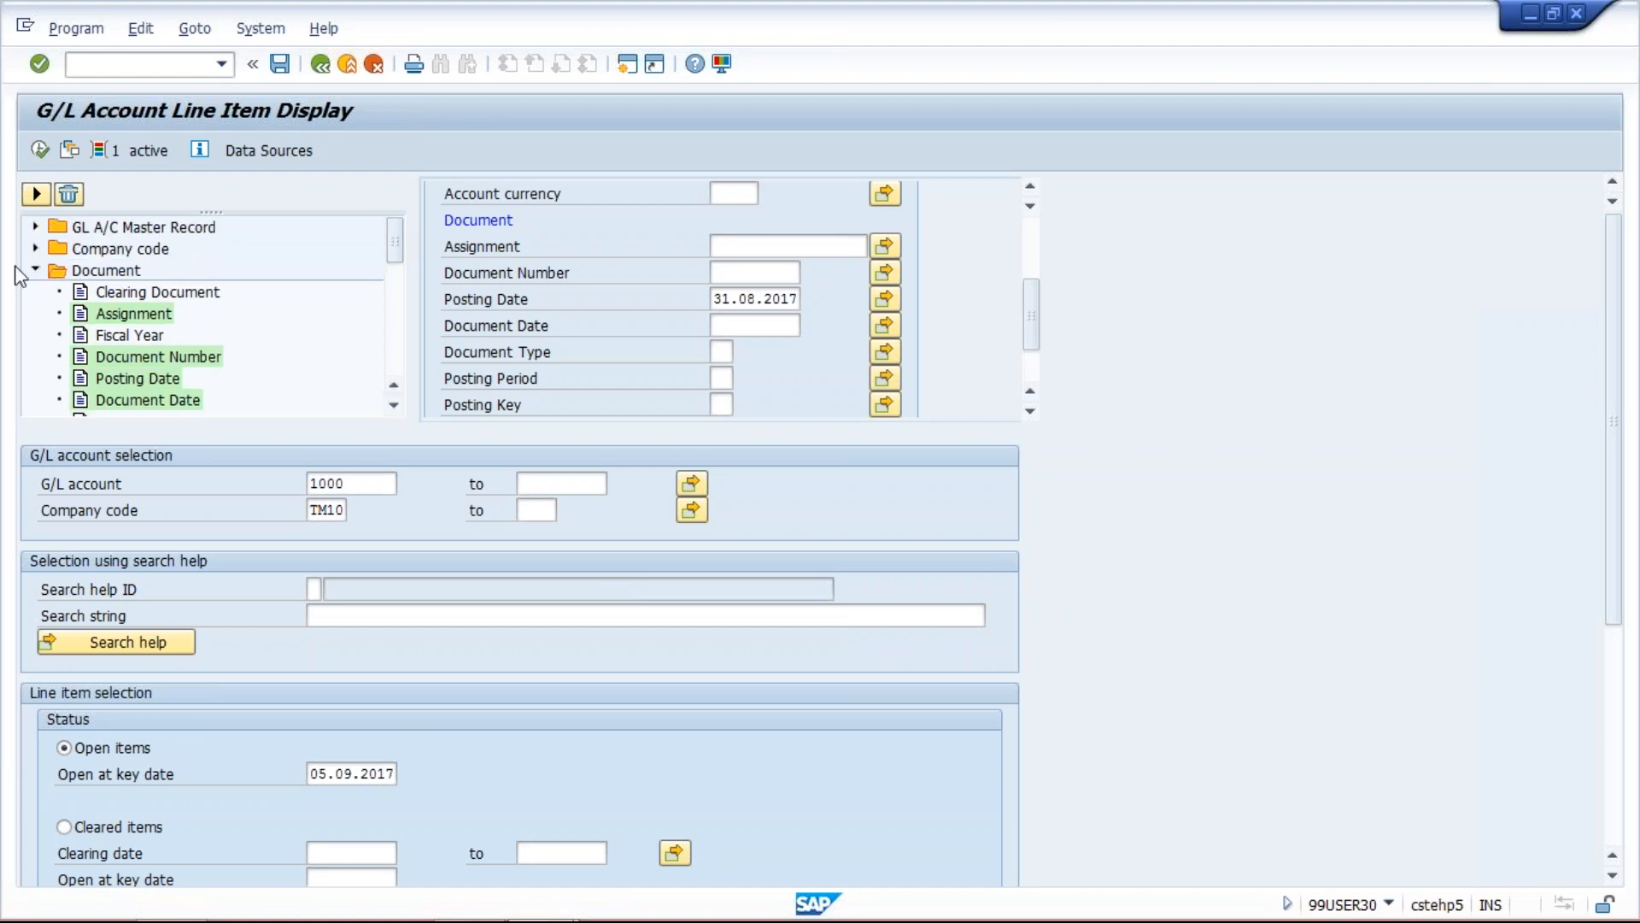
pyautogui.click(35, 249)
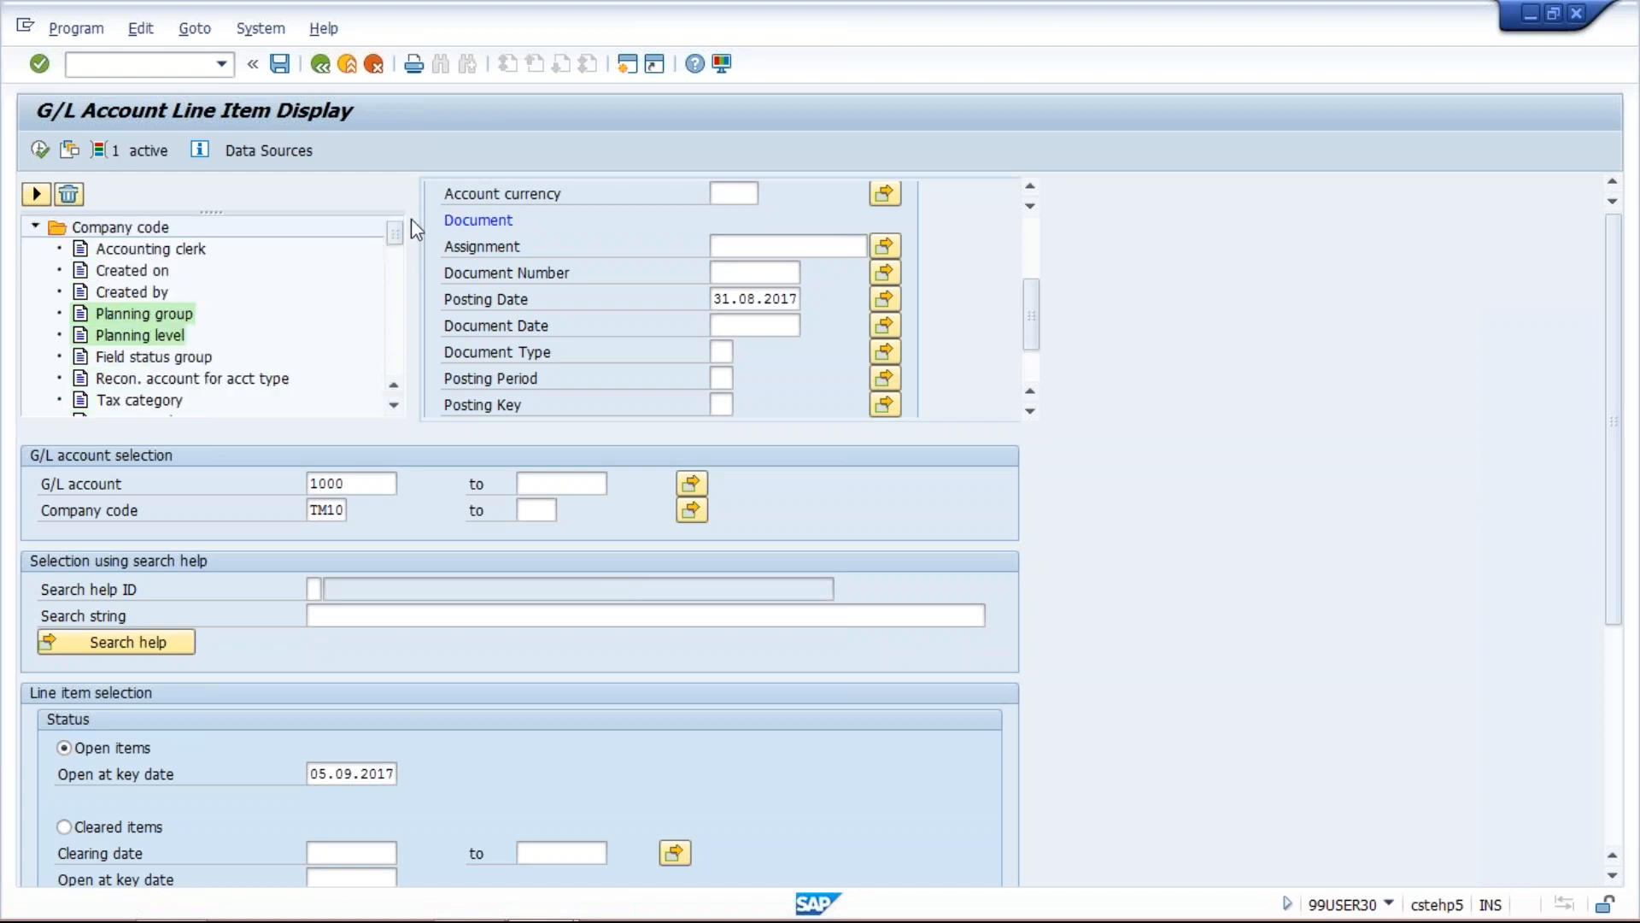
pyautogui.moveTo(397, 231); pyautogui.dragTo(396, 218)
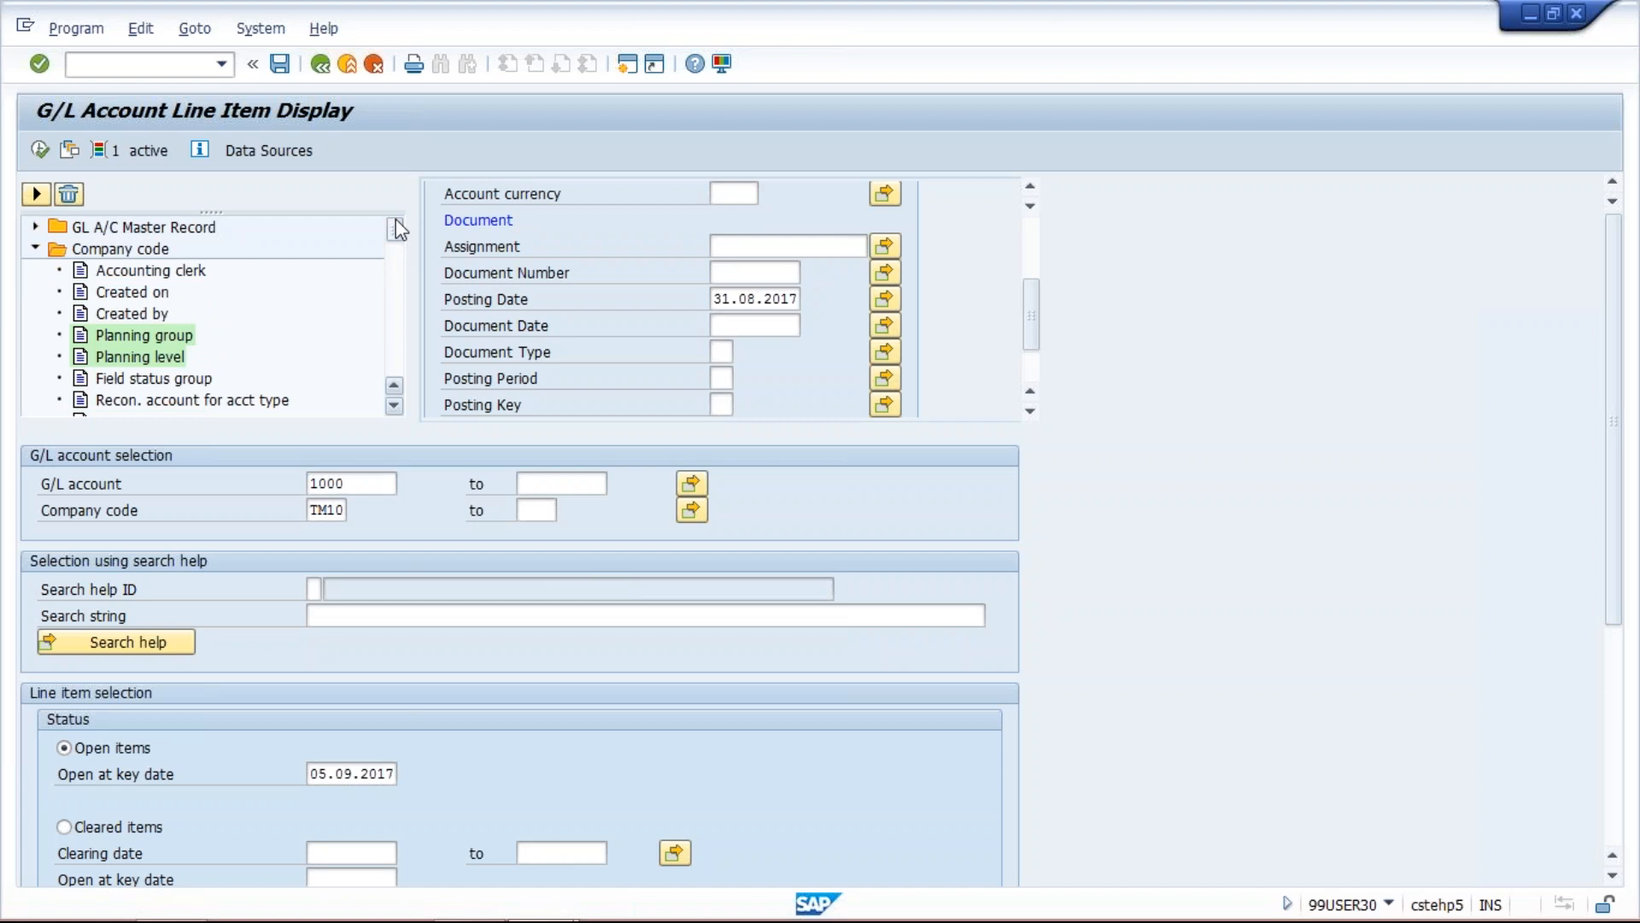
pyautogui.click(34, 227)
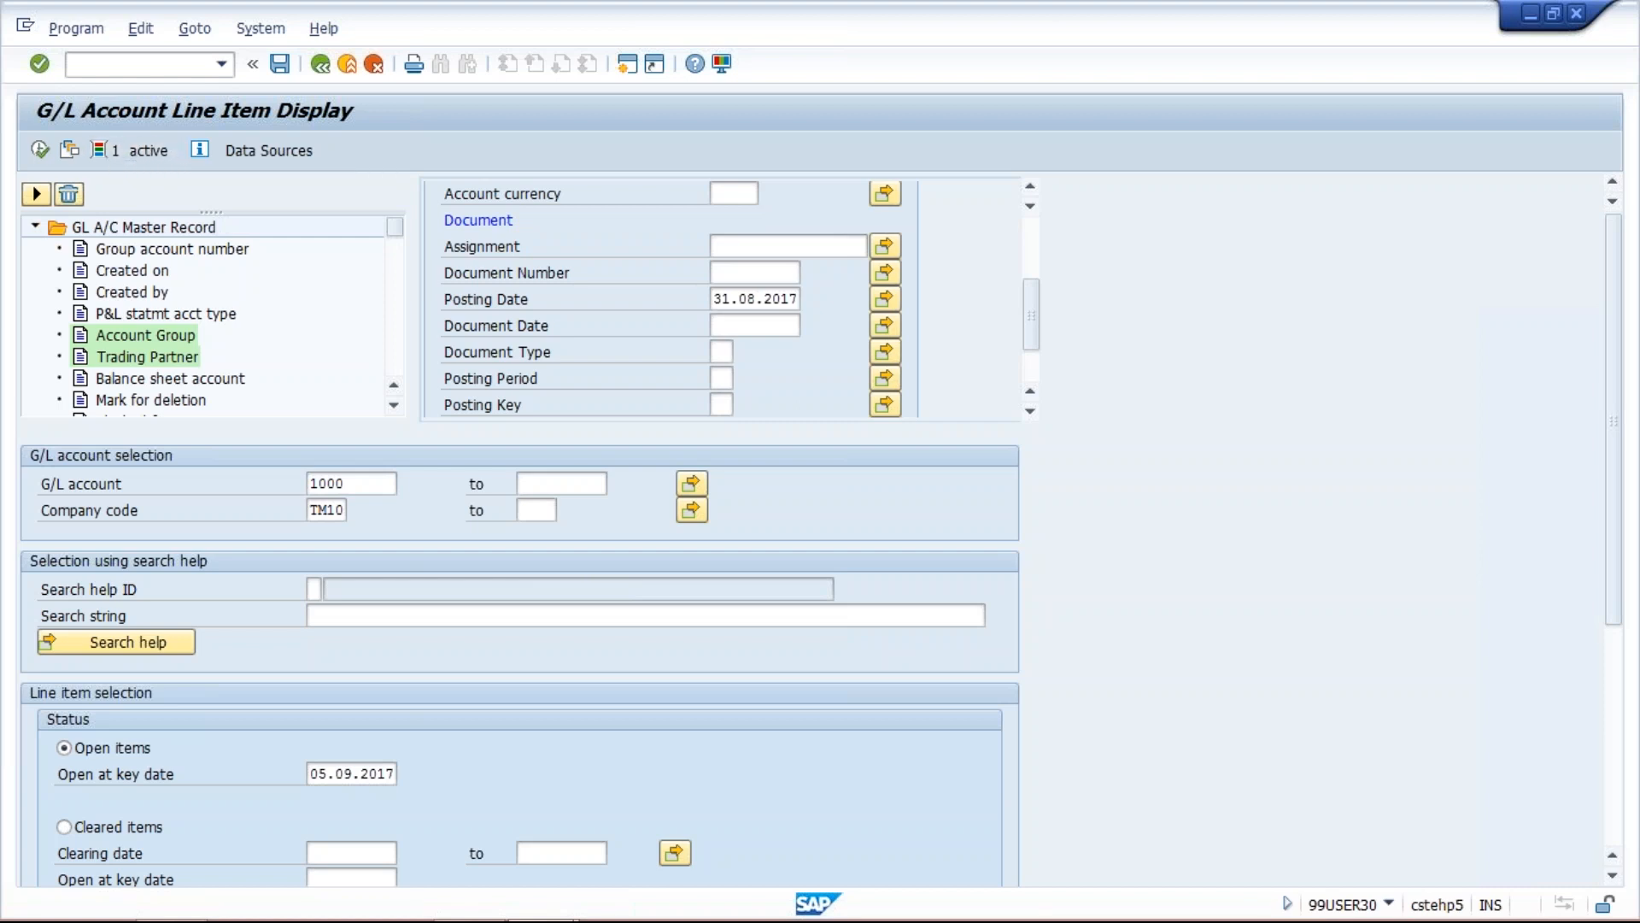
# Clear the Posting Date in the dynamic selections and run the line item report.
pyautogui.click(768, 299)
pyautogui.press('Delete')
pyautogui.press('Delete')
pyautogui.press('Delete')
pyautogui.press('Delete')
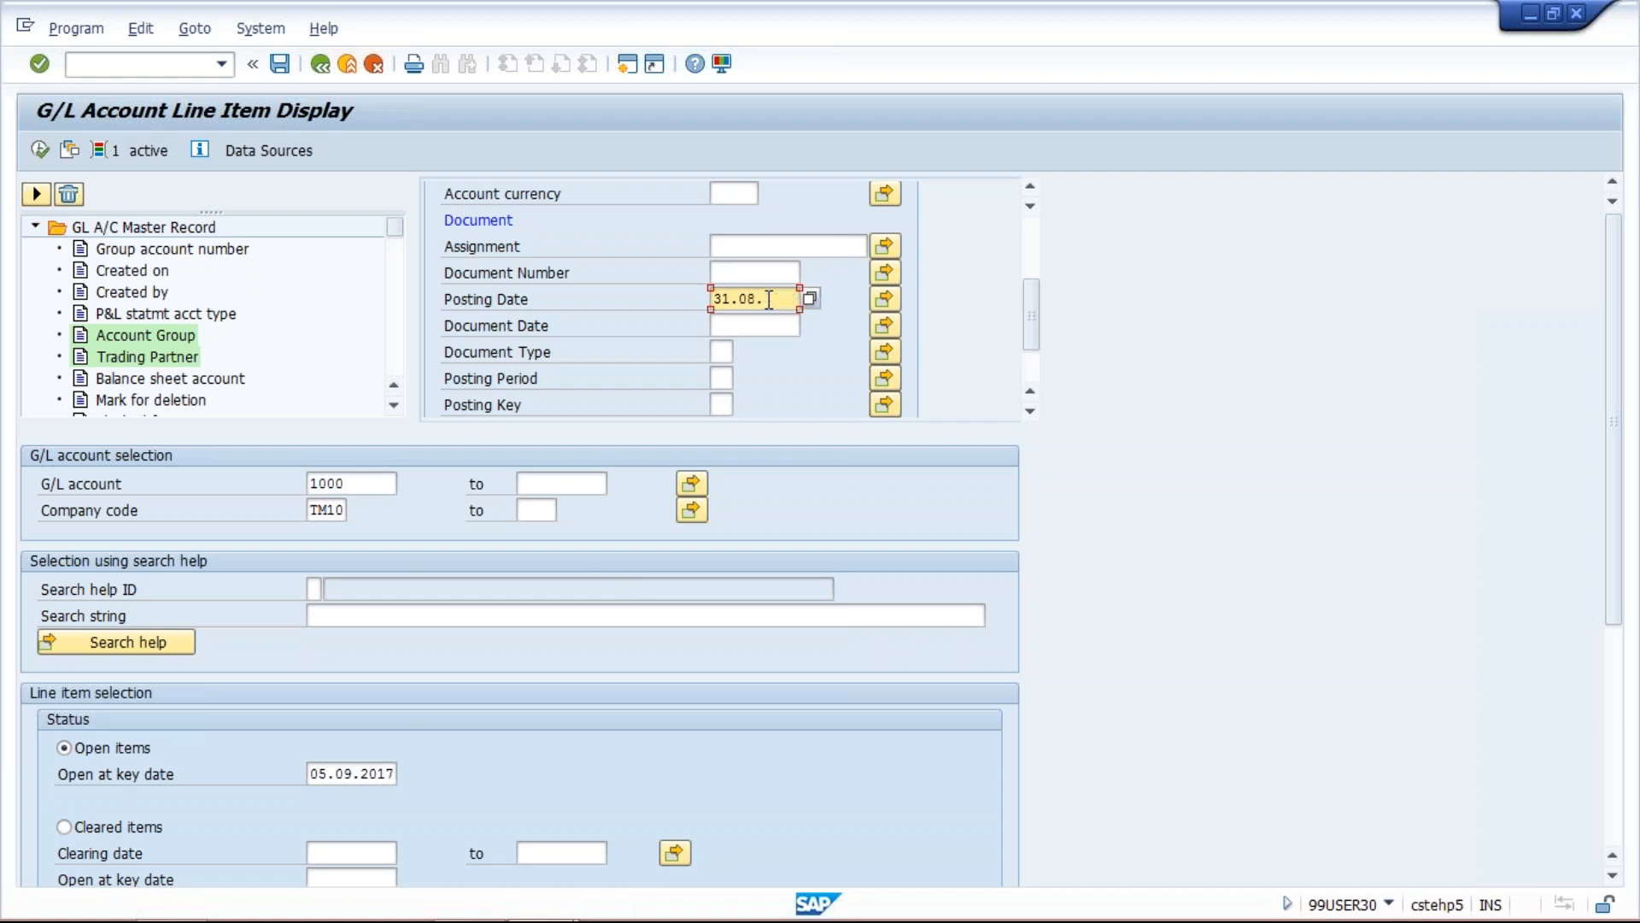
pyautogui.press('BackSpace')
pyautogui.press('BackSpace')
pyautogui.press('BackSpace')
pyautogui.press('BackSpace')
pyautogui.press('BackSpace')
pyautogui.press('BackSpace')
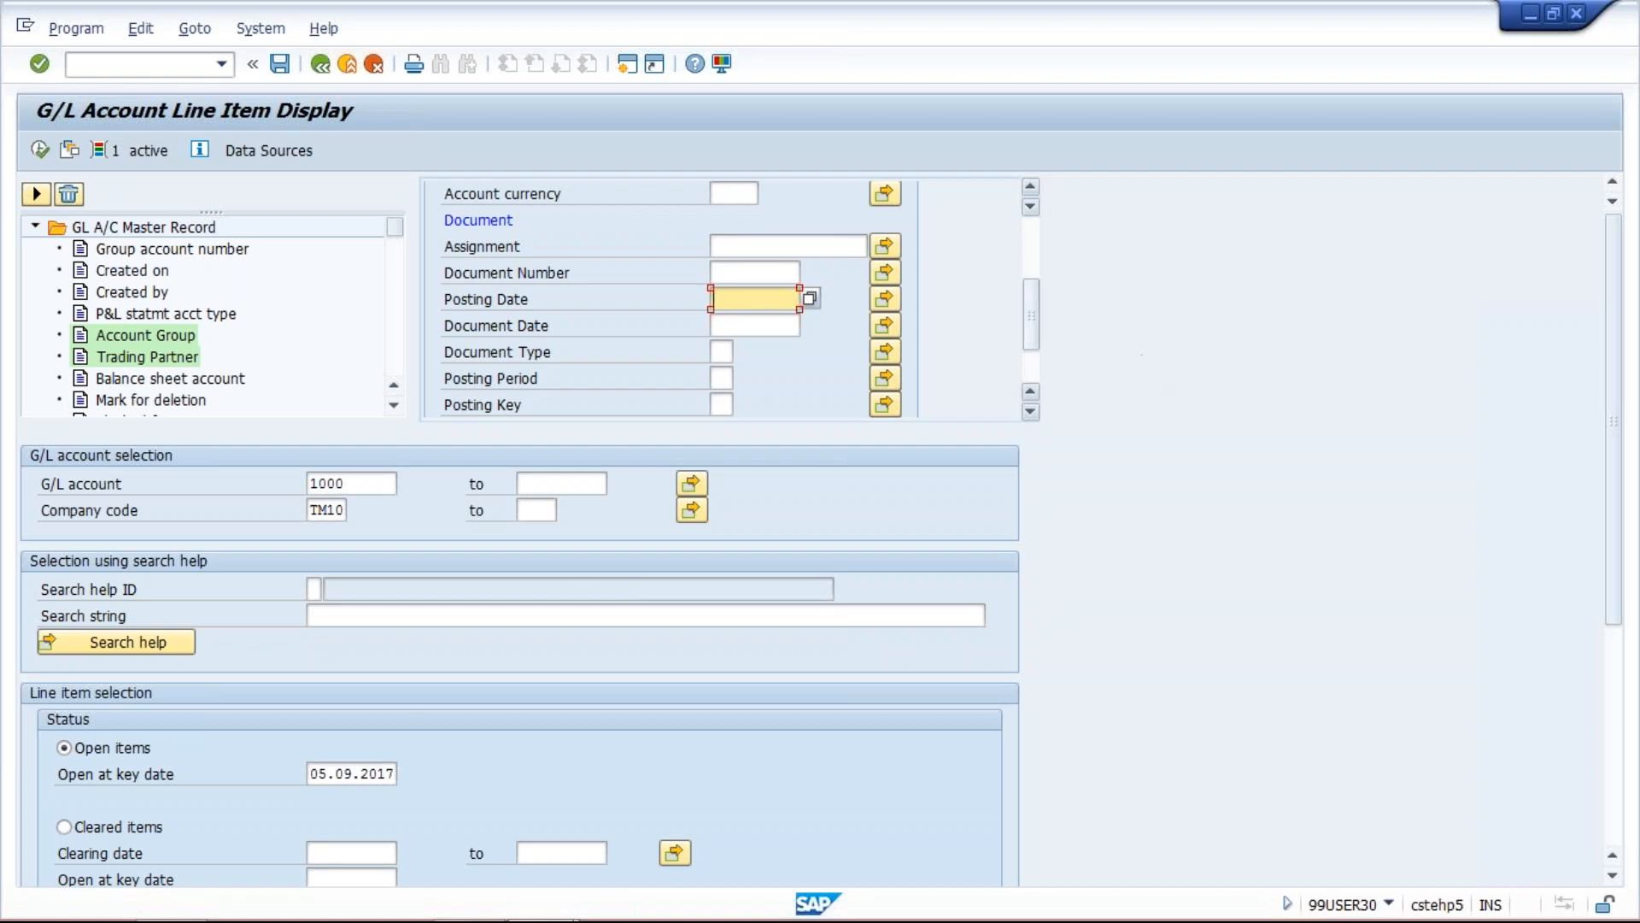
pyautogui.click(40, 151)
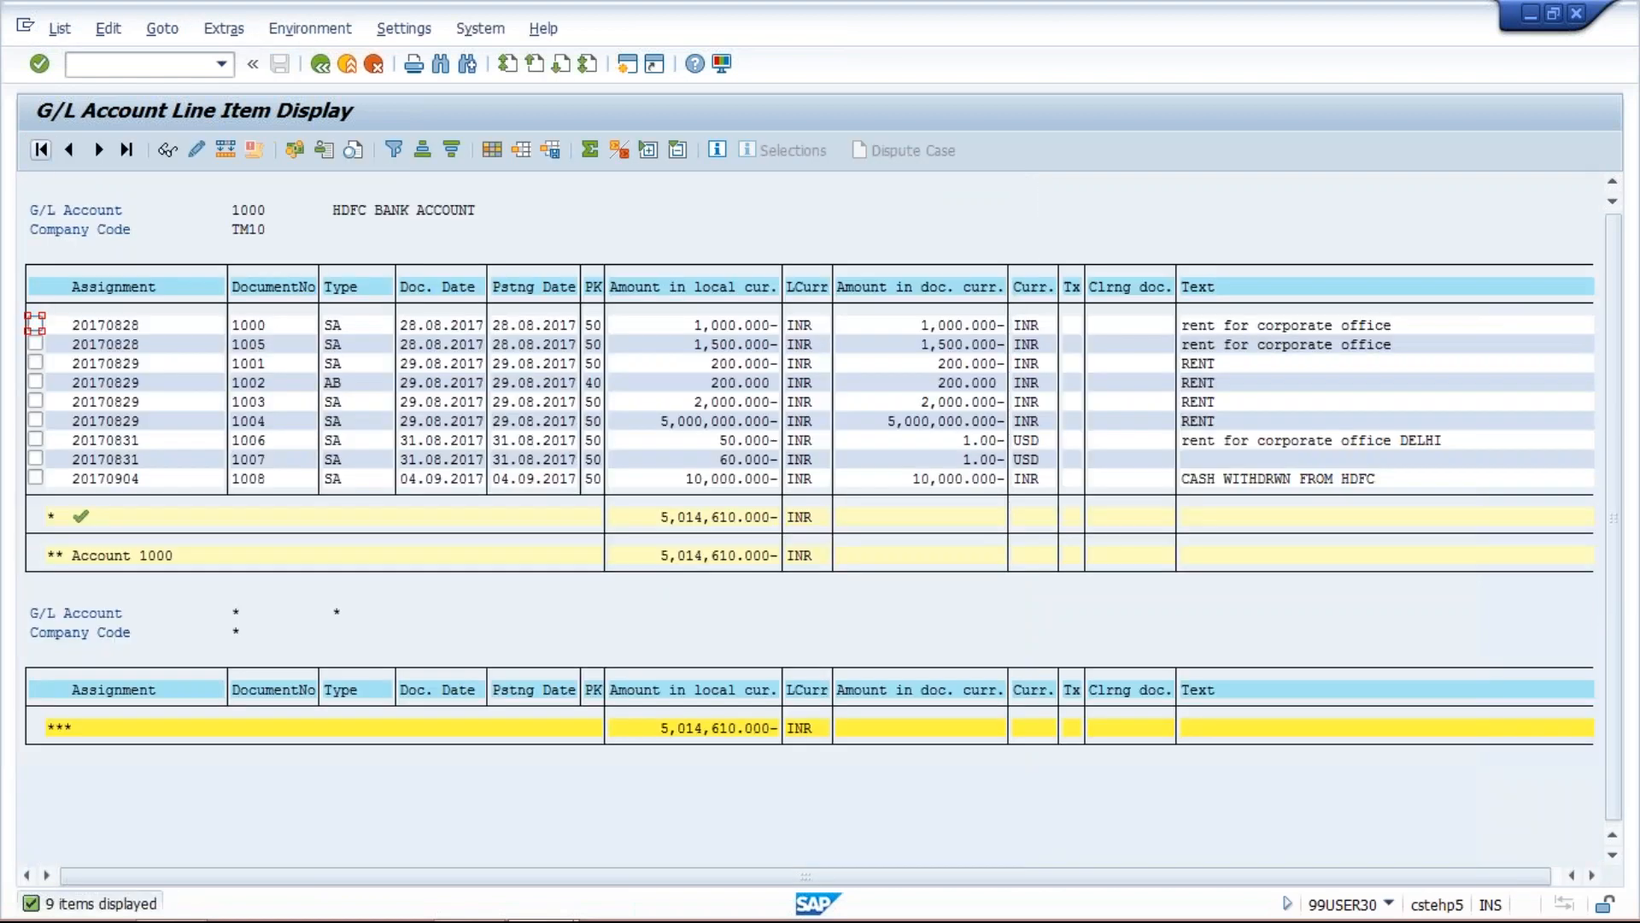
# Return to the selection screen and run the line item report again for G/L account 1000.
pyautogui.click(321, 64)
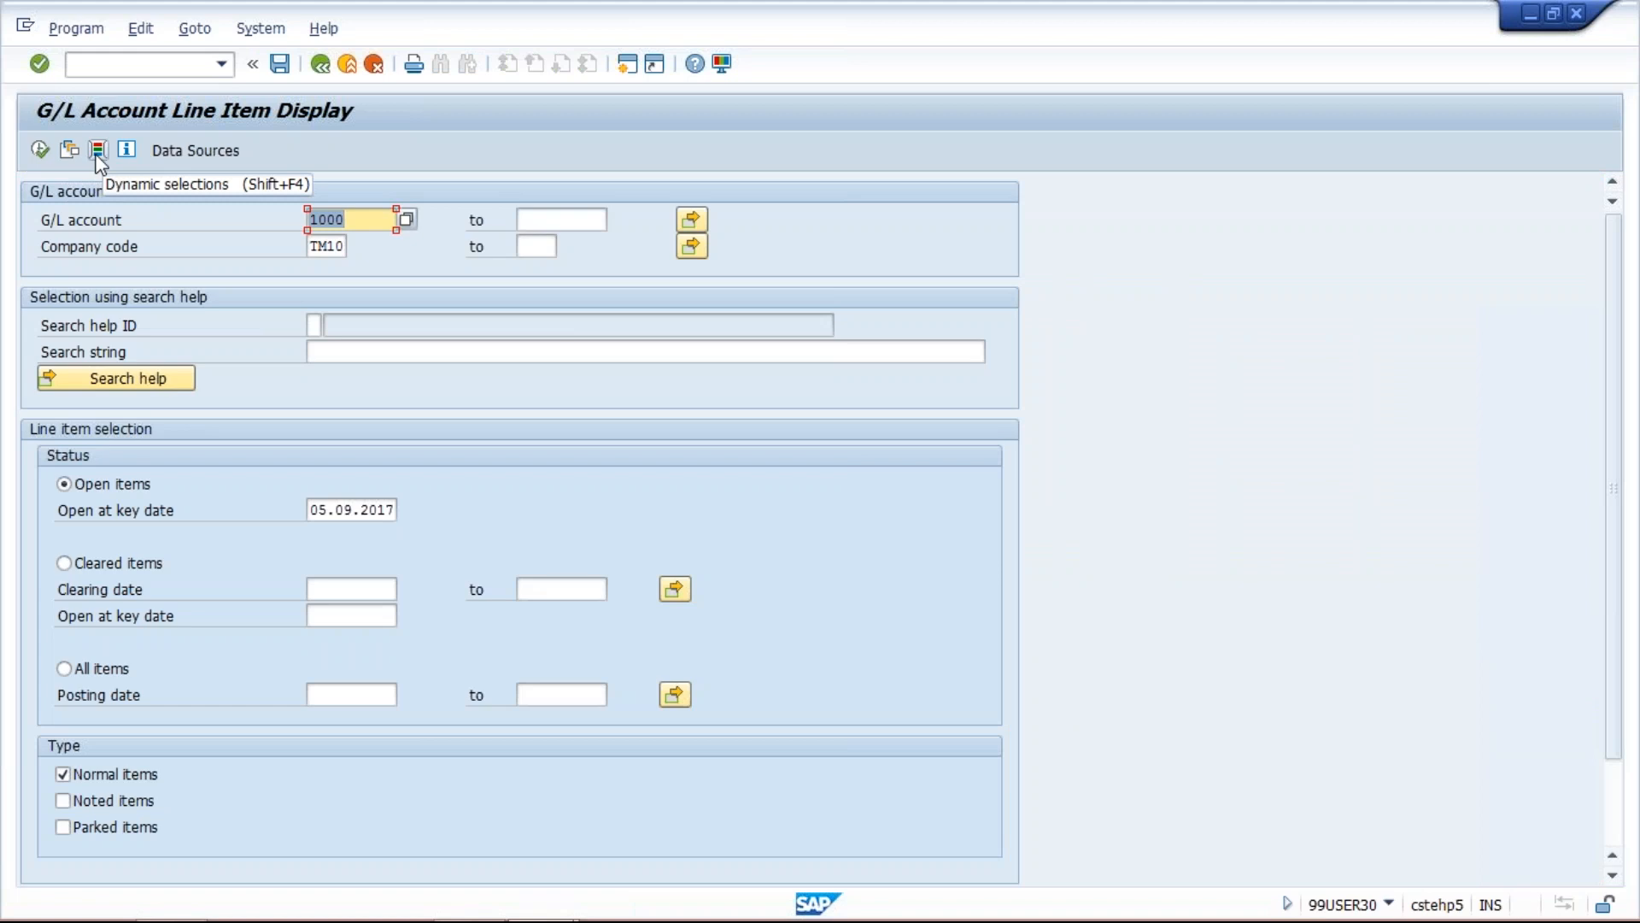
pyautogui.moveTo(397, 920)
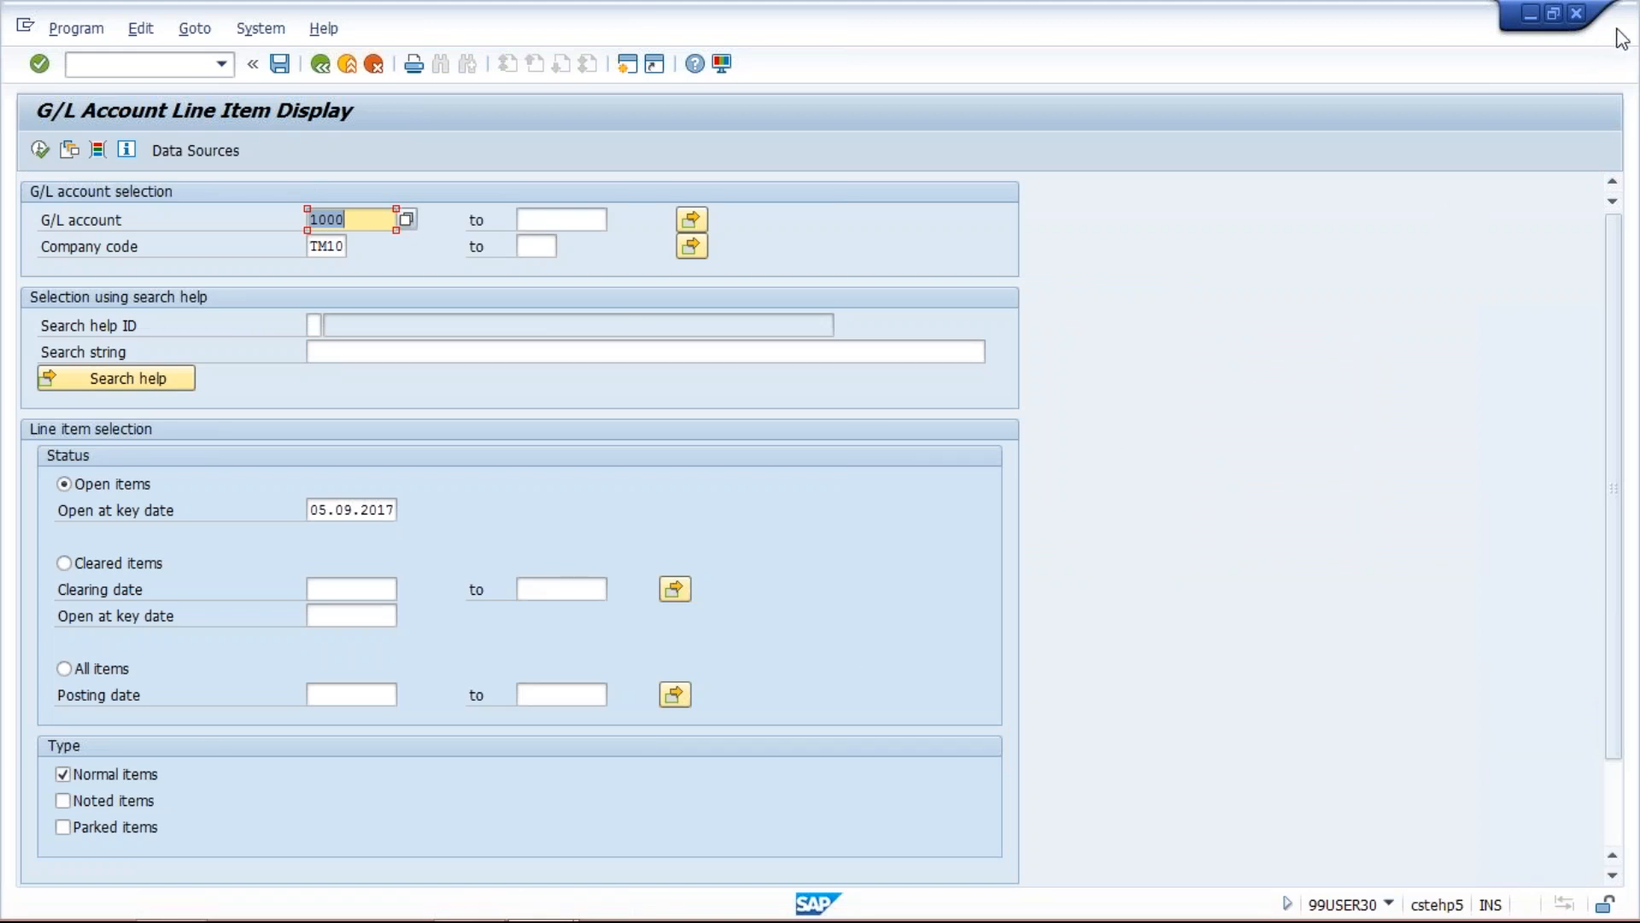
pyautogui.press('F4')
pyautogui.press('F8')
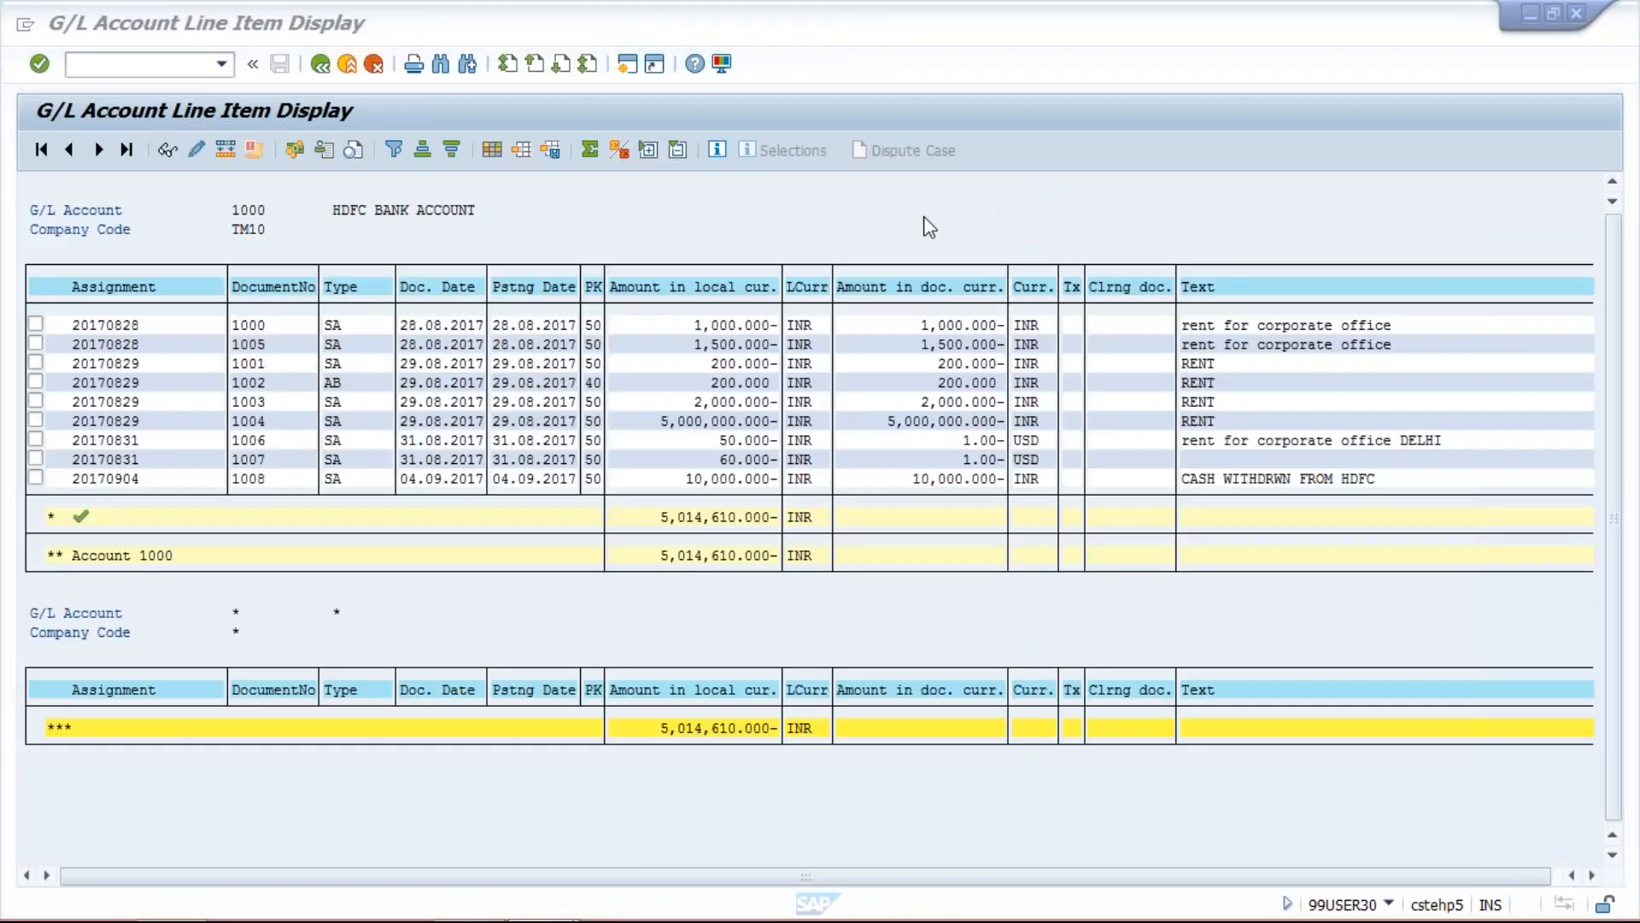
# Add the hidden Business Area field to the line item layout ahead of Document Type and apply the layout.
pyautogui.click(924, 217)
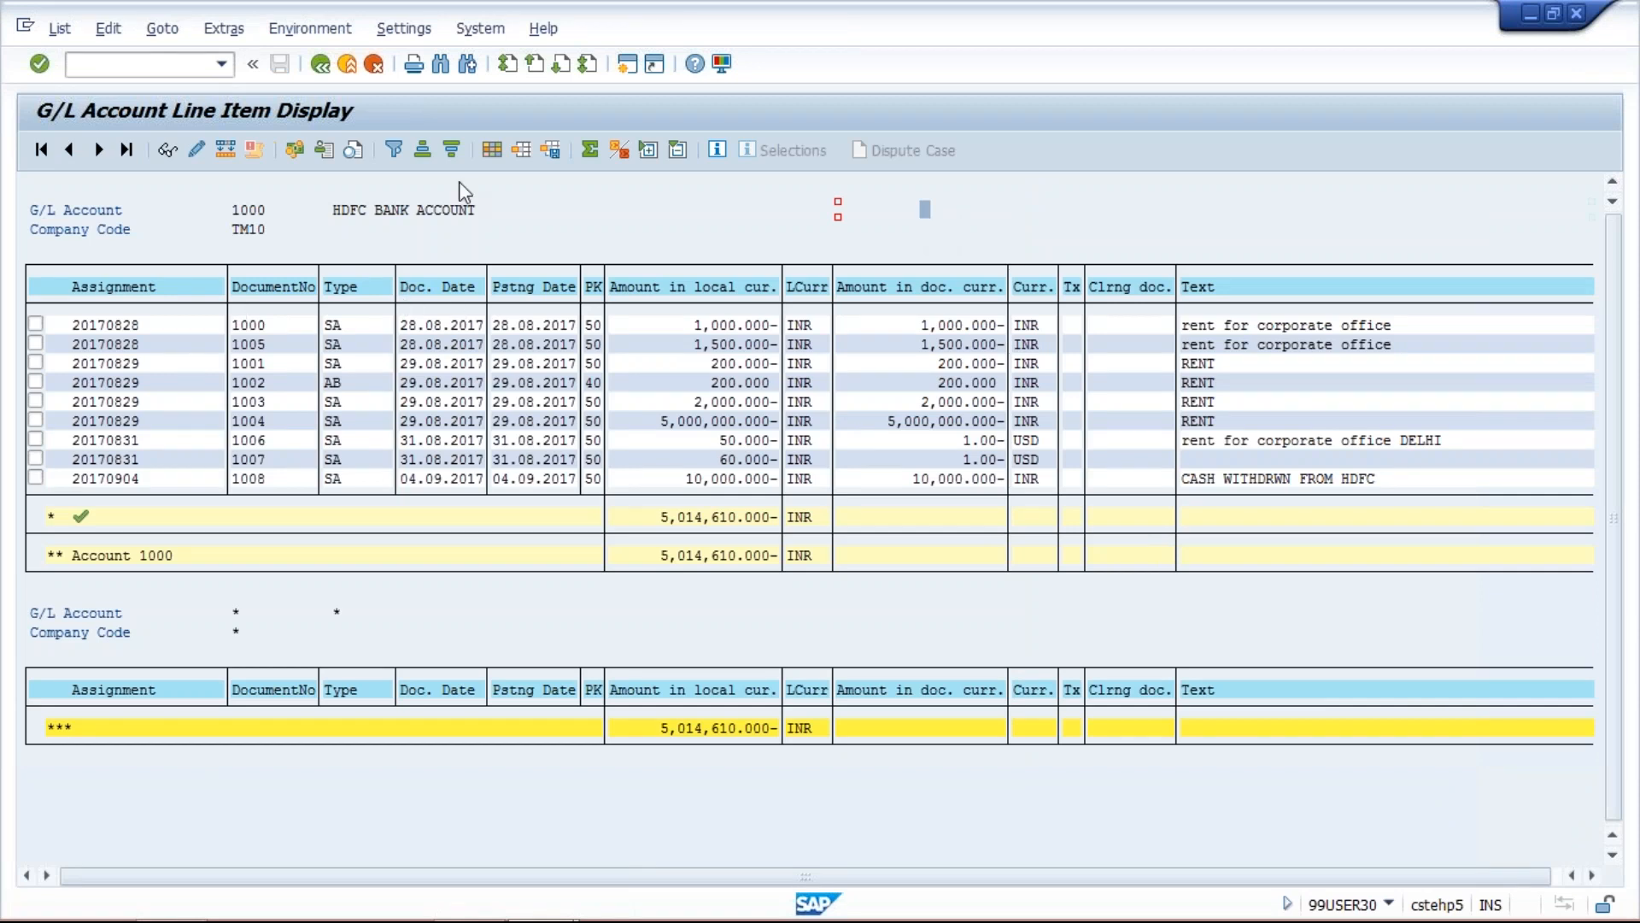
pyautogui.click(493, 152)
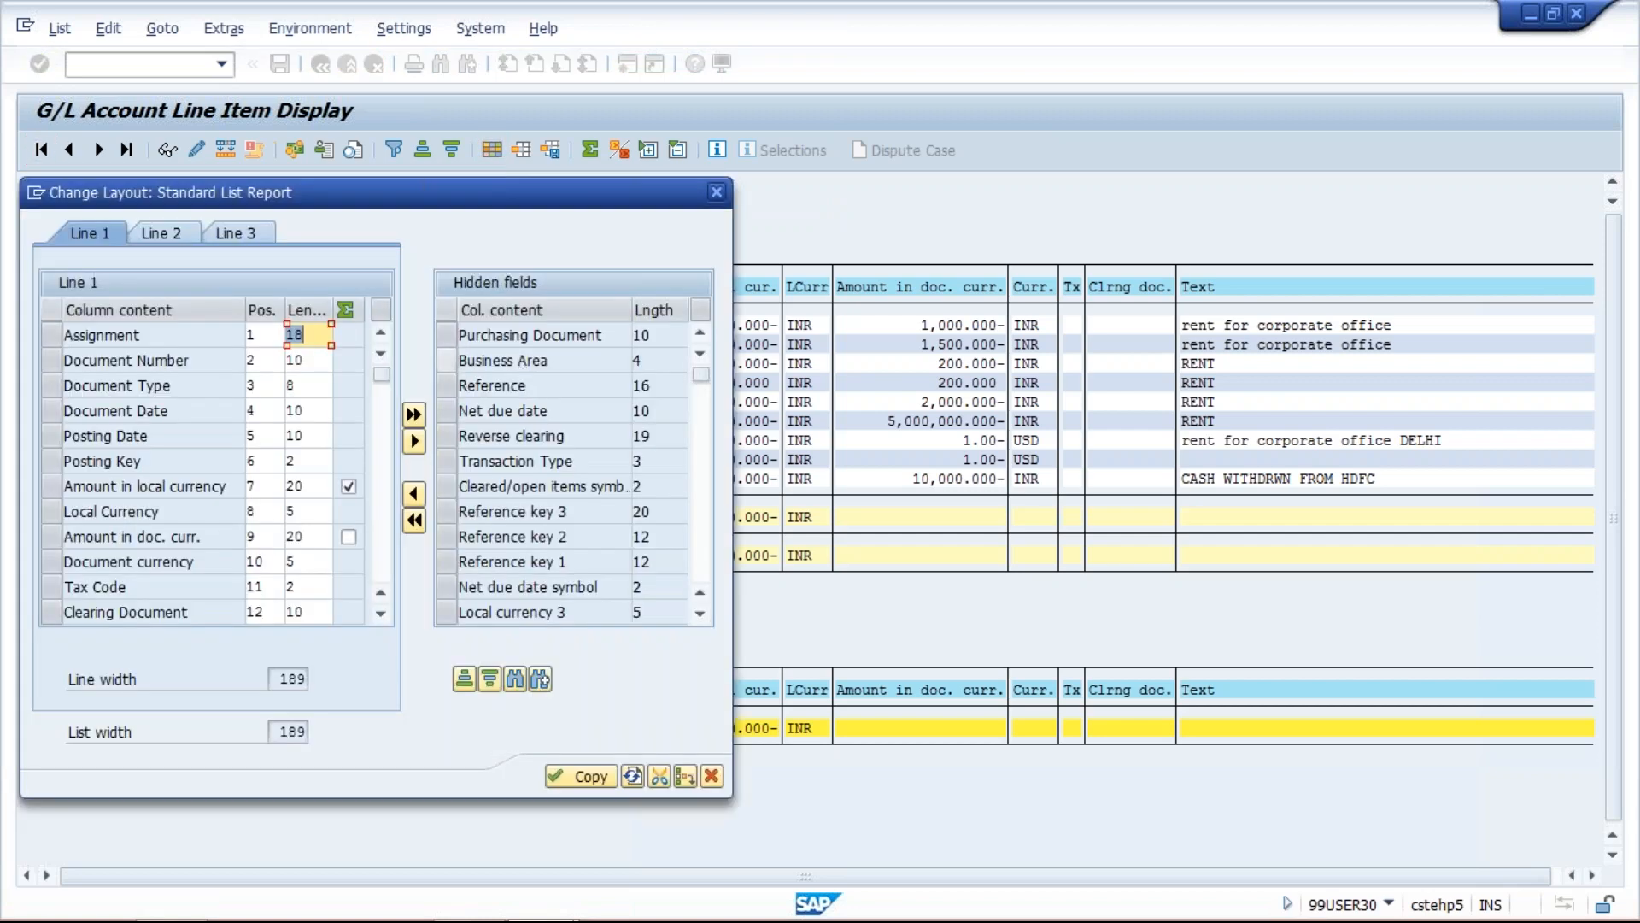
pyautogui.click(445, 360)
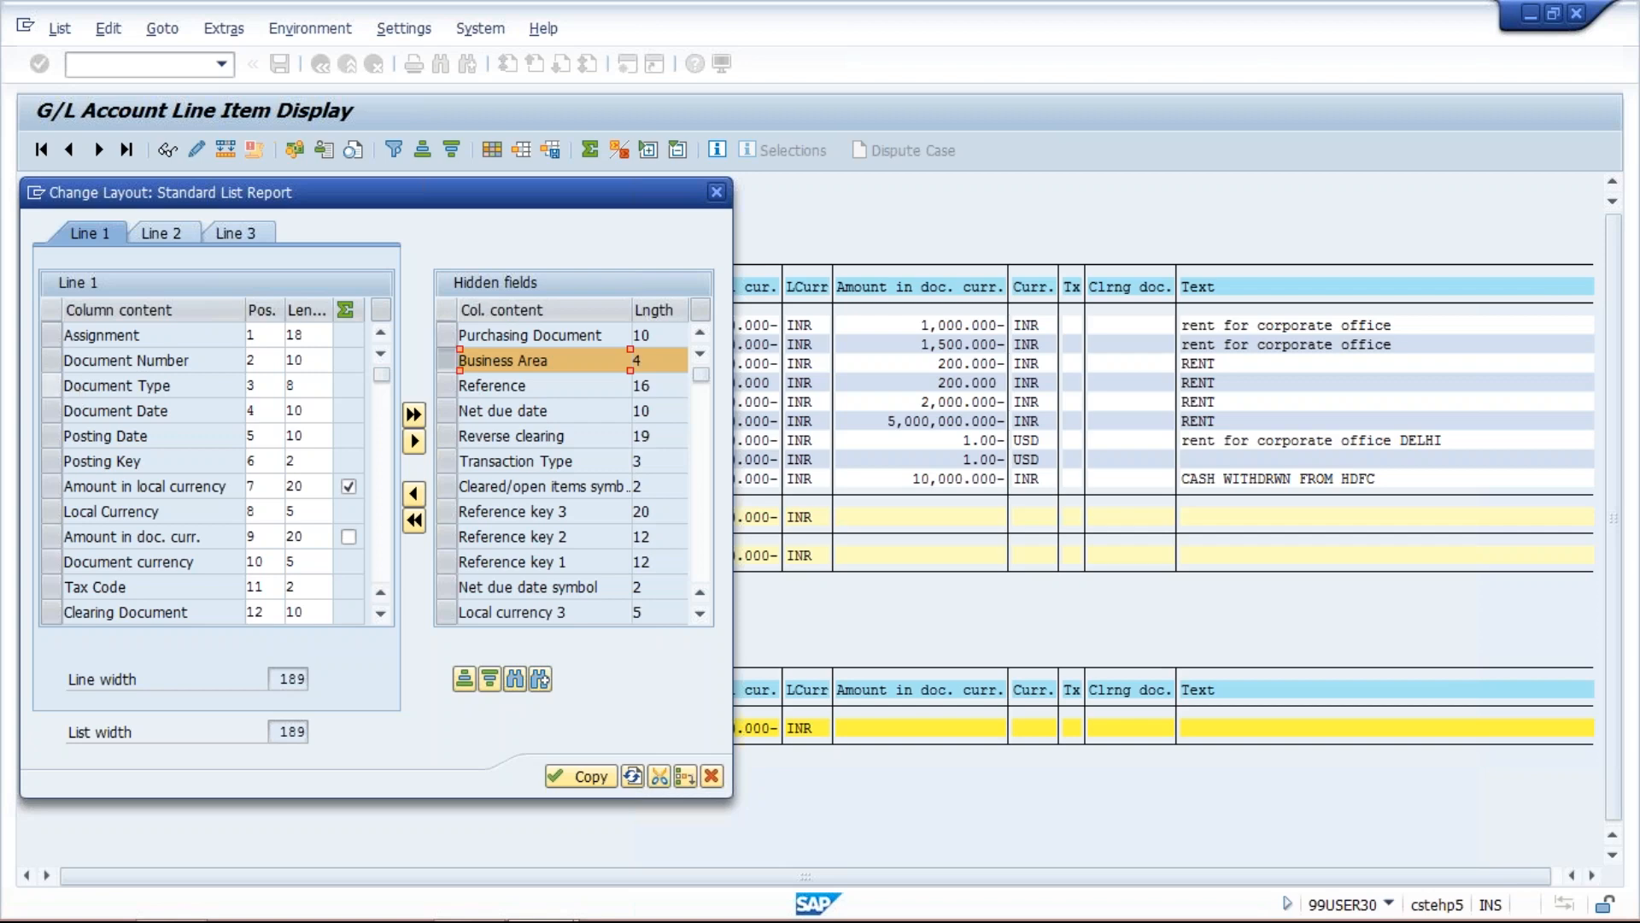
pyautogui.click(53, 385)
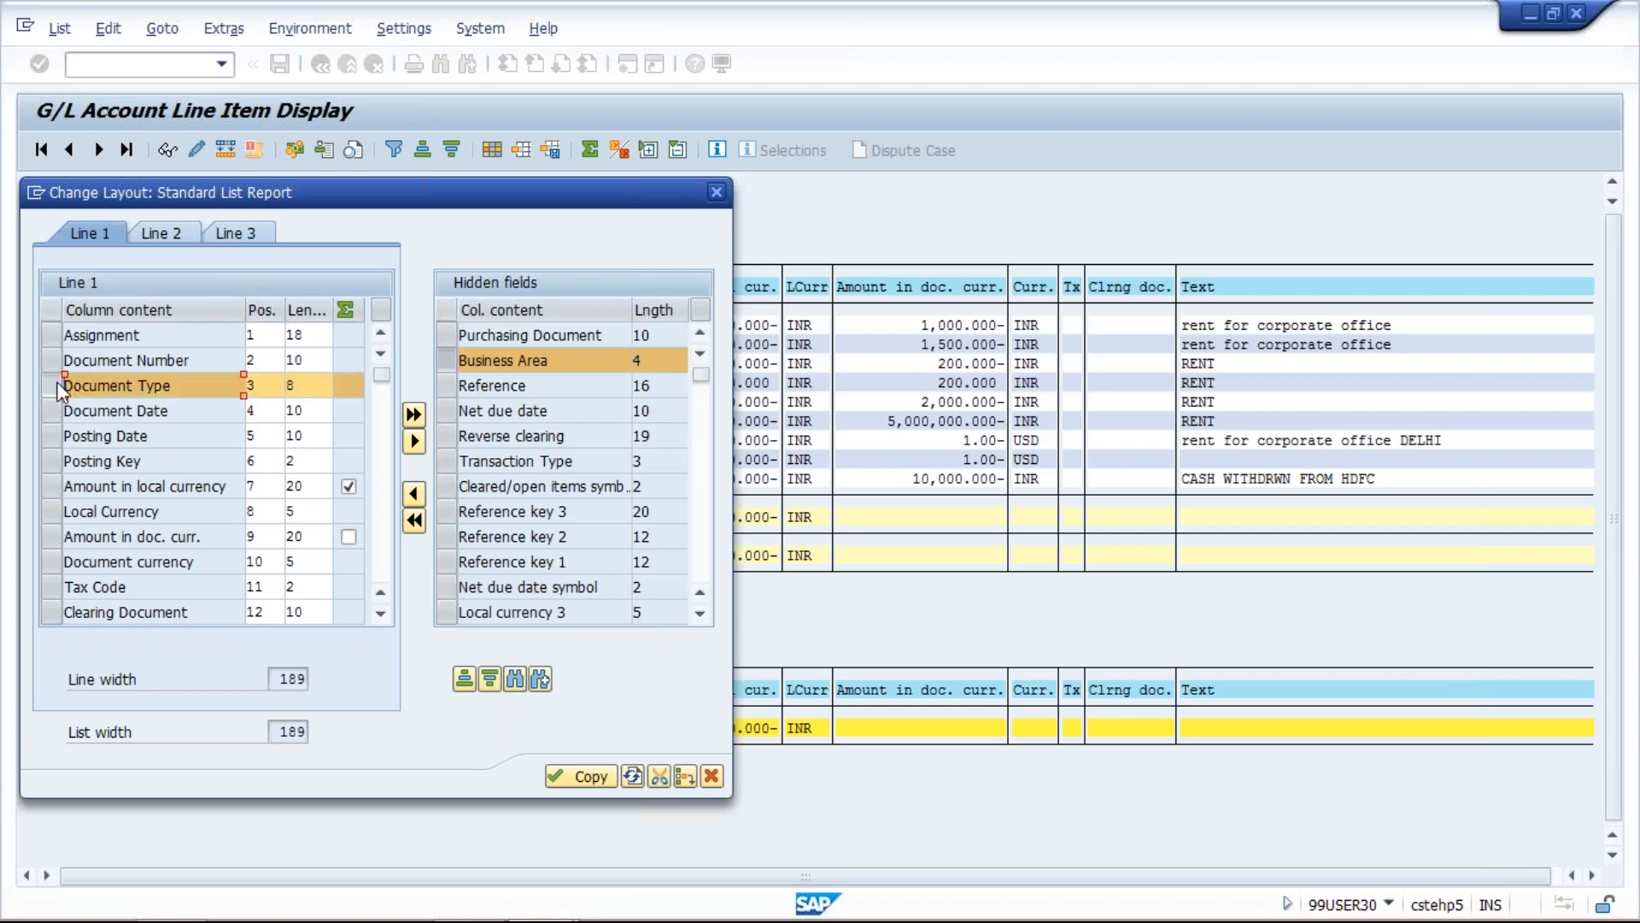
pyautogui.click(418, 497)
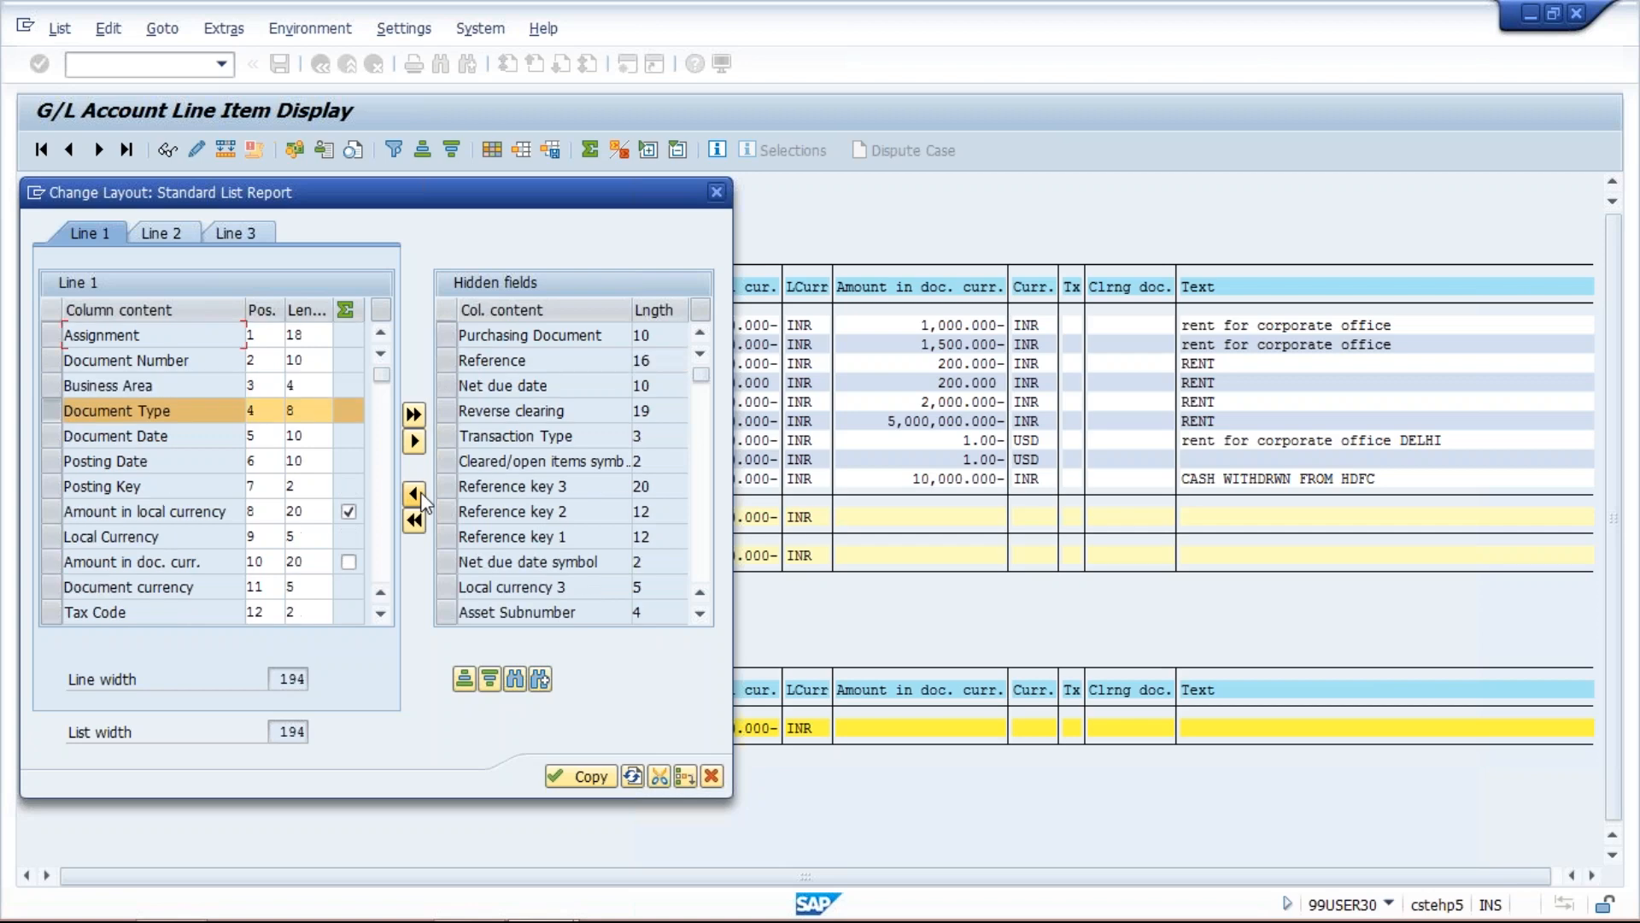
pyautogui.click(573, 778)
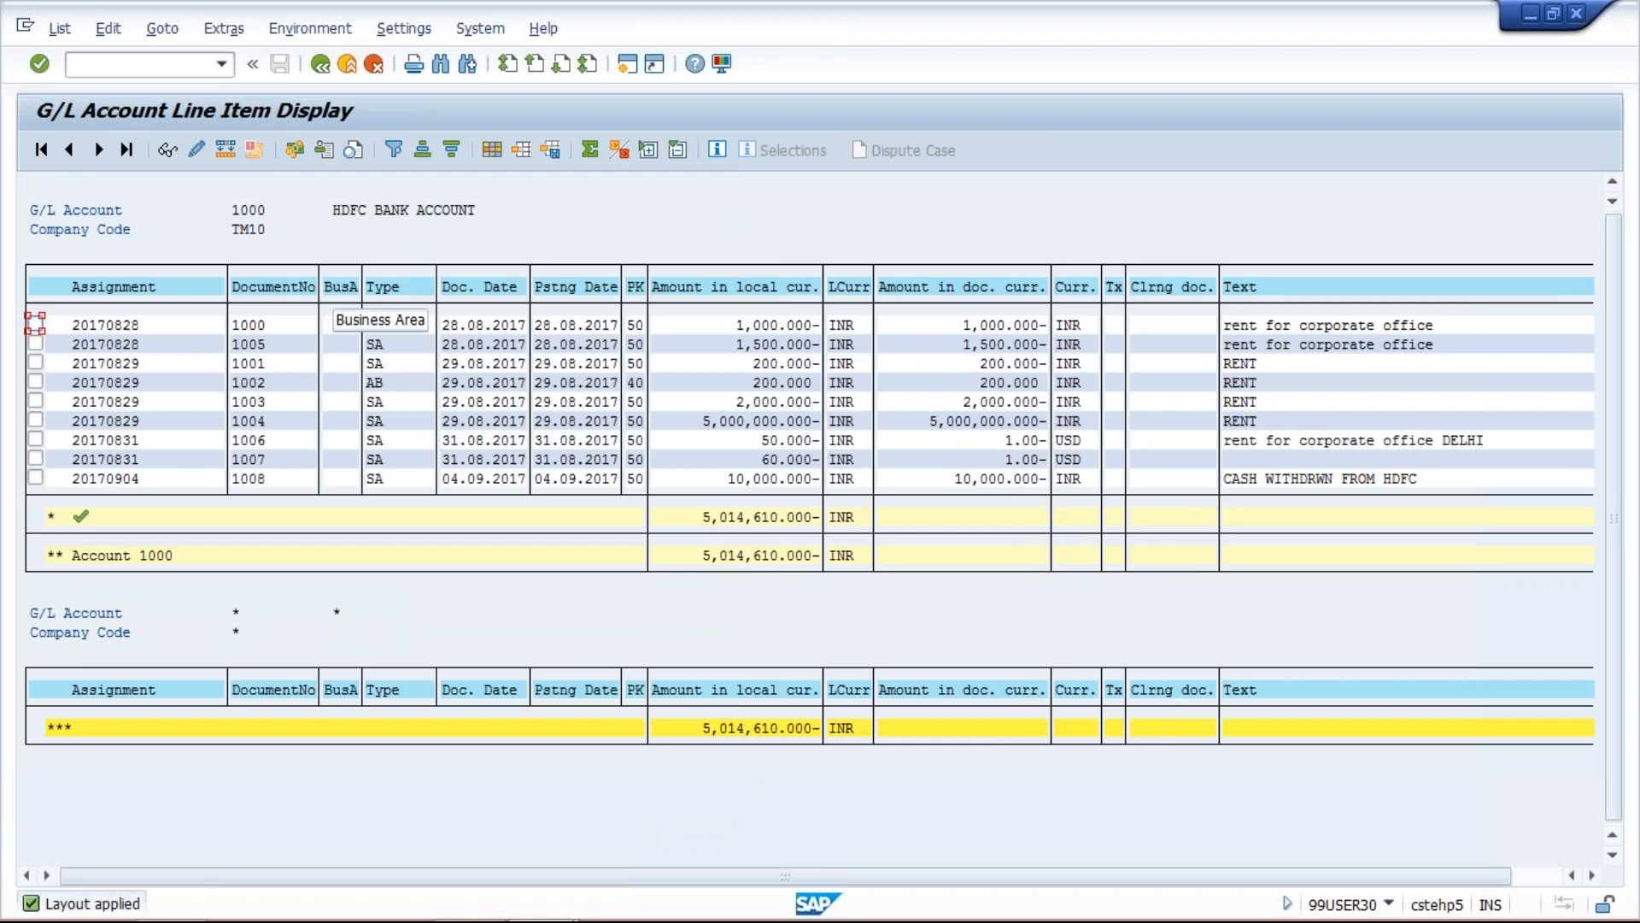
# Save the layout as /KUMAR1, overwriting the existing layout of that name.
pyautogui.click(553, 152)
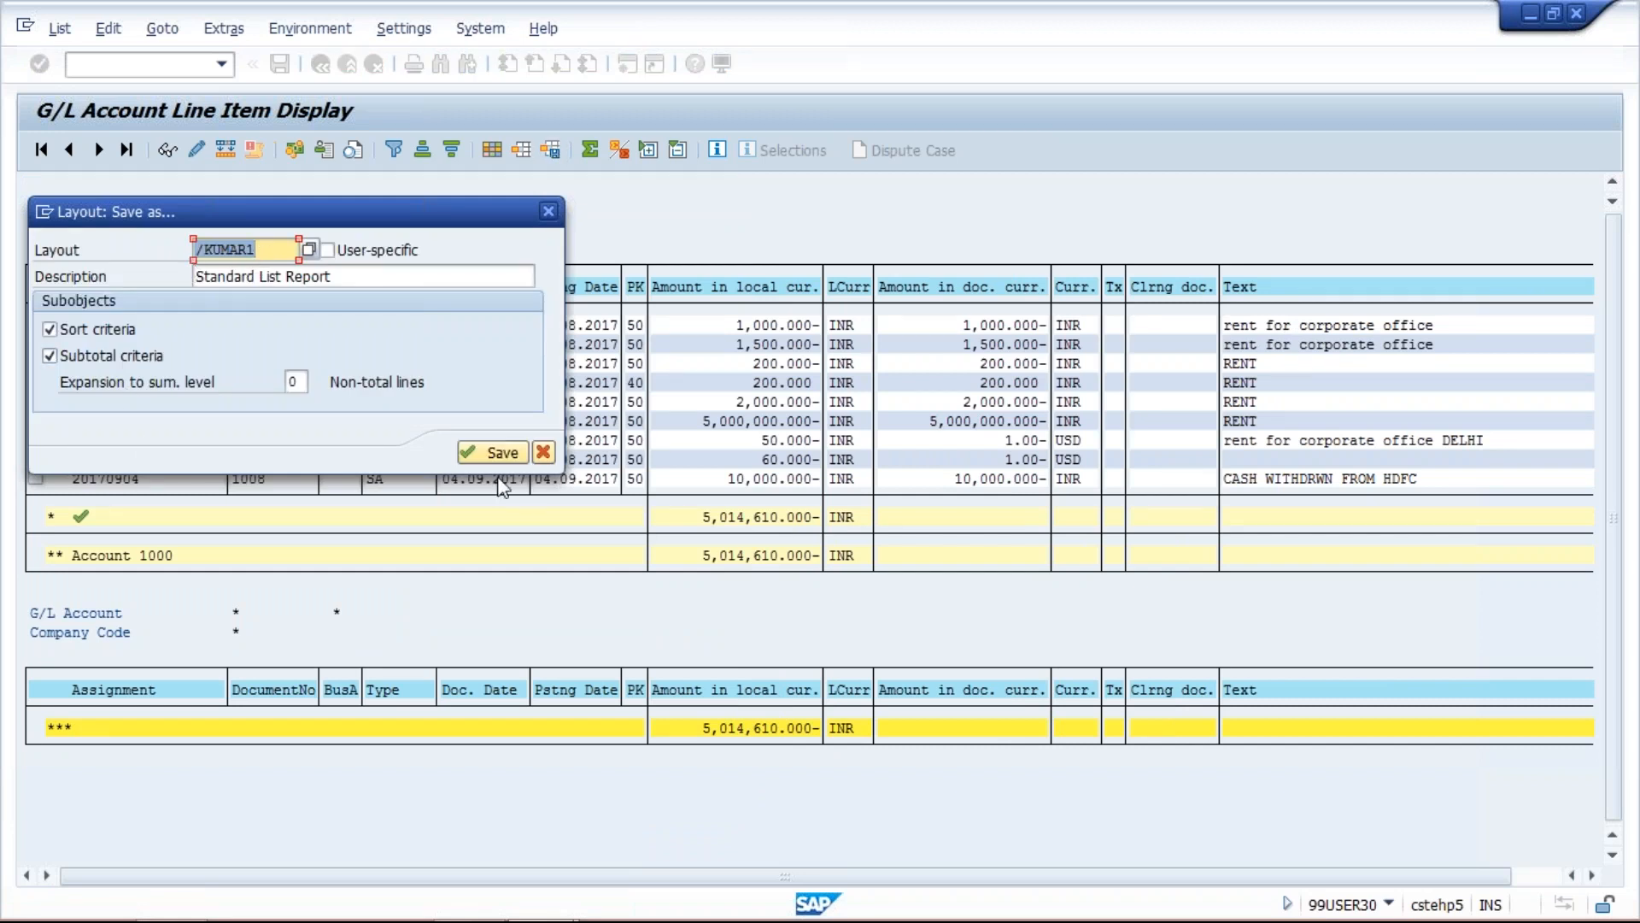
pyautogui.click(493, 455)
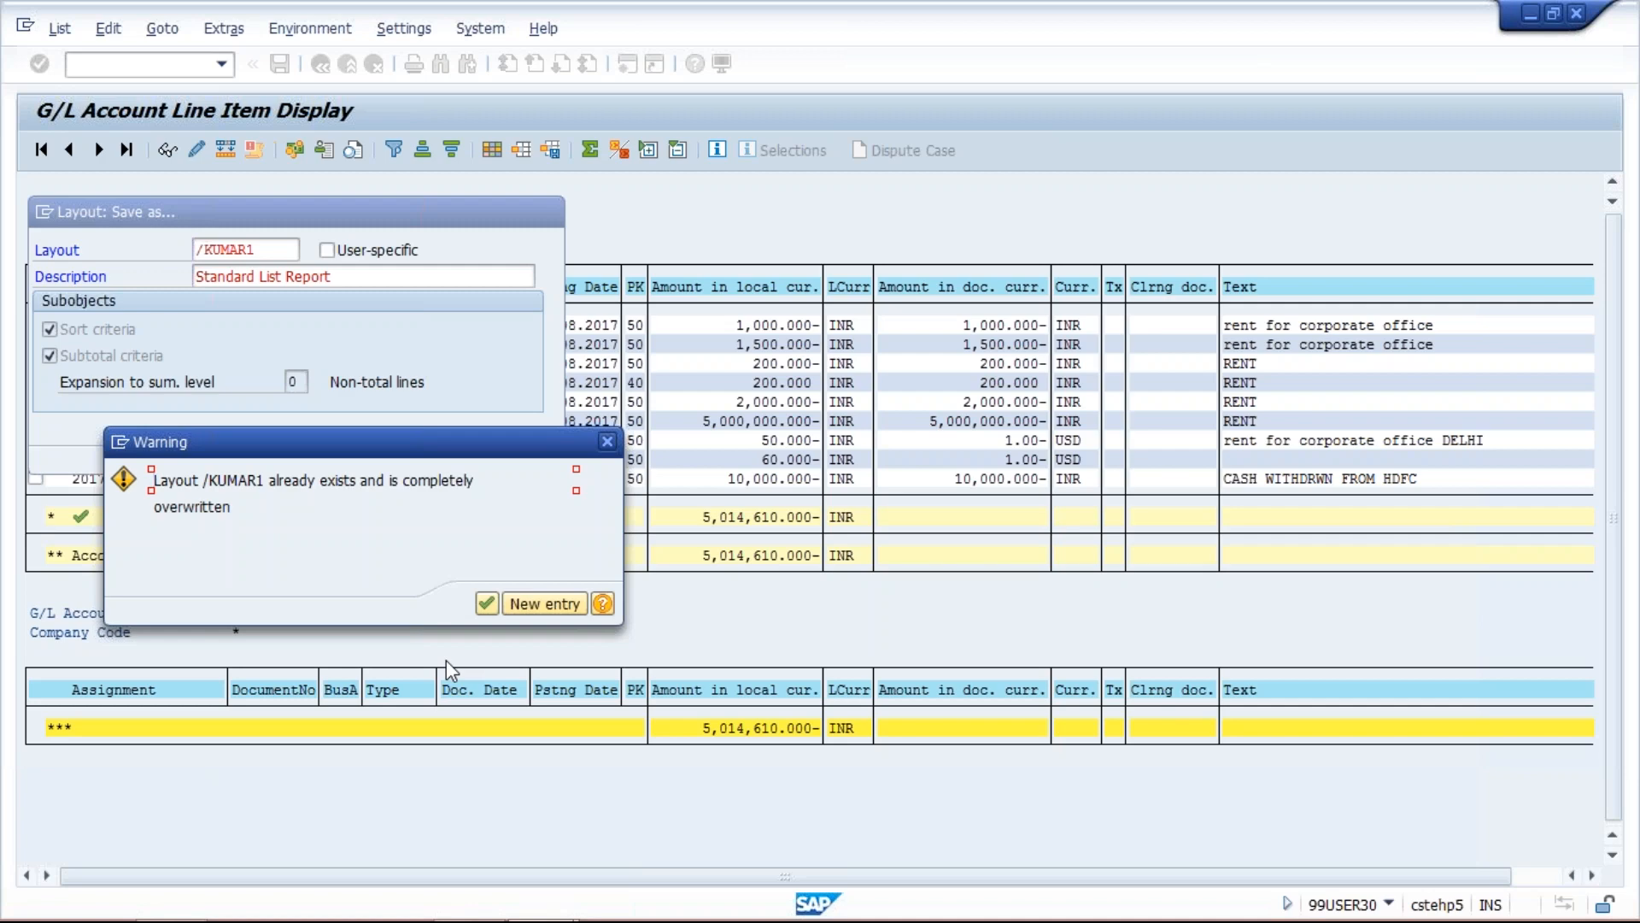
pyautogui.click(487, 605)
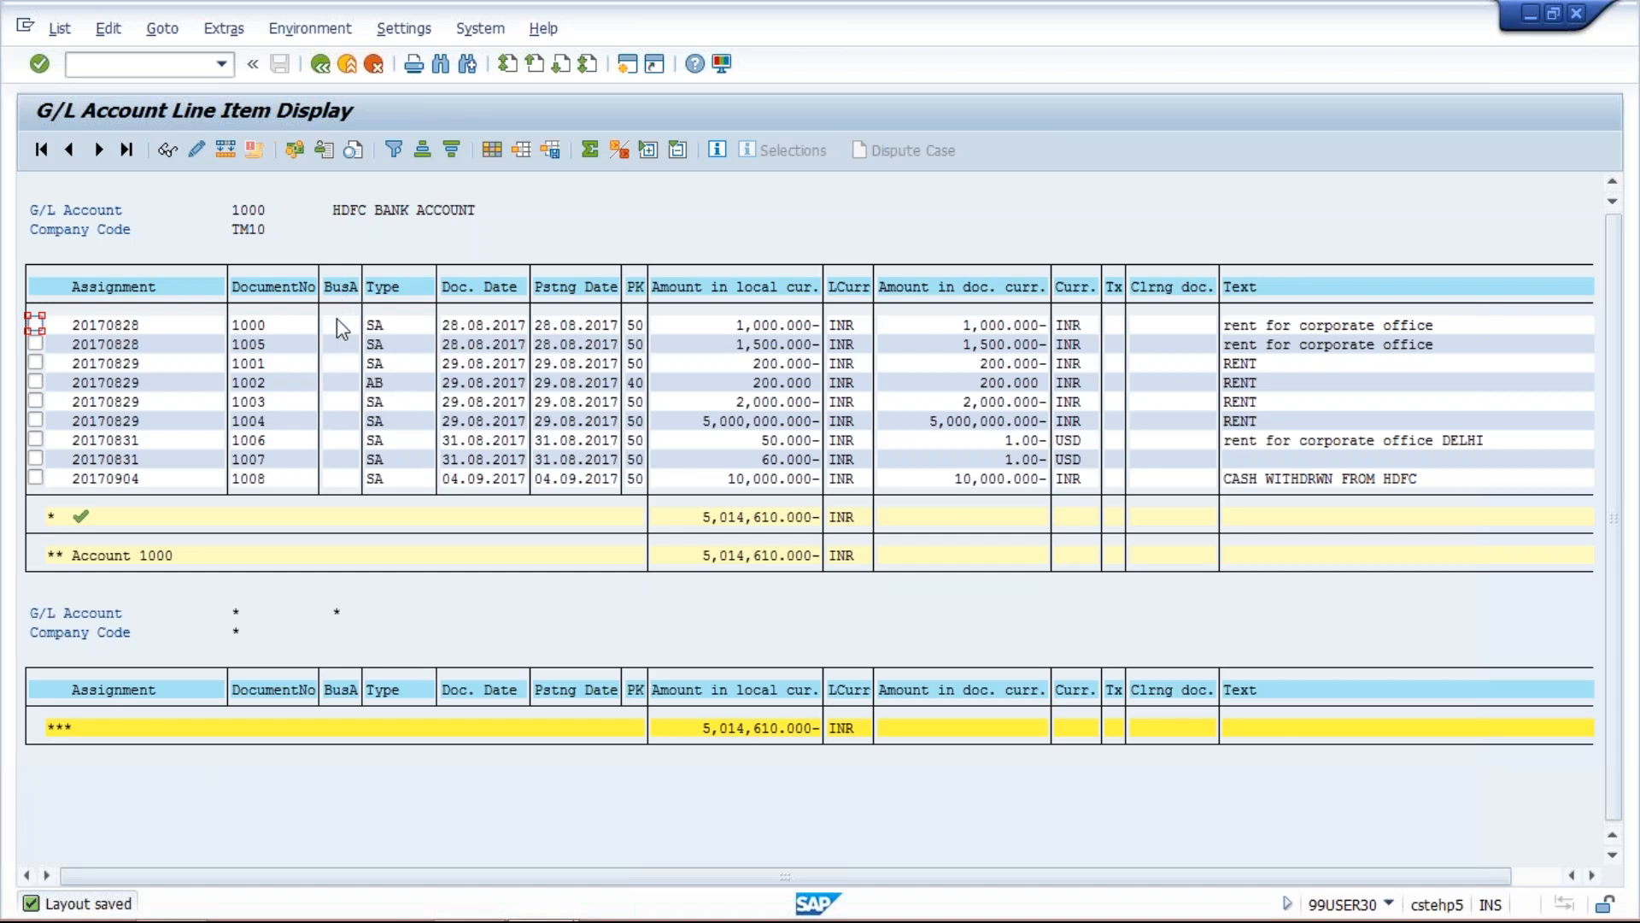
# Return to the selection screen and rerun the line item report for G/L account 1000 to check the saved layout.
pyautogui.click(321, 66)
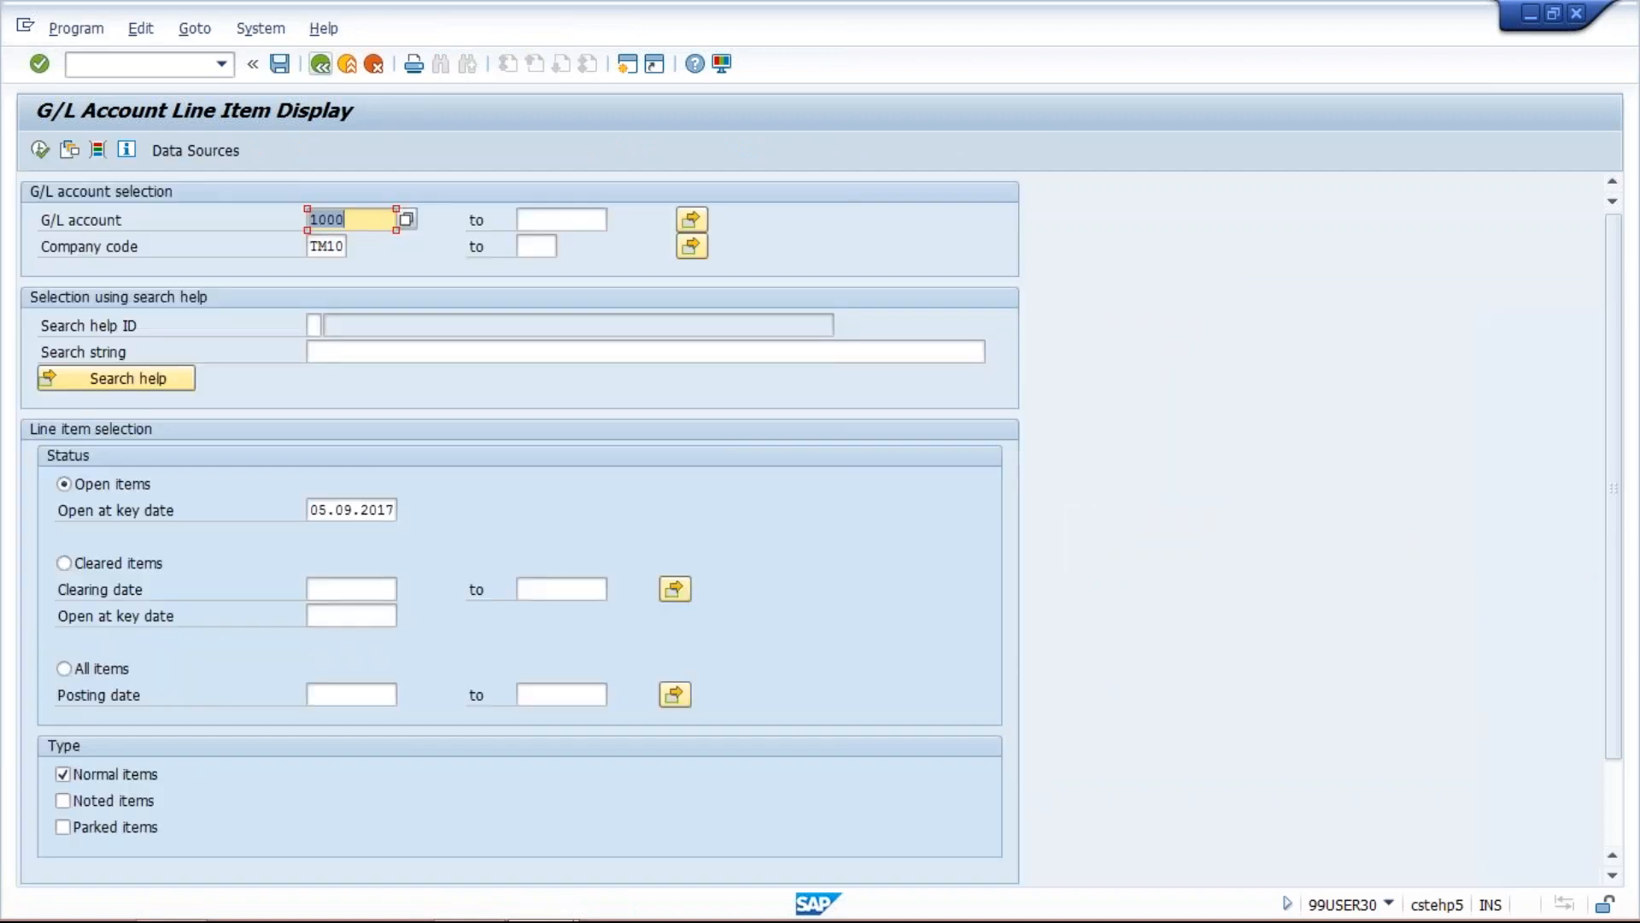
pyautogui.click(40, 150)
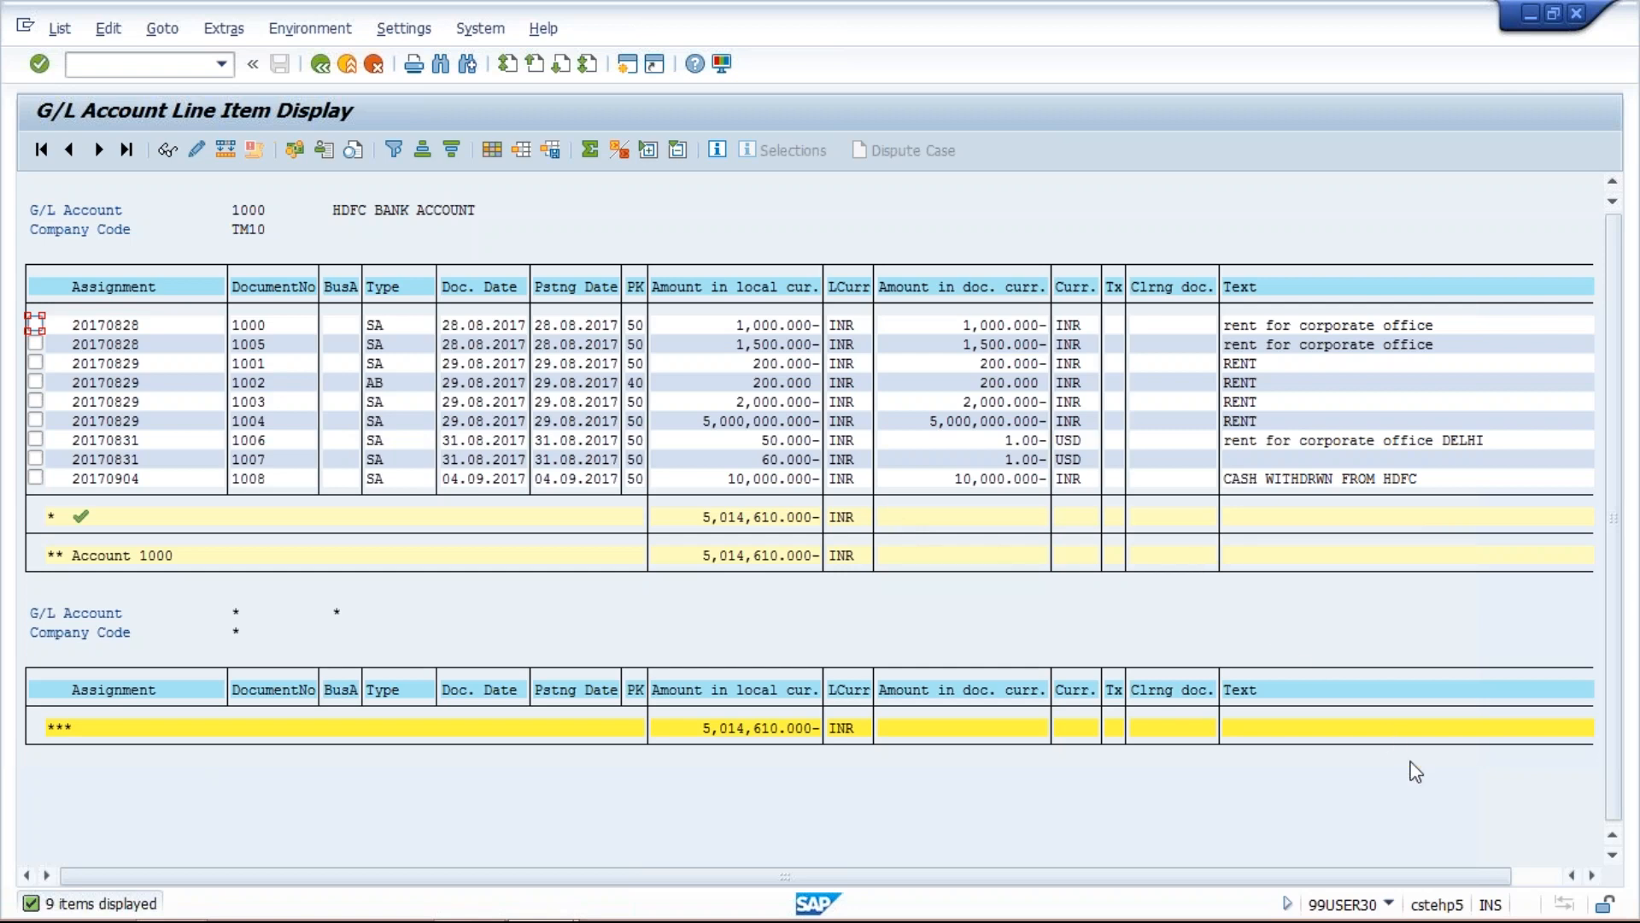
pyautogui.press('F3')
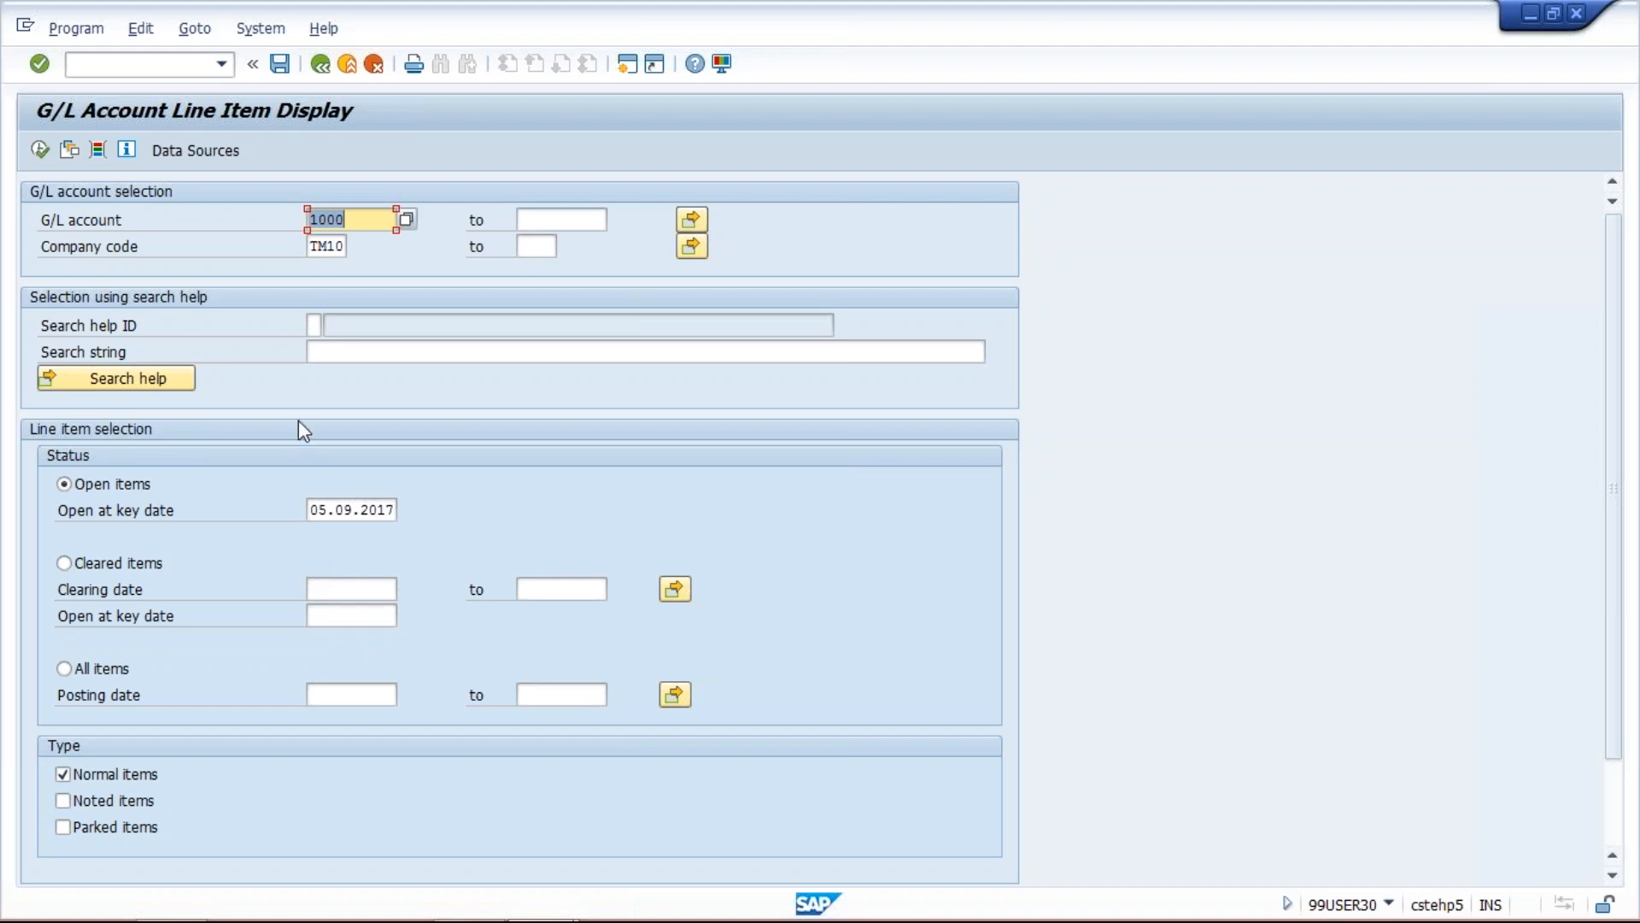
pyautogui.click(40, 149)
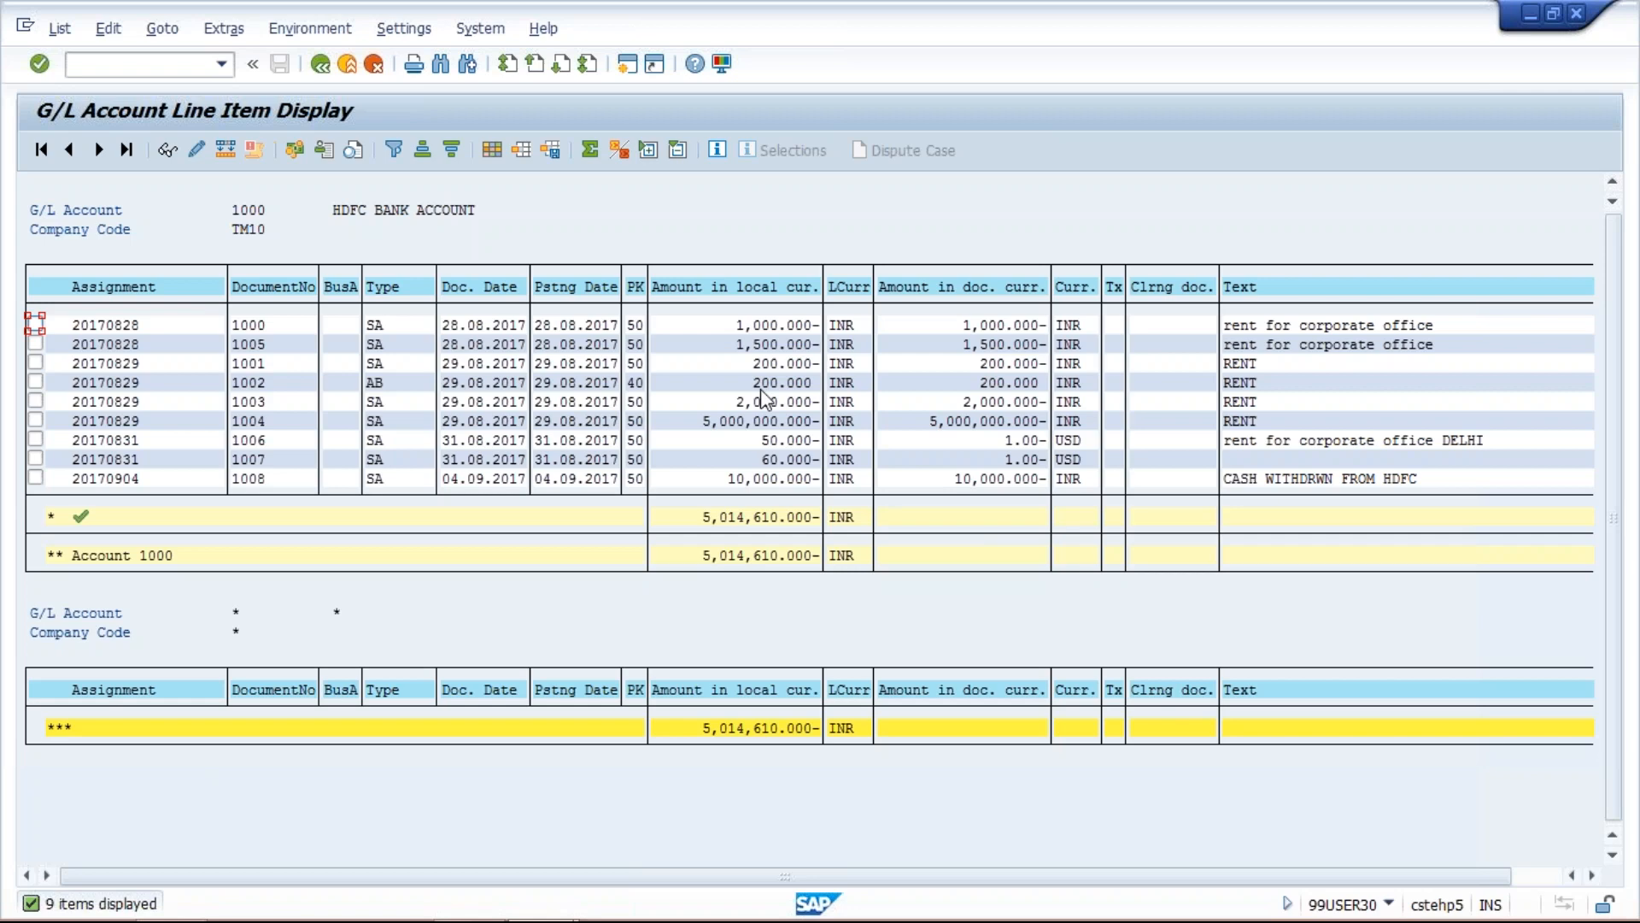
# Hide the Business Area column in the displayed list without saving the layout, and return to the selection screen.
pyautogui.click(351, 295)
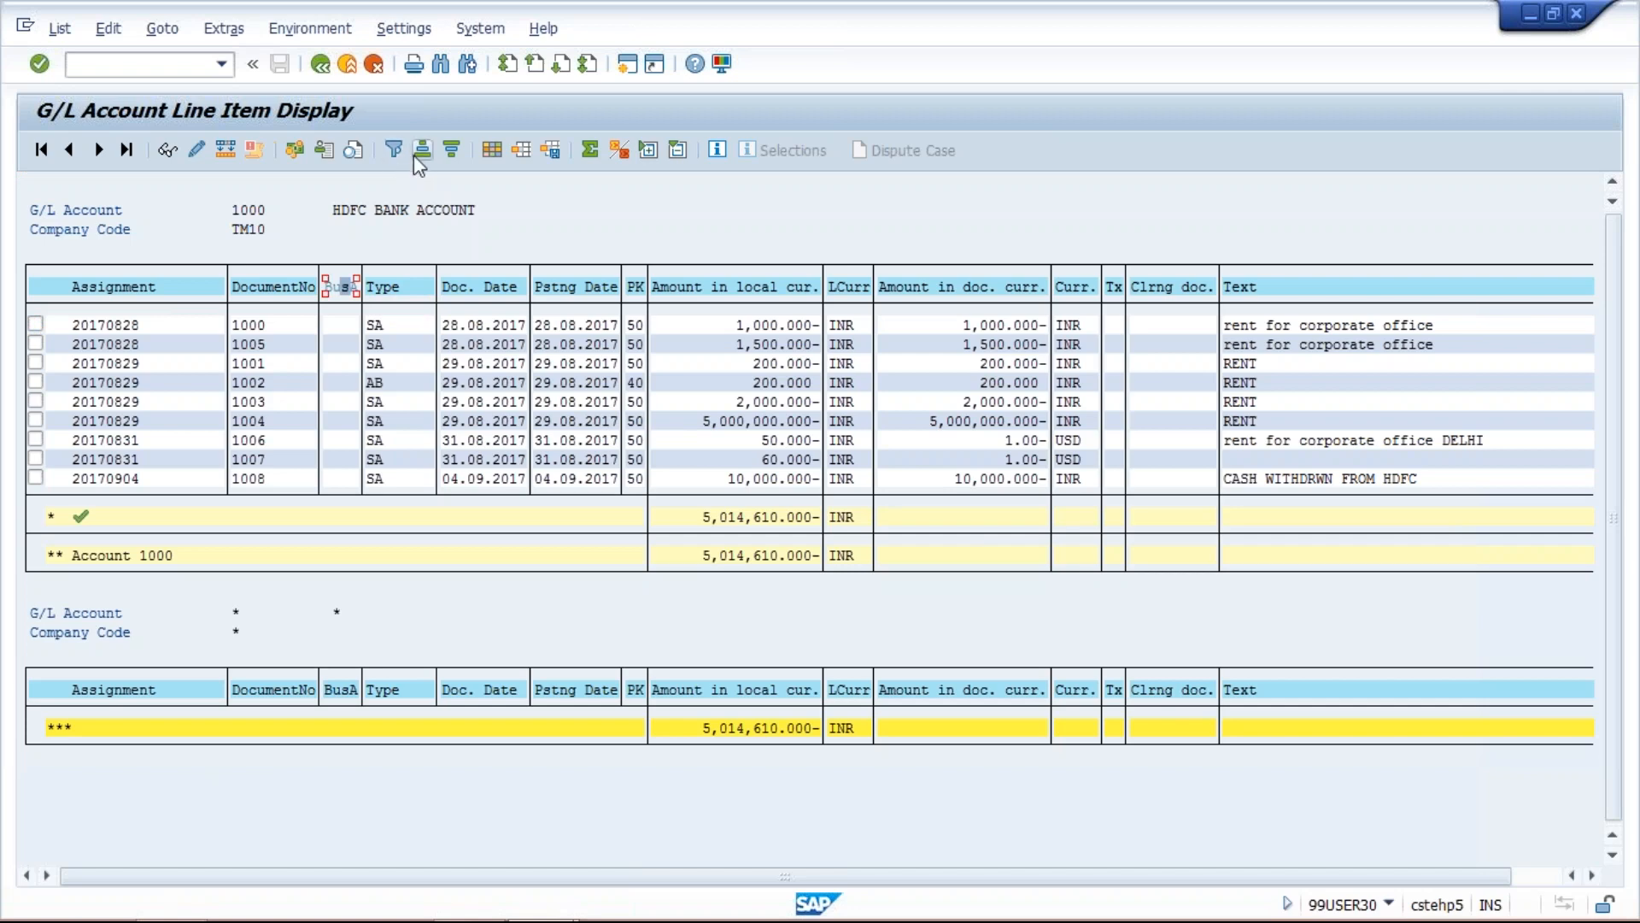
pyautogui.click(493, 148)
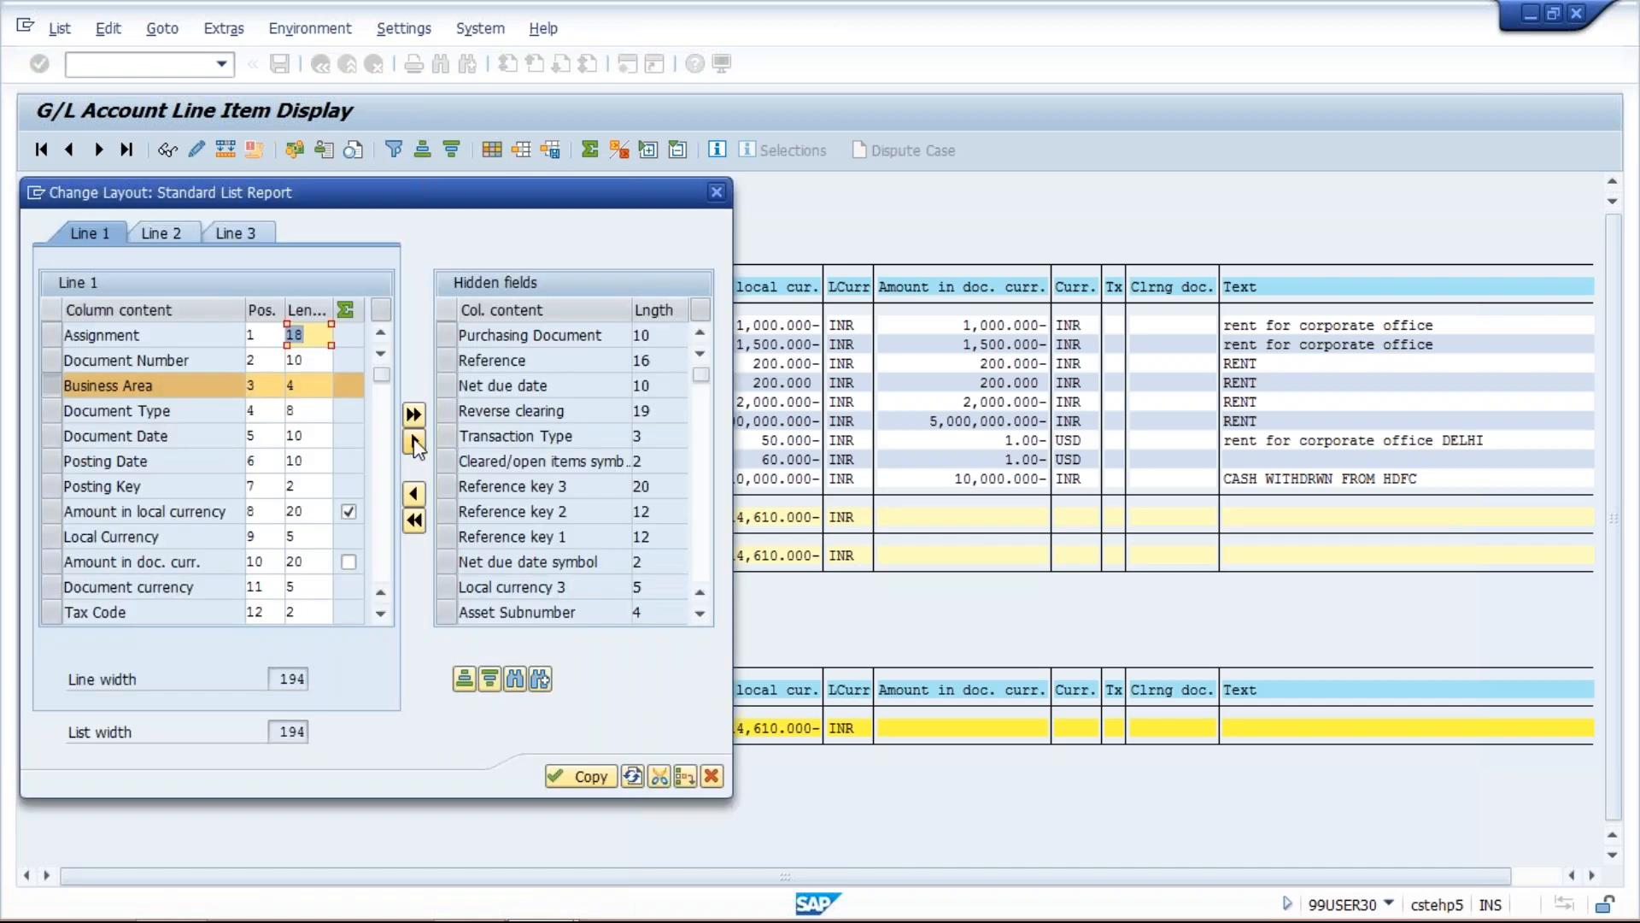
pyautogui.click(415, 441)
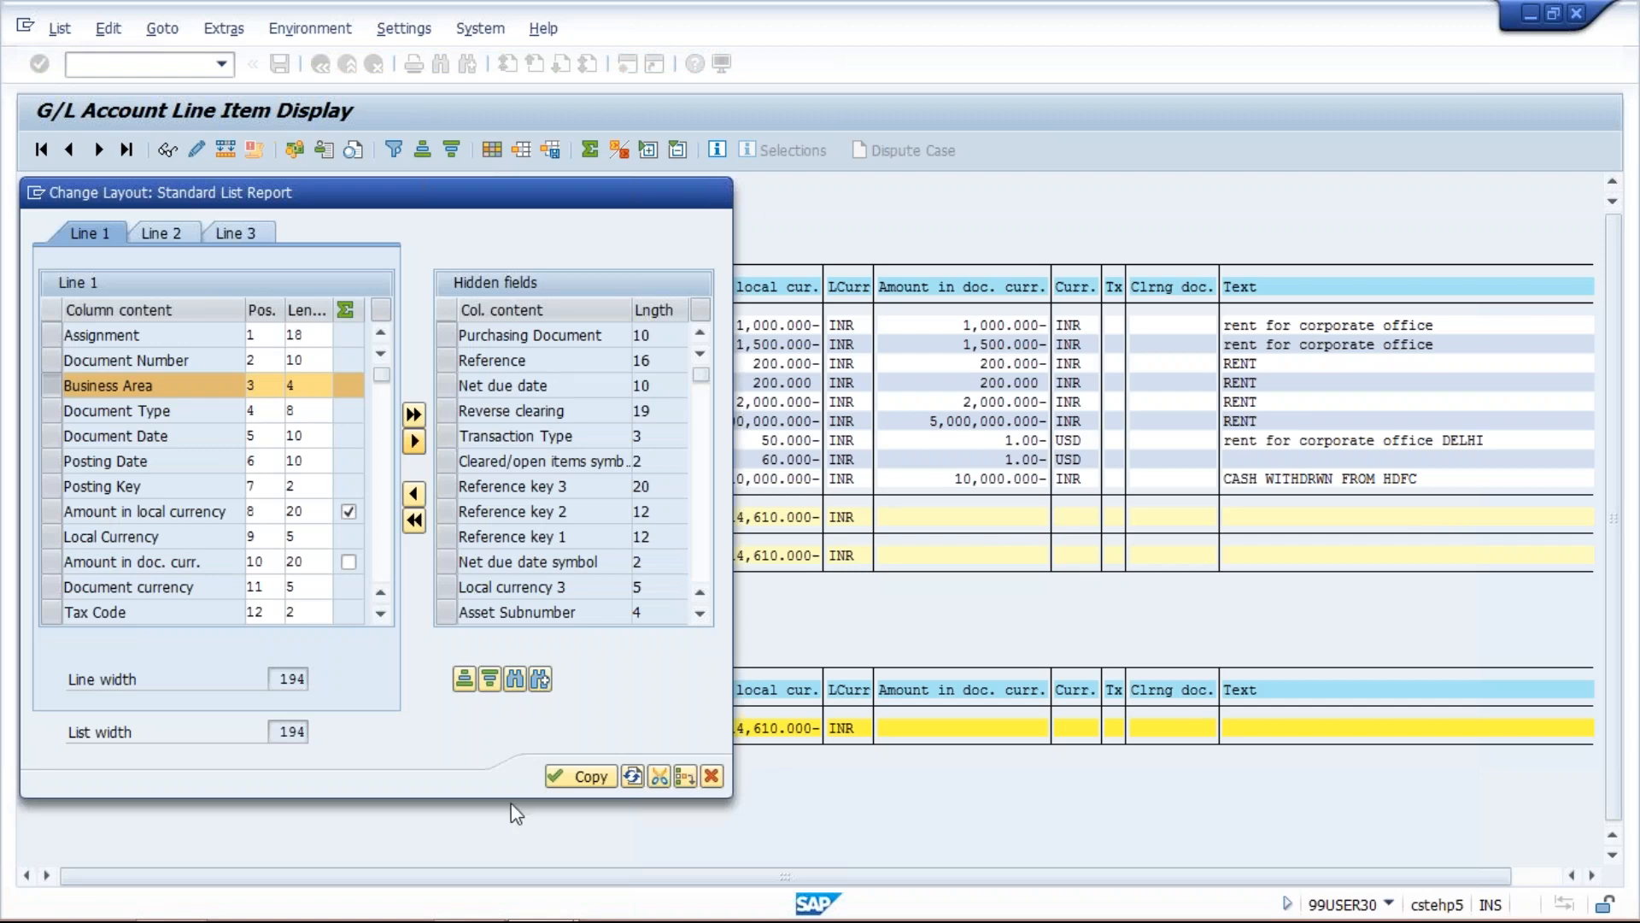
pyautogui.click(558, 778)
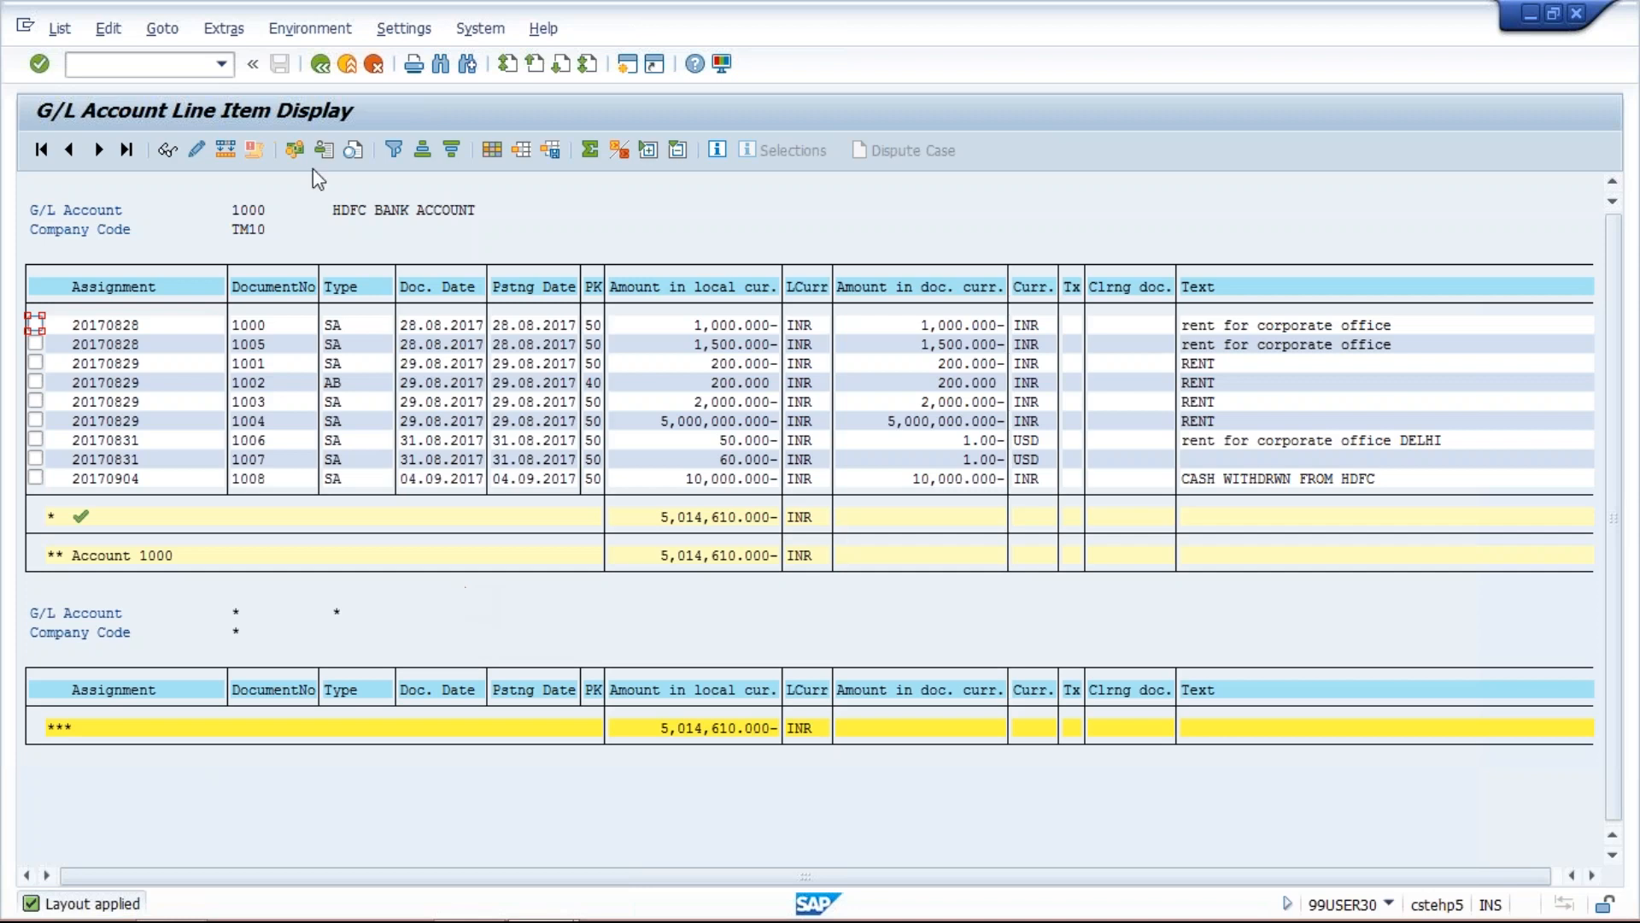
pyautogui.click(321, 65)
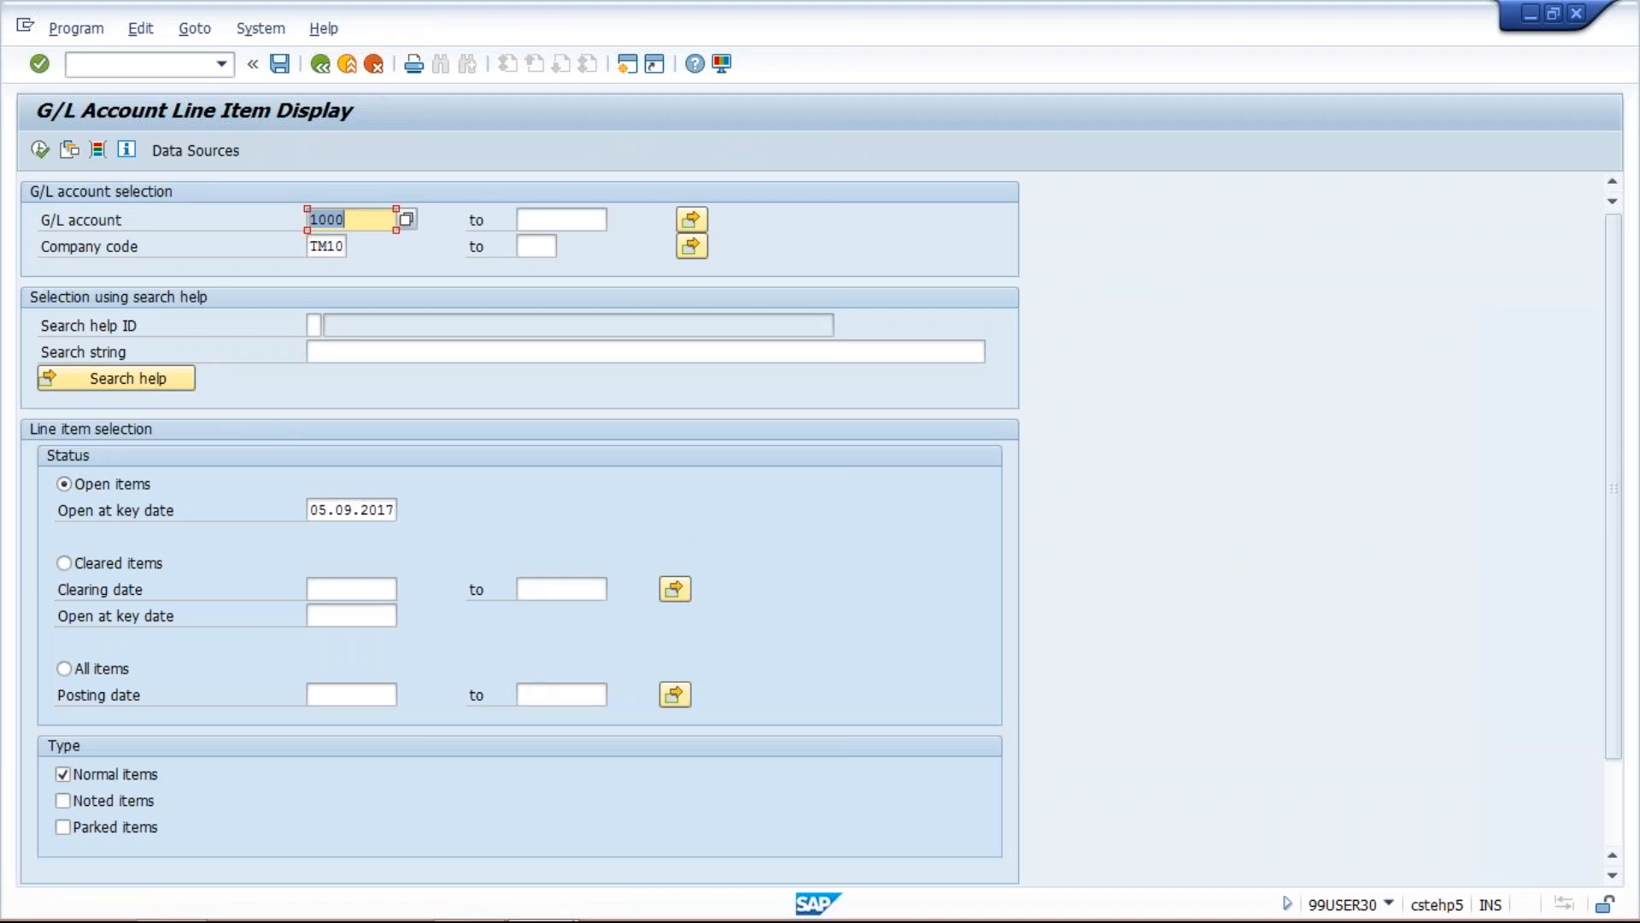
# Set the Business Area to TMAN in the dynamic selections and run the line item report.
pyautogui.click(98, 150)
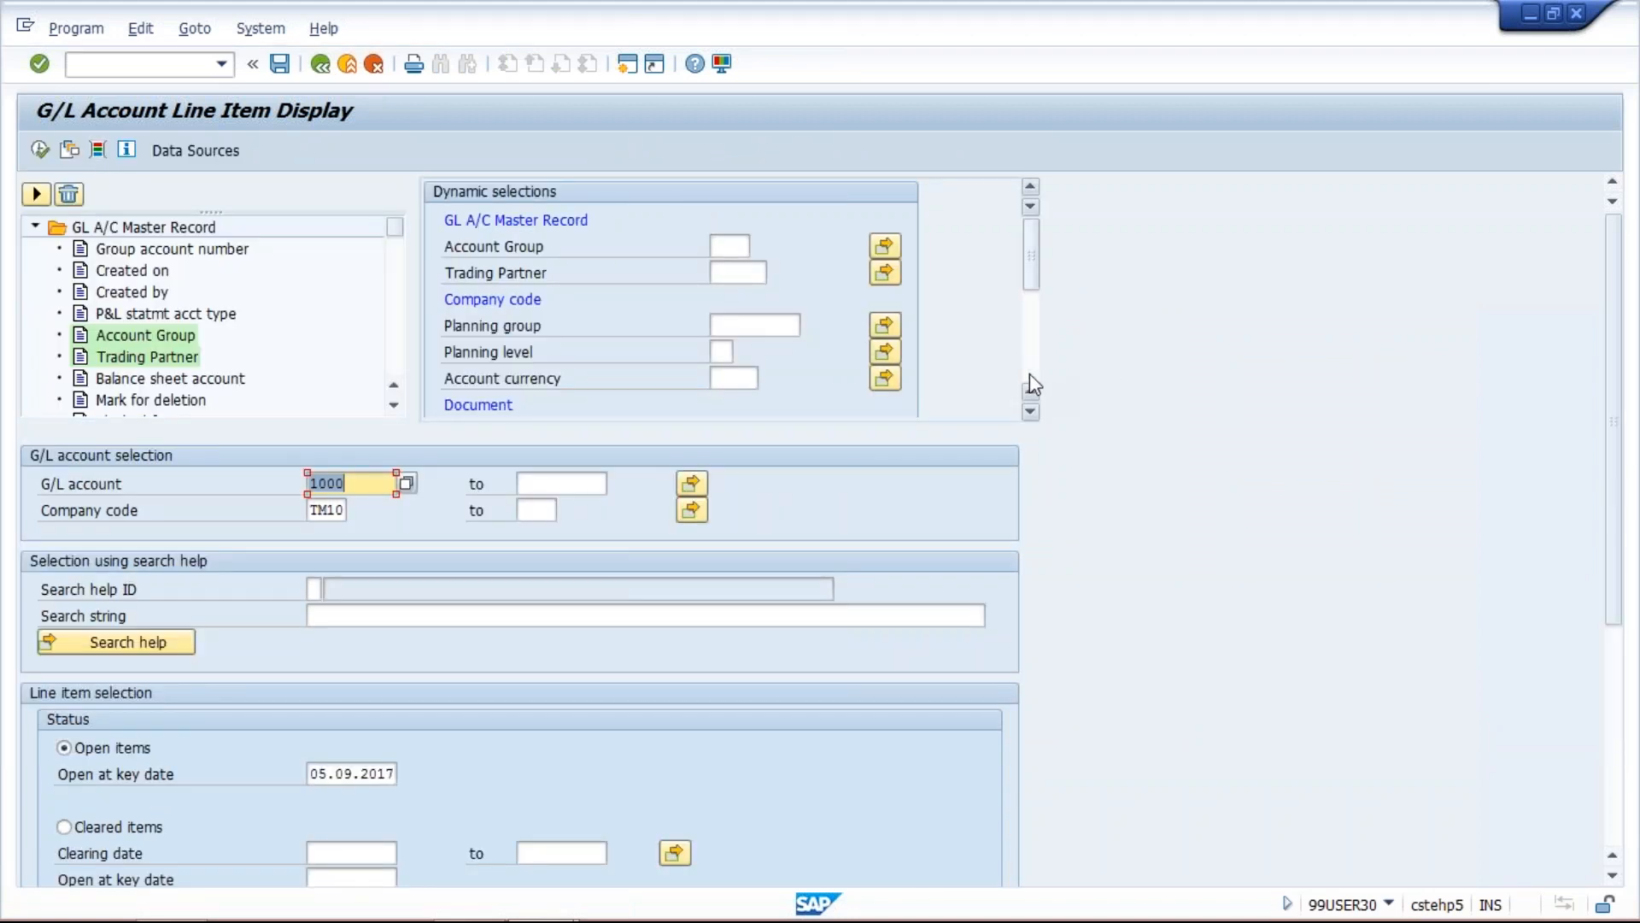
pyautogui.click(1031, 414)
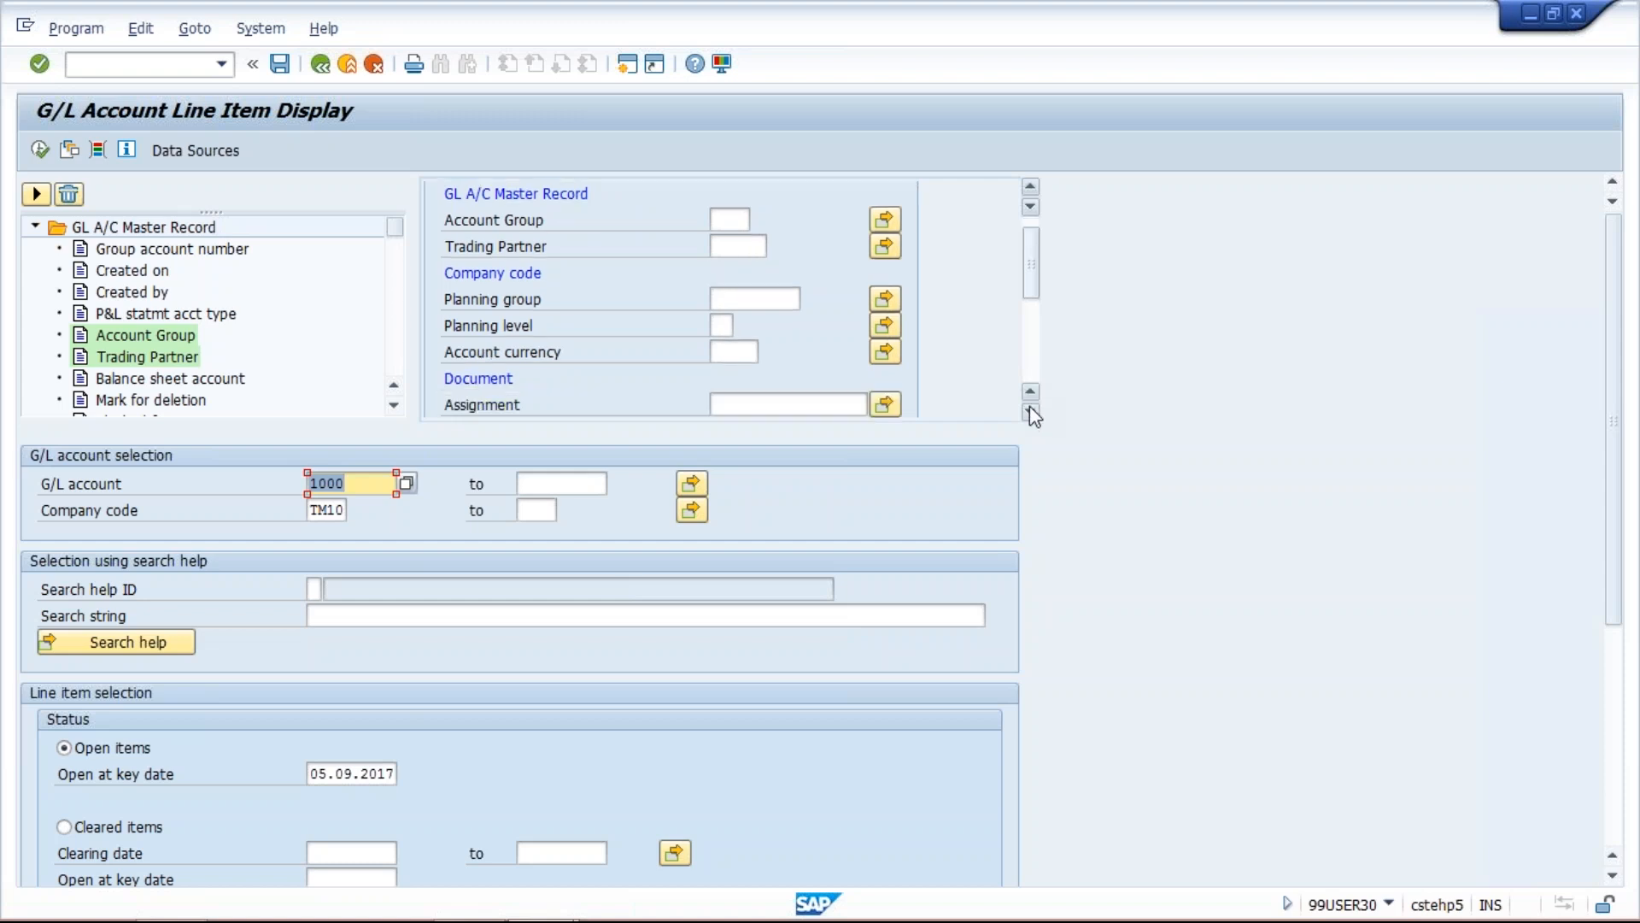
pyautogui.click(1031, 414)
pyautogui.click(1031, 414)
pyautogui.click(1031, 414)
pyautogui.click(1031, 413)
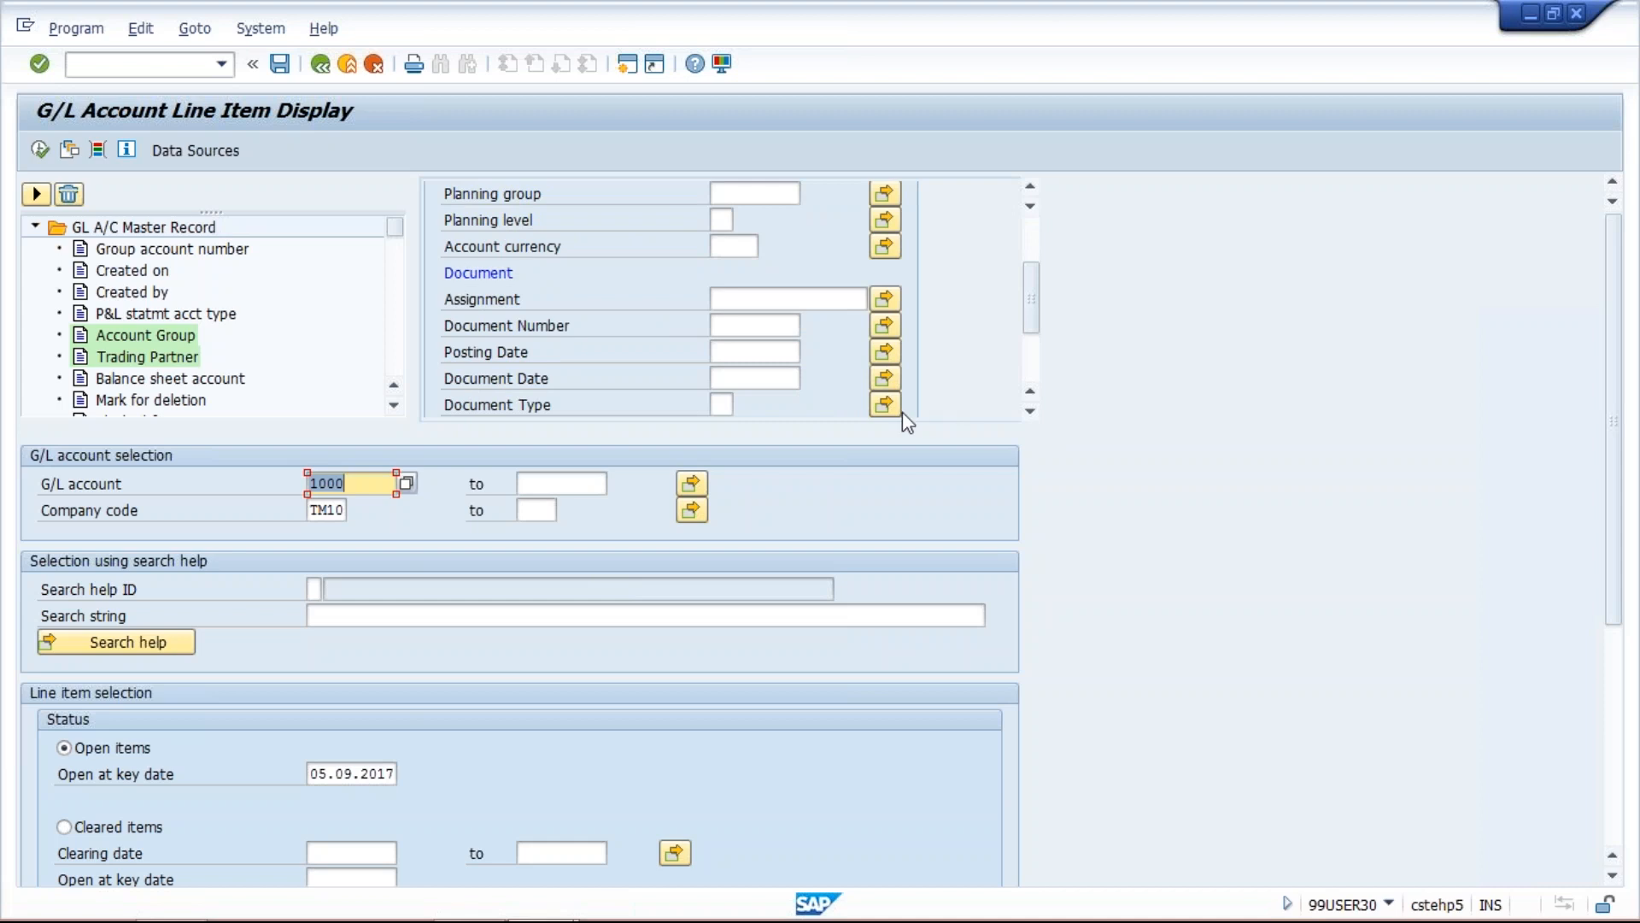
pyautogui.click(1031, 413)
pyautogui.click(1031, 414)
pyautogui.click(1031, 413)
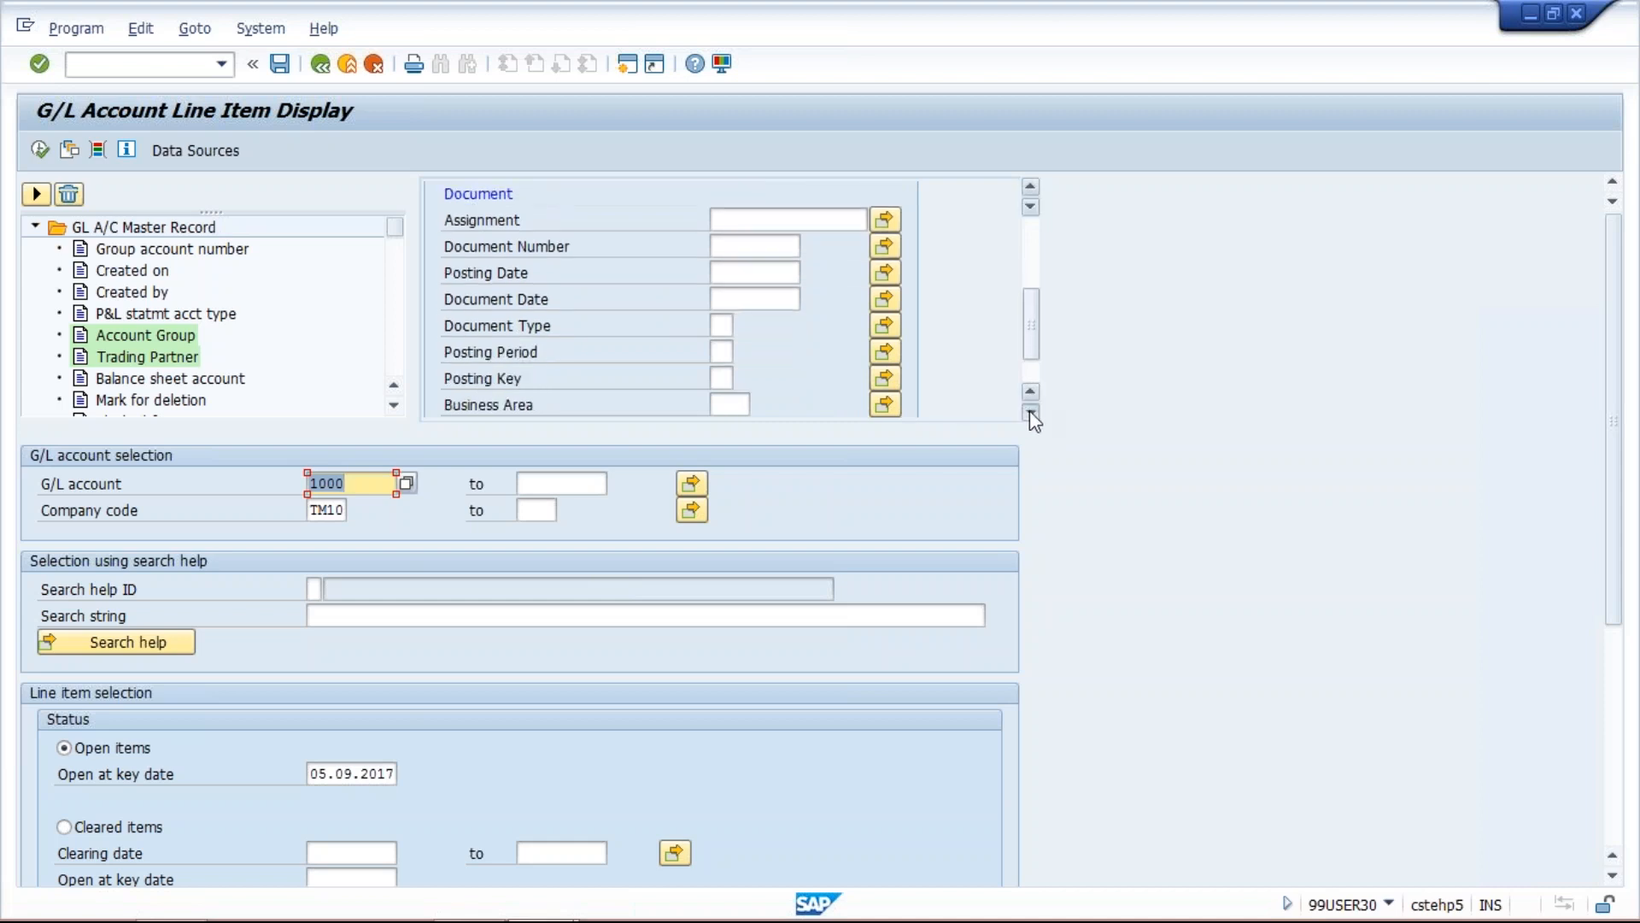
pyautogui.click(1031, 413)
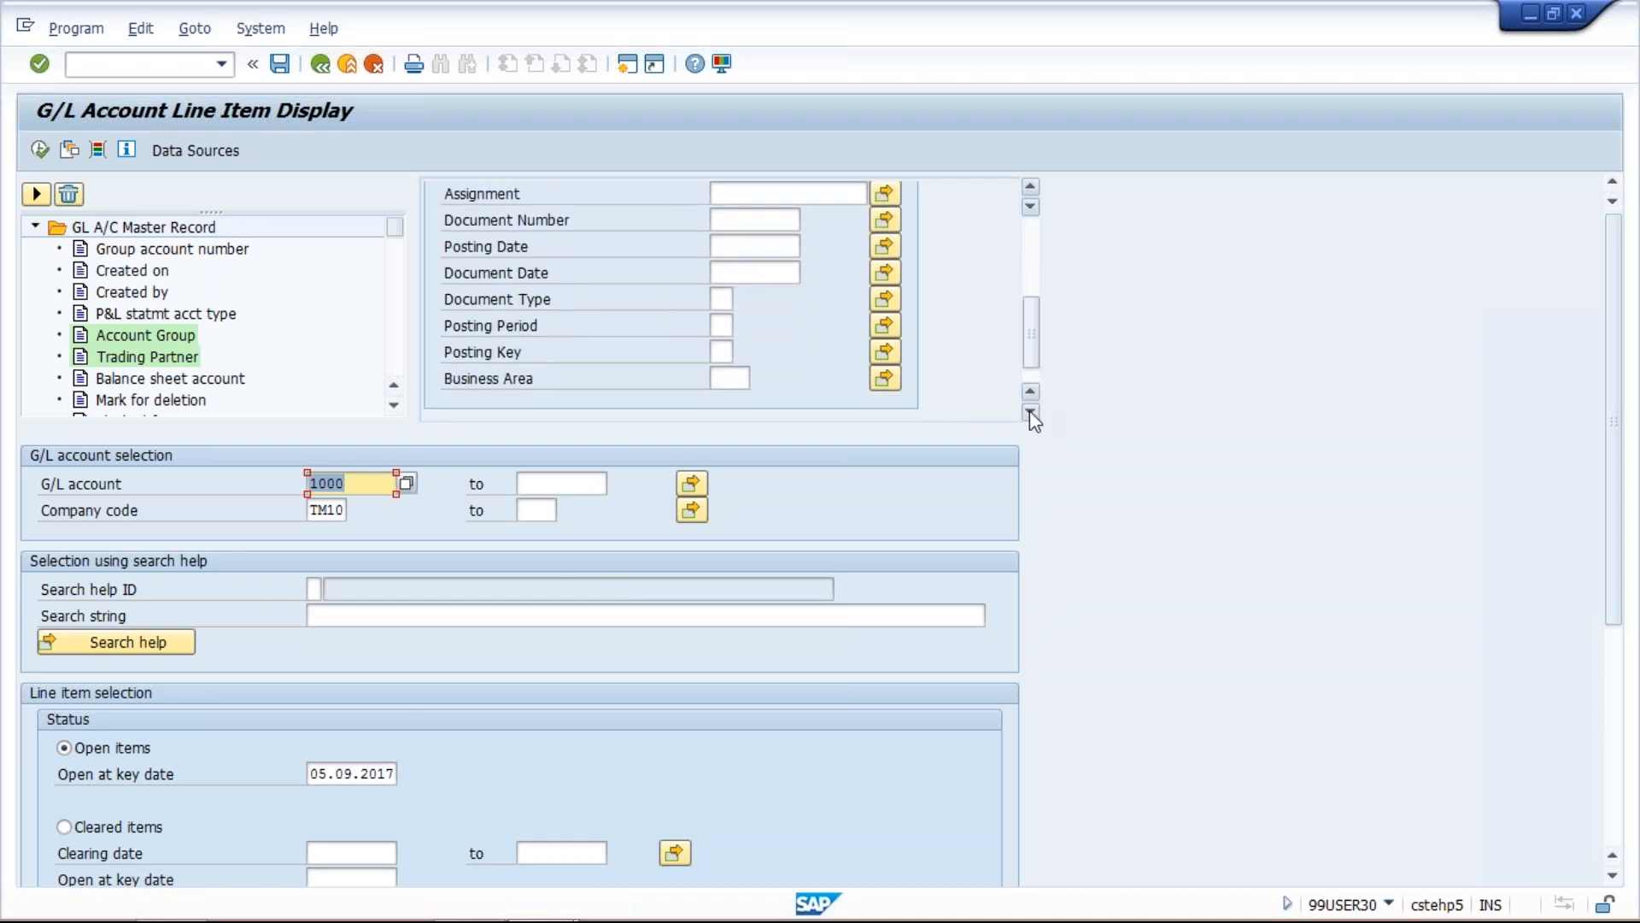
pyautogui.click(729, 377)
pyautogui.write('I')
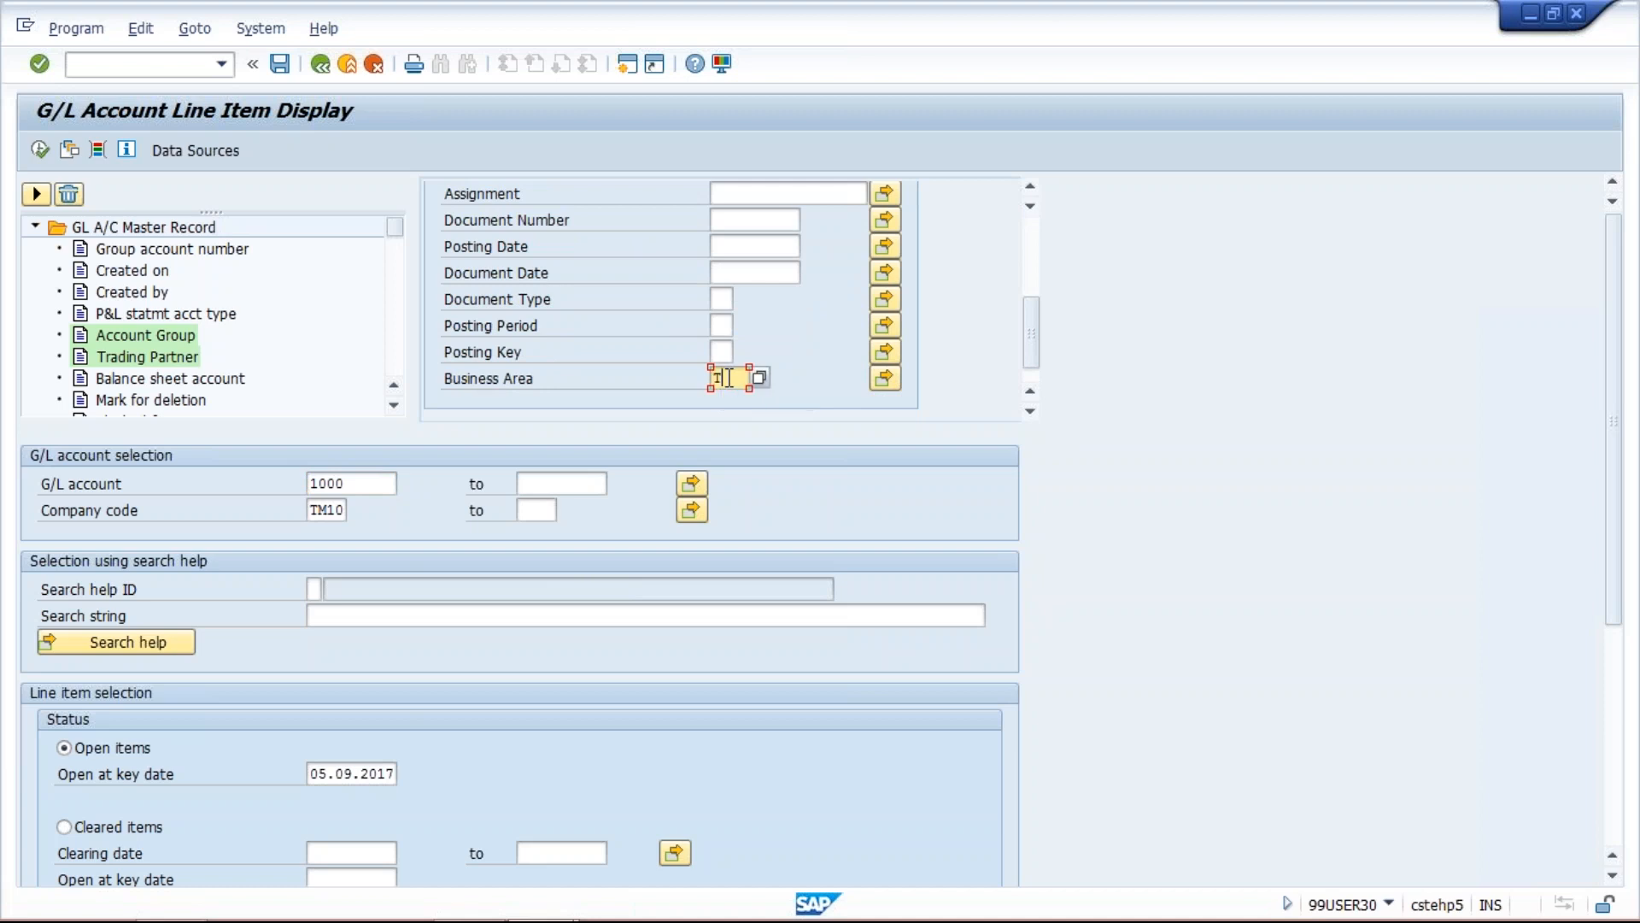
pyautogui.write('MAM')
pyautogui.press('BackSpace')
pyautogui.write('N')
pyautogui.click(386, 481)
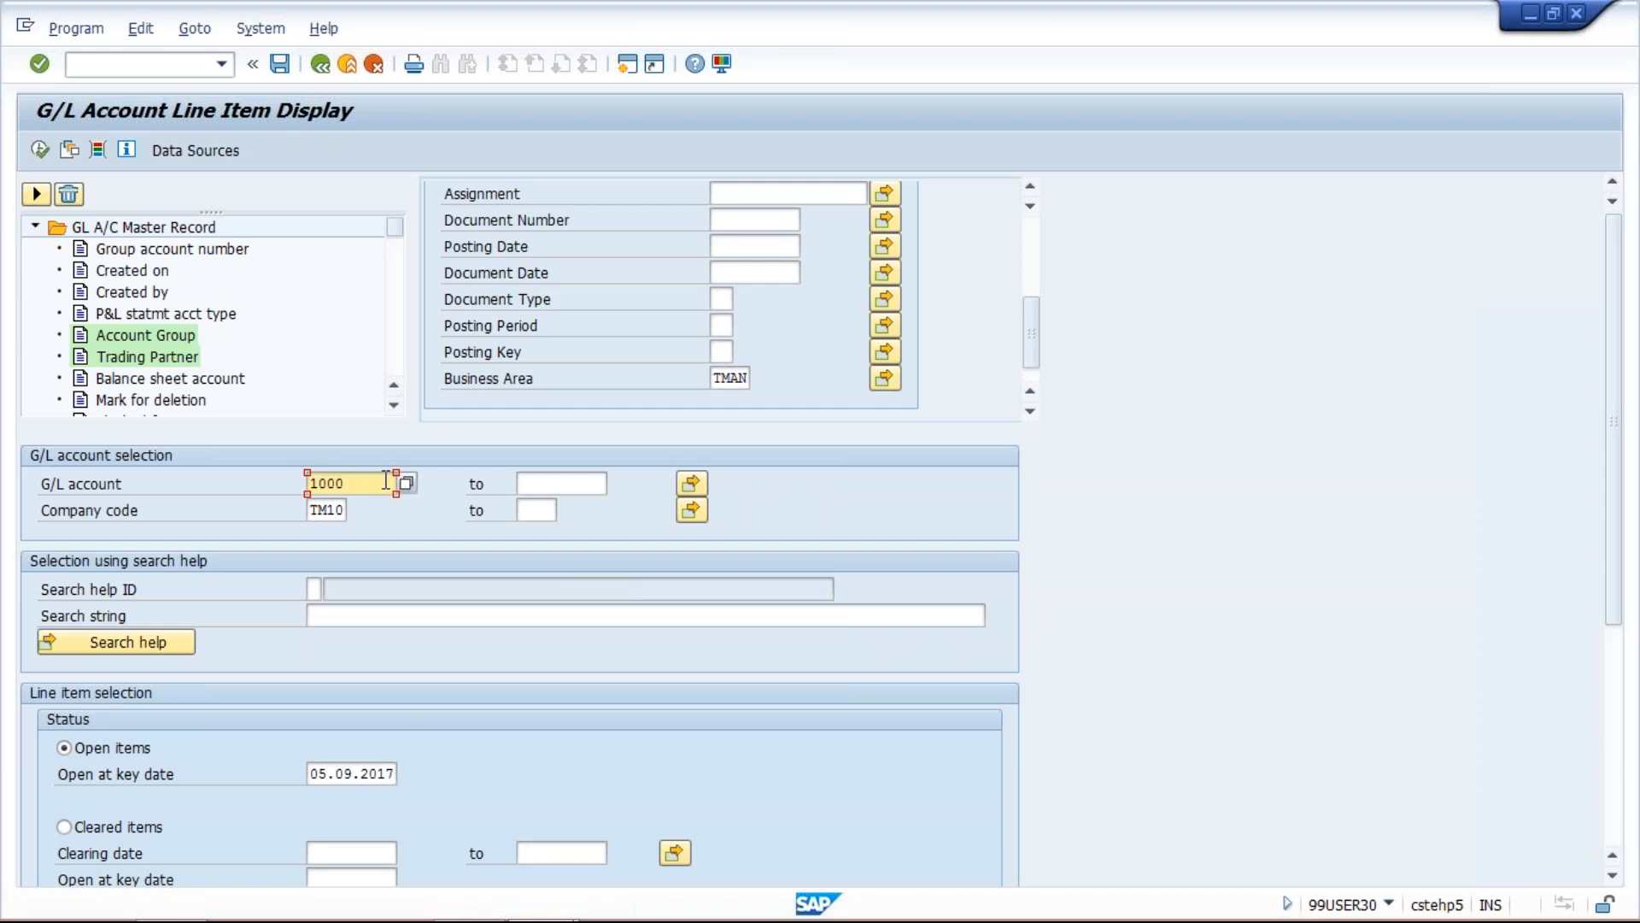
pyautogui.click(48, 147)
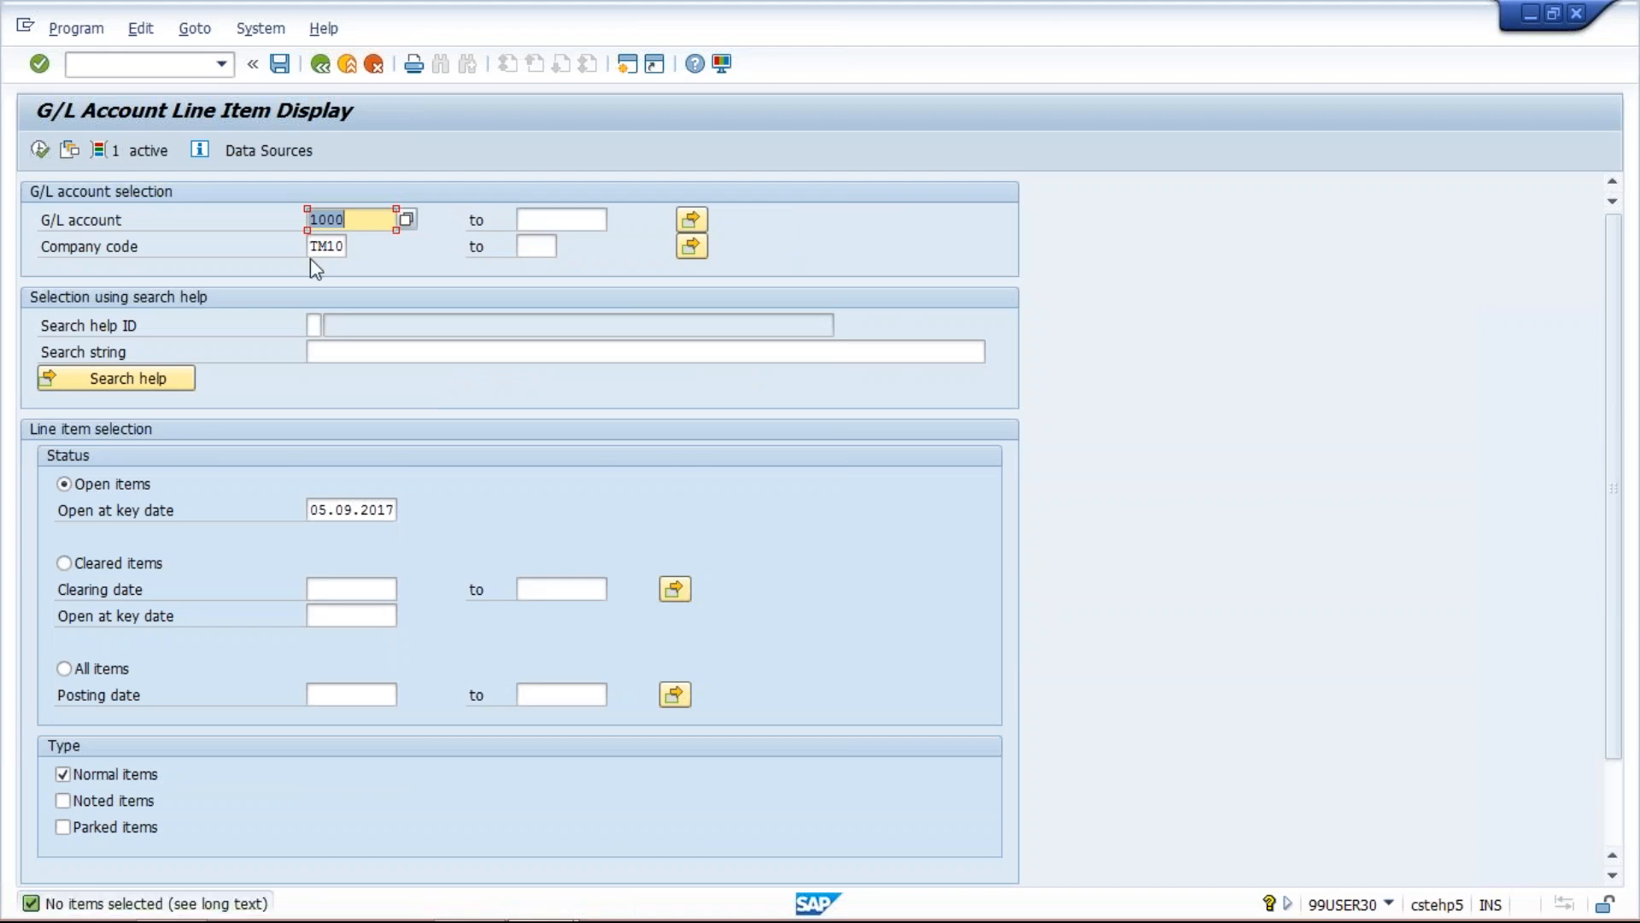
# Clear the Business Area in the dynamic selections and run the line item report again.
pyautogui.click(142, 152)
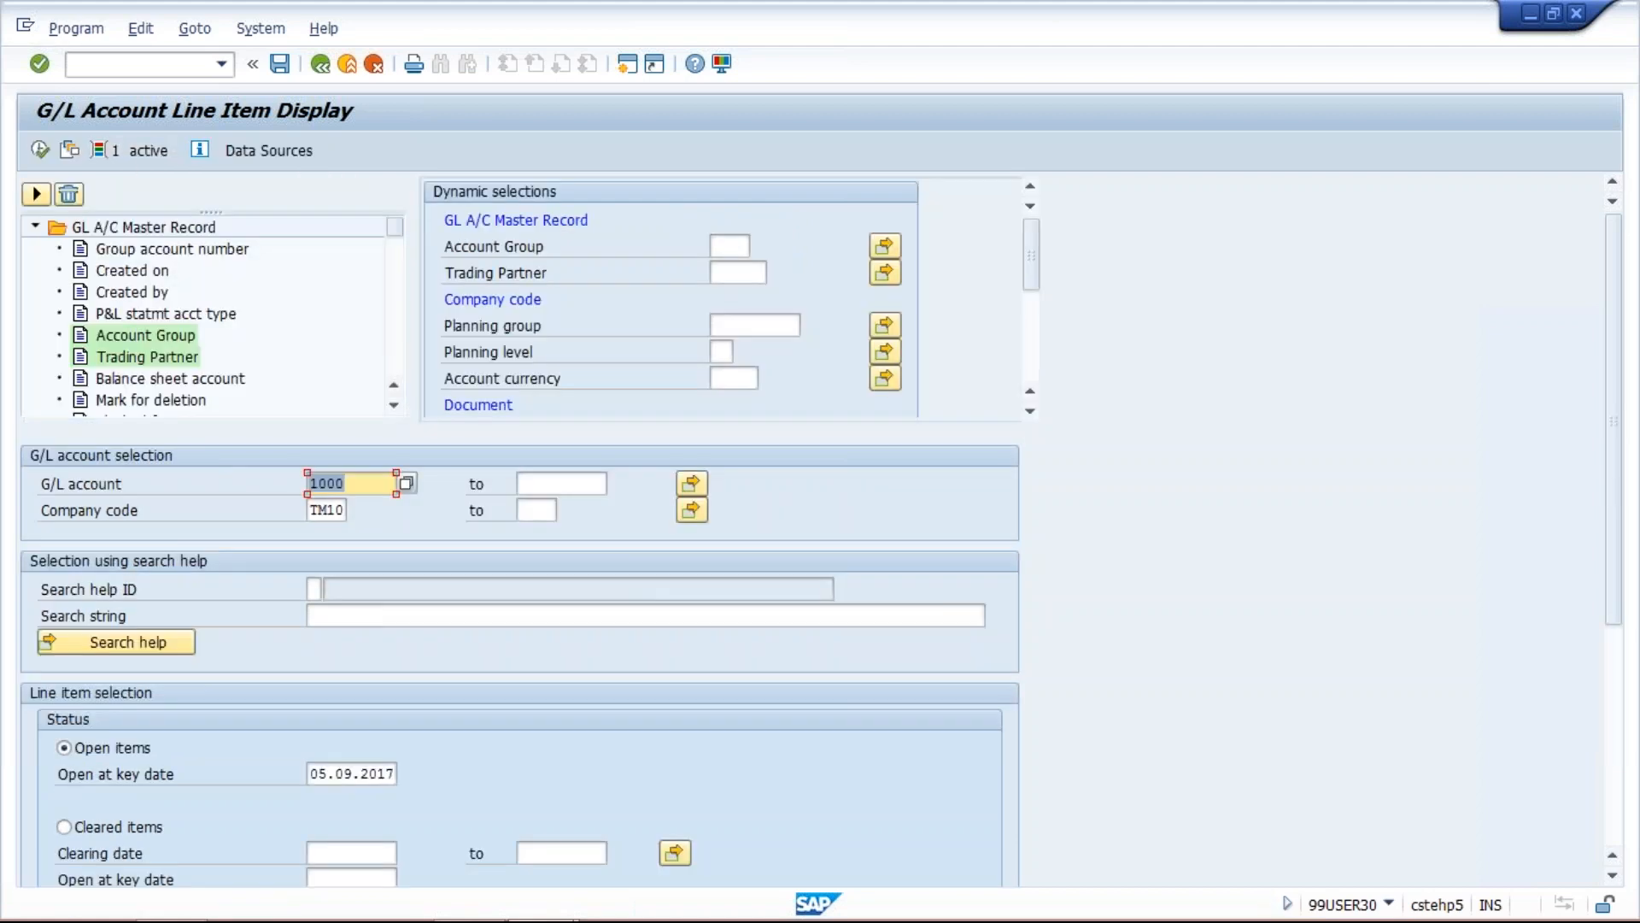
pyautogui.moveTo(1030, 255); pyautogui.dragTo(1041, 390)
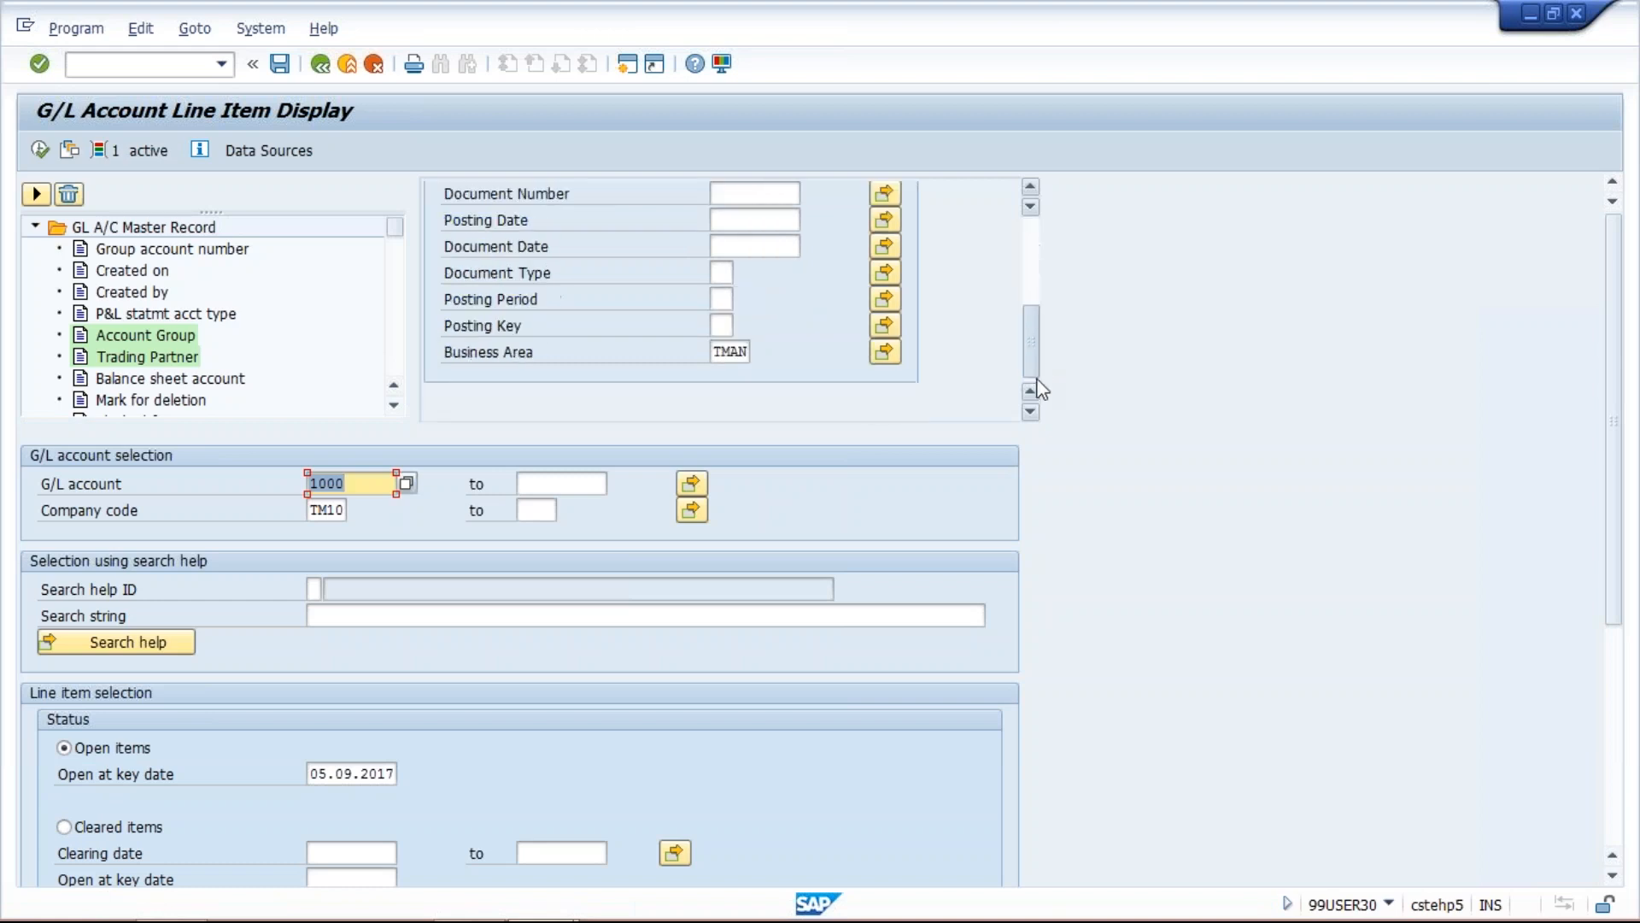
pyautogui.click(716, 350)
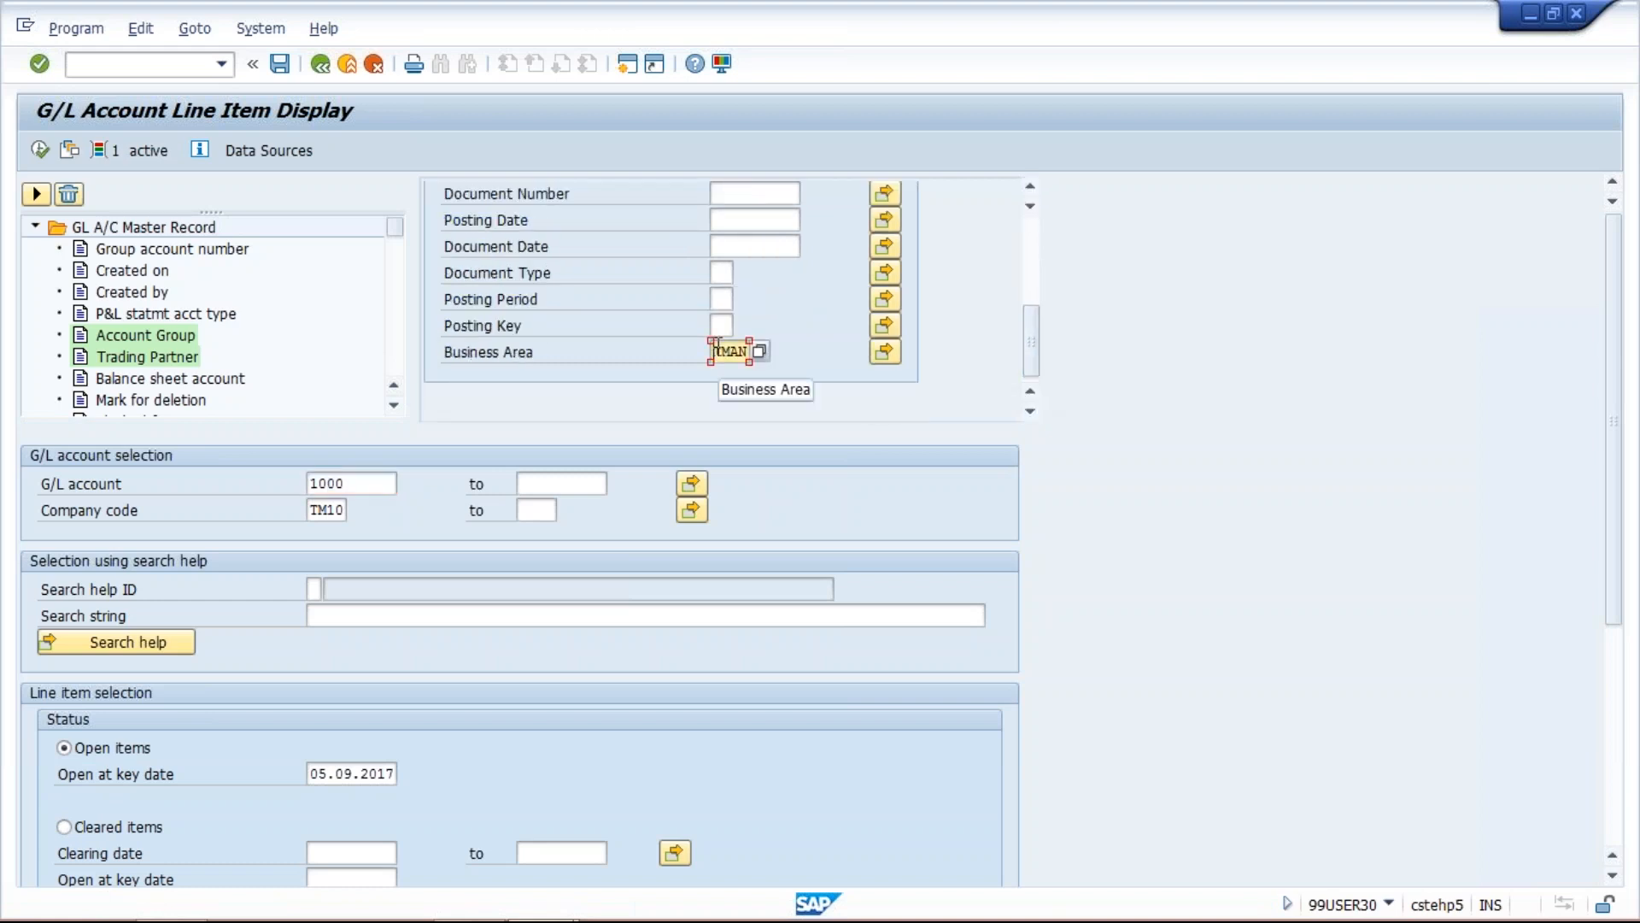
pyautogui.press('Delete')
pyautogui.press('Delete')
pyautogui.press('Delete')
pyautogui.press('Delete')
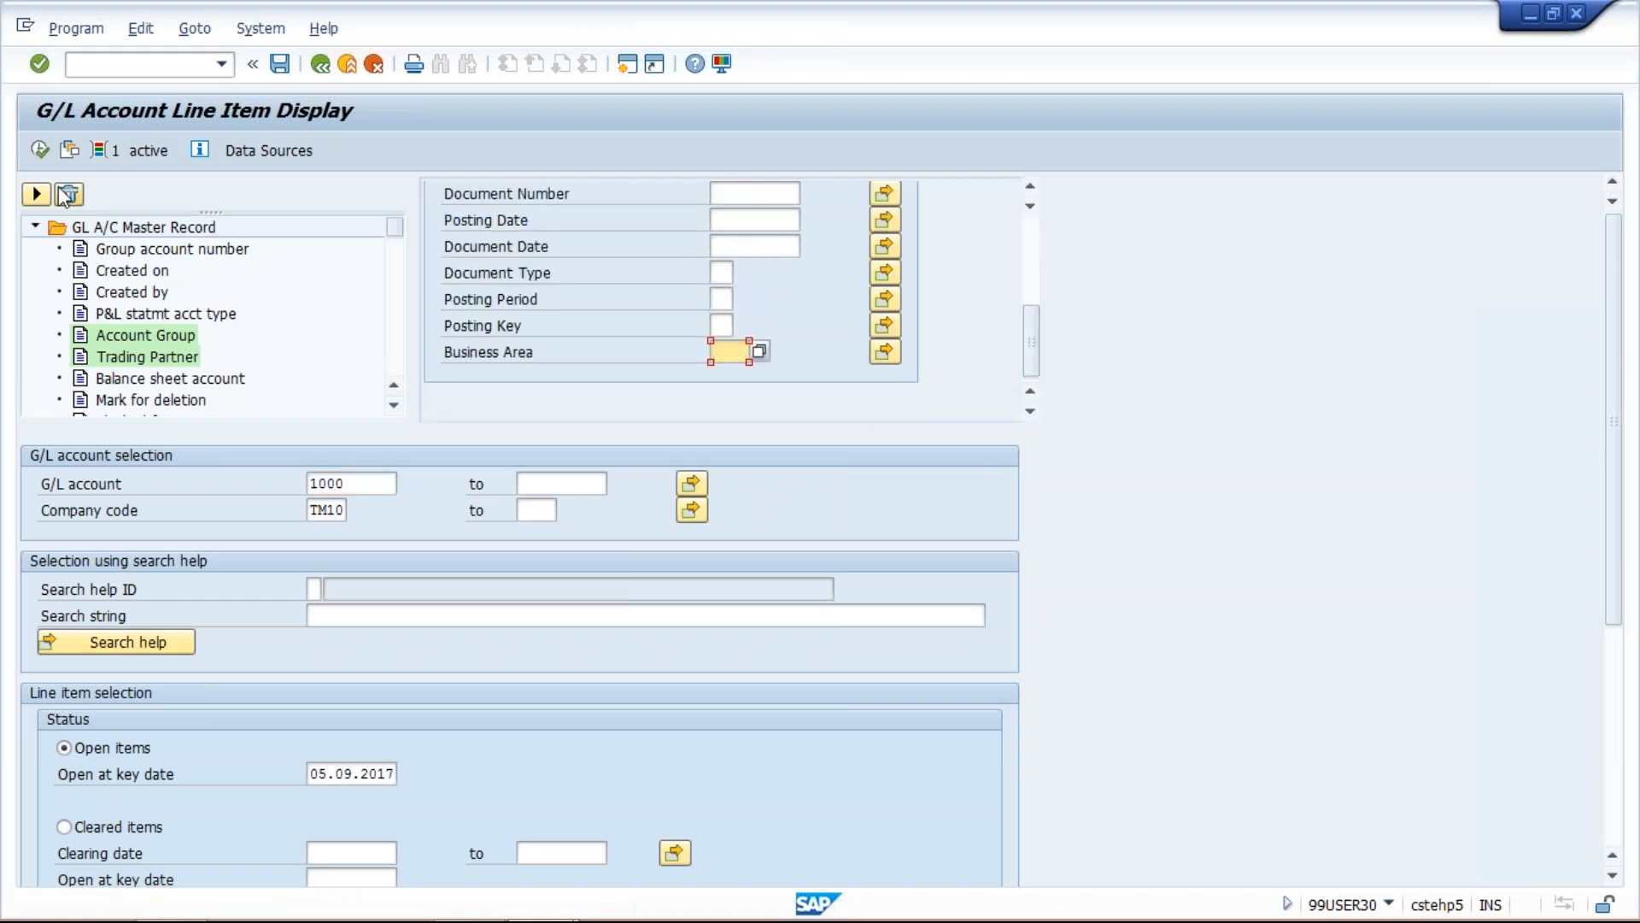
pyautogui.click(40, 152)
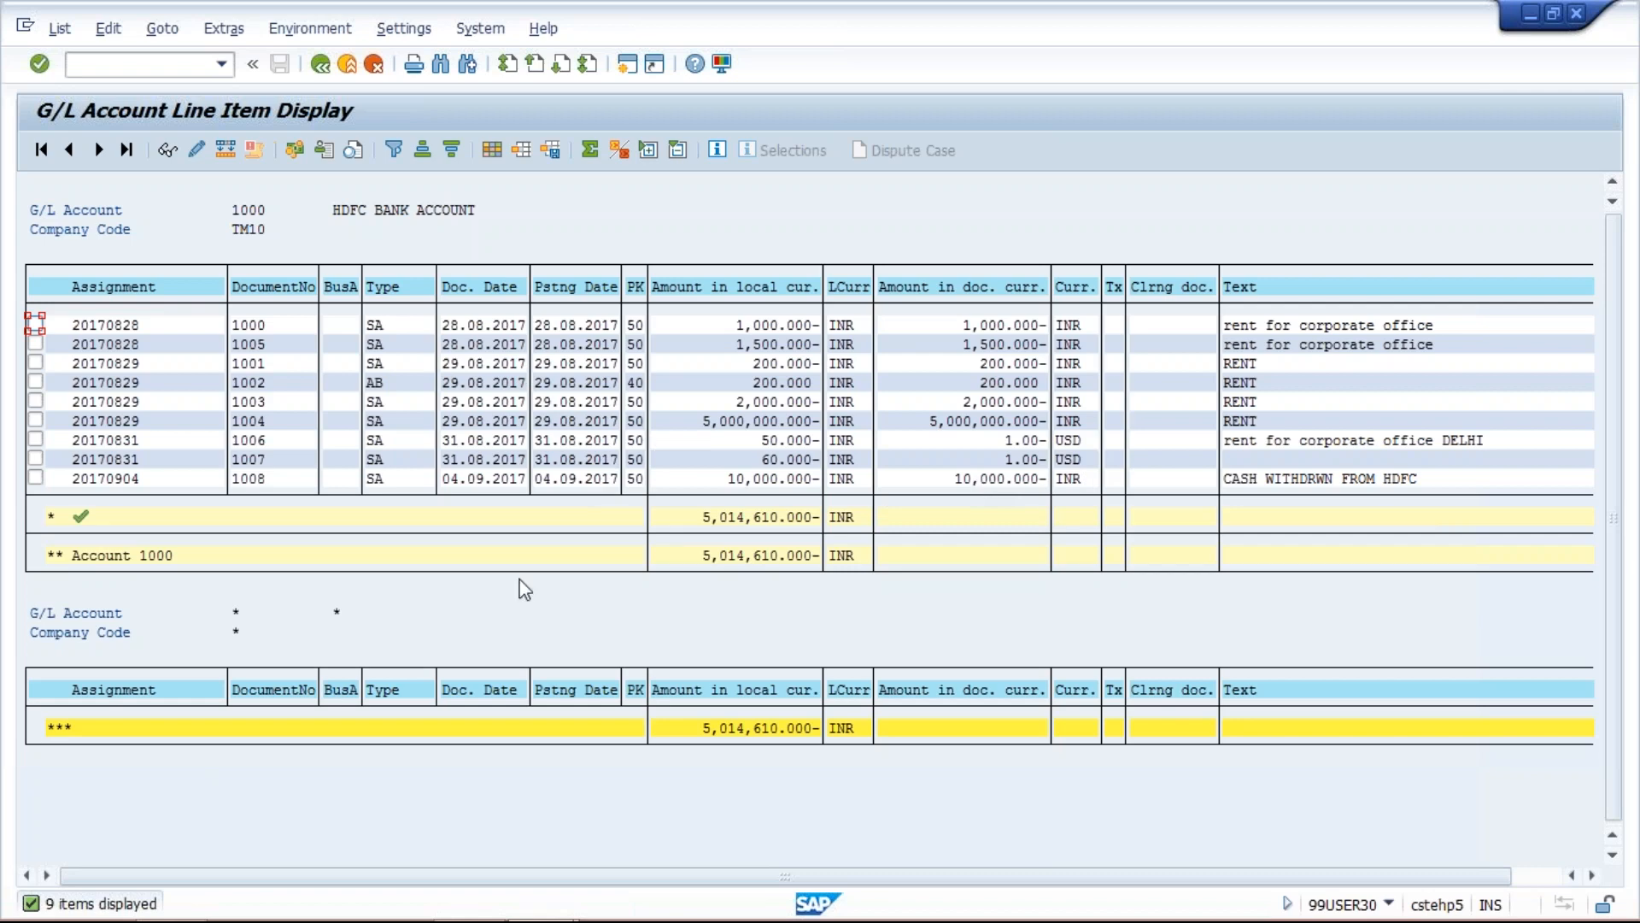
# Remove the Business Area column from the current layout, apply the change and go back to the selection screen.
pyautogui.click(344, 289)
pyautogui.click(497, 147)
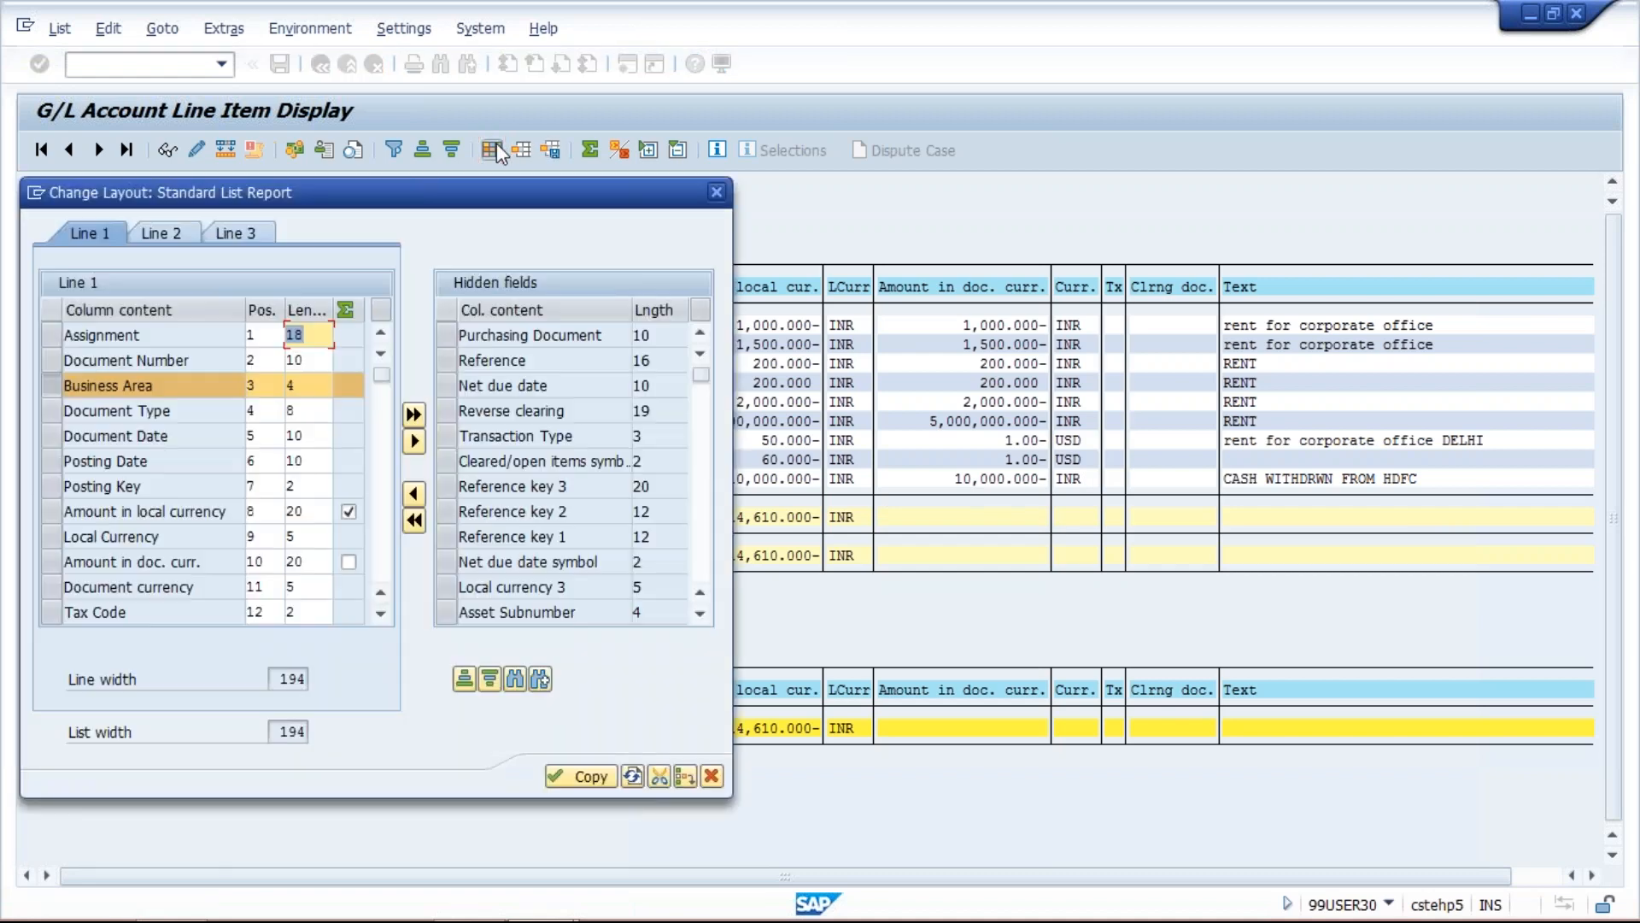
pyautogui.click(414, 443)
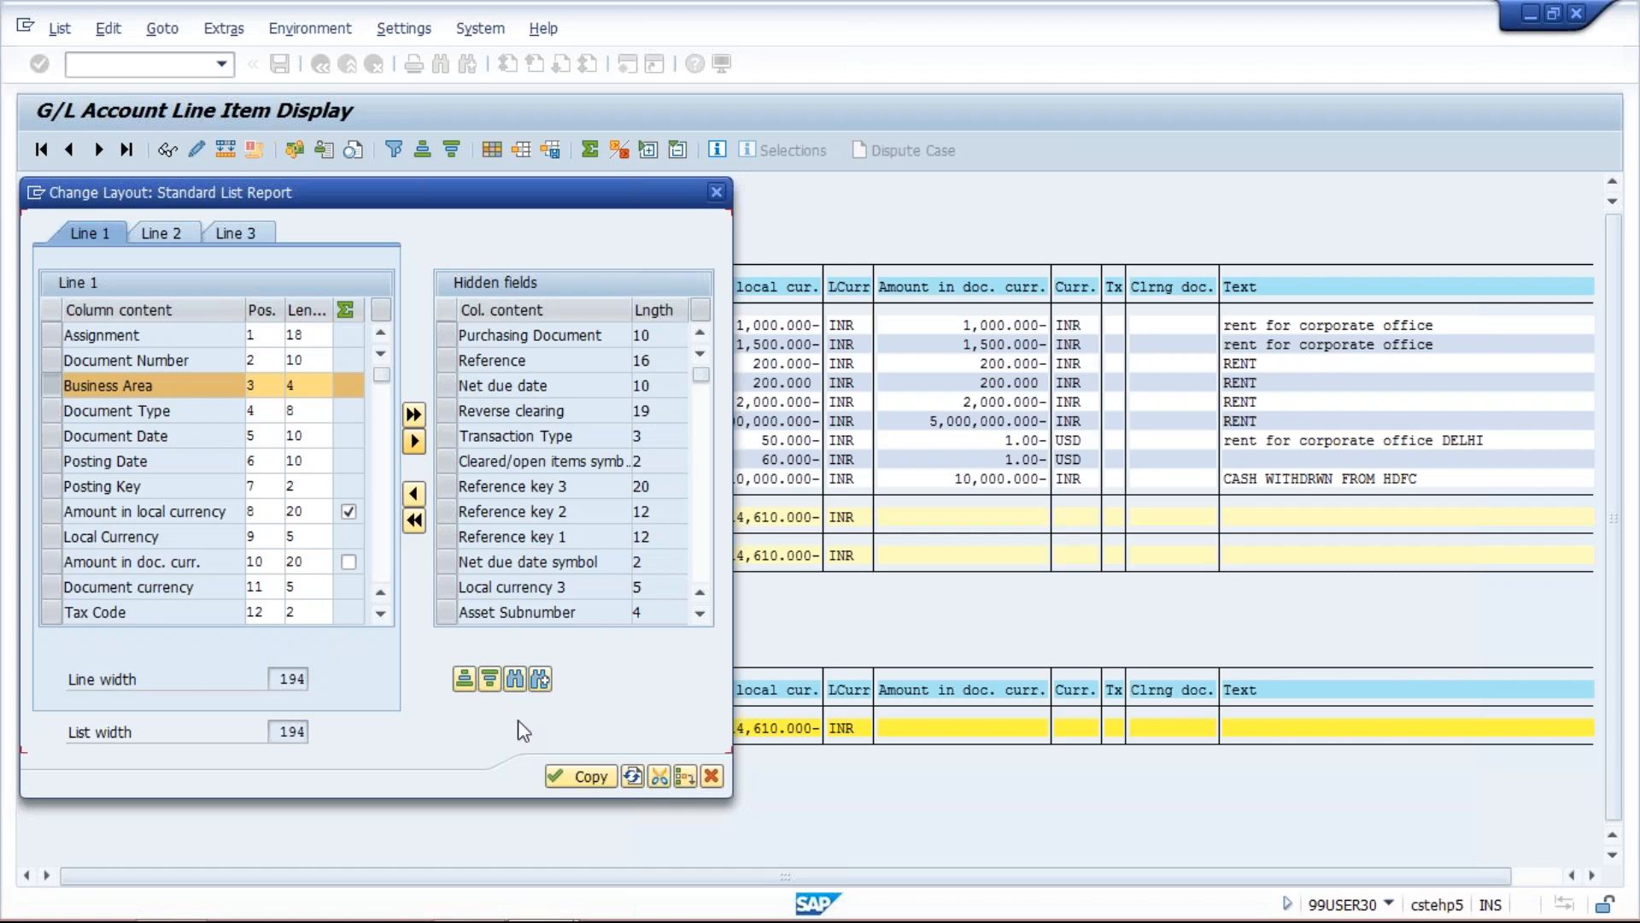
pyautogui.click(574, 777)
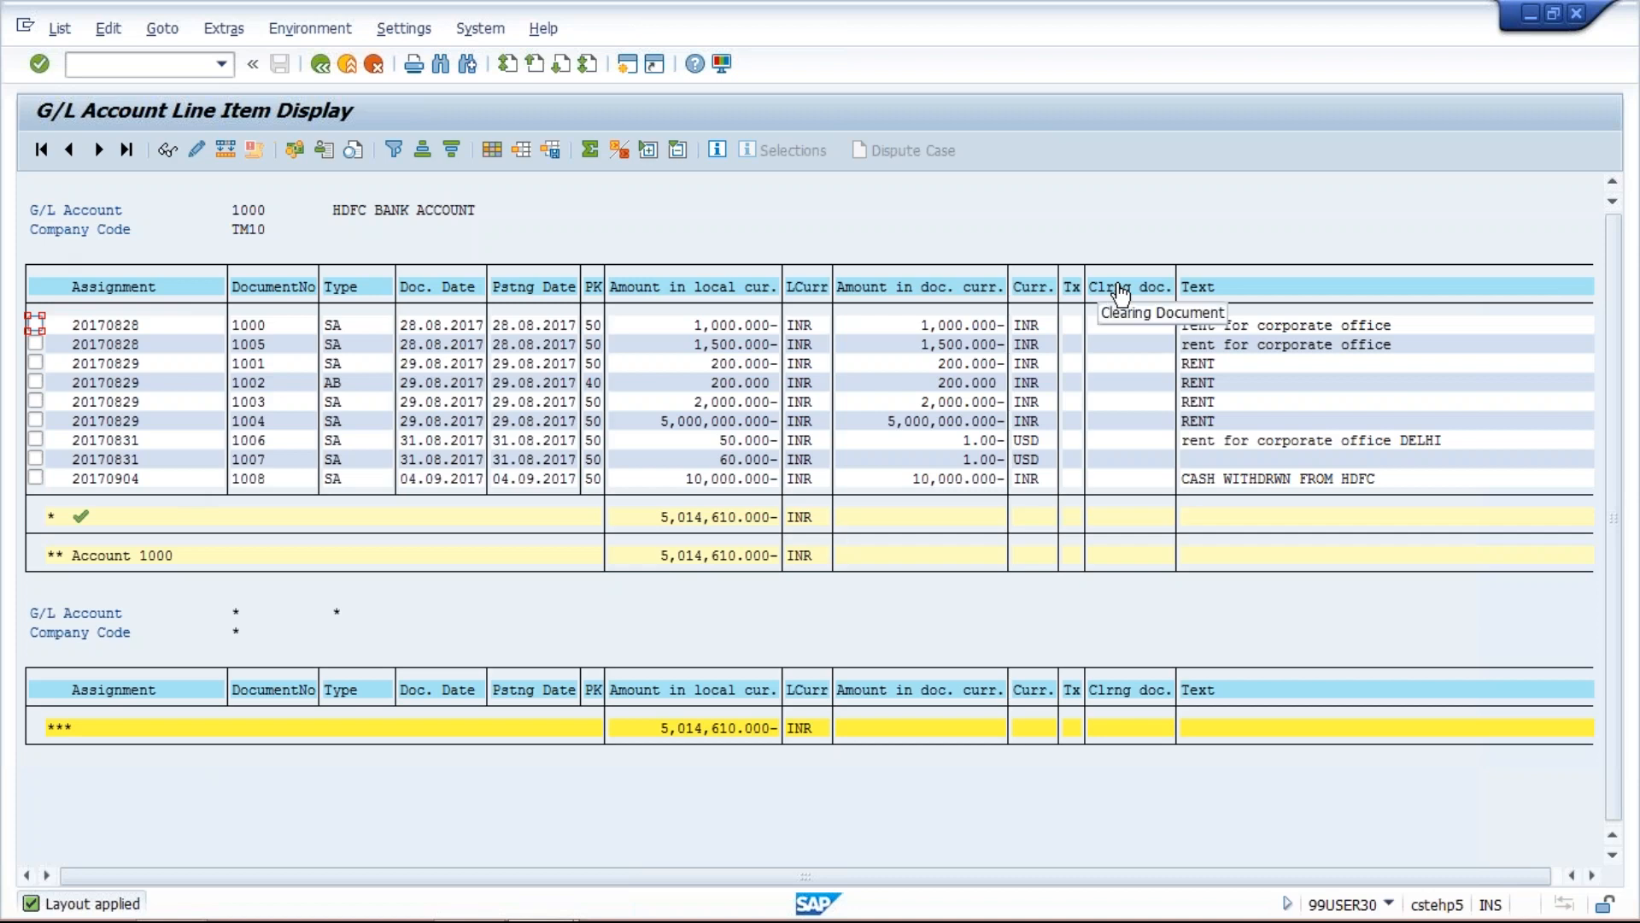
pyautogui.click(323, 66)
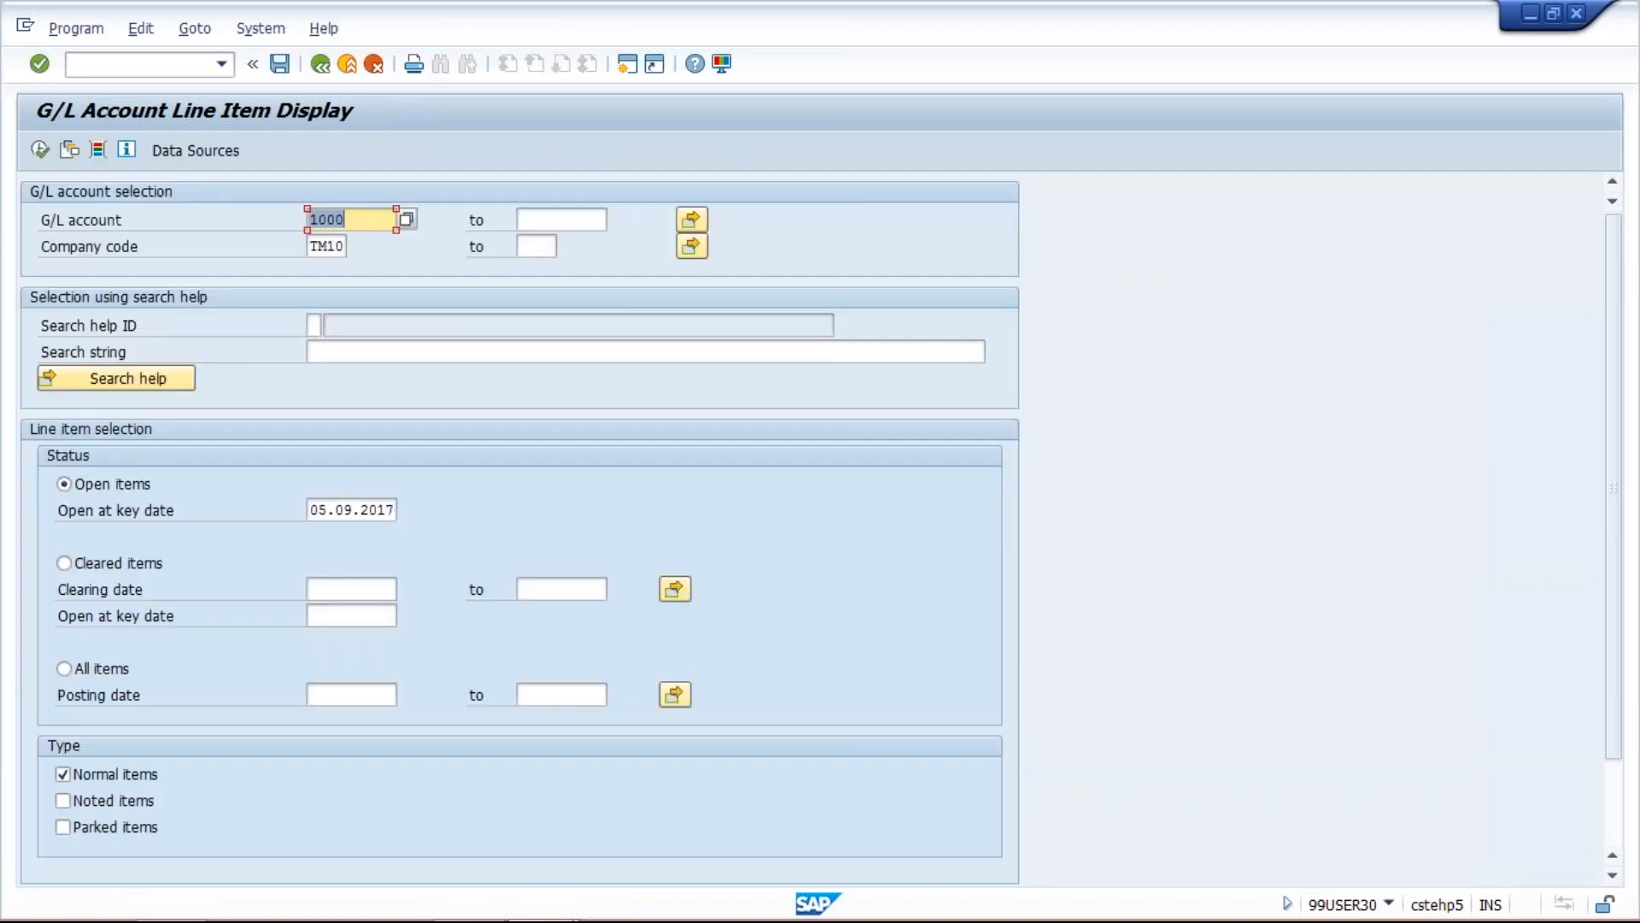
# Enter TMAN as the Business Area in the dynamic selections and run the line item report.
pyautogui.click(97, 151)
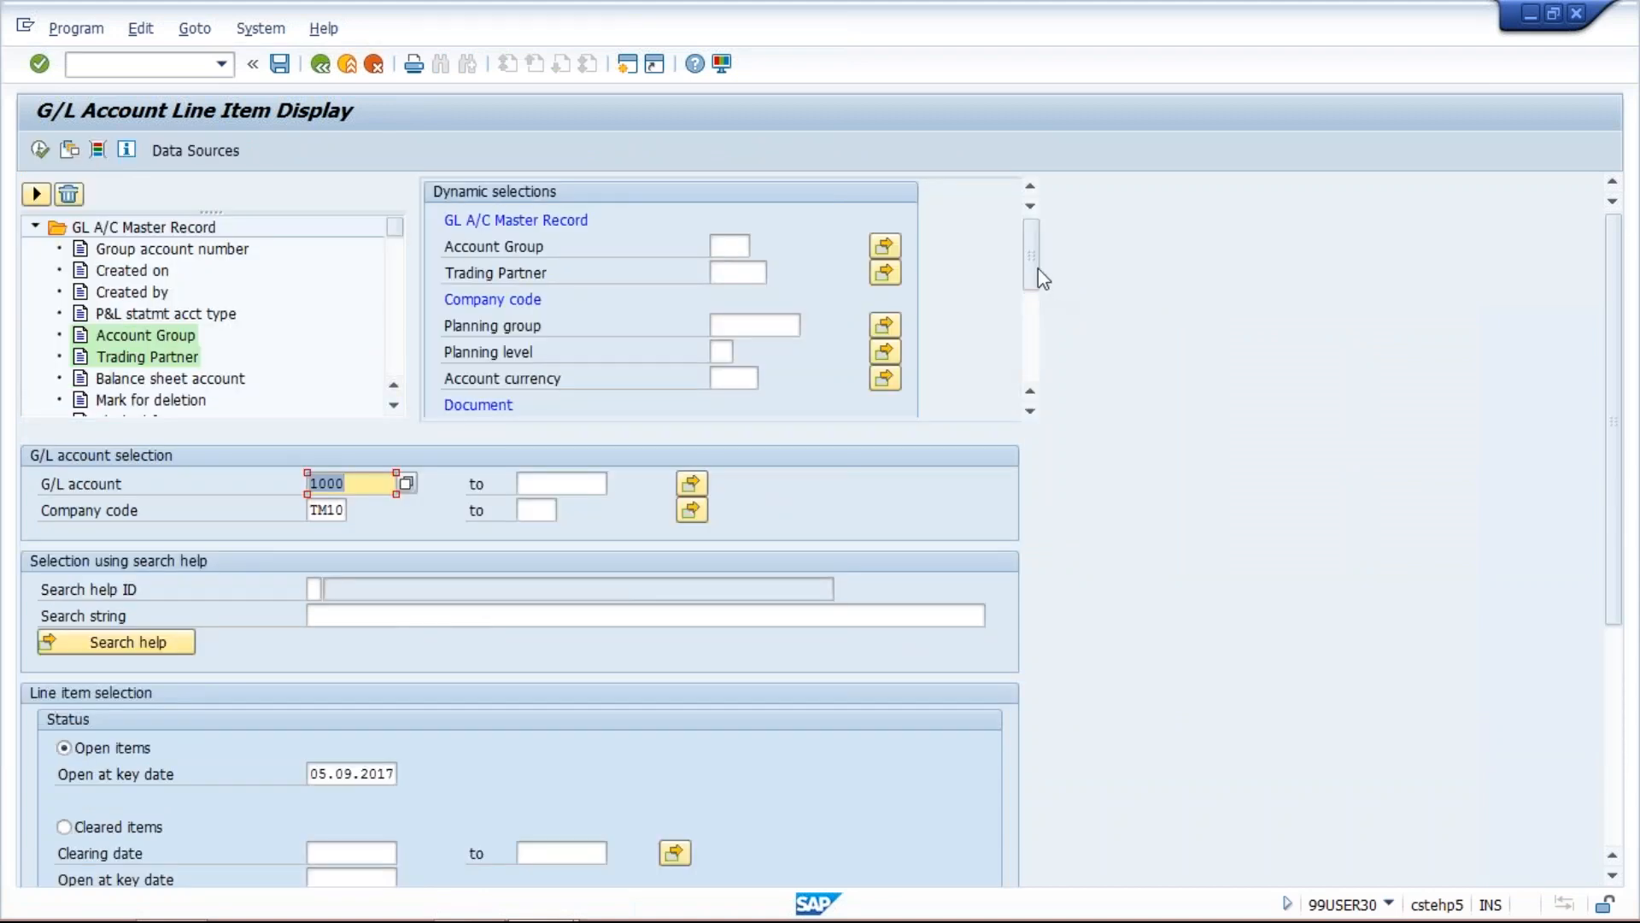
pyautogui.moveTo(1028, 259); pyautogui.dragTo(1038, 366)
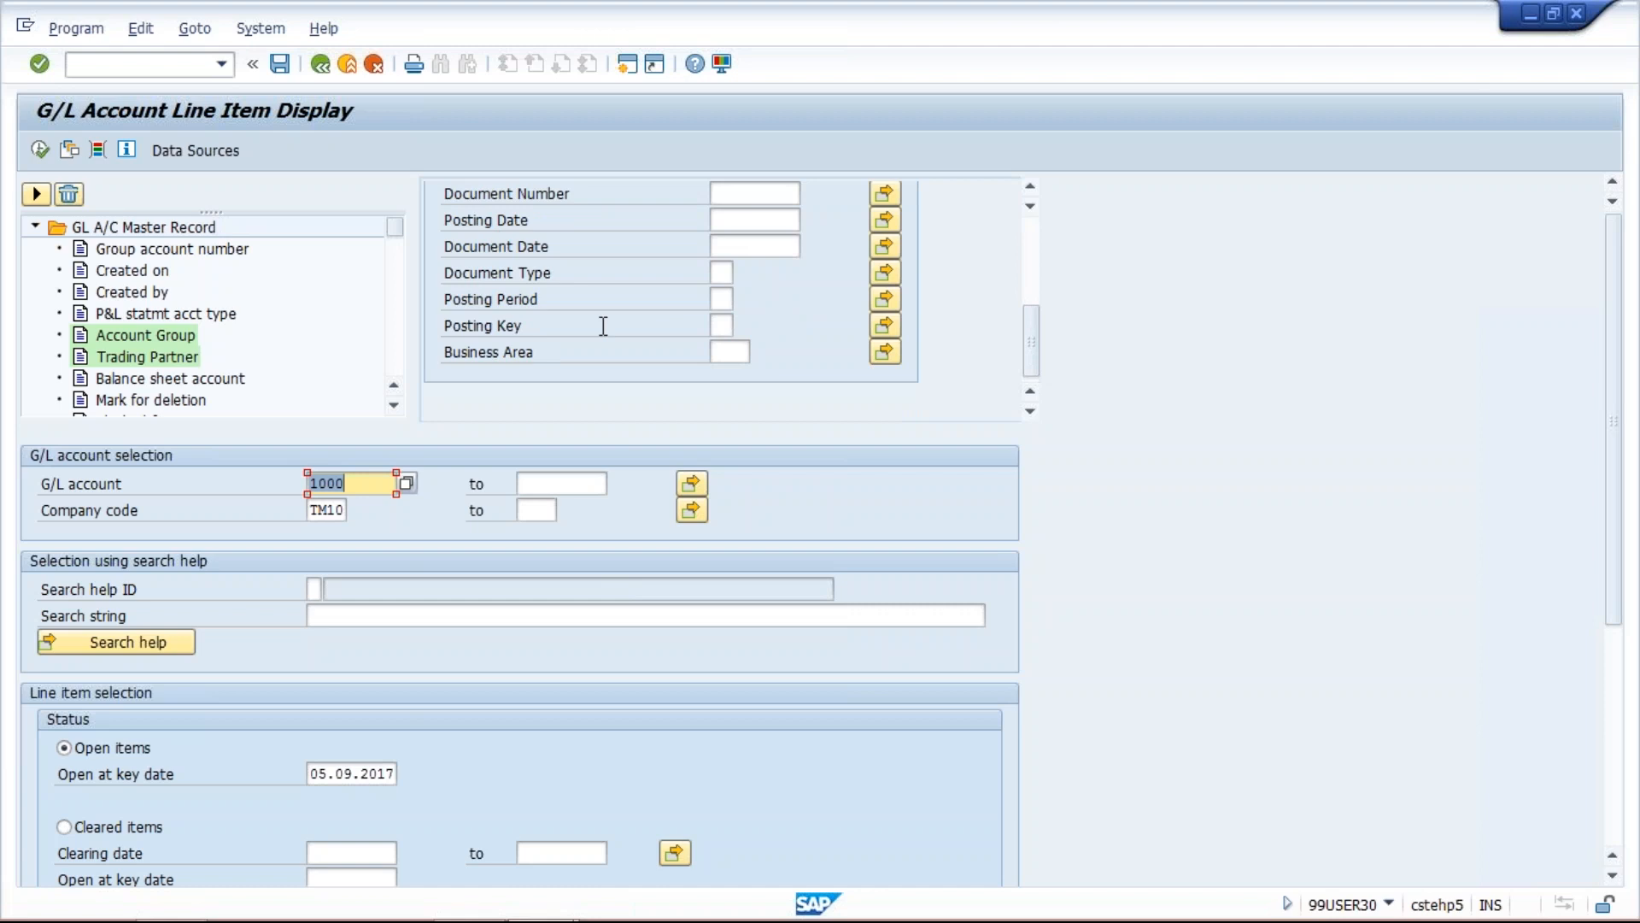
pyautogui.click(713, 351)
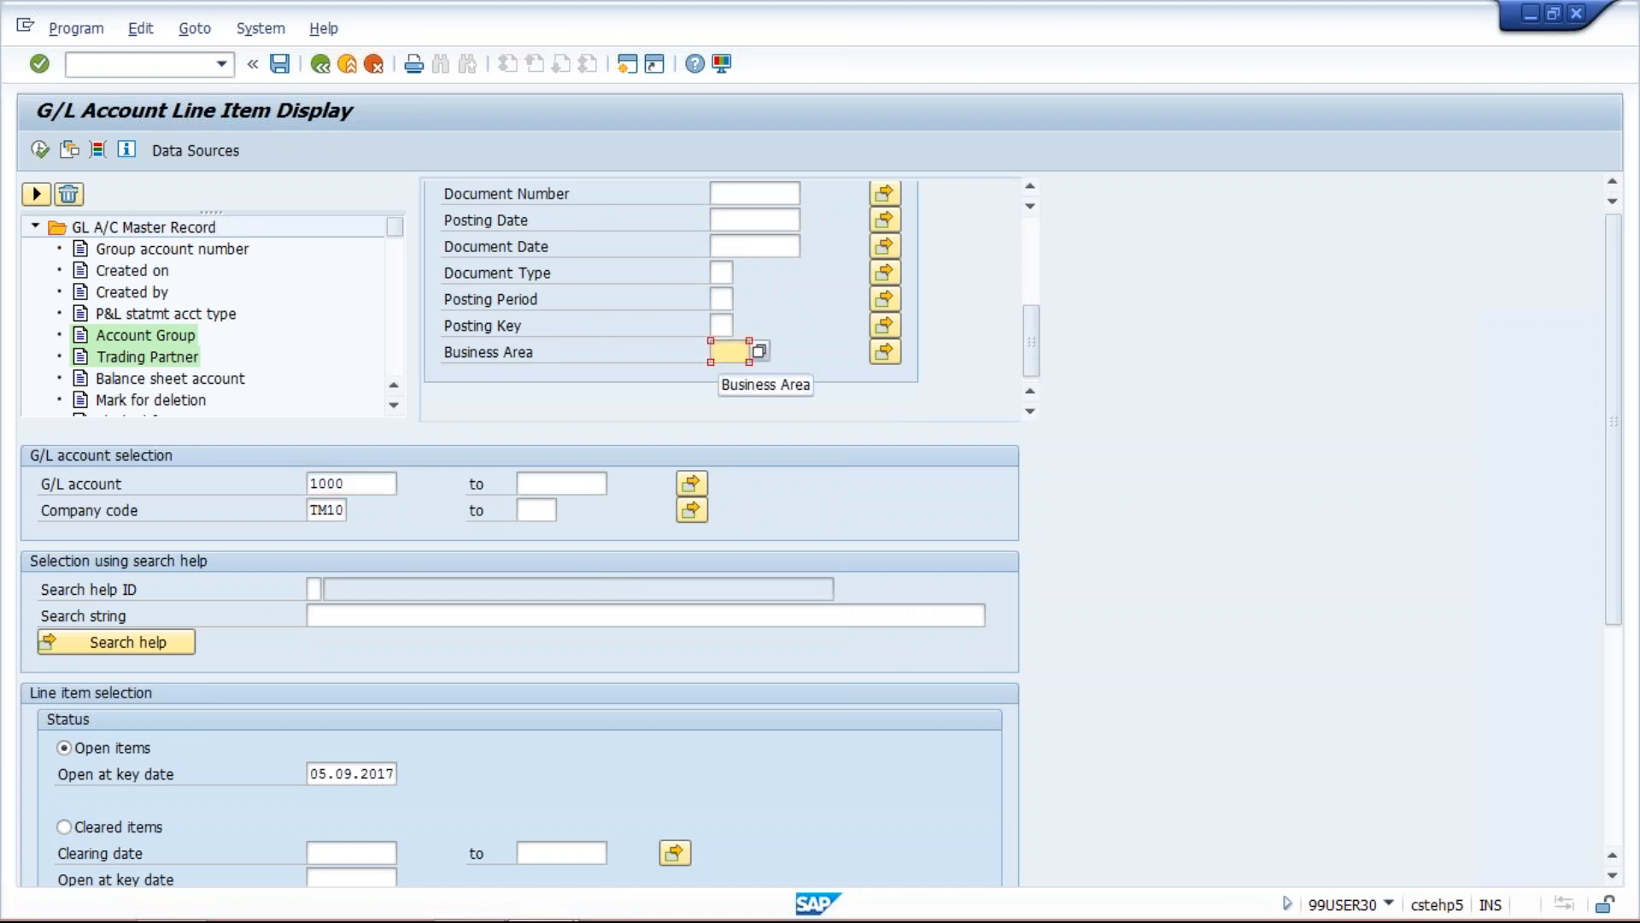
pyautogui.click(723, 351)
pyautogui.click(740, 375)
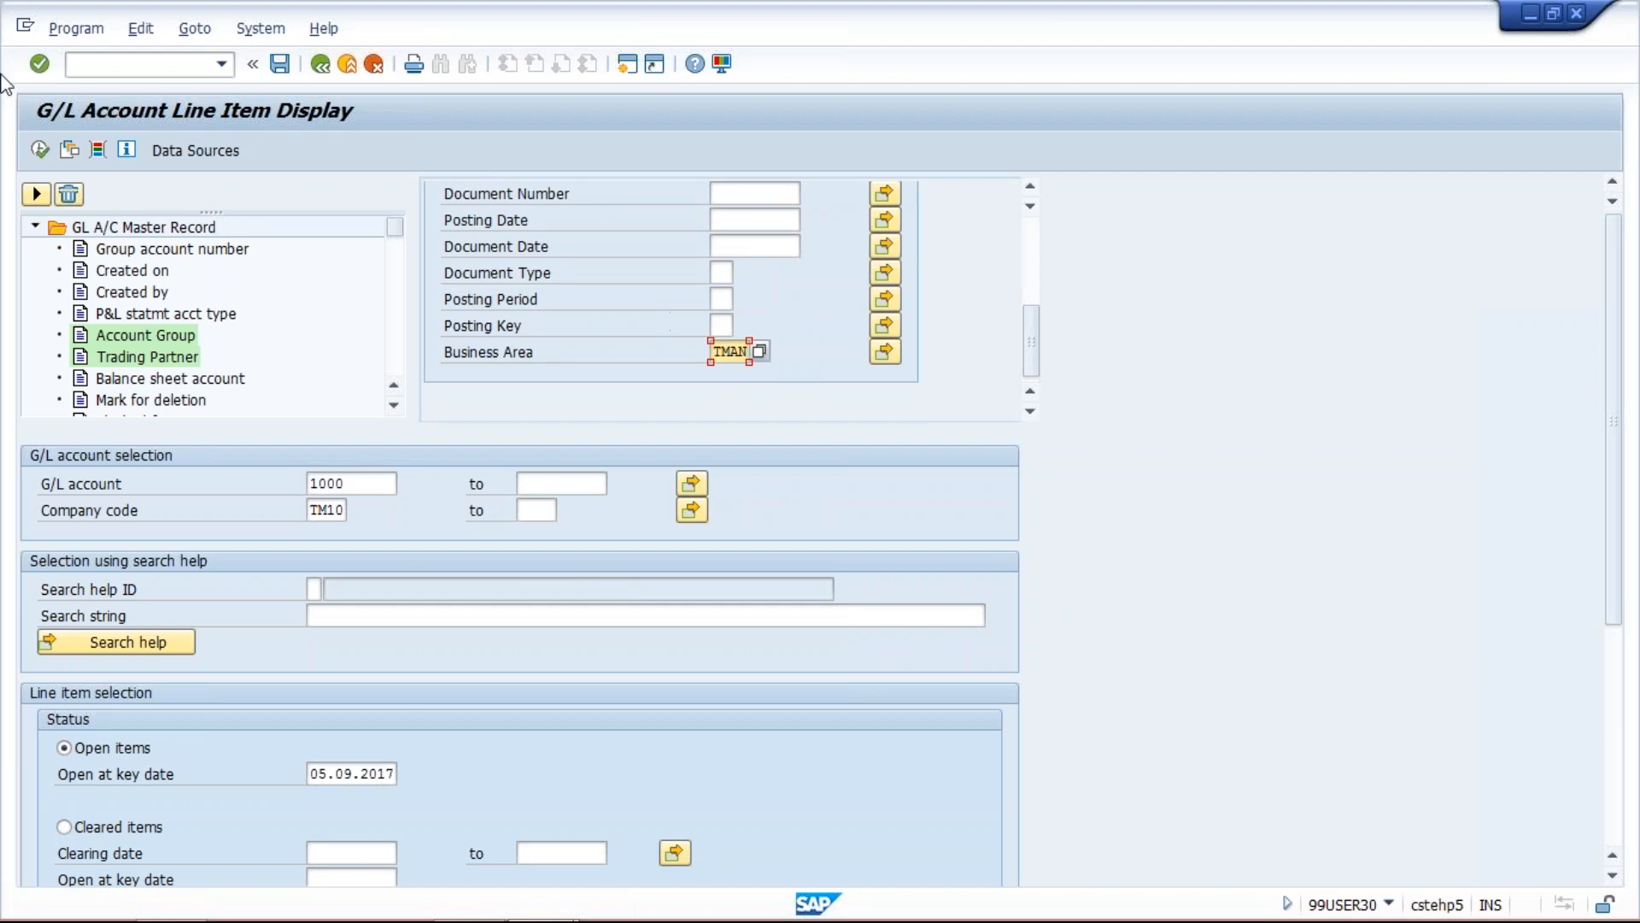
pyautogui.click(40, 150)
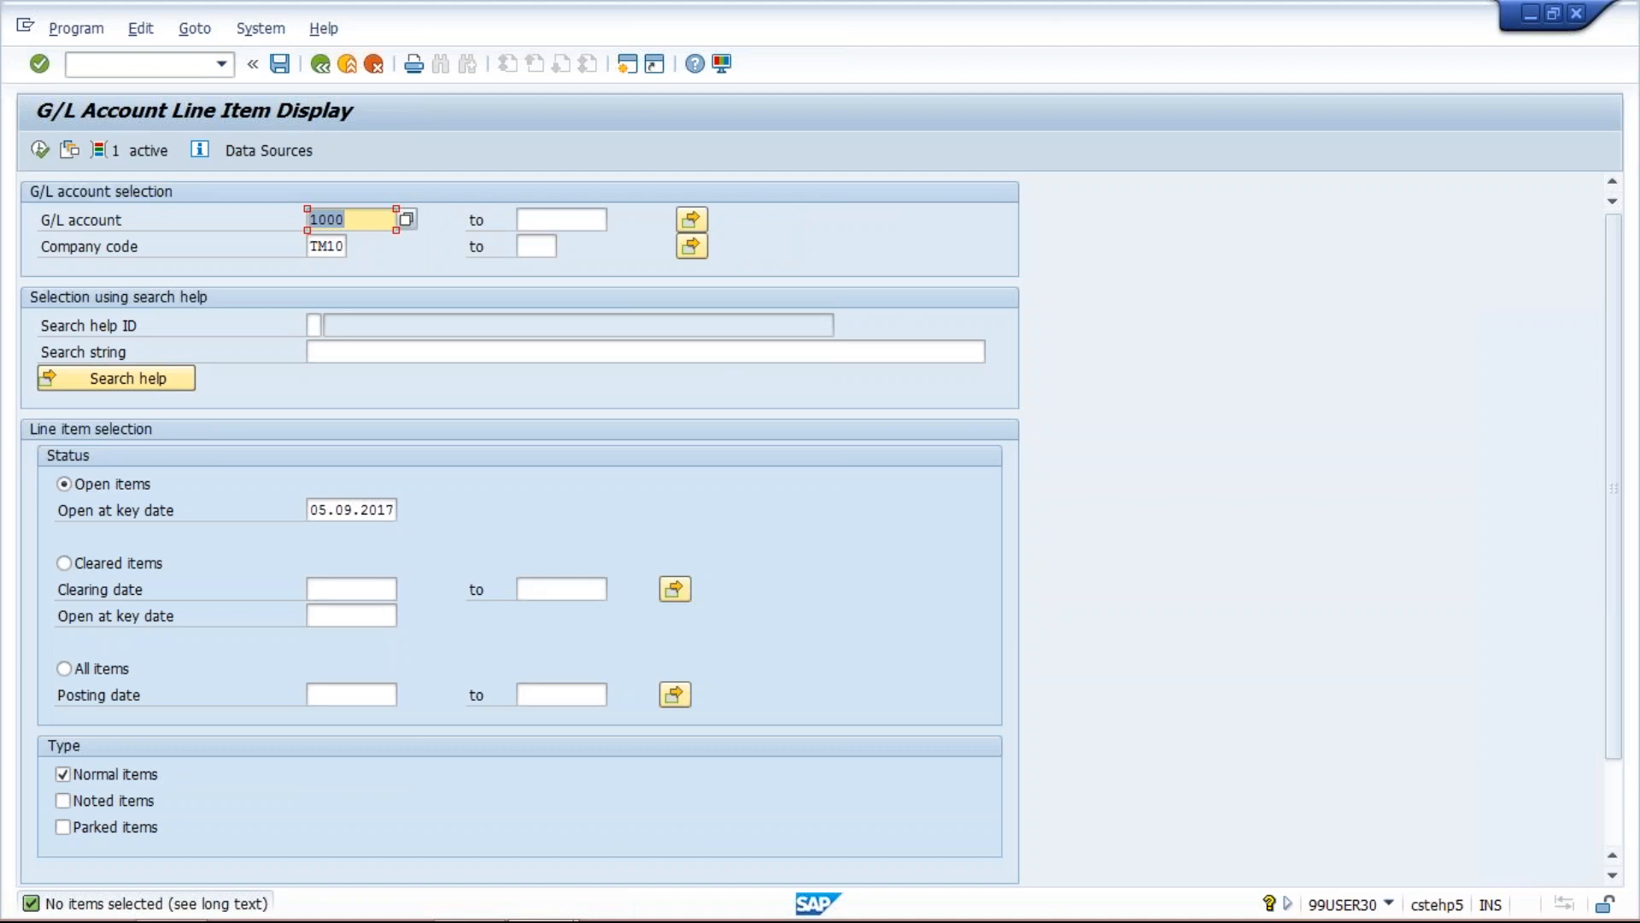
# Clear the Business Area in the dynamic selections and enter TMAN in it again.
pyautogui.click(139, 152)
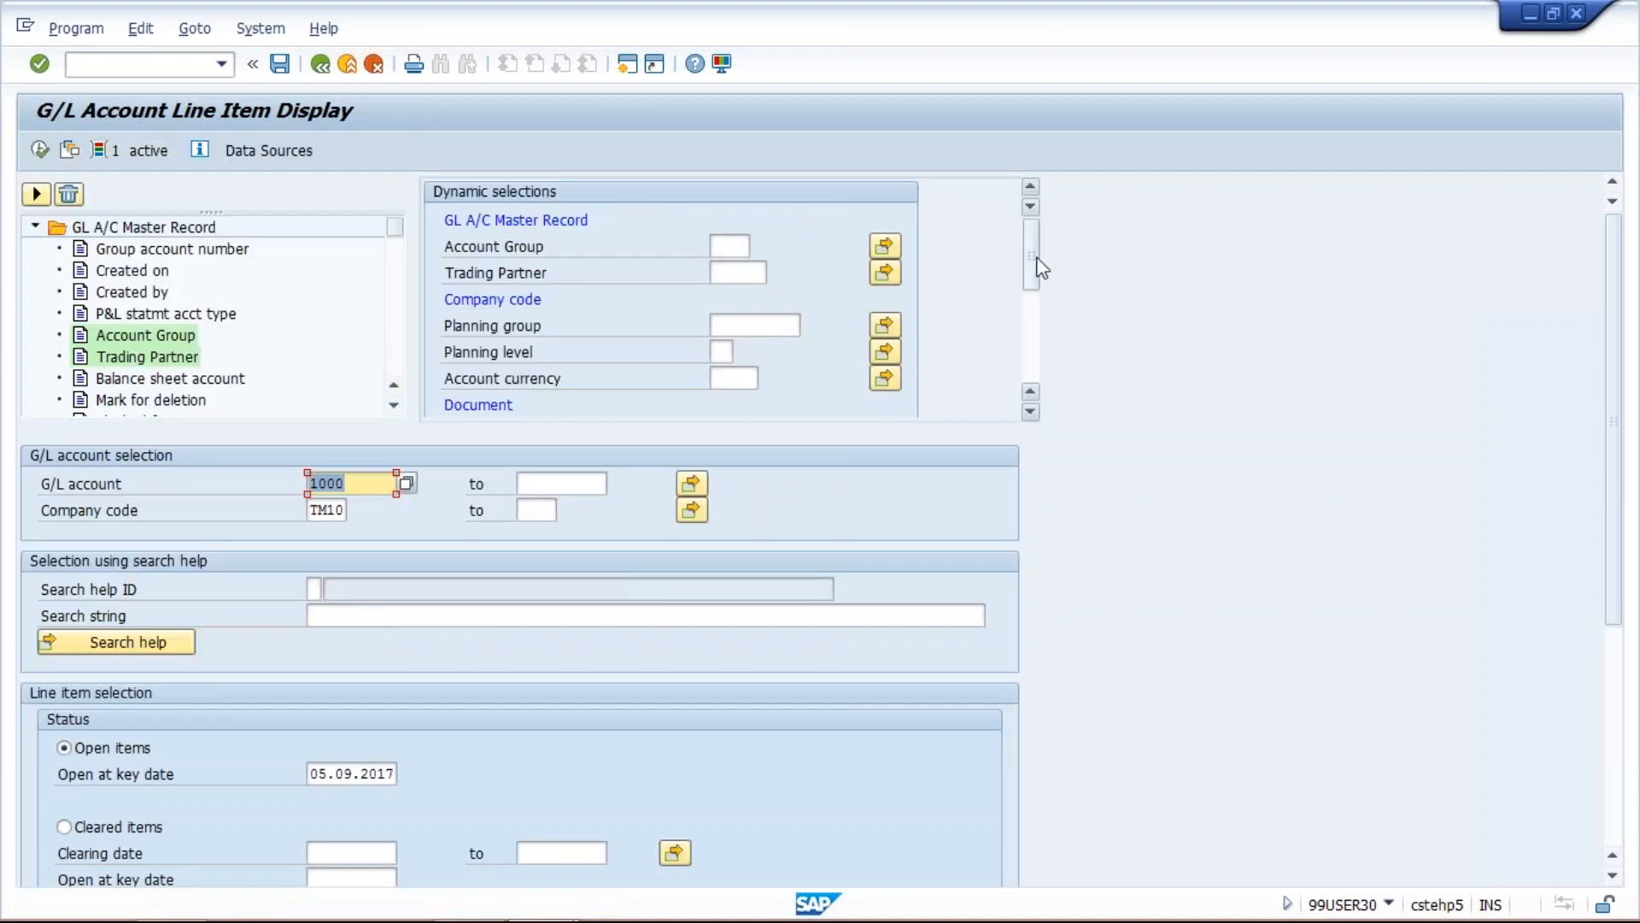
pyautogui.click(1030, 385)
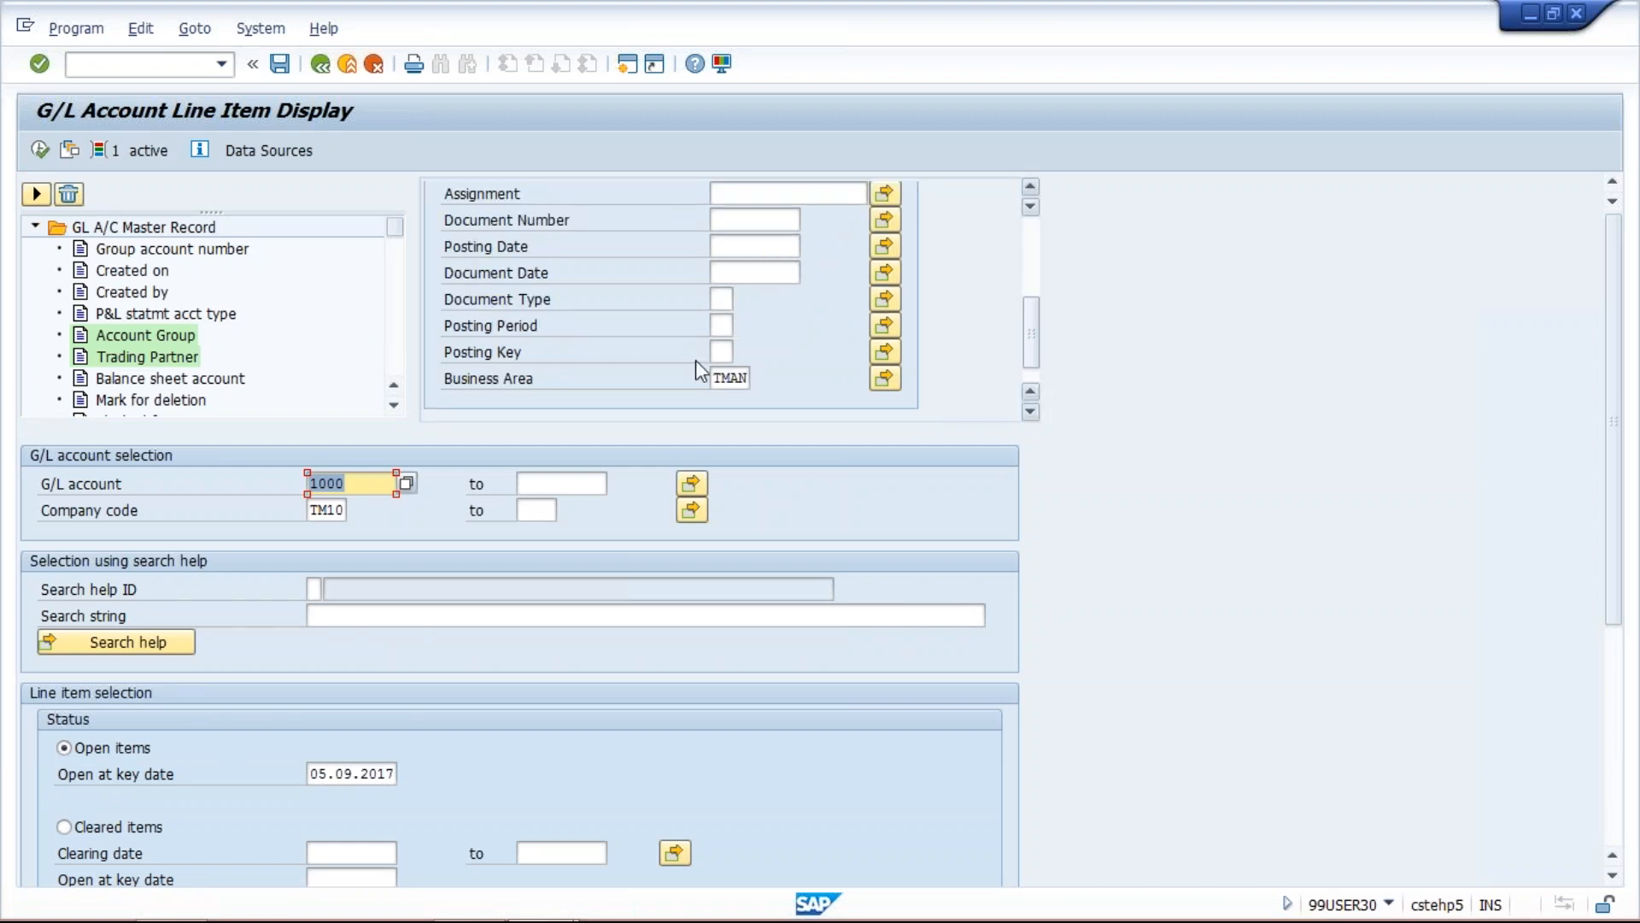
pyautogui.doubleClick(720, 378)
pyautogui.press('Delete')
pyautogui.press('BackSpace')
pyautogui.click(748, 549)
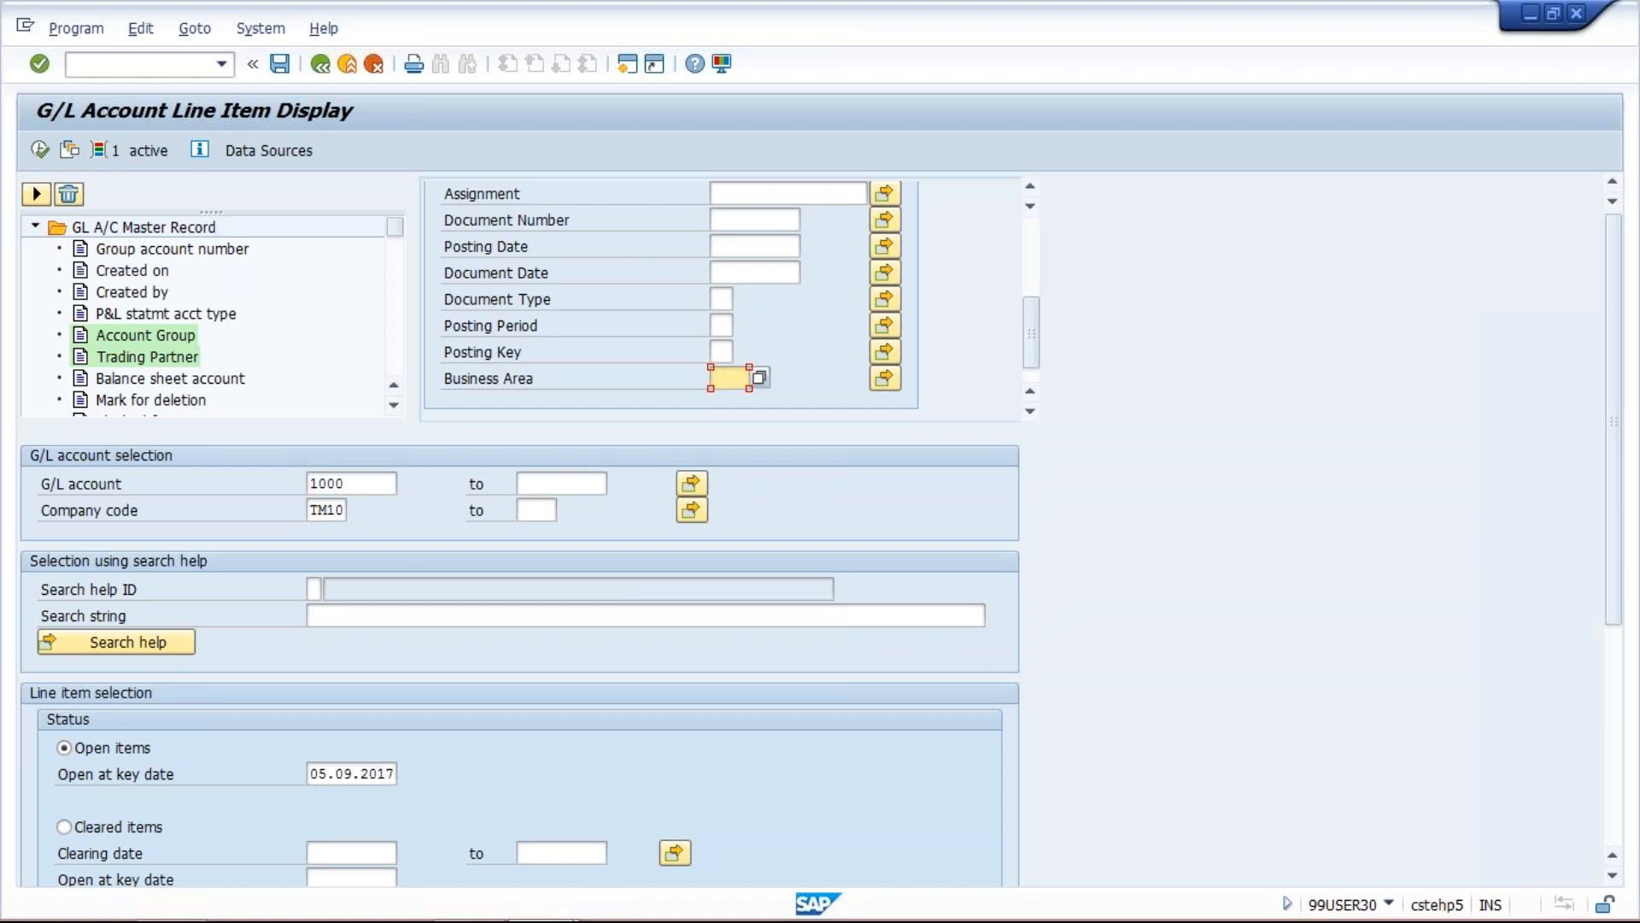
pyautogui.press('space')
# Set the Document Type to SA and the Posting Date to 31.08.2017 in the dynamic selections and run the report.
pyautogui.click(719, 301)
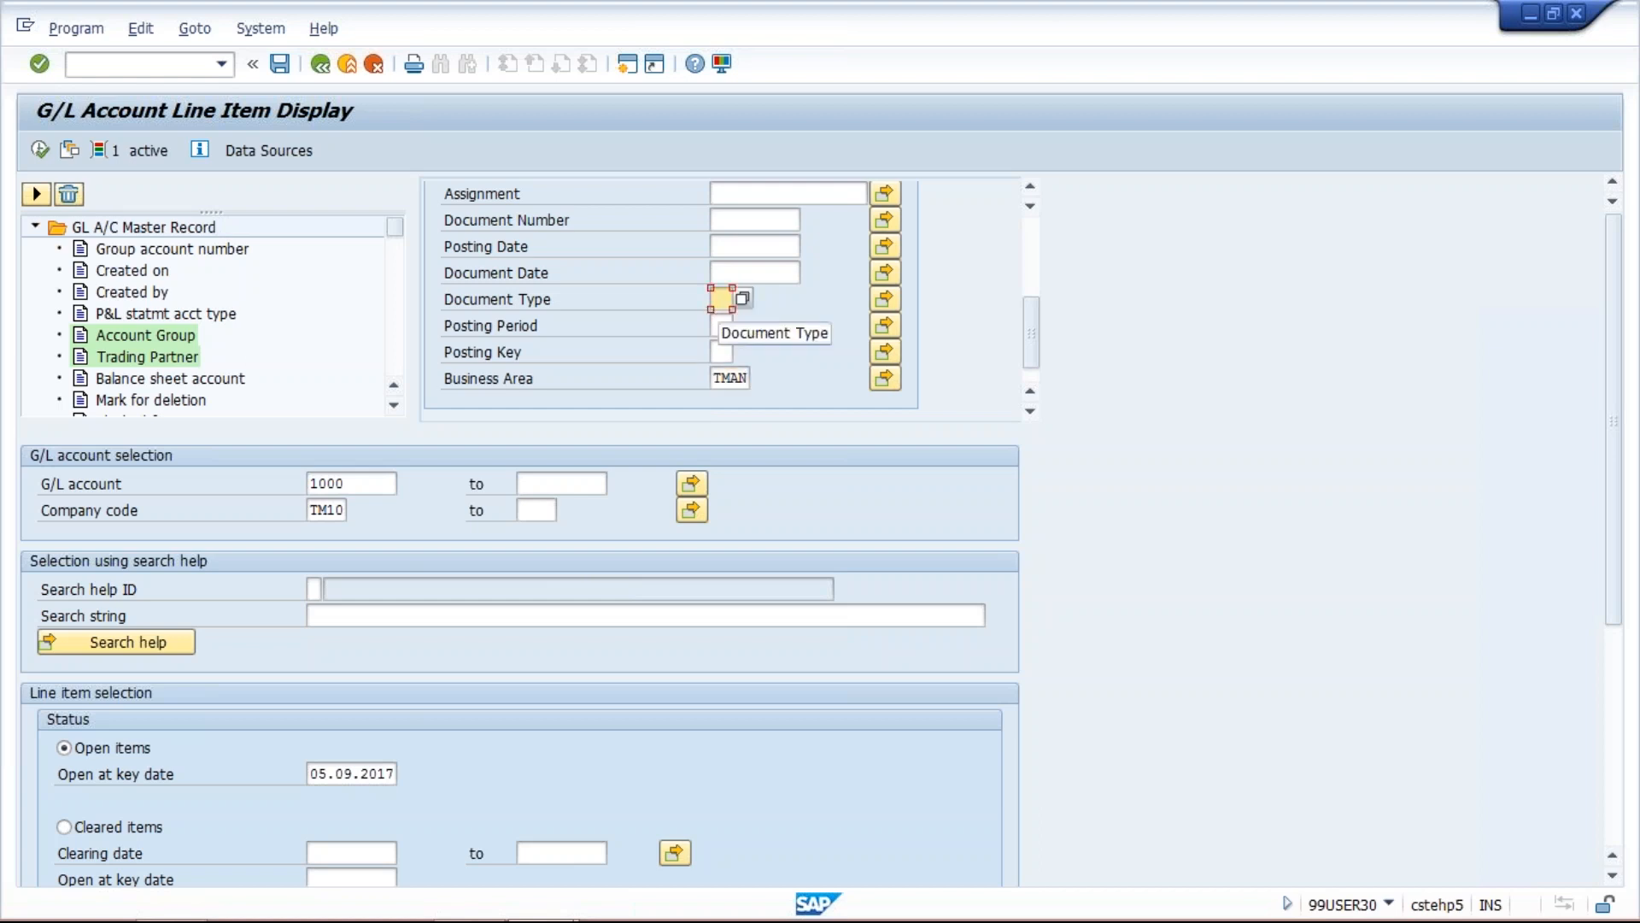
pyautogui.write('SA')
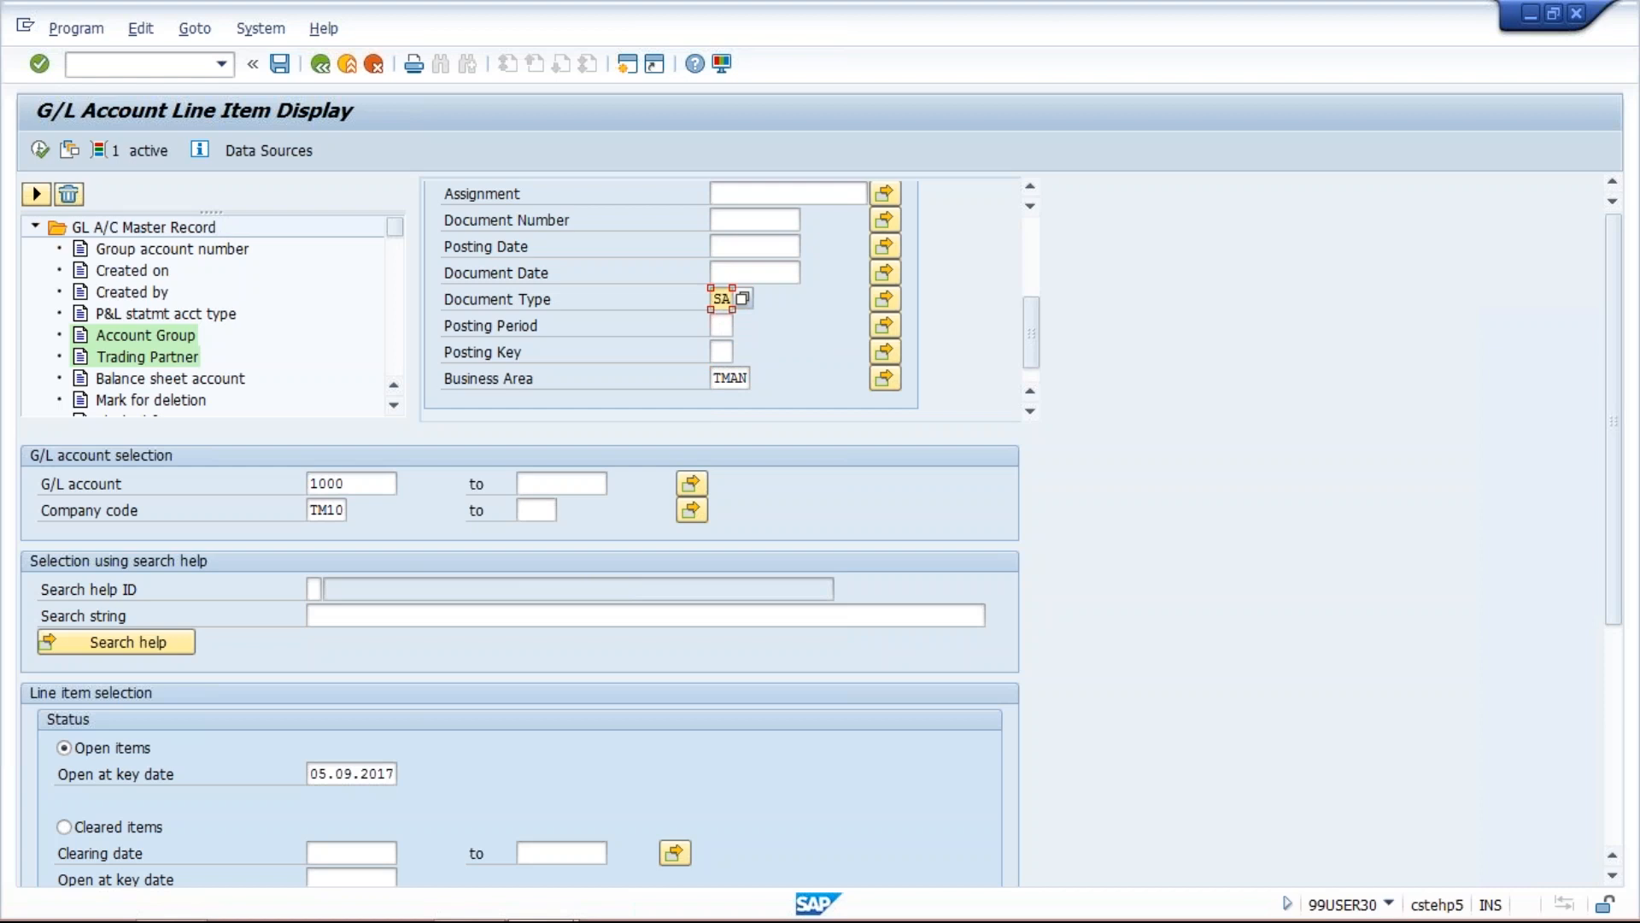
pyautogui.click(736, 246)
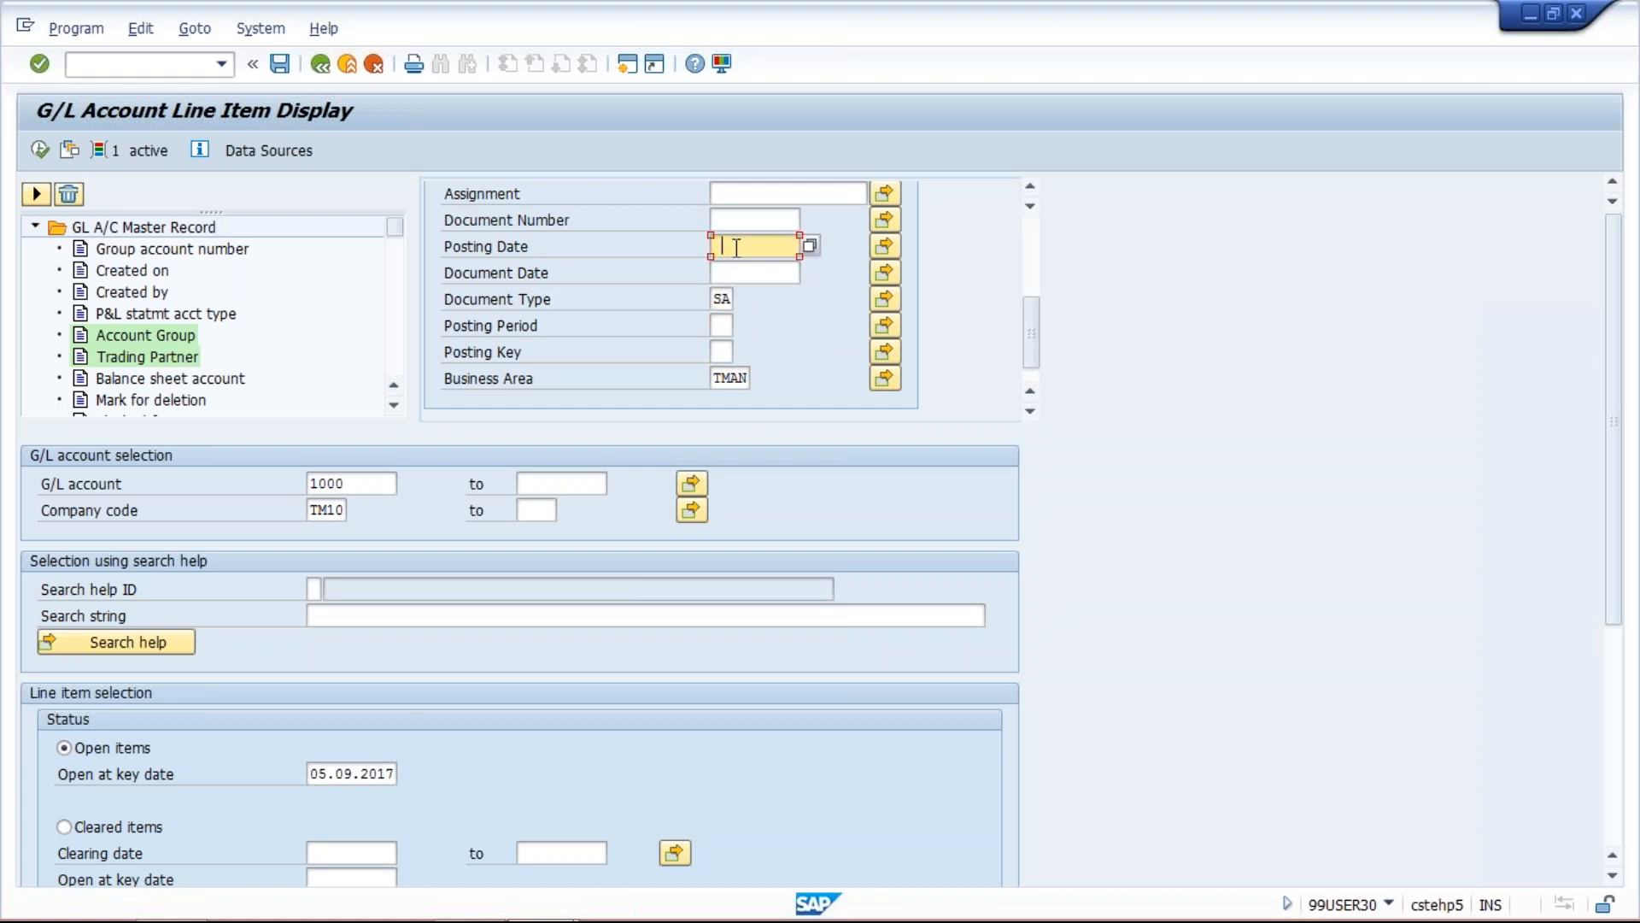
pyautogui.write('31.08.2017')
pyautogui.click(39, 151)
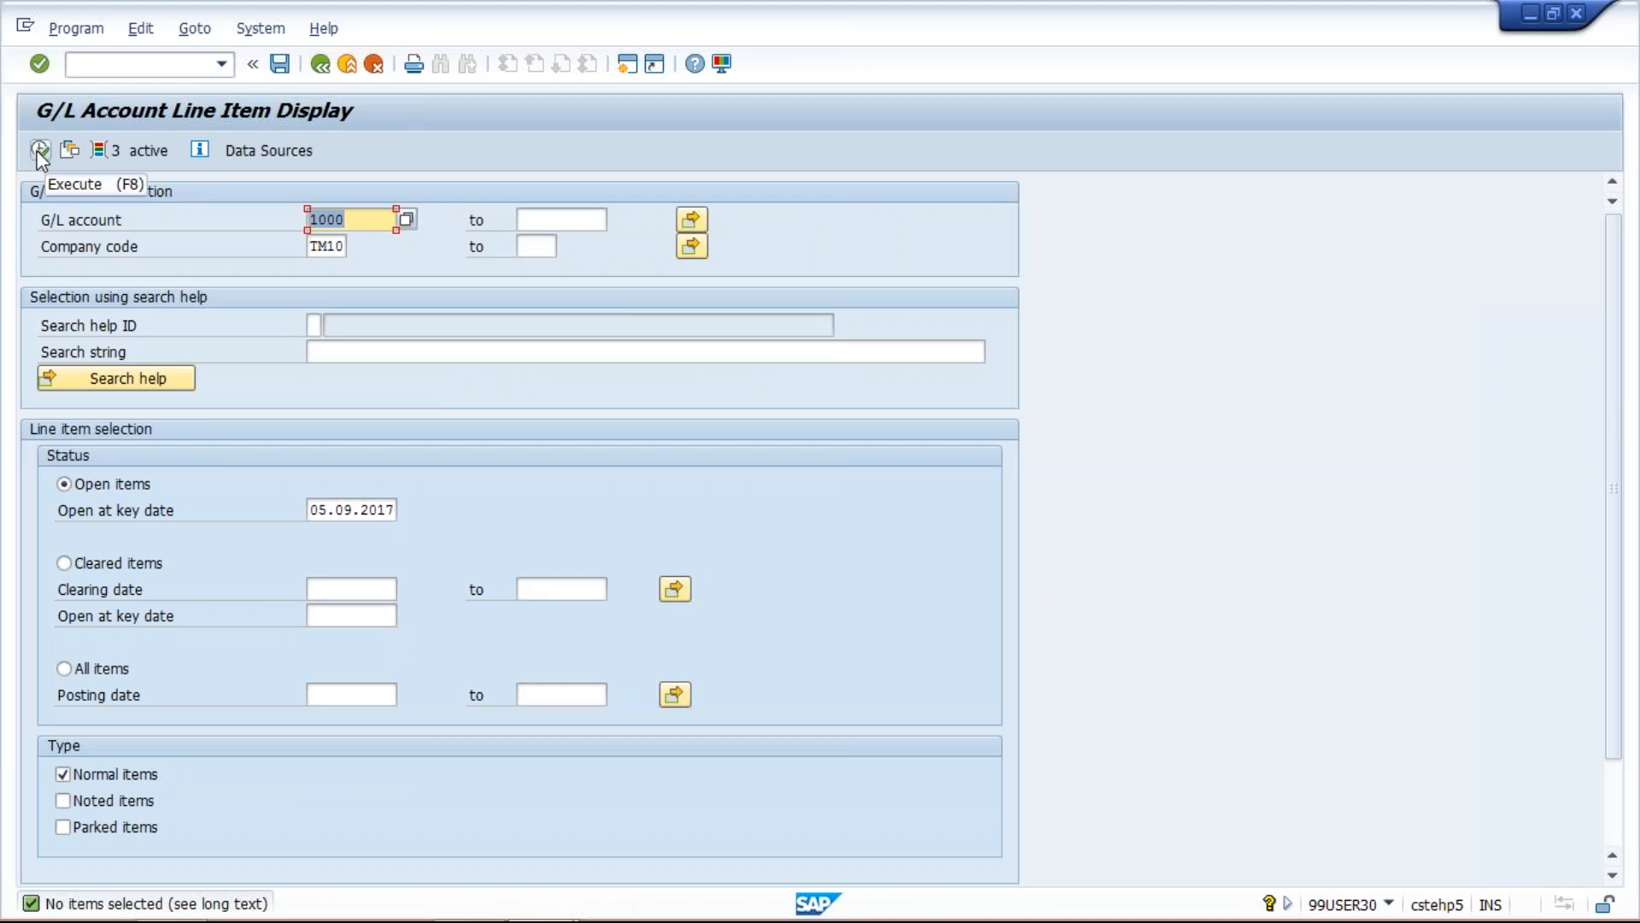
# Clear the Business Area in the dynamic selections and run the report with only the document type and posting date criteria.
pyautogui.click(120, 148)
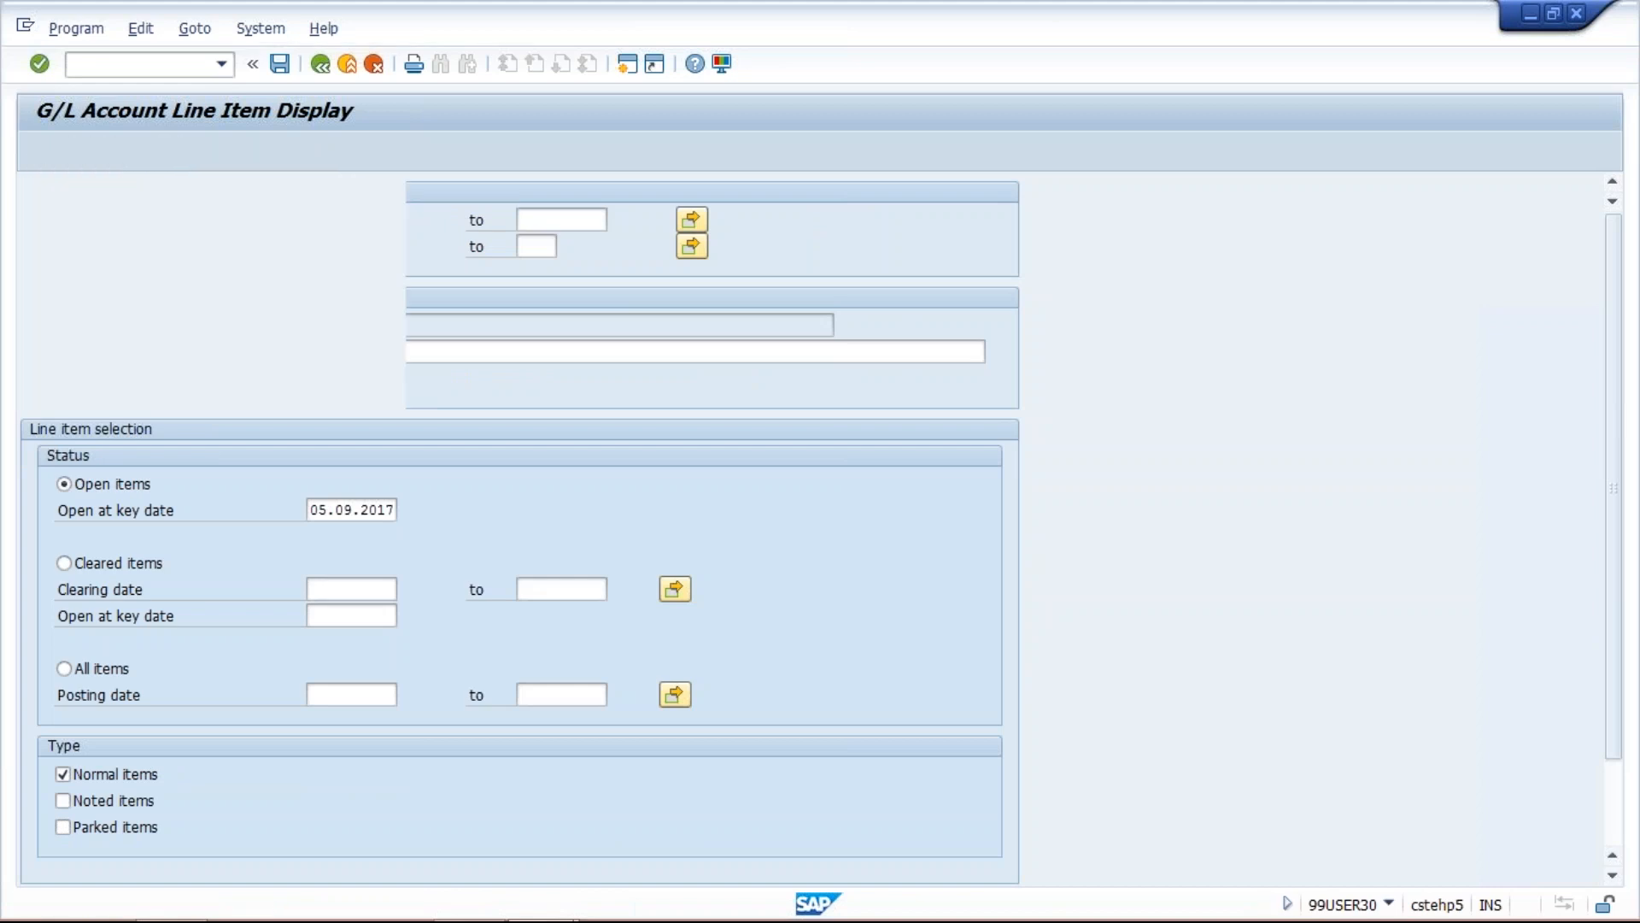
pyautogui.click(1032, 412)
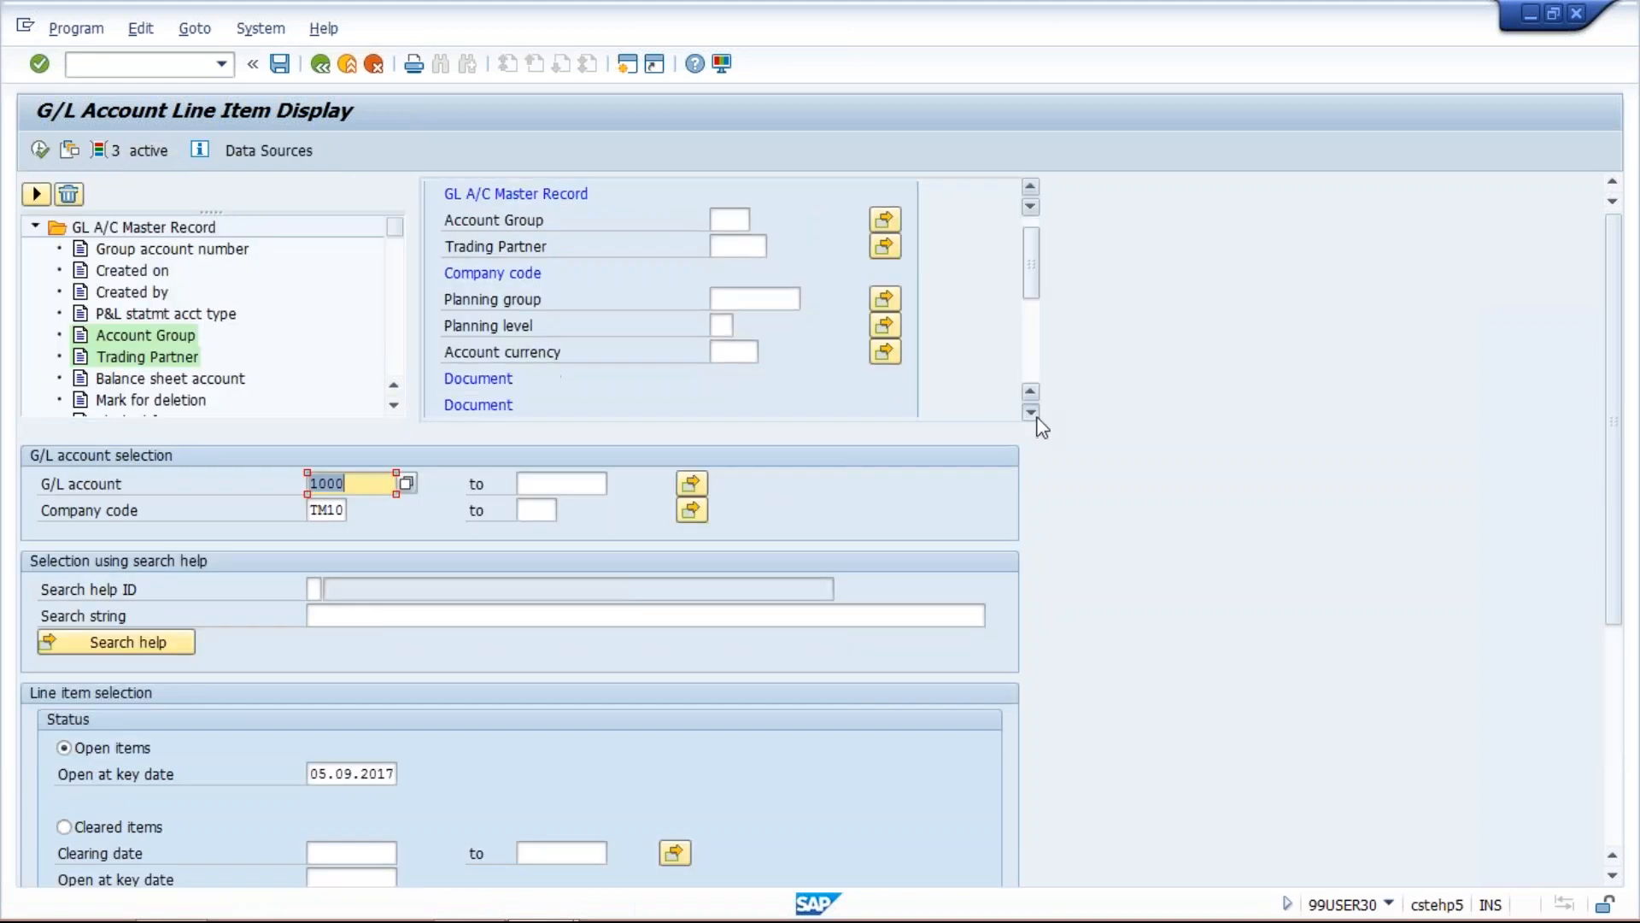
pyautogui.click(1033, 414)
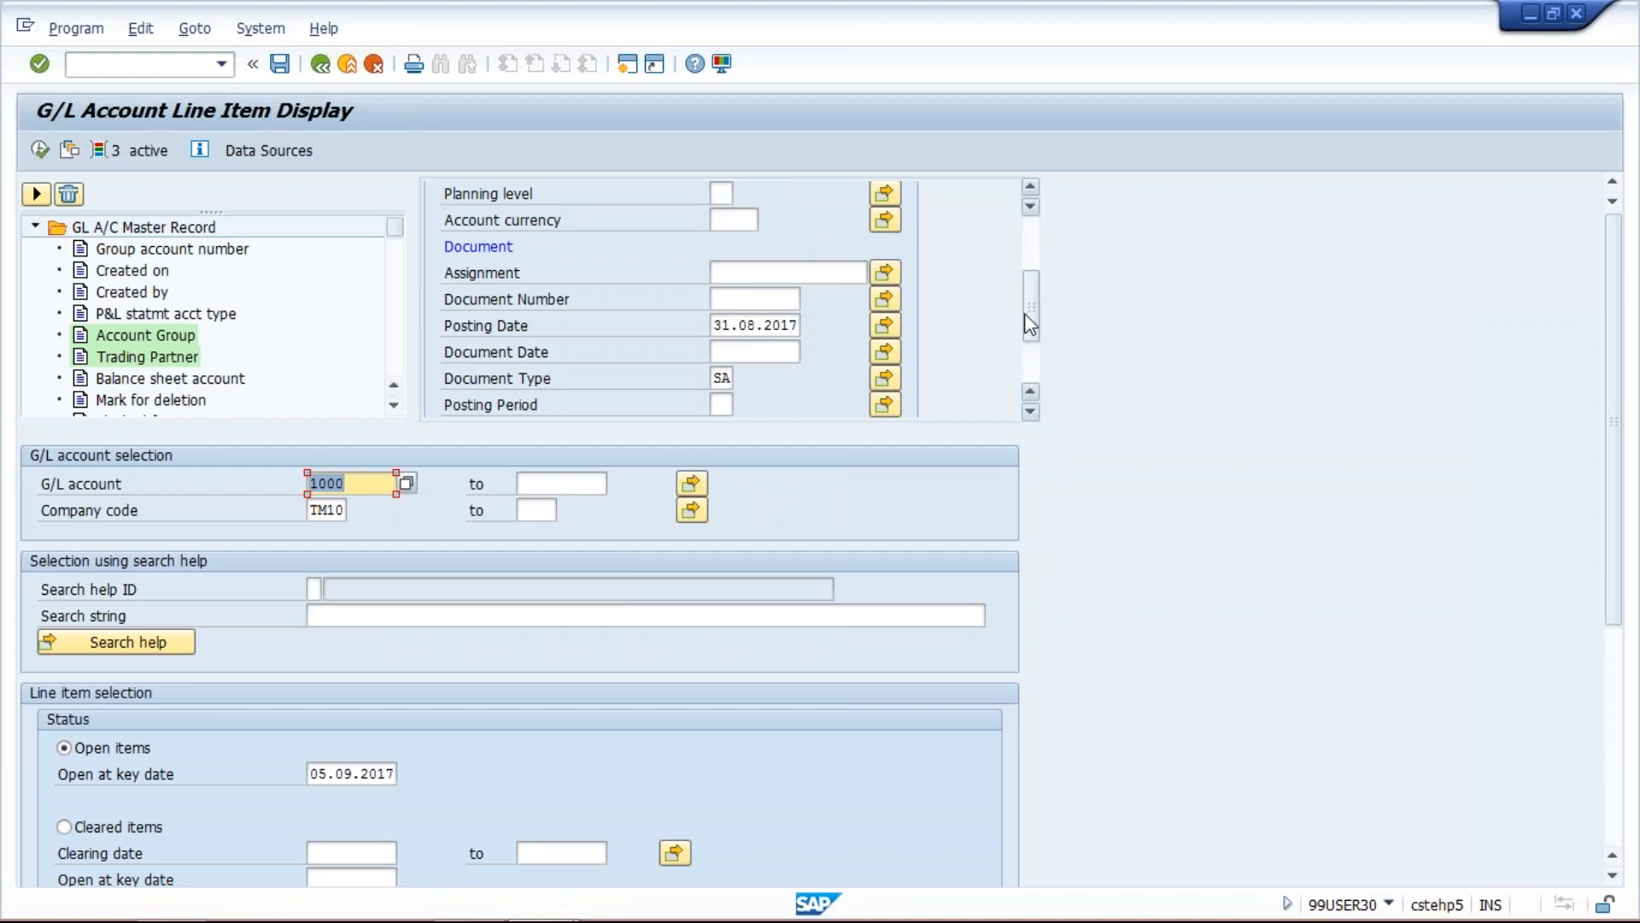
pyautogui.click(1032, 413)
pyautogui.click(1032, 412)
pyautogui.click(1032, 415)
pyautogui.click(1032, 415)
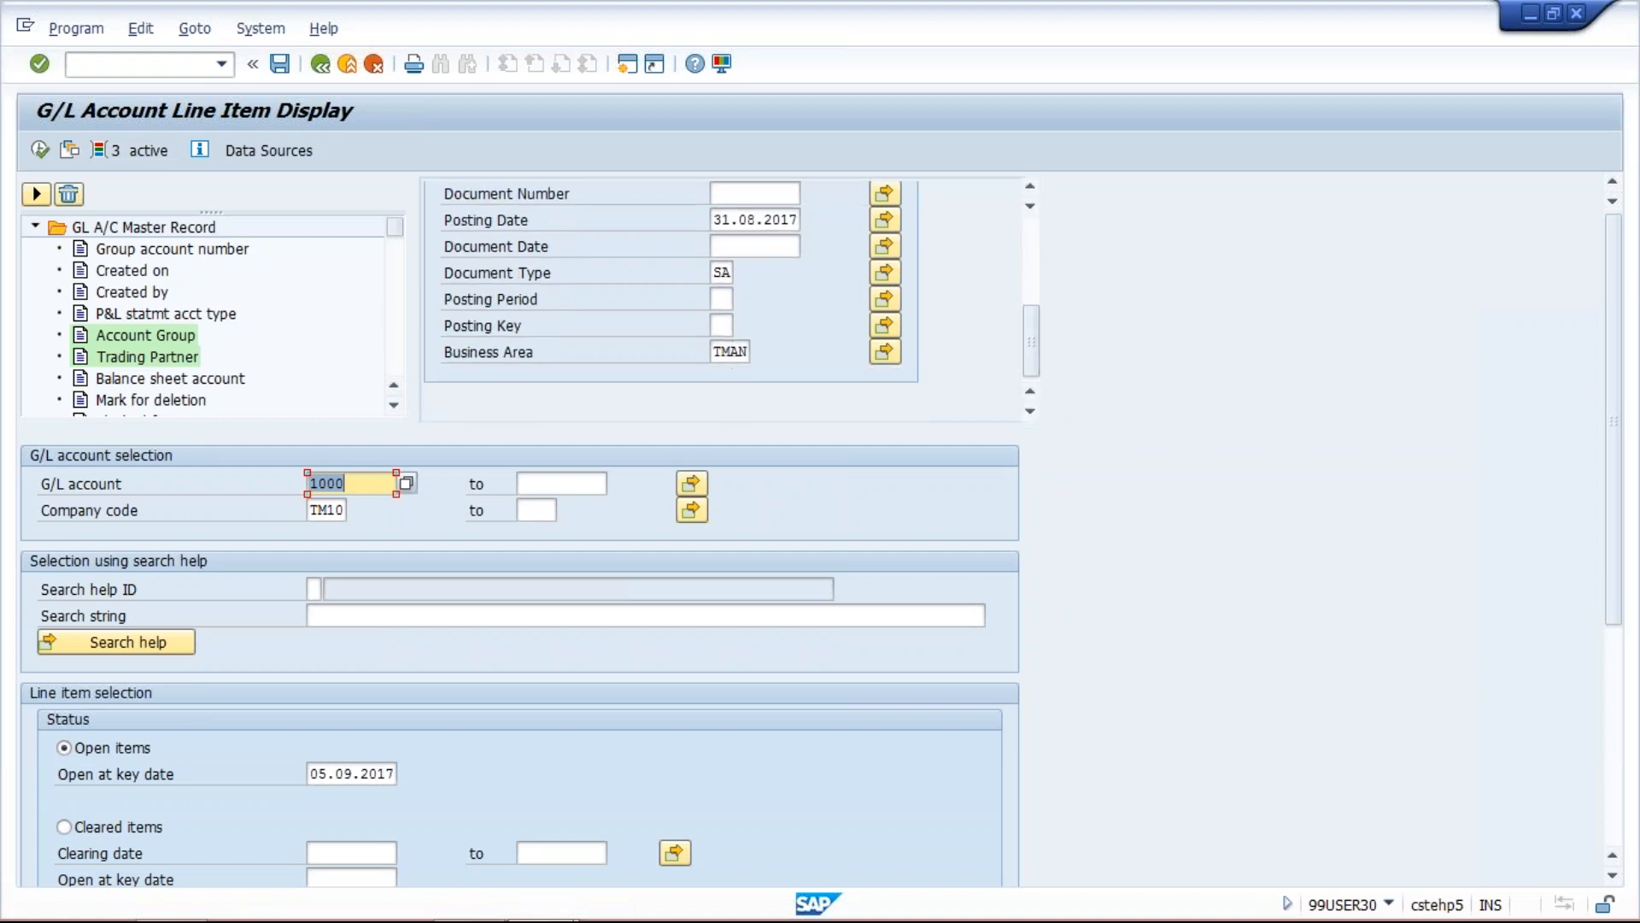
pyautogui.click(716, 350)
pyautogui.press('Delete')
pyautogui.press('Delete')
pyautogui.press('Delete')
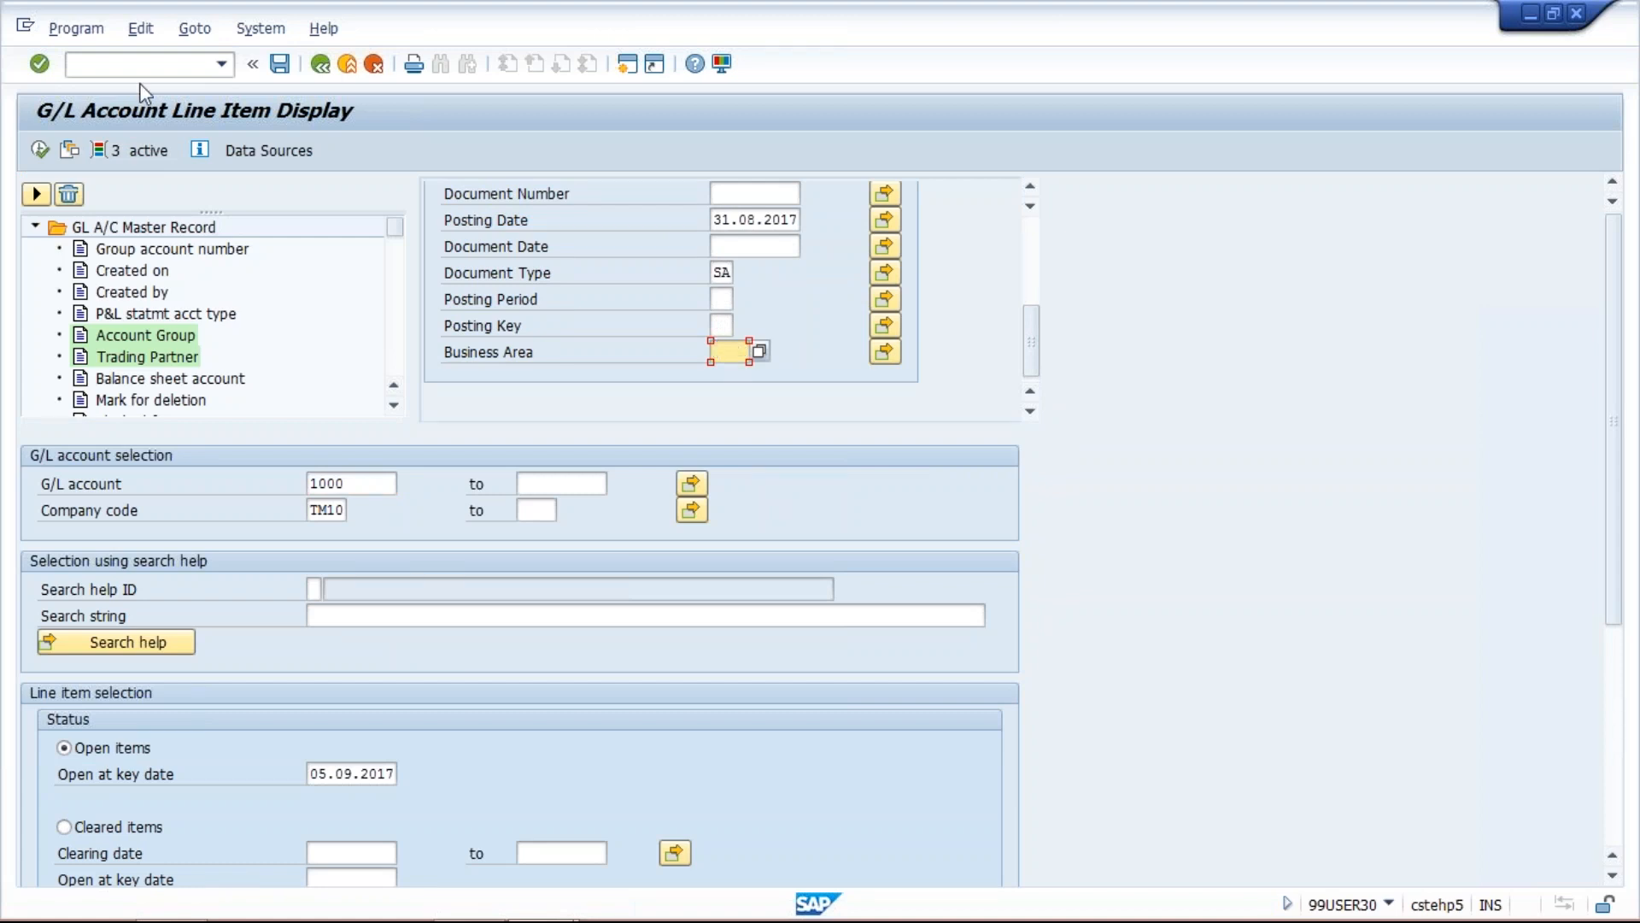
pyautogui.click(39, 150)
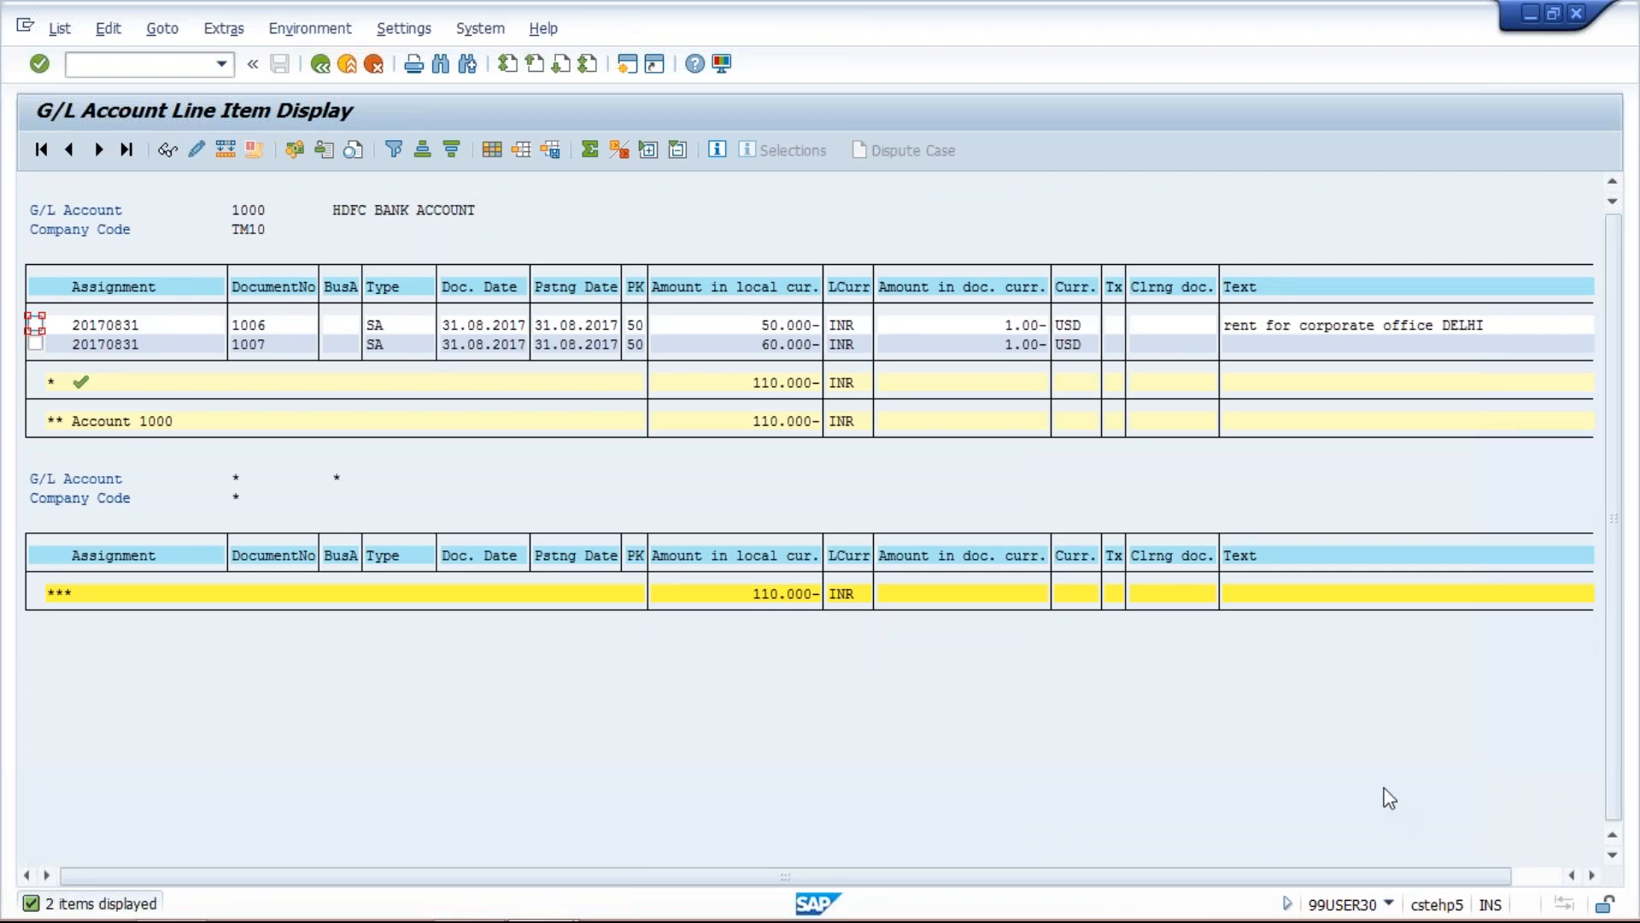
pyautogui.click(934, 720)
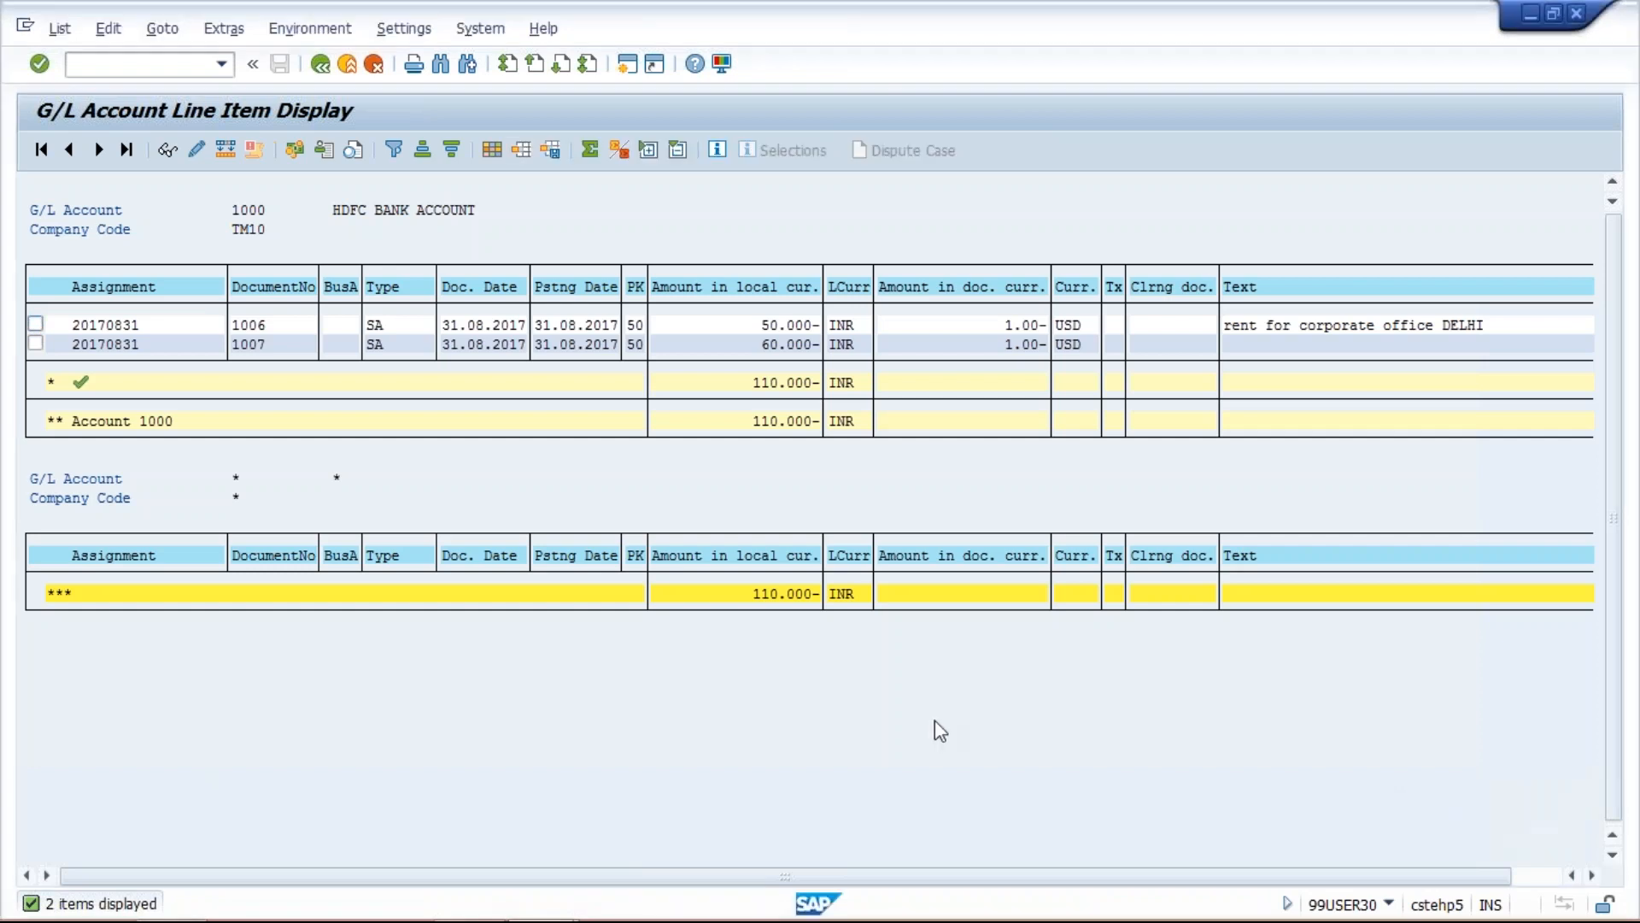